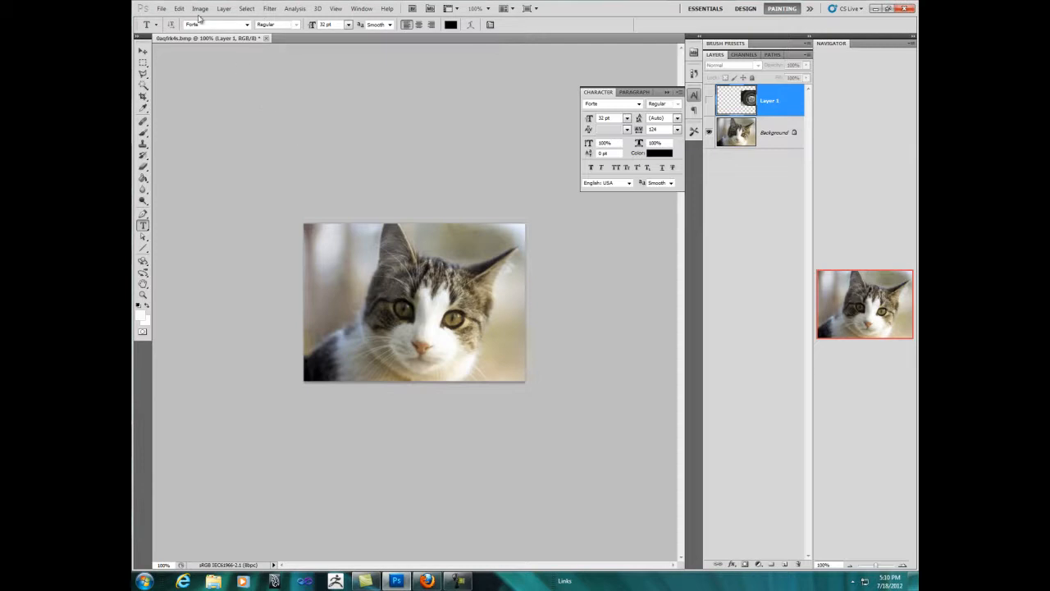
Step: Hide the Background layer of the cat image and close that document
left_click(160, 10)
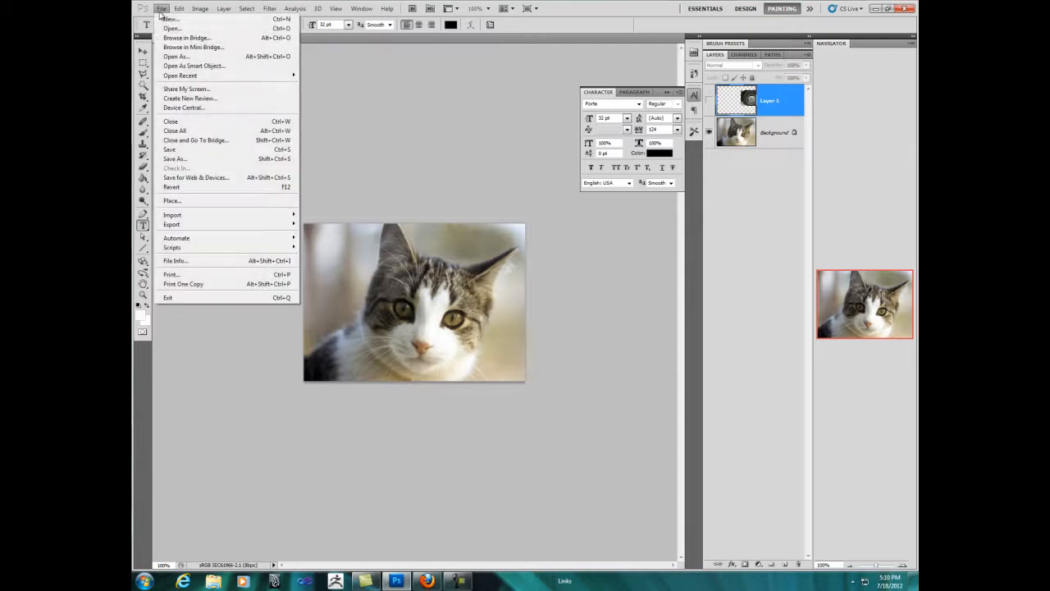
left_click(432, 158)
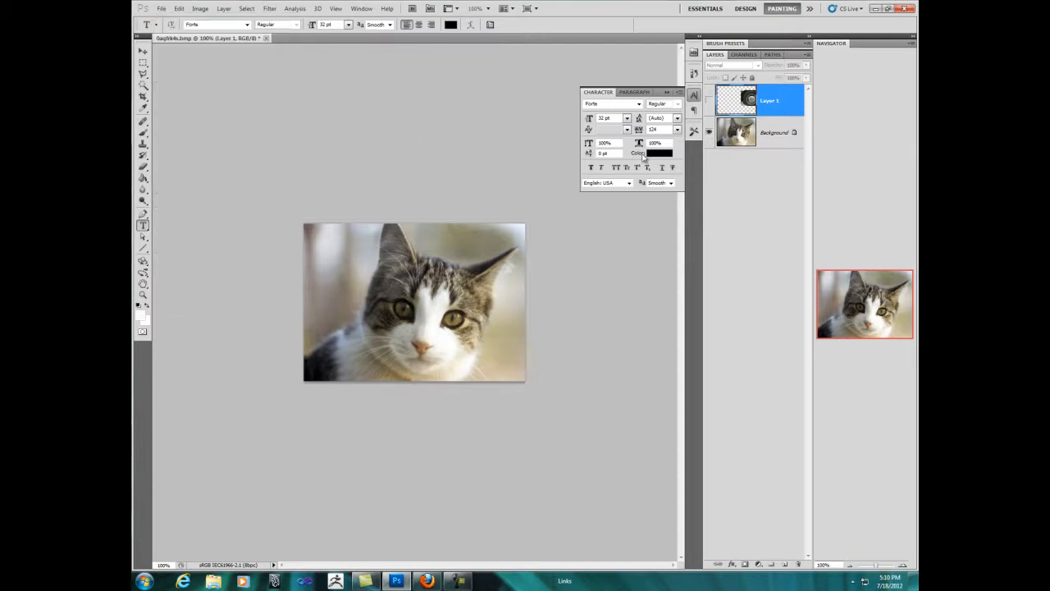
left_click(710, 133)
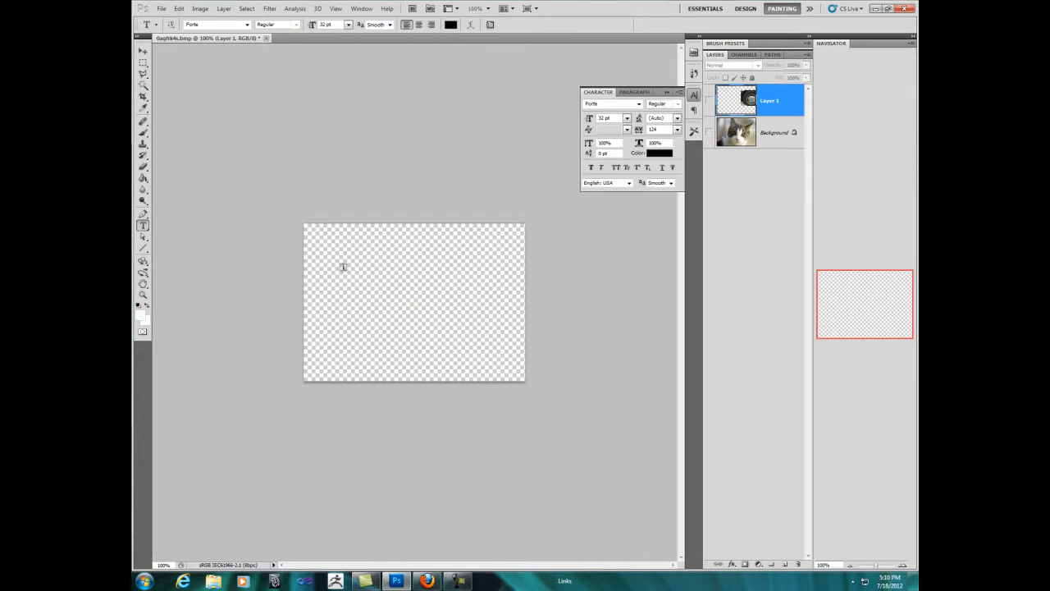
left_click(266, 38)
left_click(528, 216)
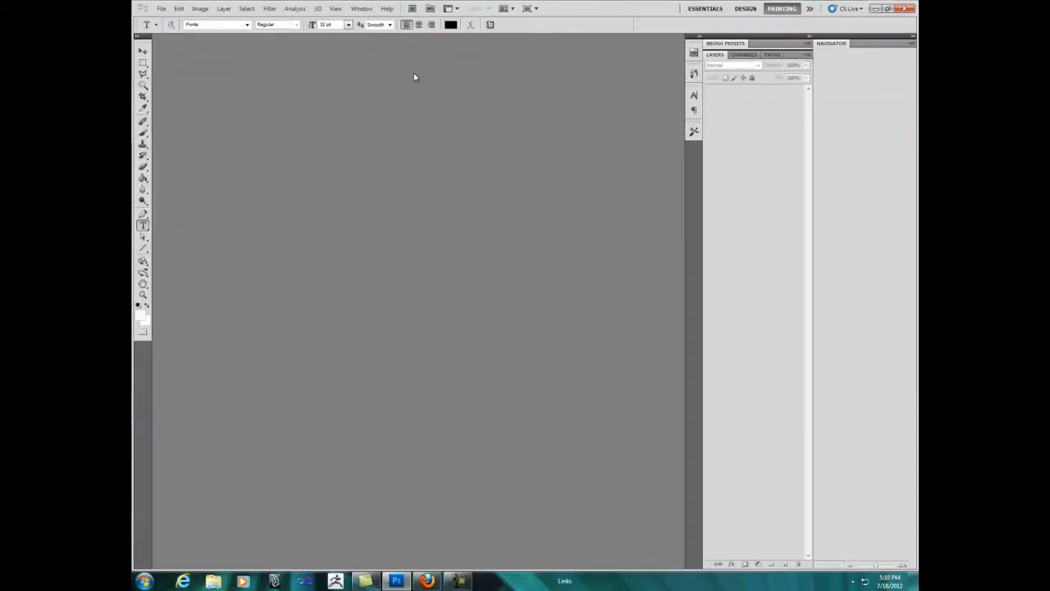
Step: Switch to the Essentials workspace and collapse the expanded Character panel
left_click(362, 8)
mouse_move(378, 30)
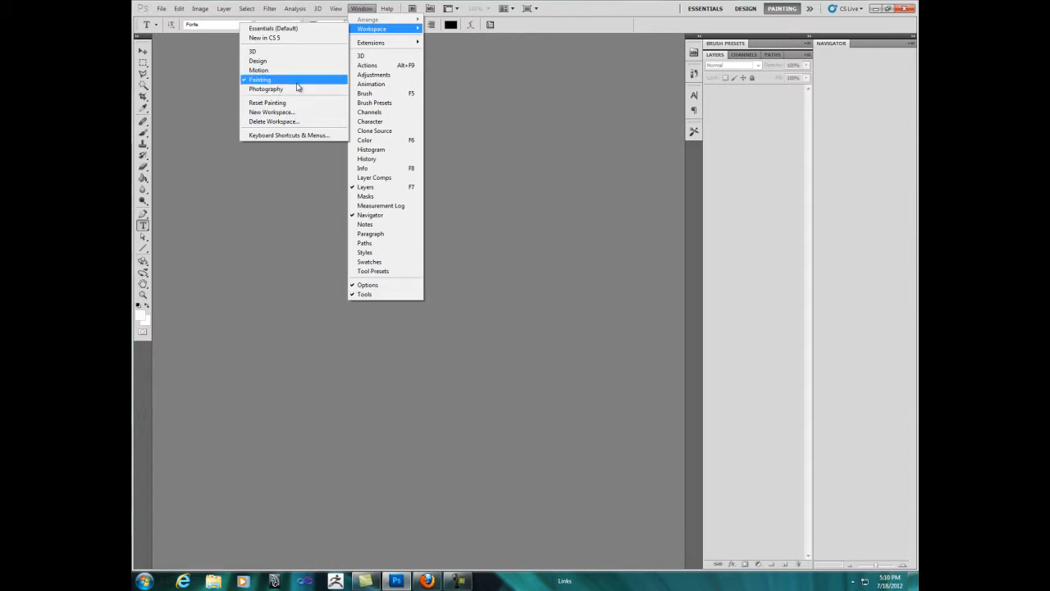
left_click(293, 39)
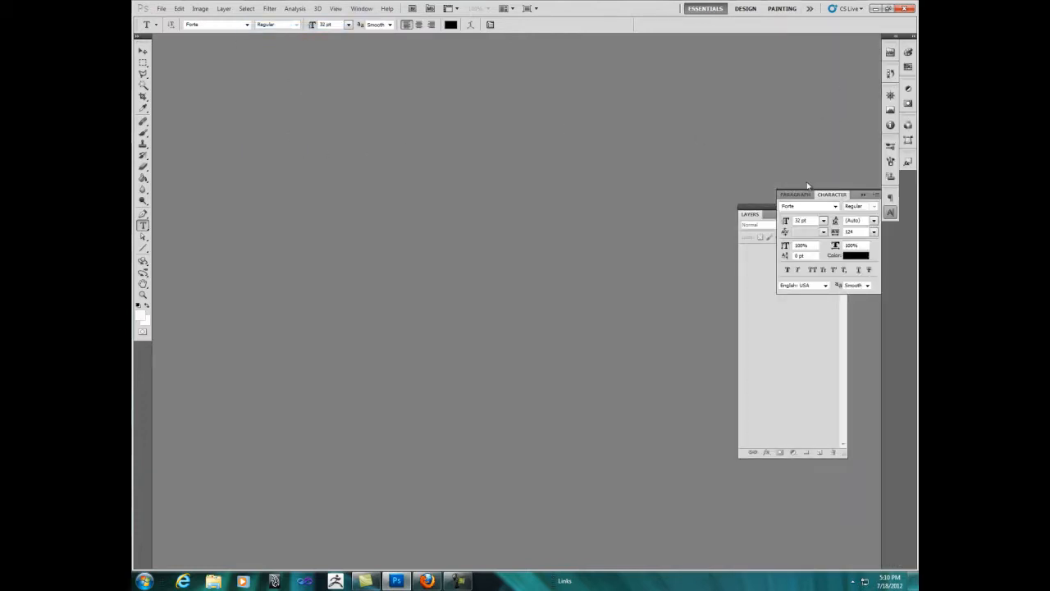
left_click(876, 191)
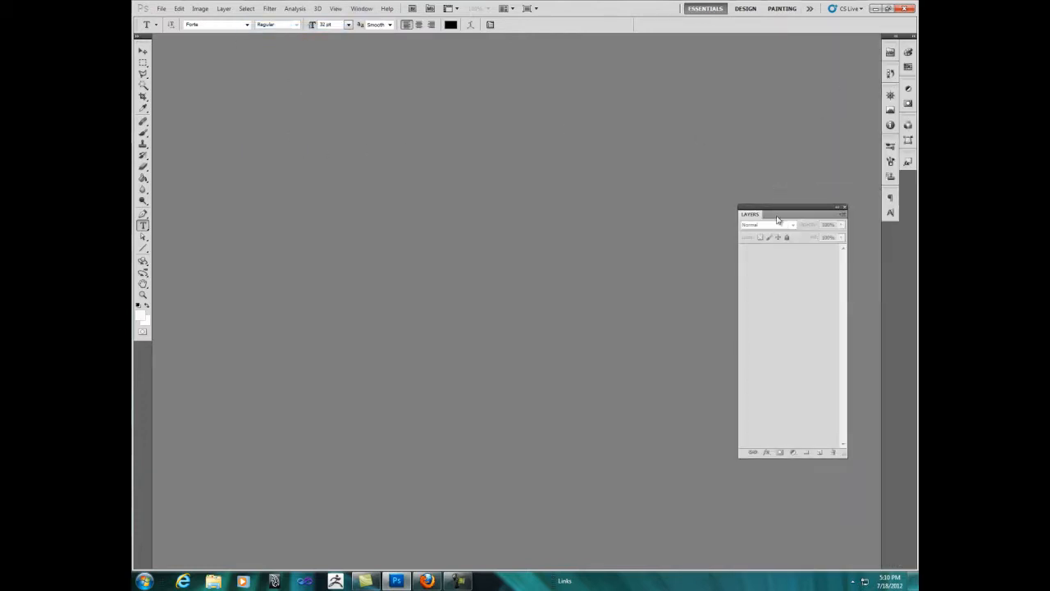
Step: Reposition the floating Layers panel beside the docked panel icons, and briefly expand and collapse the Swatches panel
left_click_drag(779, 212, 775, 117)
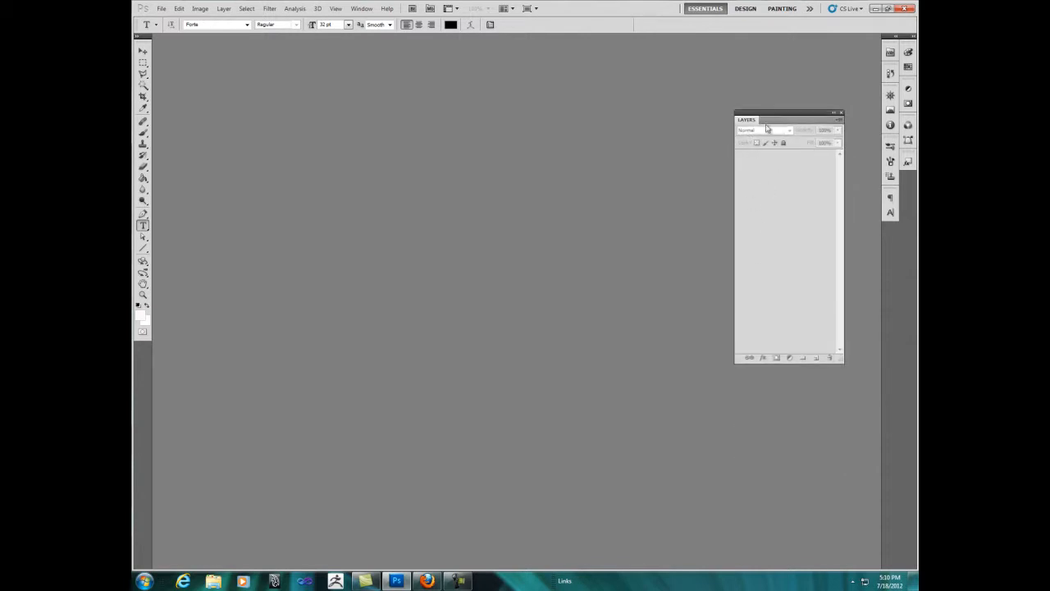
left_click_drag(767, 113, 751, 120)
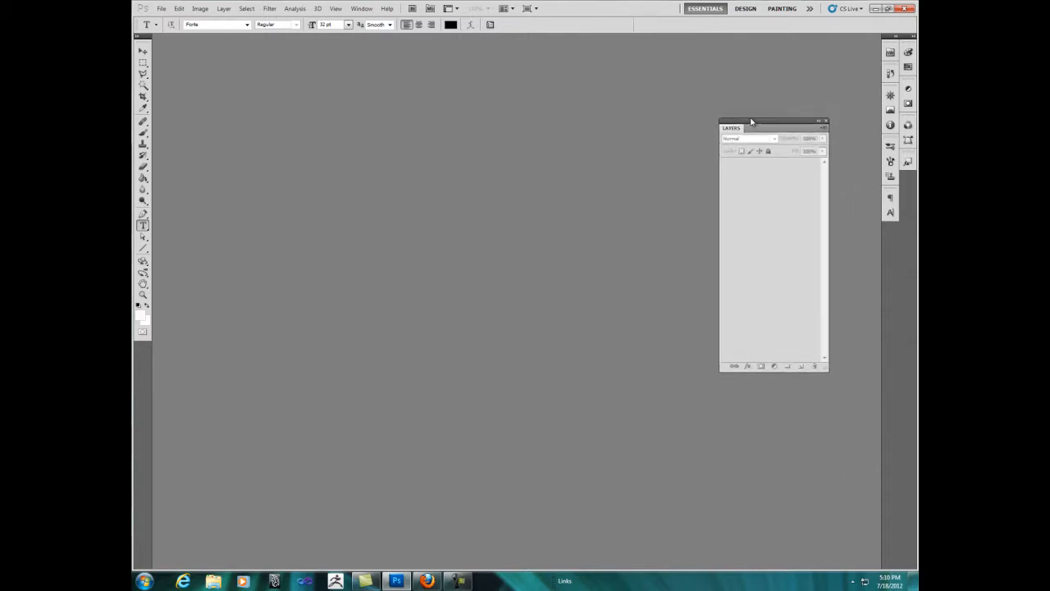
left_click(909, 66)
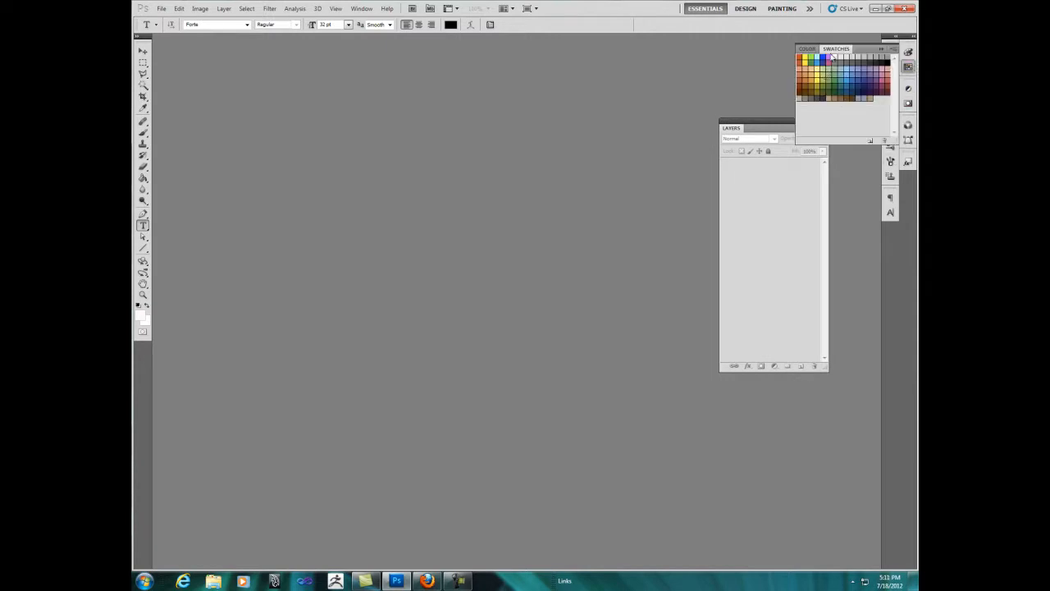
left_click_drag(767, 136, 757, 203)
left_click(881, 49)
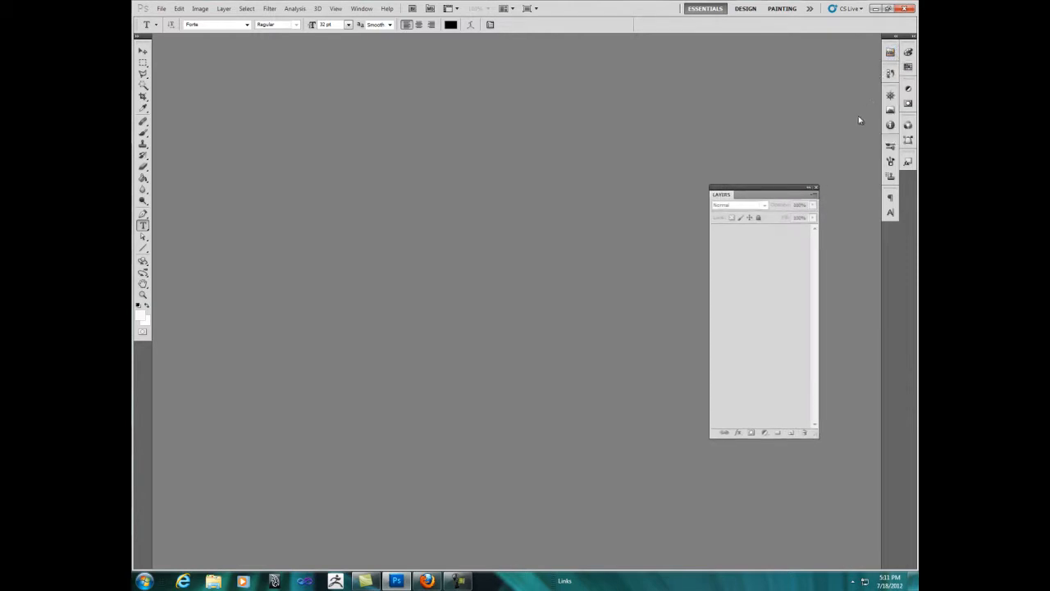
left_click_drag(757, 196, 791, 91)
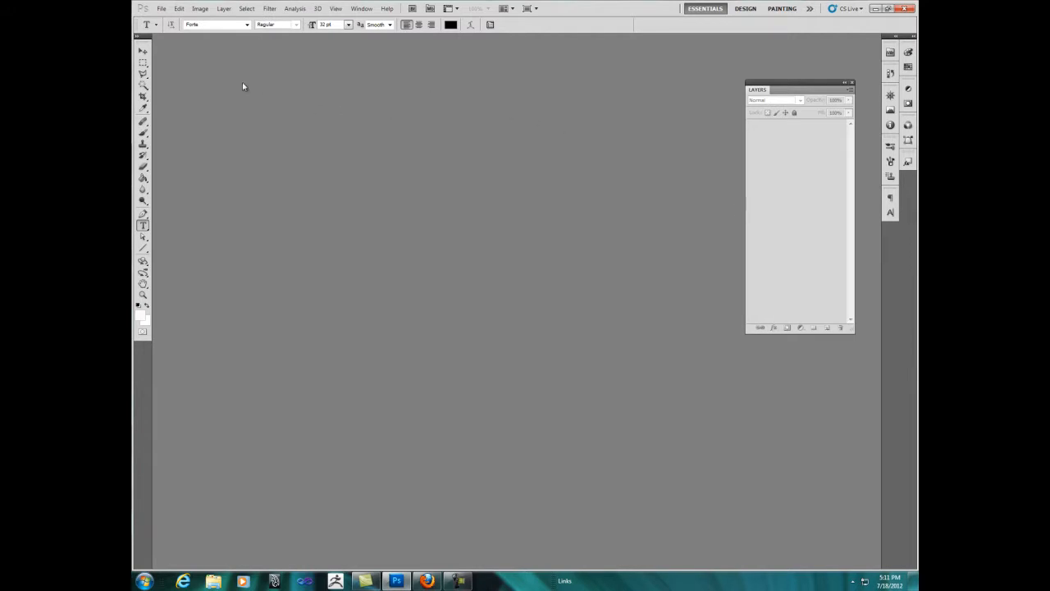
Step: Create a new document named tytyty5ry, 1024 by 740 pixels at 300 pixels/inch, in RGB Color with a white background
left_click(161, 9)
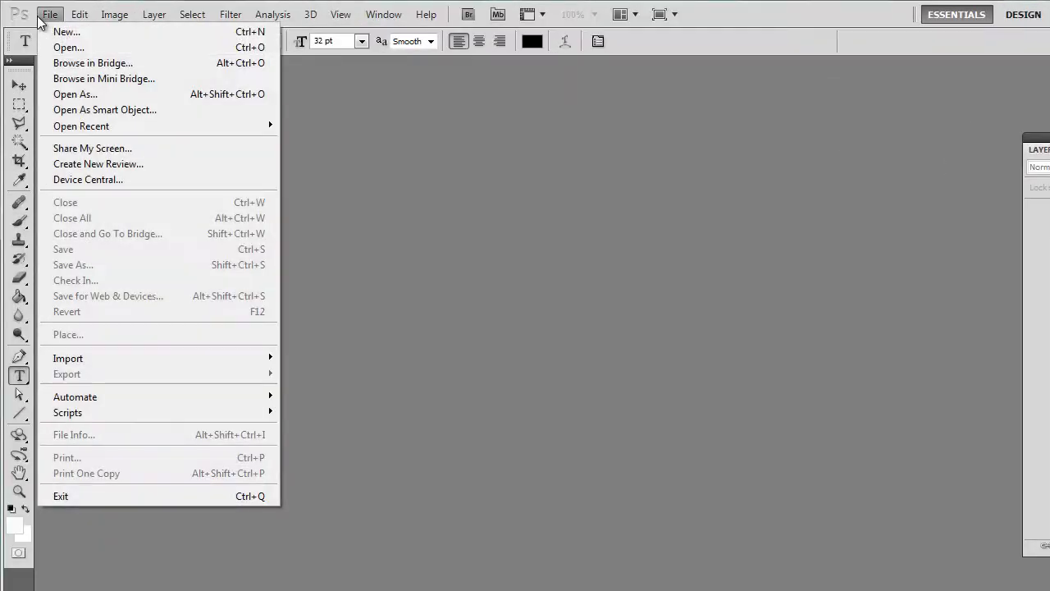
left_click(55, 35)
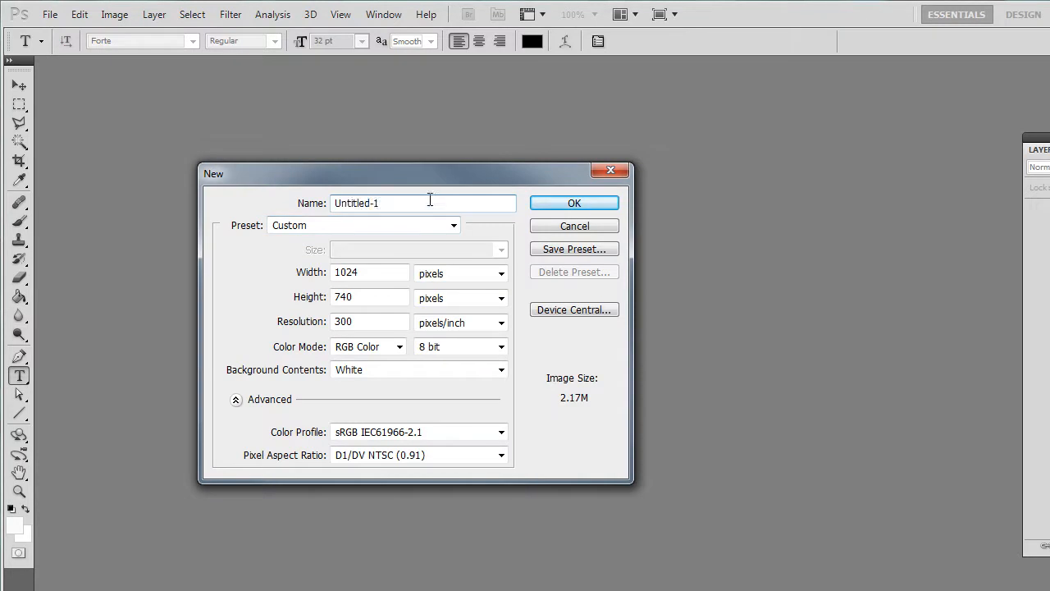
type("tytyty5ry")
left_click(453, 225)
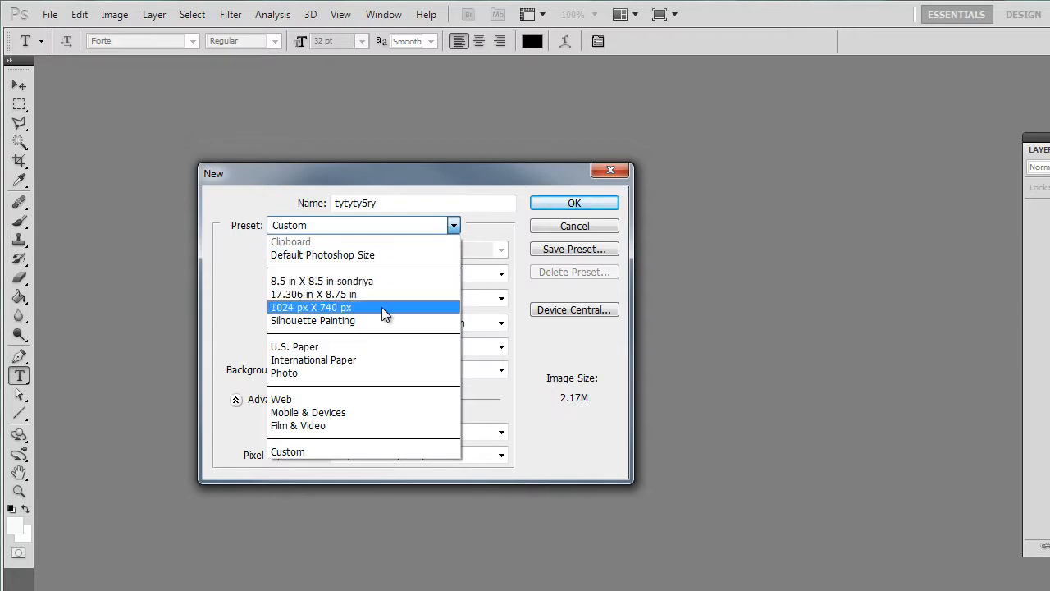
left_click(210, 246)
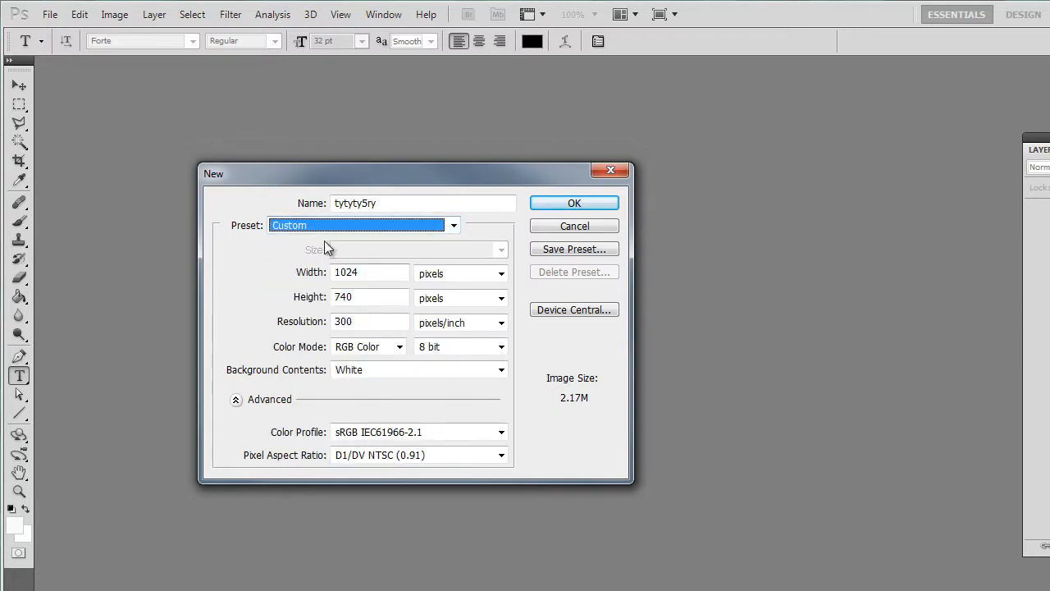
left_click_drag(392, 275, 294, 274)
left_click_drag(385, 295, 282, 293)
left_click_drag(370, 320, 312, 322)
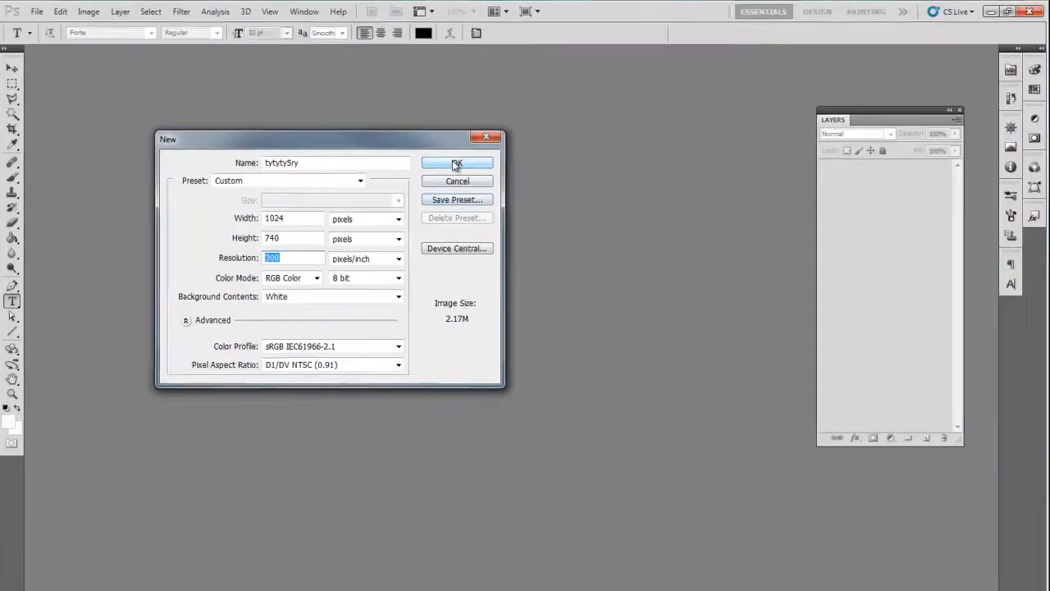
left_click(575, 203)
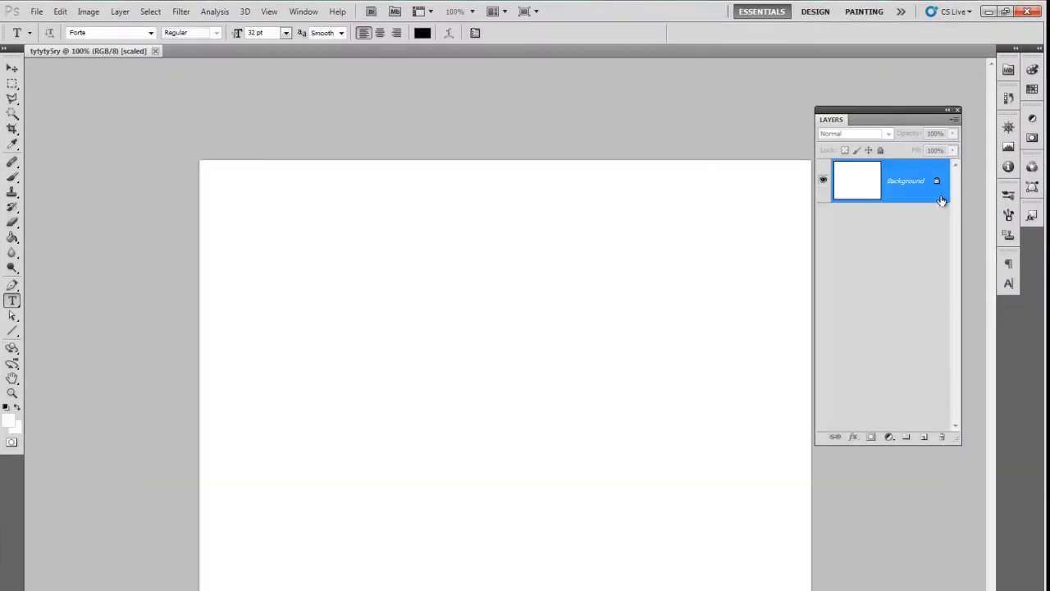
Step: Add a new empty layer above the Background layer
left_click_drag(882, 112, 894, 109)
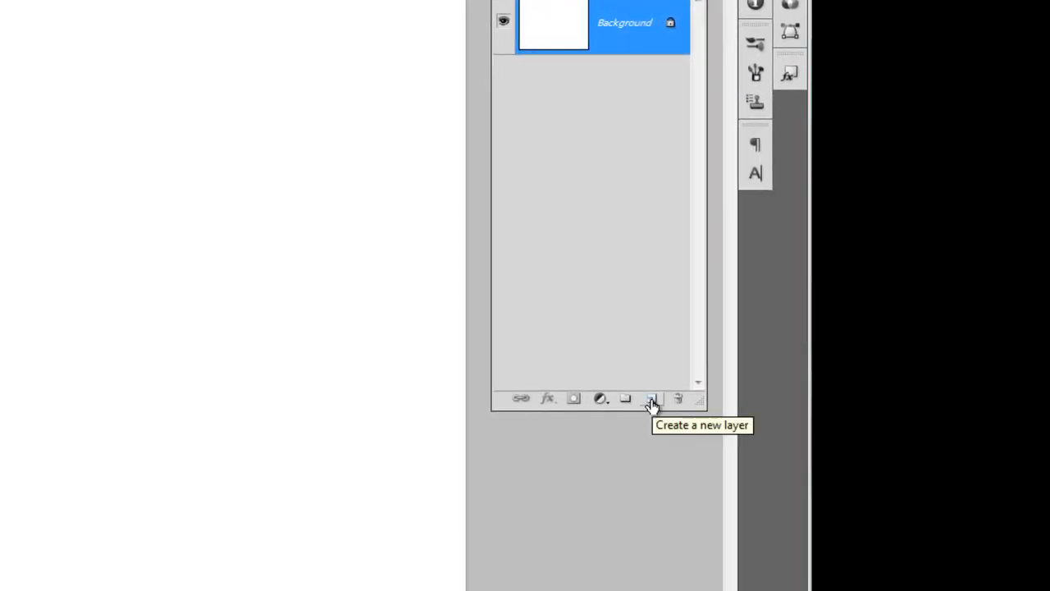
left_click(652, 401)
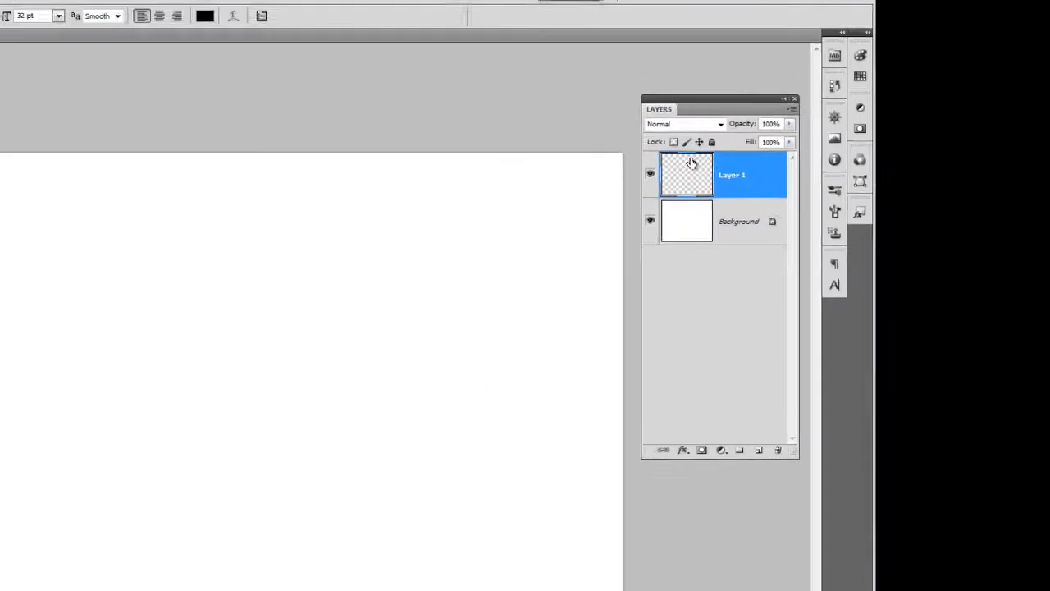
Step: Alternate the active layer between Background and Layer 1, and delete Layer 1
left_click(748, 228)
left_click(763, 195)
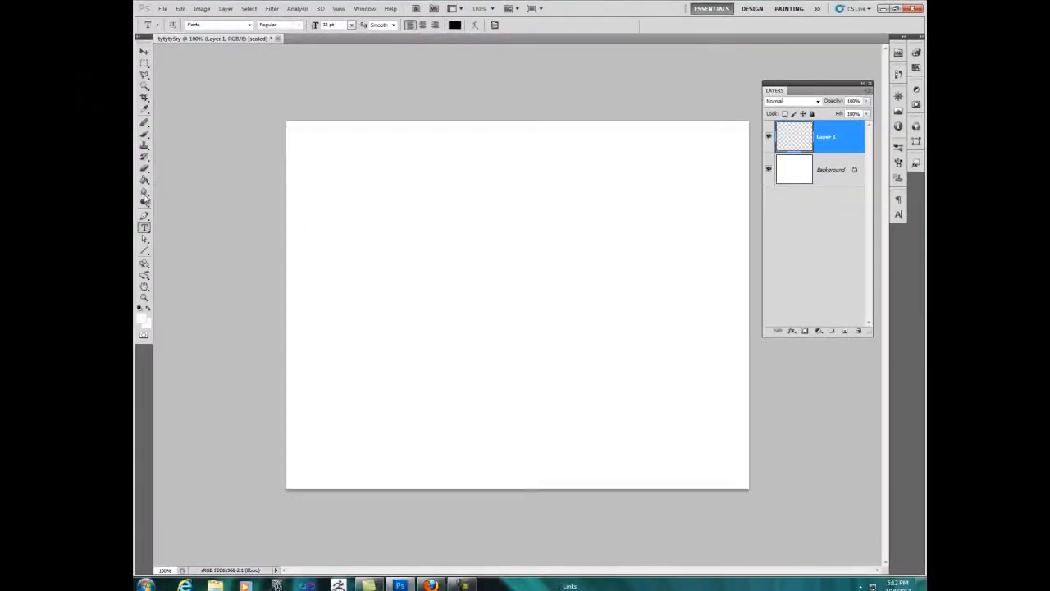
left_click(816, 174)
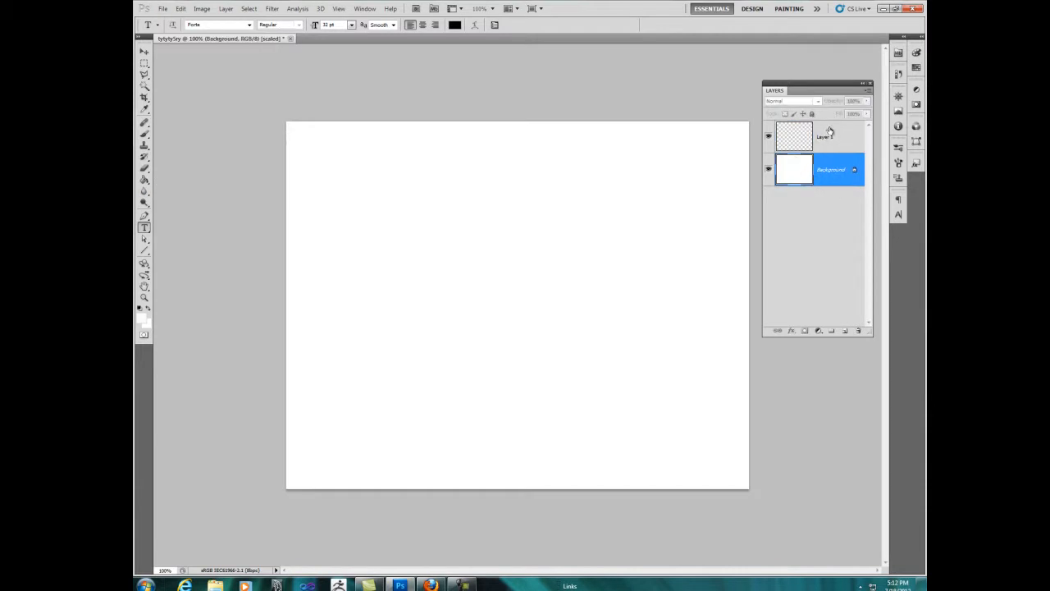
left_click(835, 136)
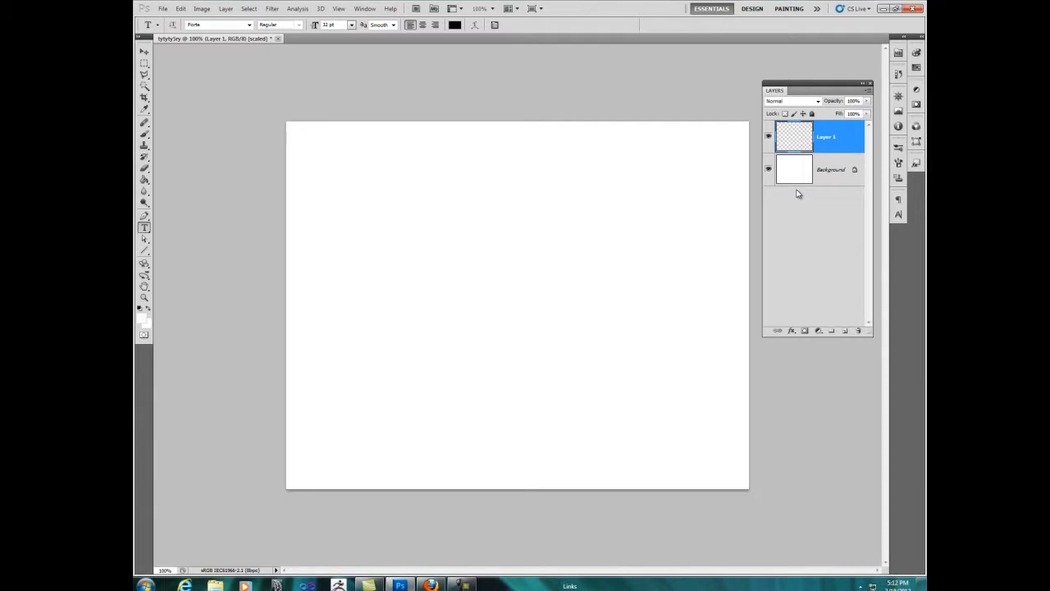
left_click(830, 169)
left_click(832, 135)
left_click(833, 169)
left_click(832, 136)
left_click_drag(837, 137, 860, 336)
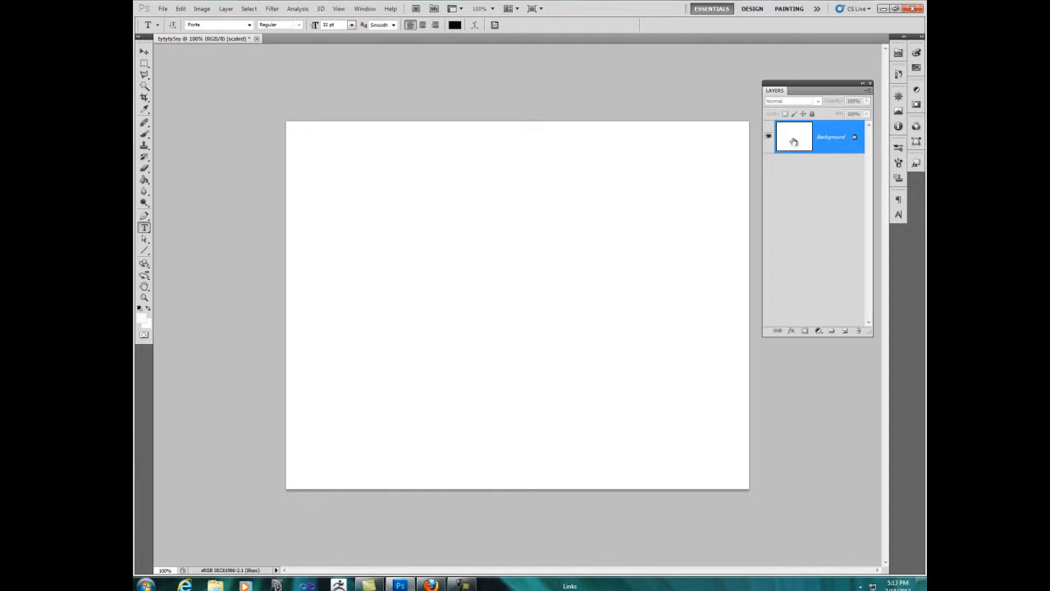
Step: Convert the Background into a regular layer named gggg and undo that conversion
double_click(831, 141)
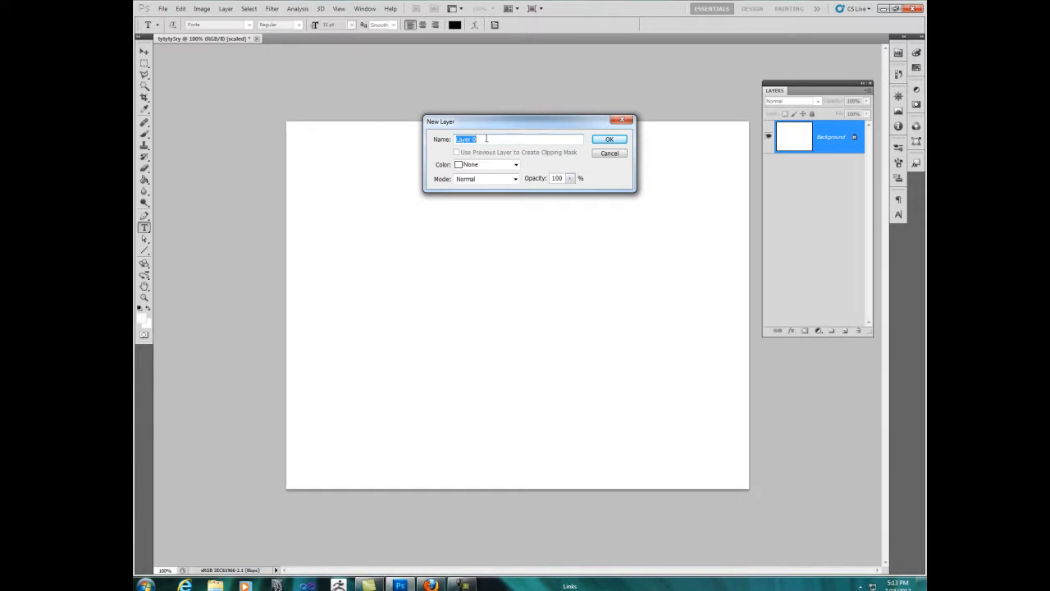
type("gggg")
left_click(607, 140)
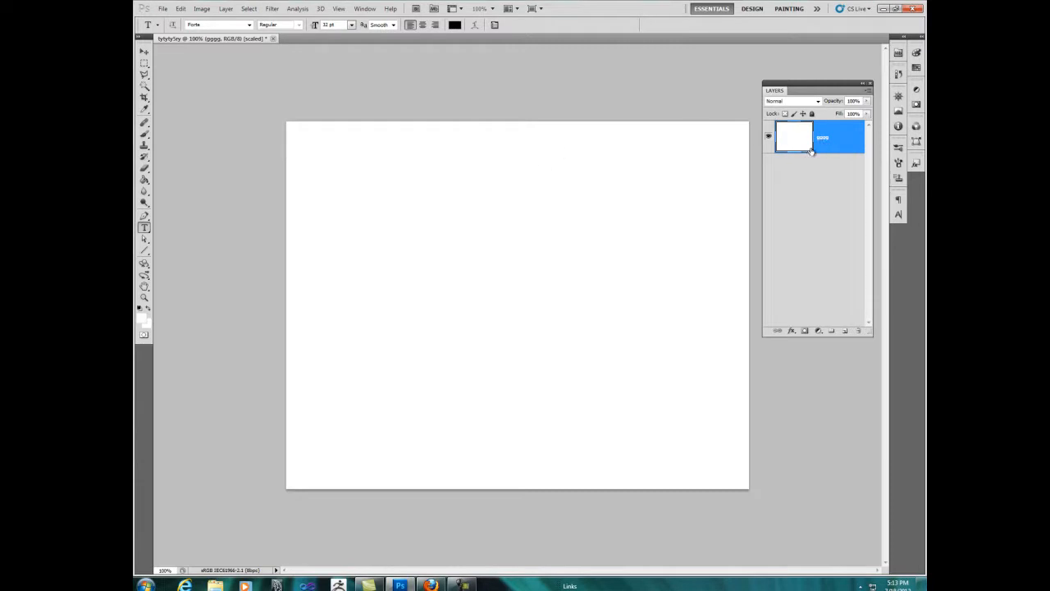
key("ctrl+z")
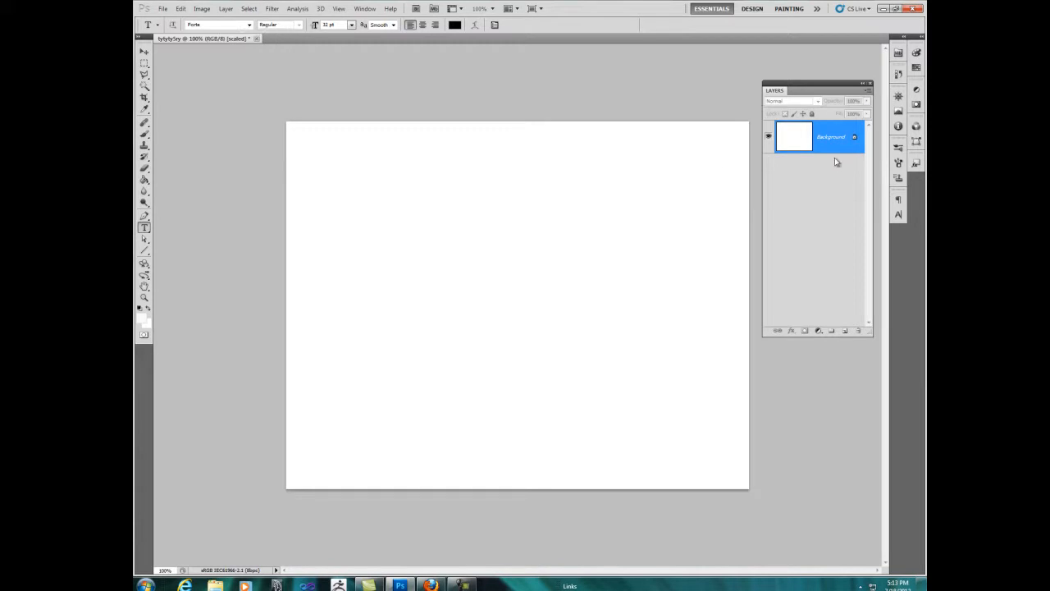
Step: Convert the locked Background into a regular layer with the suggested name
double_click(856, 139)
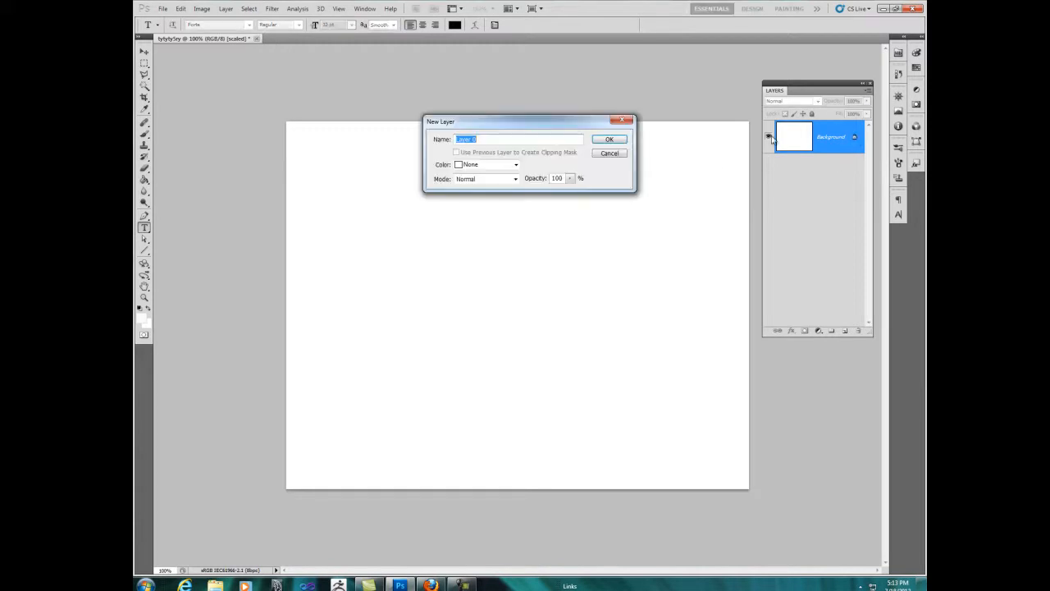
left_click(608, 139)
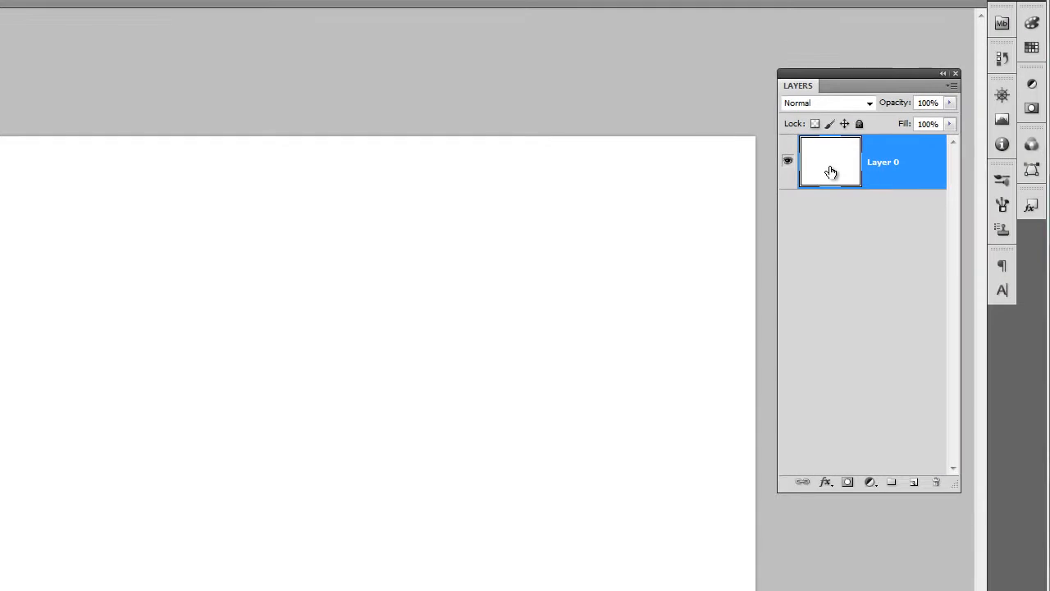
Step: View the Layer Style settings of Layer 0 and cancel without applying any effect
double_click(831, 171)
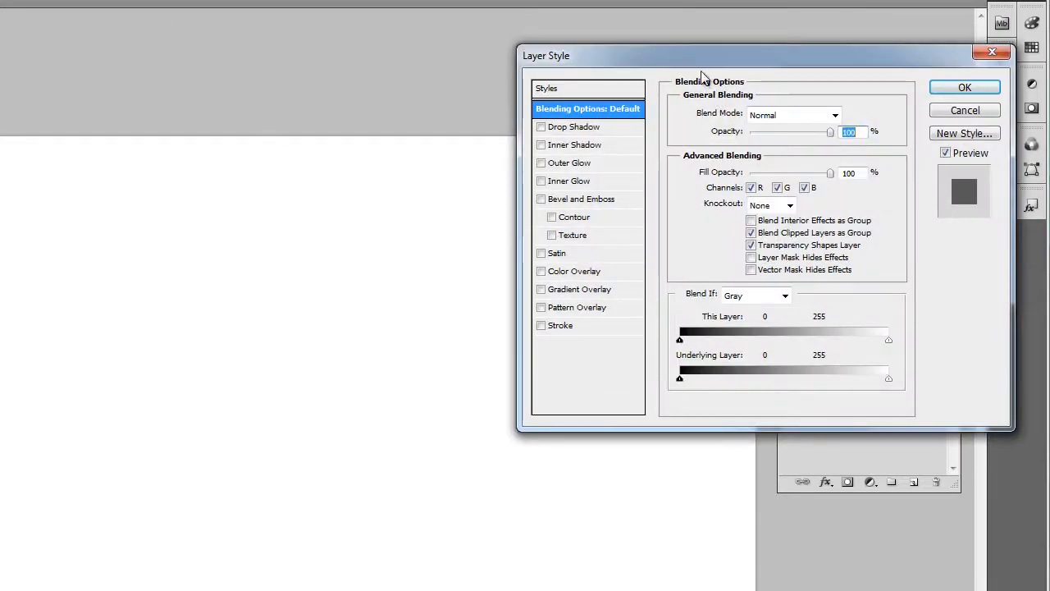
left_click_drag(684, 59, 537, 66)
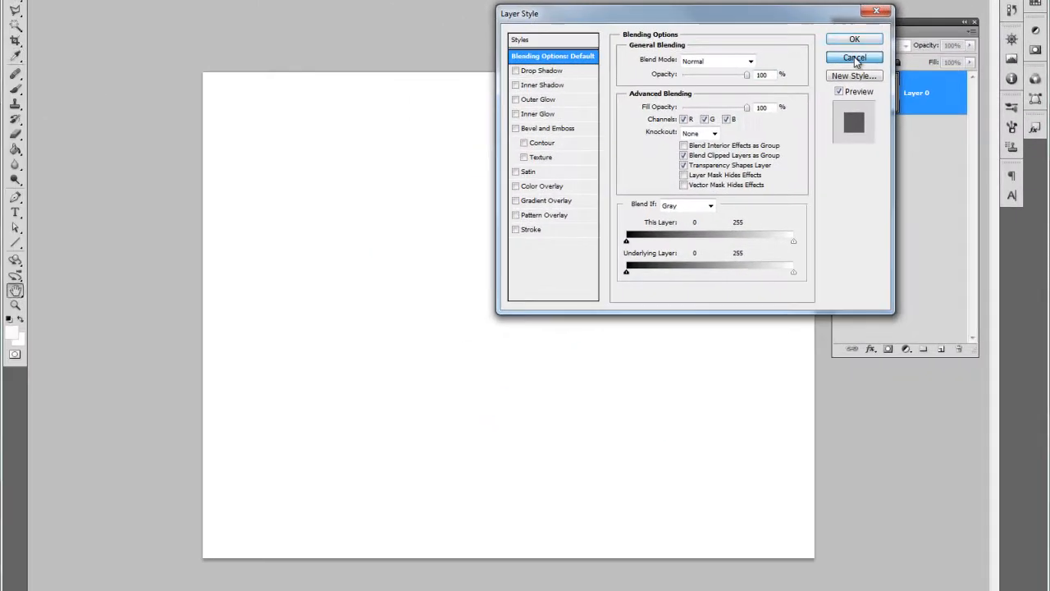
left_click(806, 117)
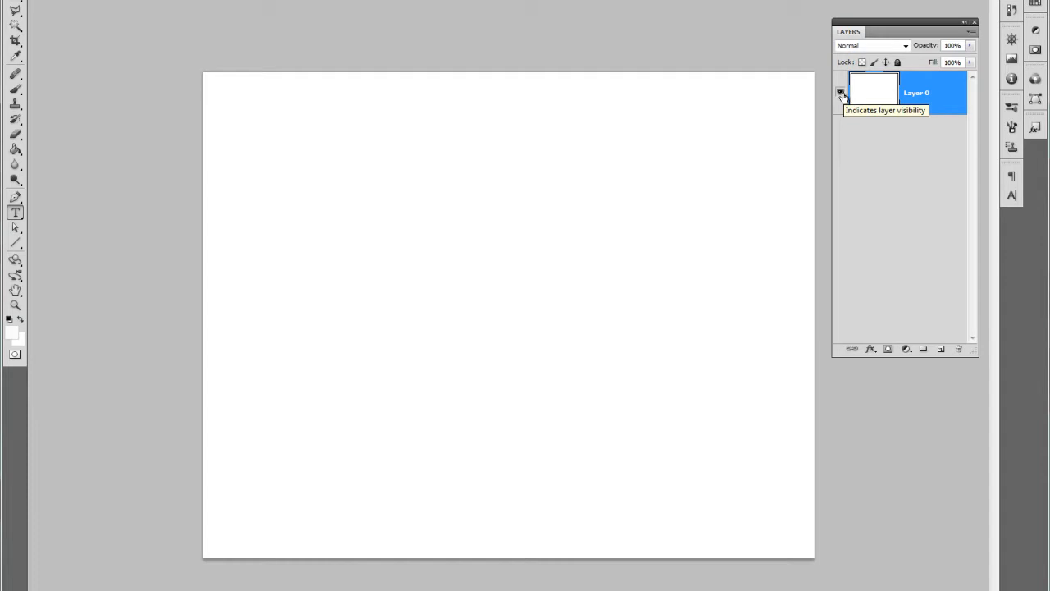
Step: Toggle the visibility of Layer 0 off and on again
left_click(841, 96)
left_click(842, 95)
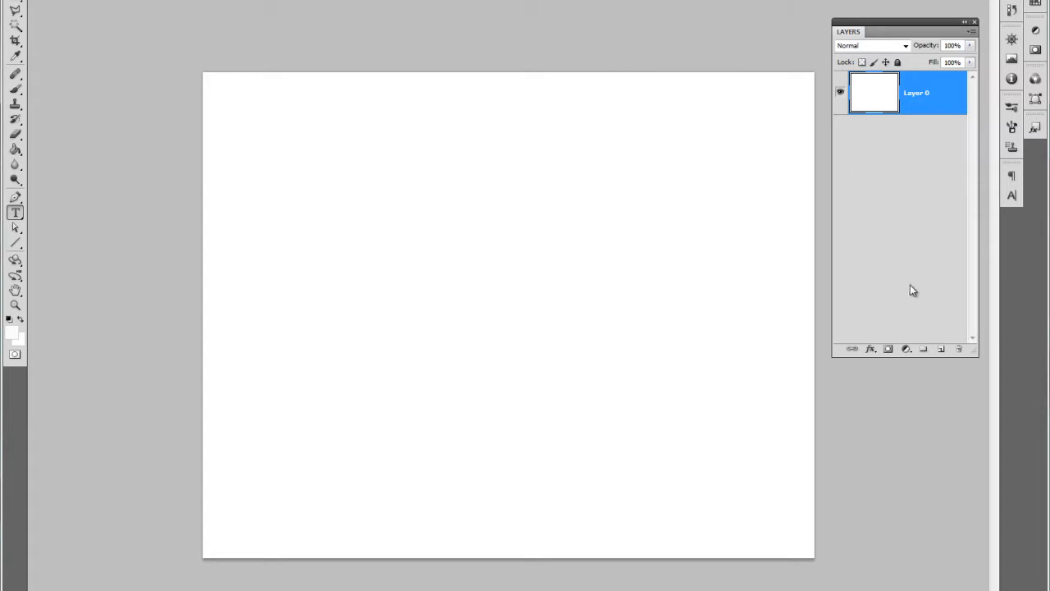
Step: Deselect Layer 0 and bring the Firefox window with the wheel image search over the Photoshop workspace
left_click(939, 178)
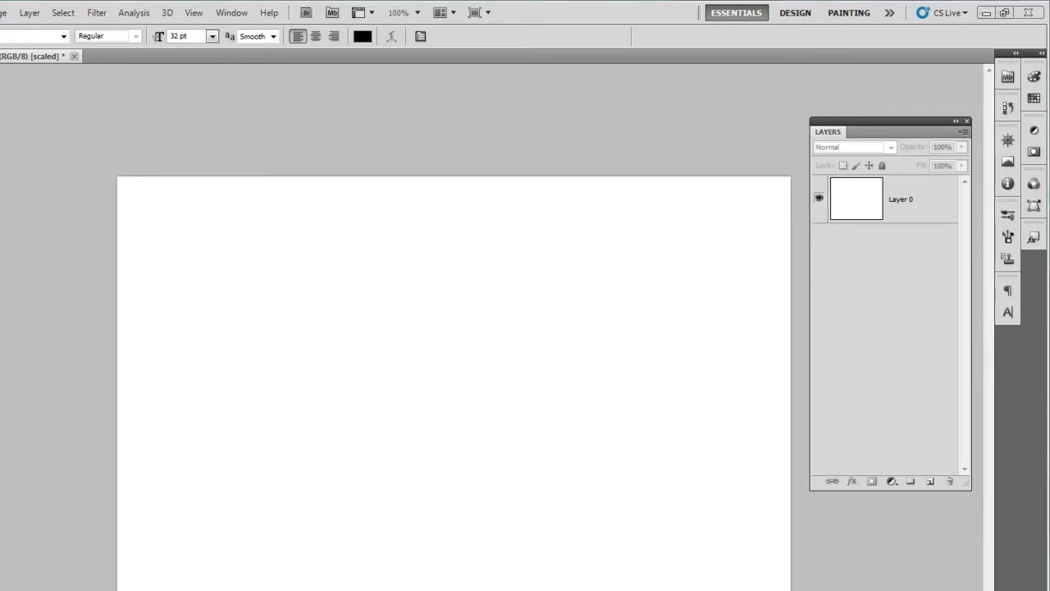
left_click_drag(1049, 49, 156, 74)
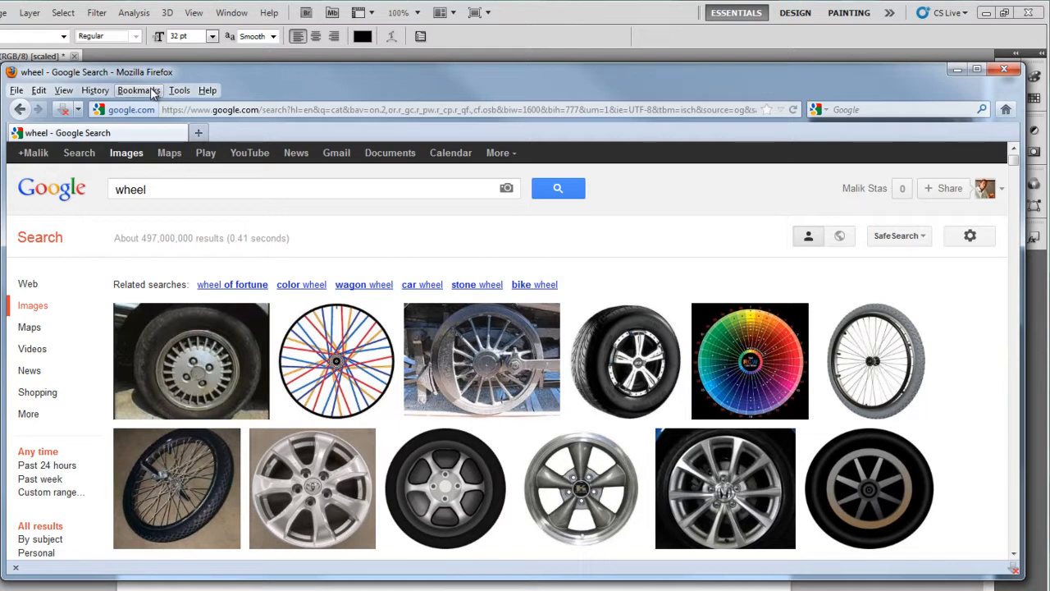
Step: Browse the wheel image results and open the wheel-icon.png result from iconarchive.com
left_click_drag(275, 71, 295, 52)
scroll(492, 227, "down", 4)
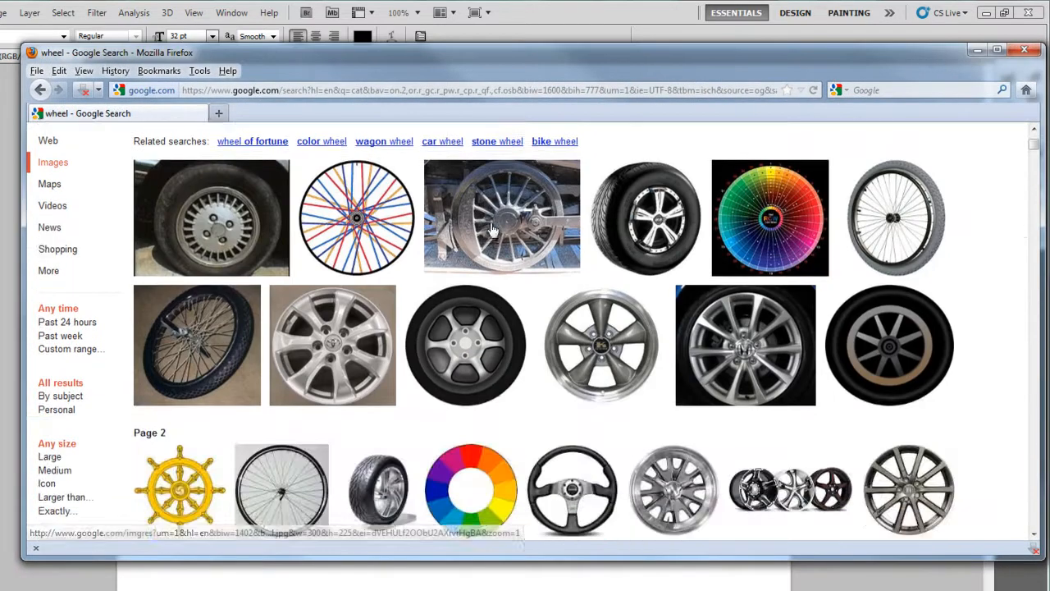
scroll(493, 230, "up", 4)
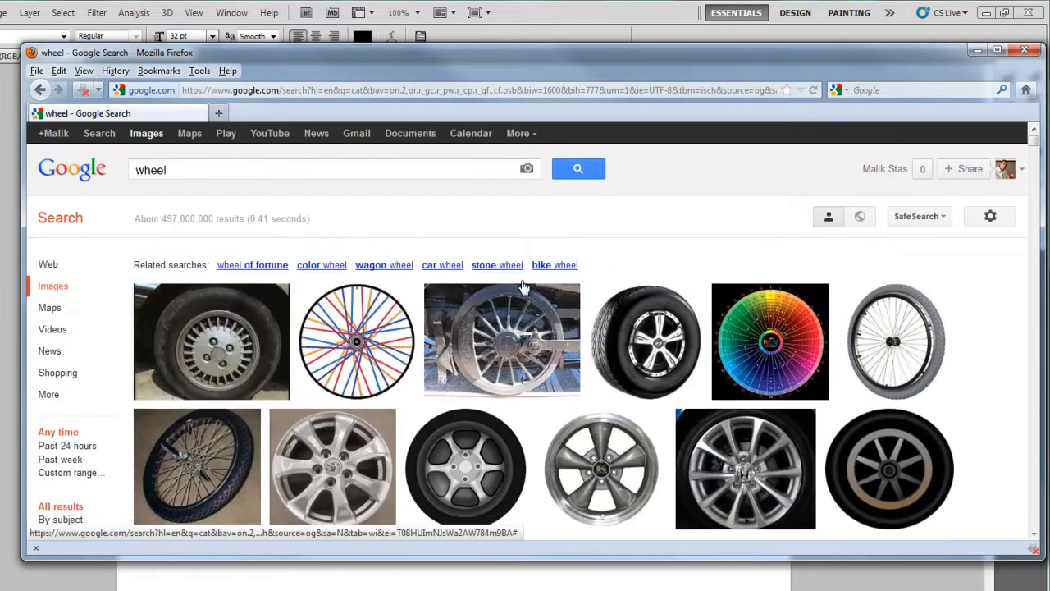
scroll(548, 287, "down", 7)
scroll(549, 284, "down", 3)
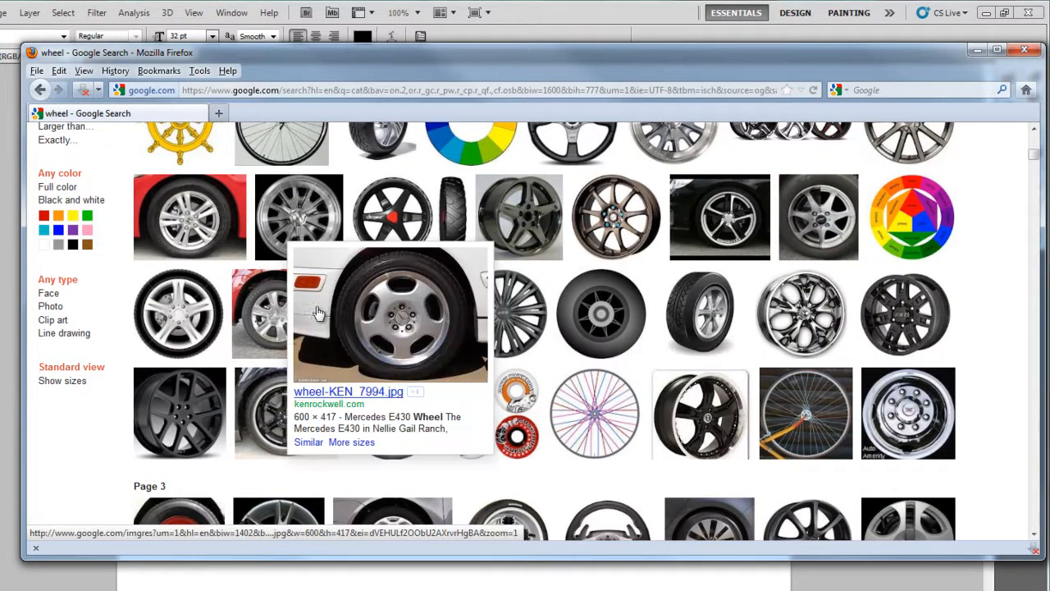
scroll(669, 344, "down", 3)
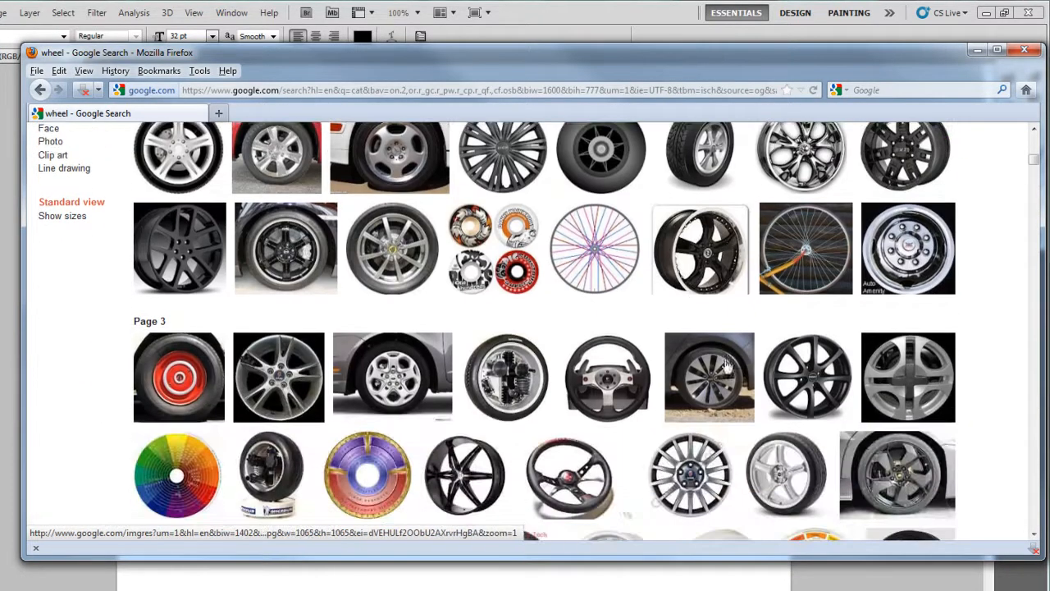
mouse_move(785, 346)
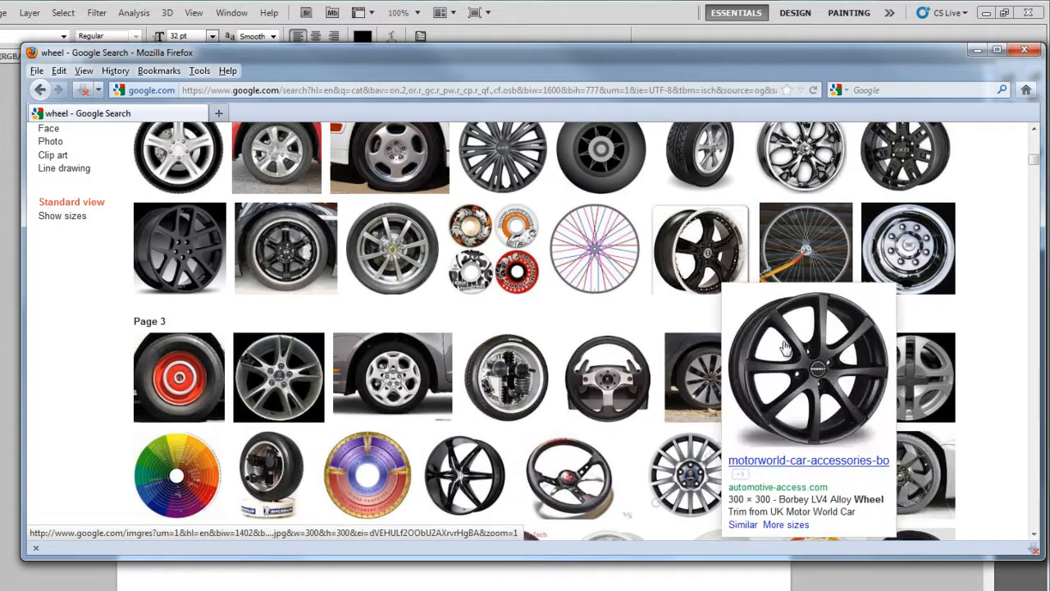
scroll(785, 346, "up", 4)
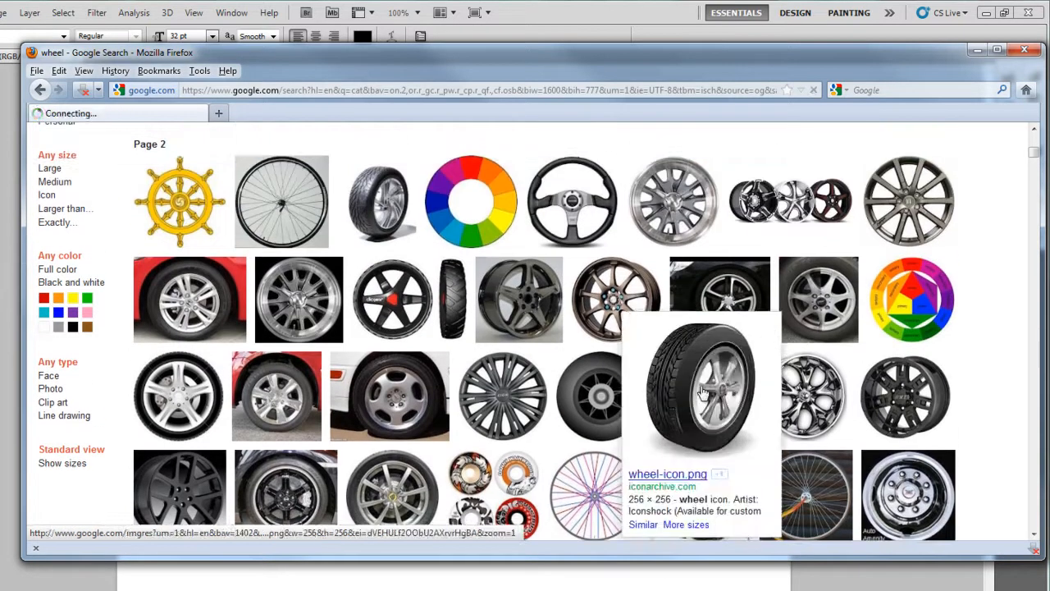
left_click(704, 392)
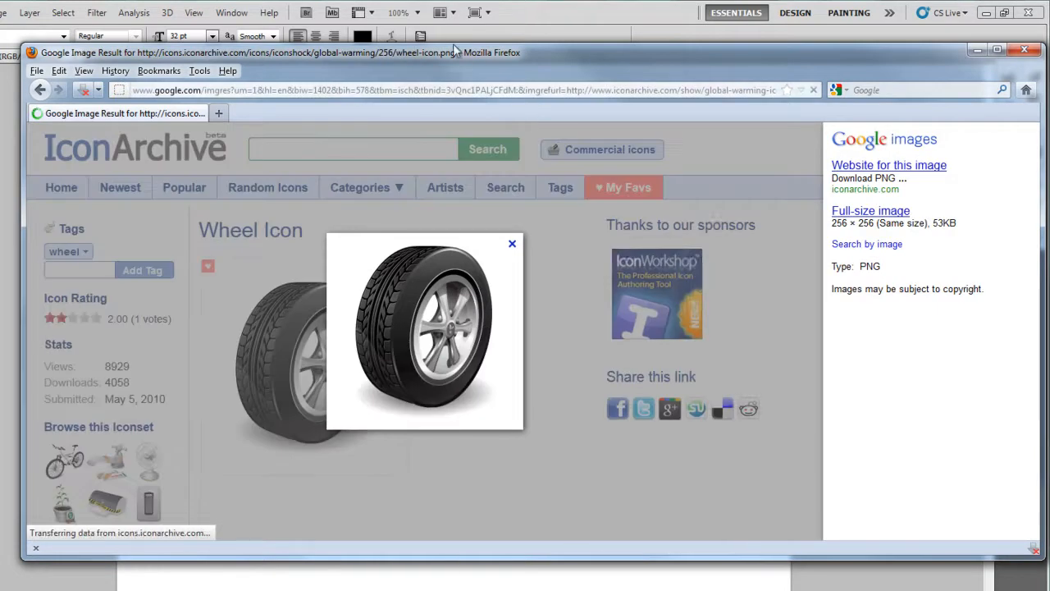
Step: Move the browser window aside and bring the wheel picture from the web page into the Photoshop document as a new layer
left_click_drag(709, 61, 915, 61)
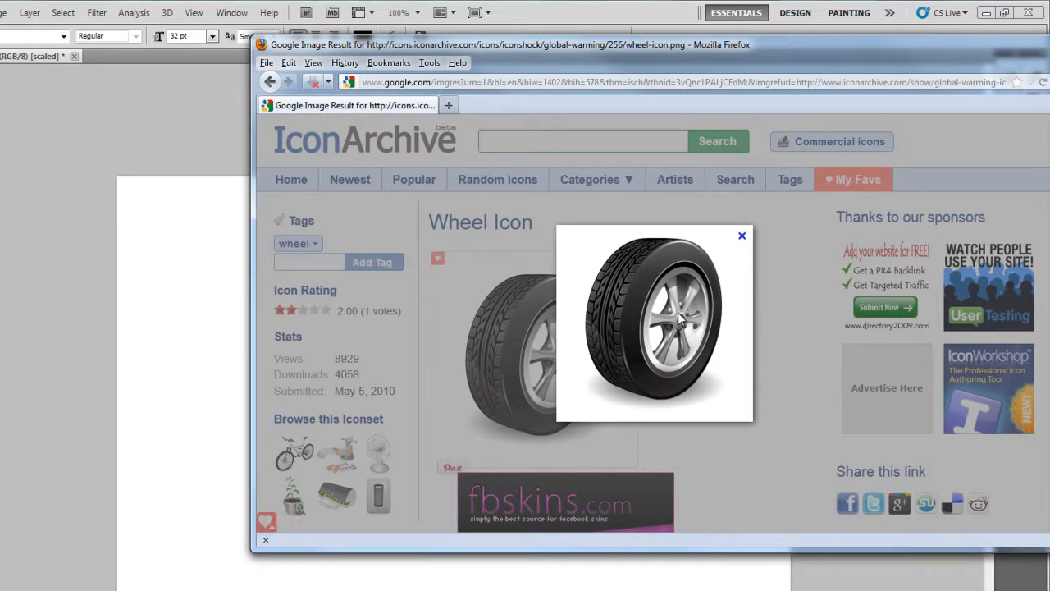
left_click_drag(678, 320, 178, 343)
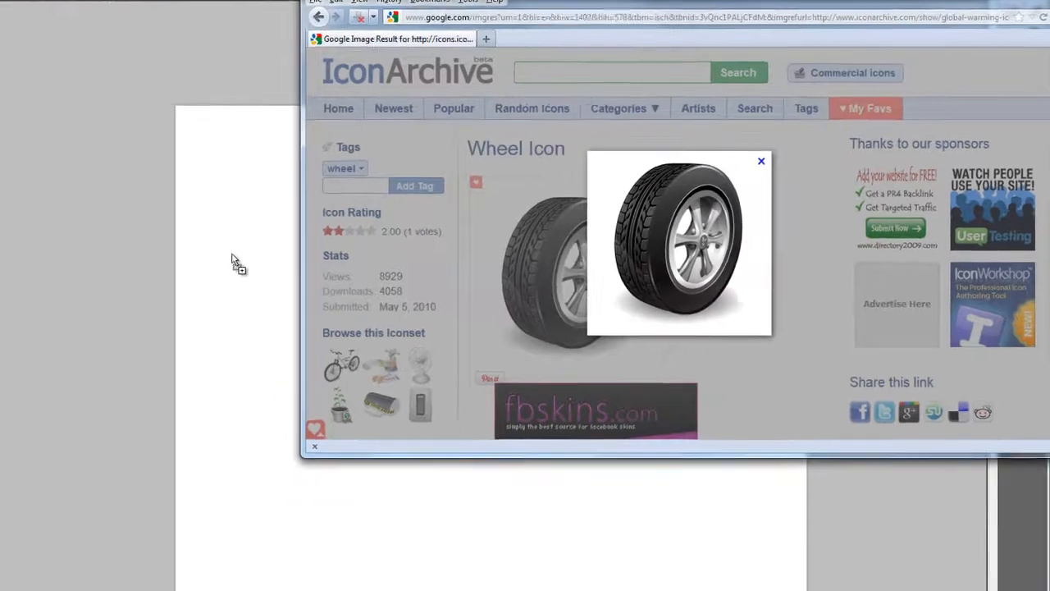
left_click_drag(234, 261, 234, 259)
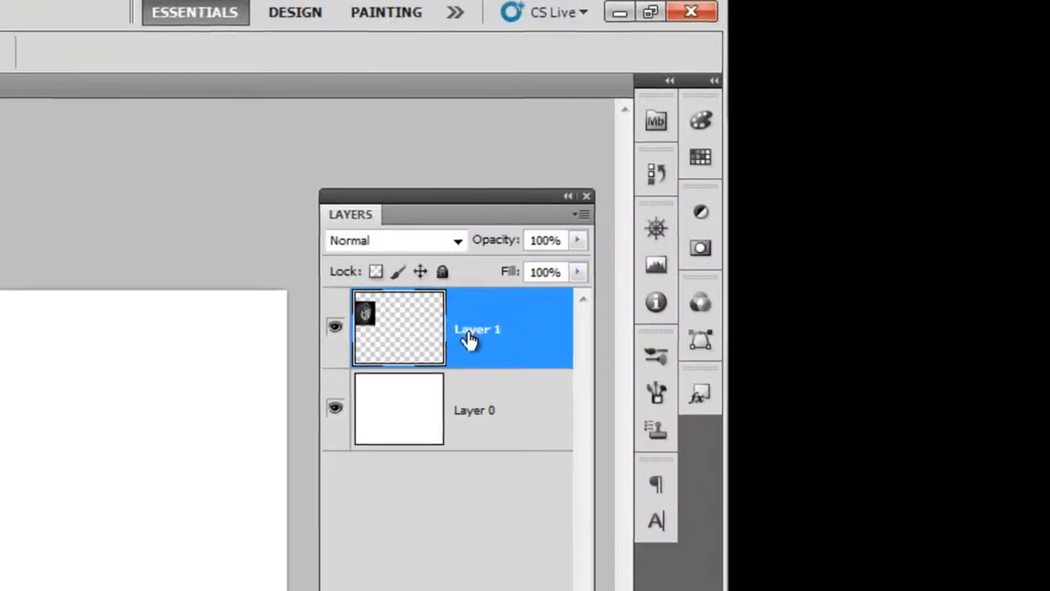
Step: Rename the new image layer to "wheel" and delete the white Layer 0
double_click(810, 139)
type("wheel")
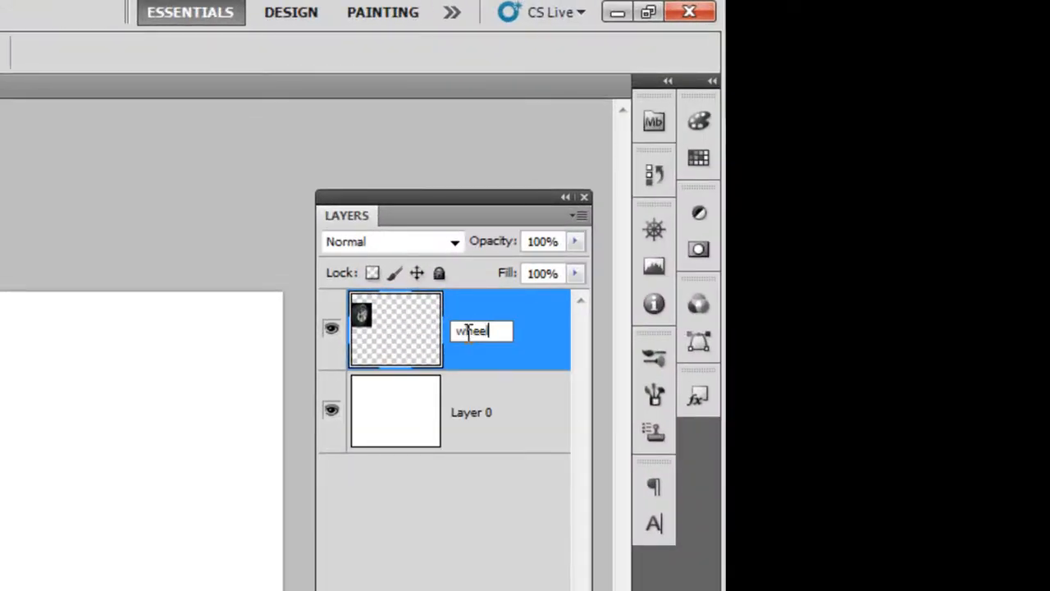
key("Return")
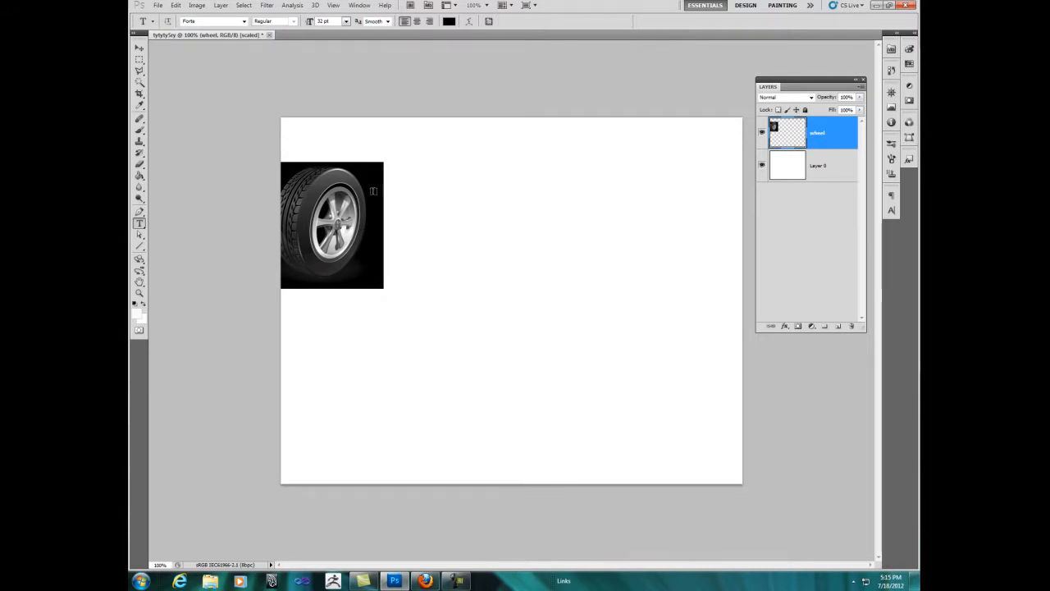
left_click(838, 170)
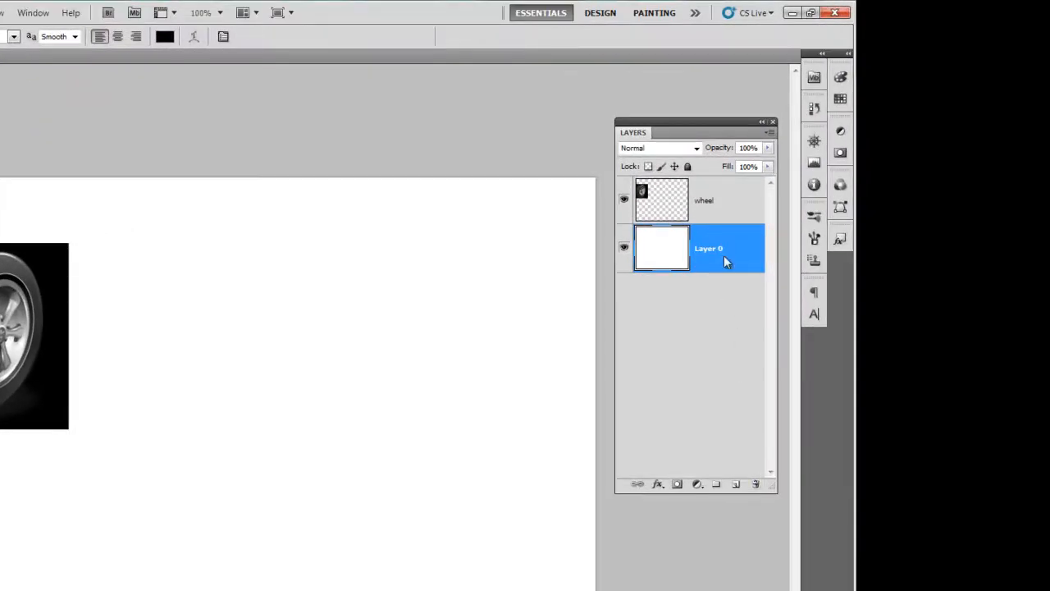
left_click(755, 485)
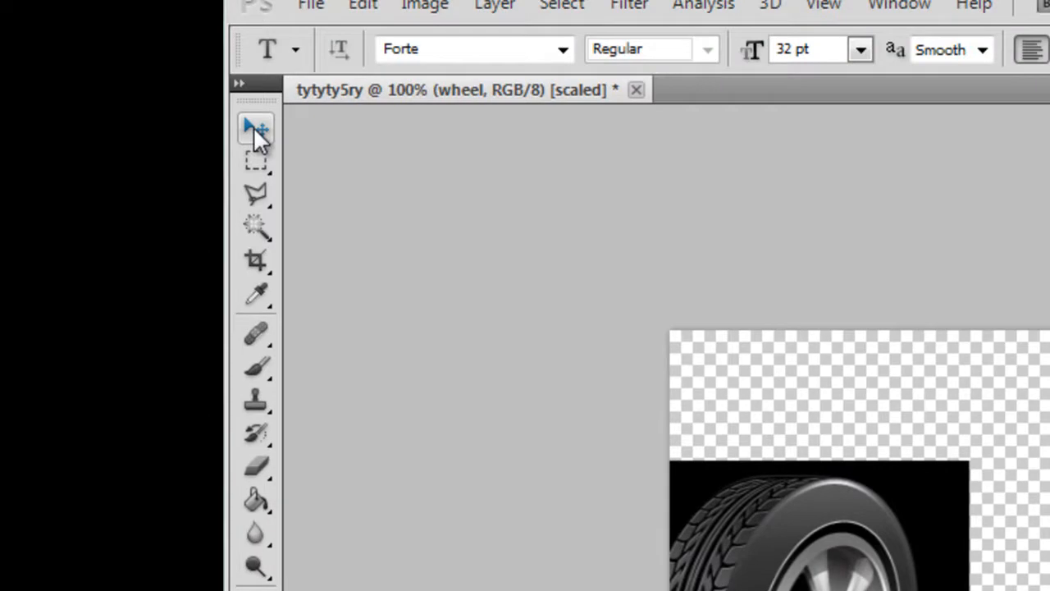
Step: Move the wheel image with the Move tool from the canvas's edge towards its middle
left_click(253, 127)
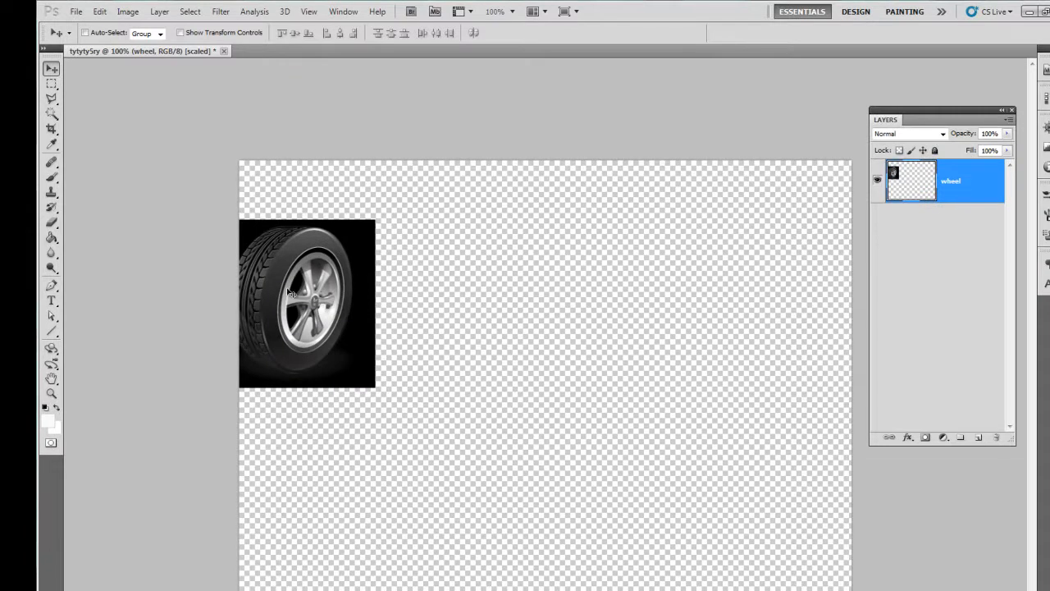
left_click_drag(288, 292, 494, 363)
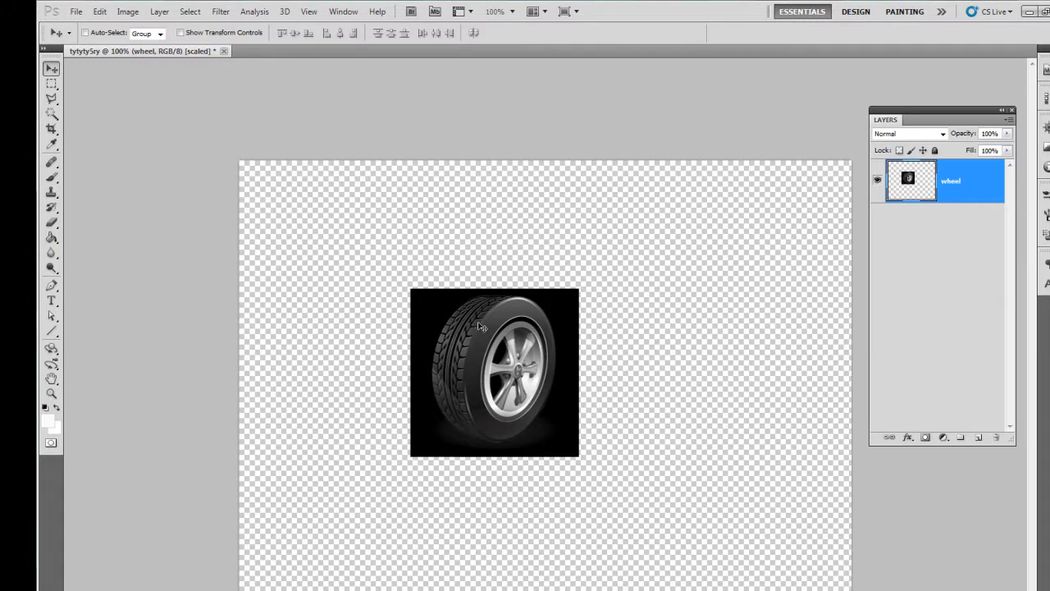
left_click_drag(491, 334, 481, 331)
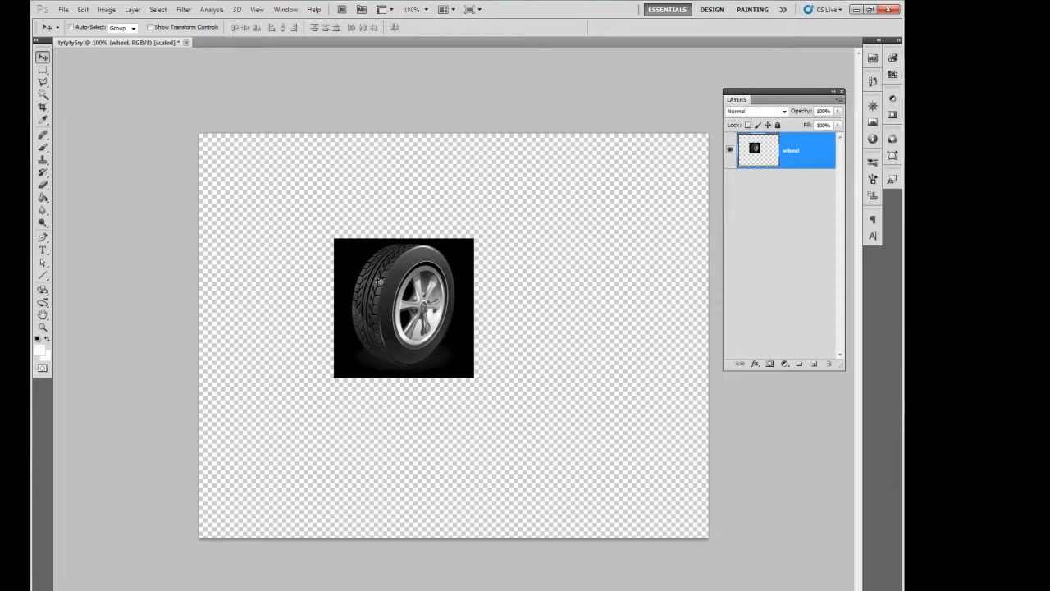
key("ctrl+t")
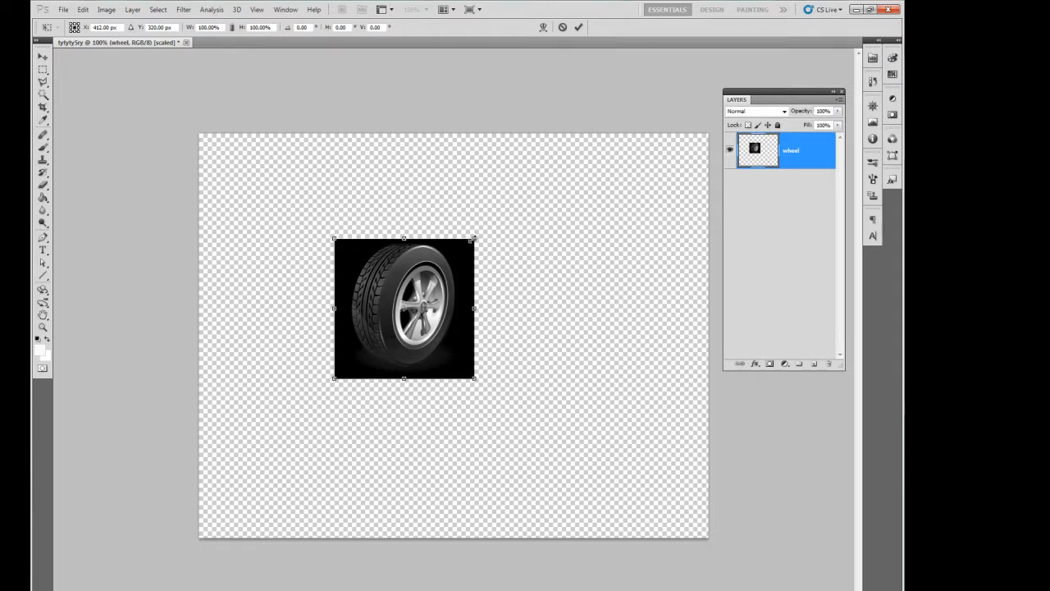
left_click_drag(473, 238, 566, 228)
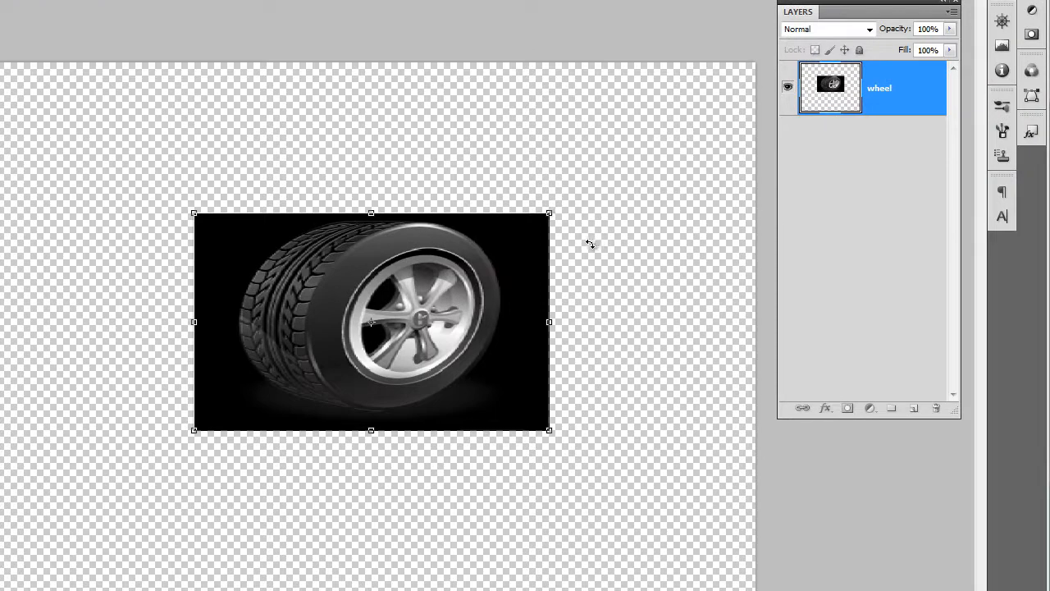
key("Escape")
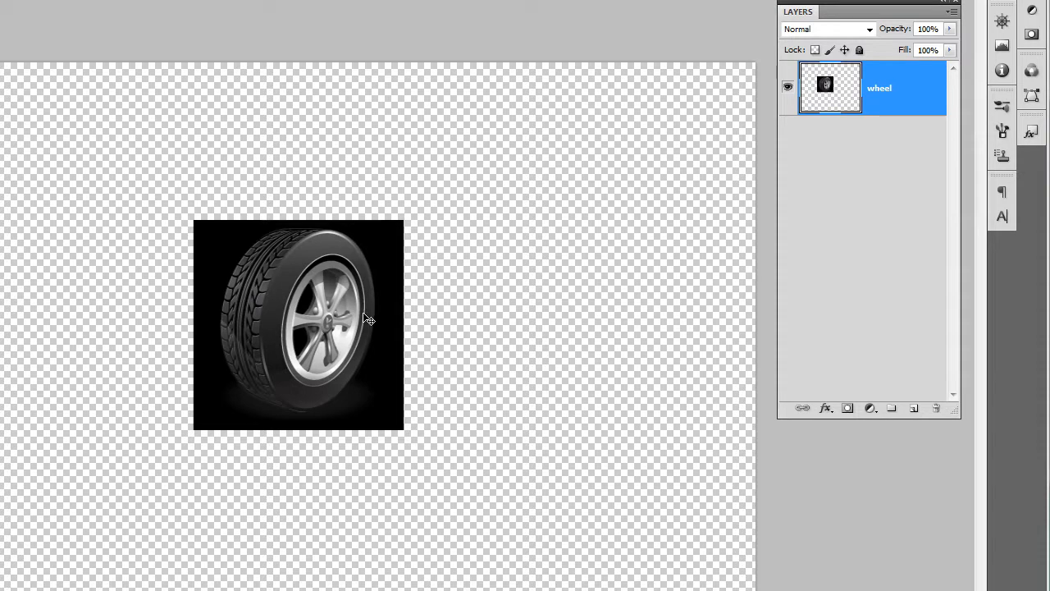
Step: Scale the wheel image proportionally to about twice its size with Free Transform, apply it, and center the image on the canvas
key("ctrl+t")
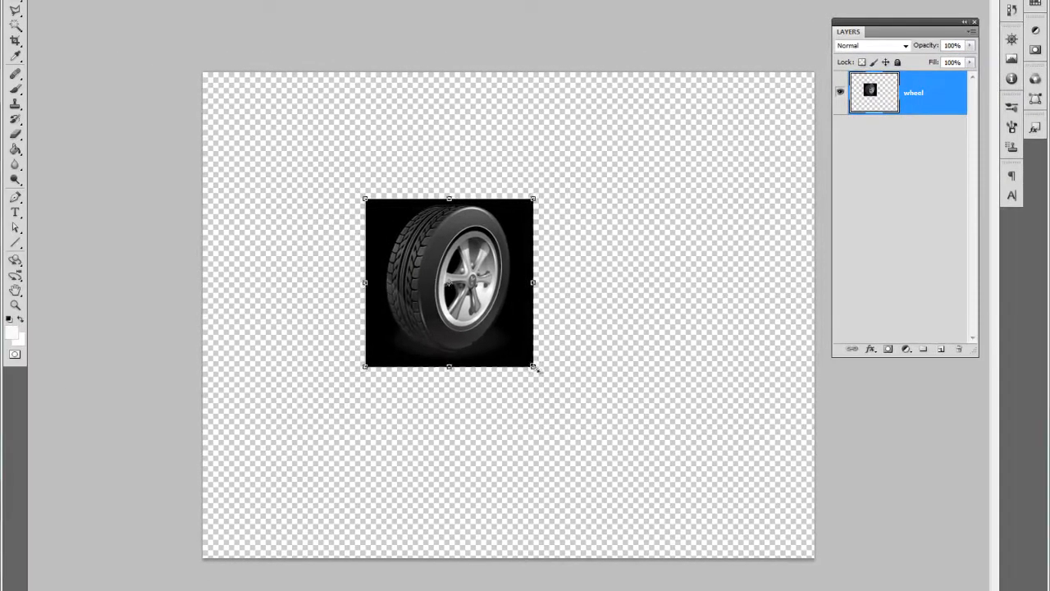
left_click_drag(412, 427, 513, 510)
left_click_drag(615, 433, 729, 504)
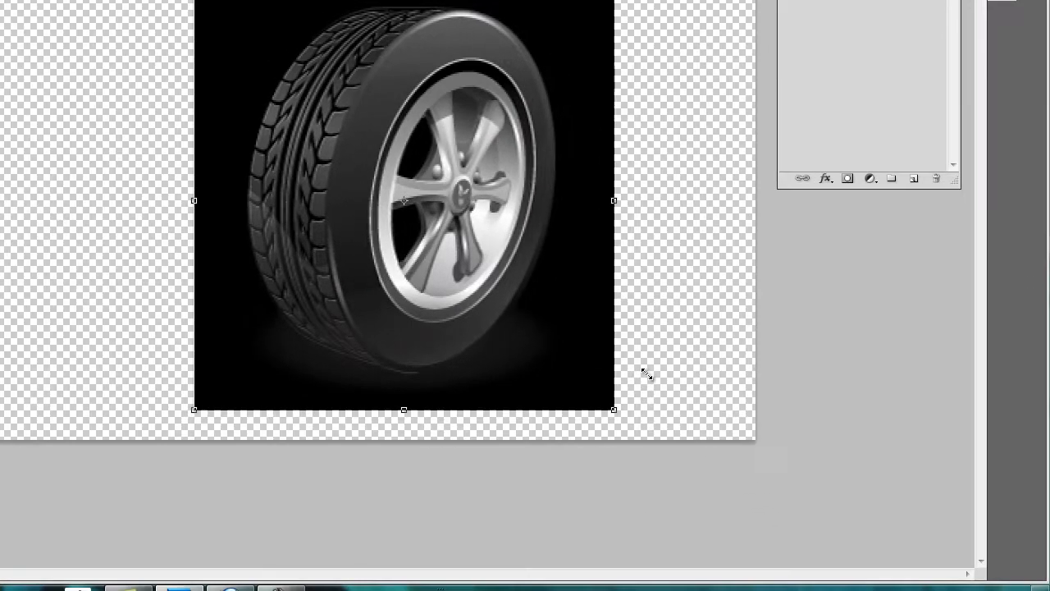
left_click_drag(647, 374, 649, 375)
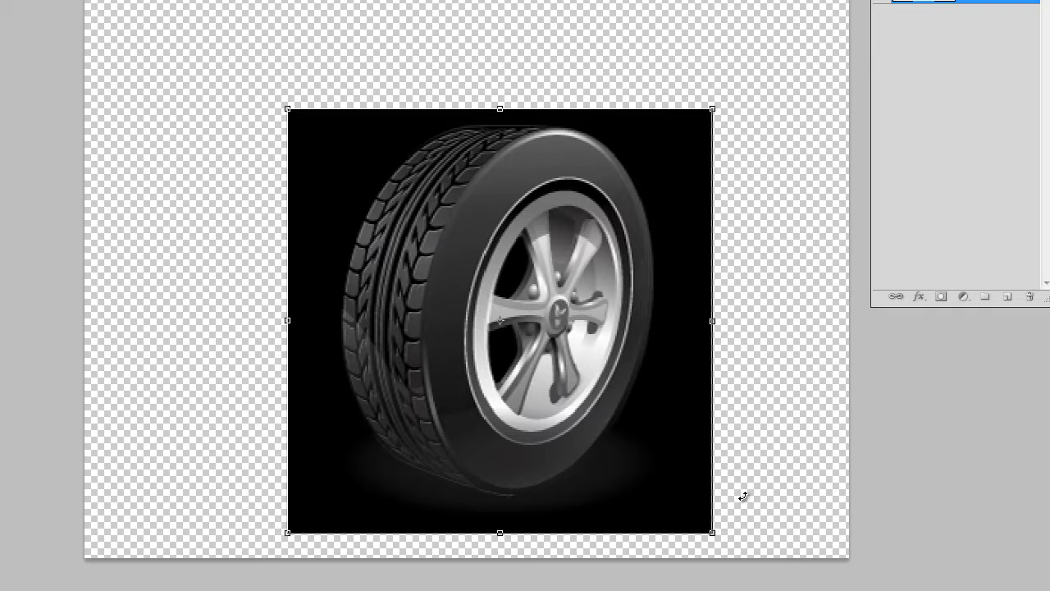
key("Return")
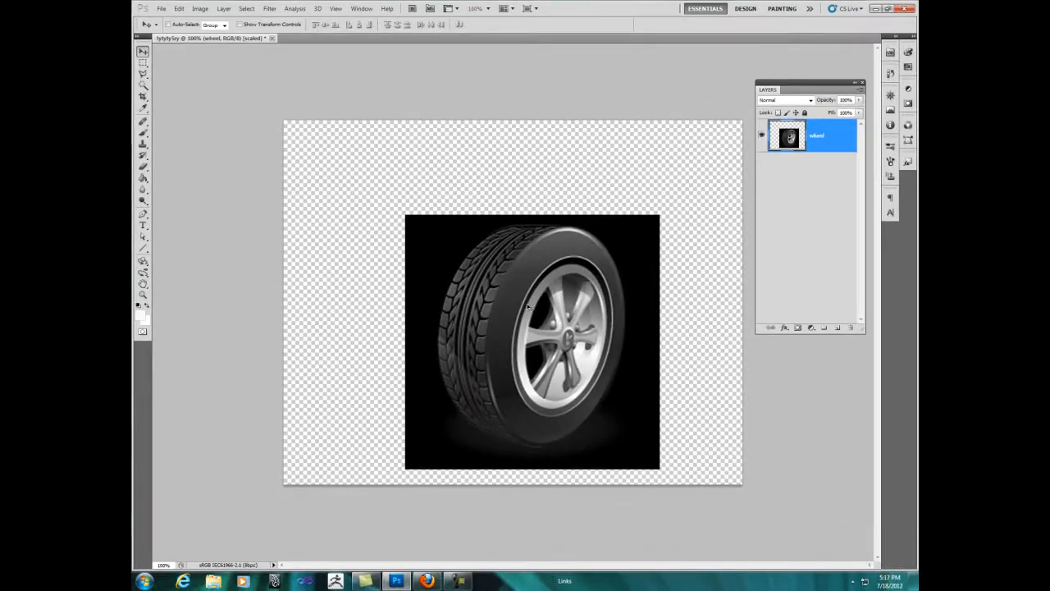
left_click_drag(546, 351, 521, 311)
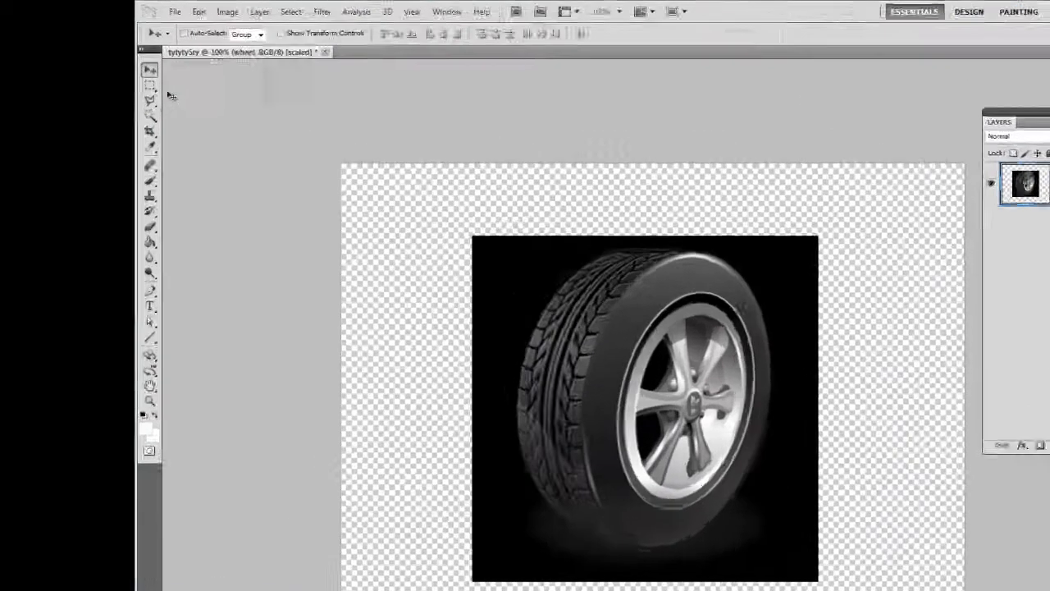
Step: Make a rectangular selection over most of the wheel with the Rectangular Marquee tool
left_click(150, 85)
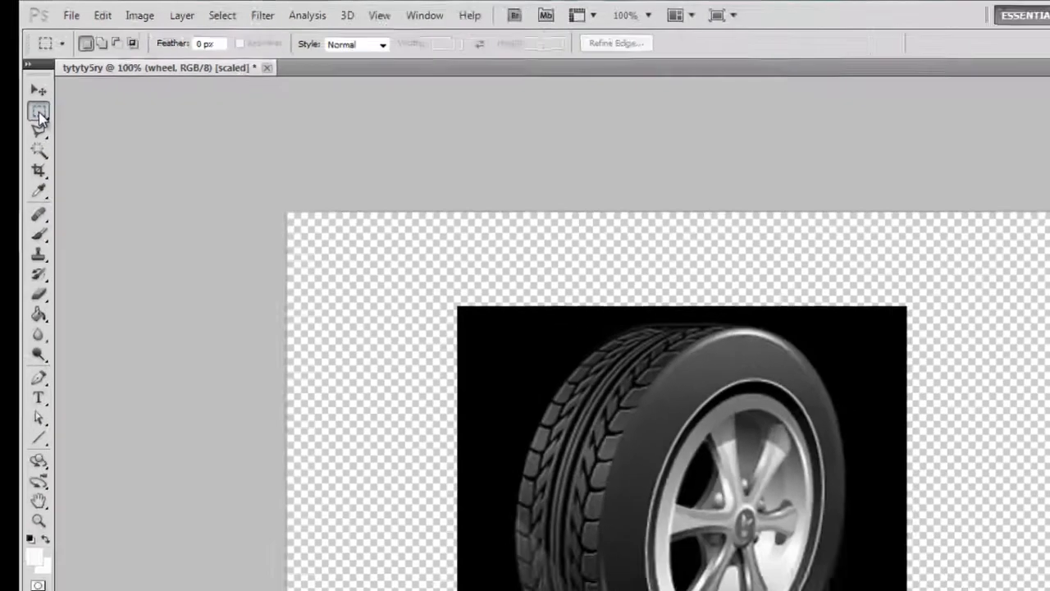
left_click(264, 182)
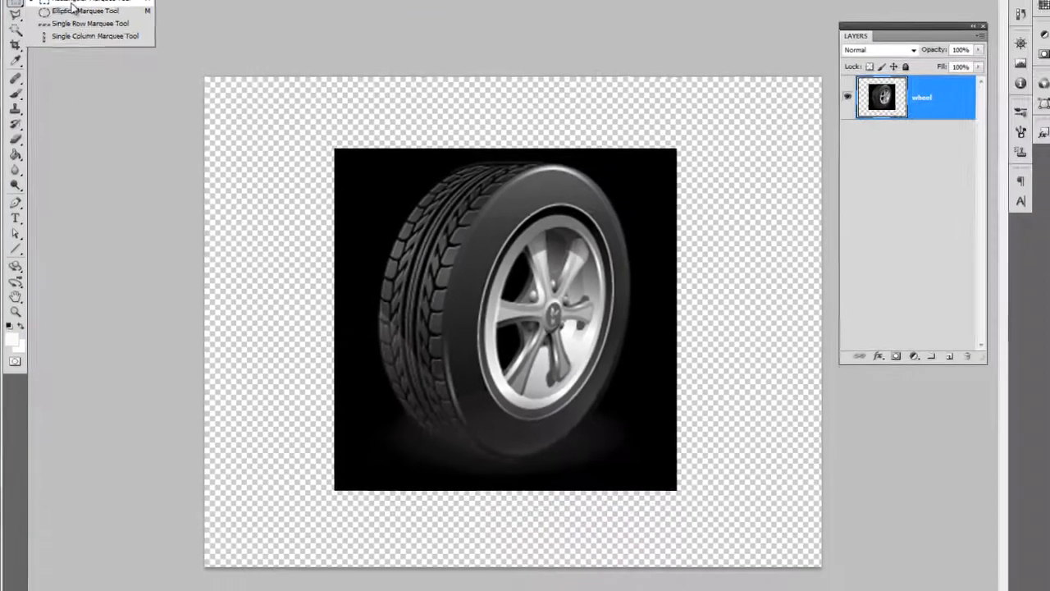
left_click(89, 108)
left_click_drag(601, 379, 609, 389)
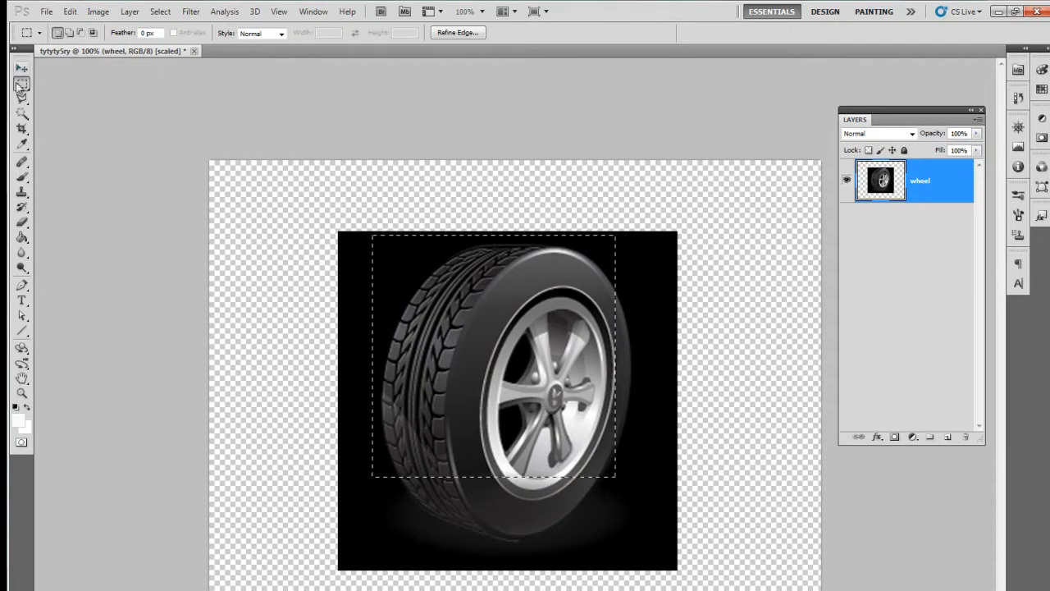
Step: Replace the rectangular selection with an oval one across the wheel's rim using the Elliptical Marquee tool
left_click(20, 87)
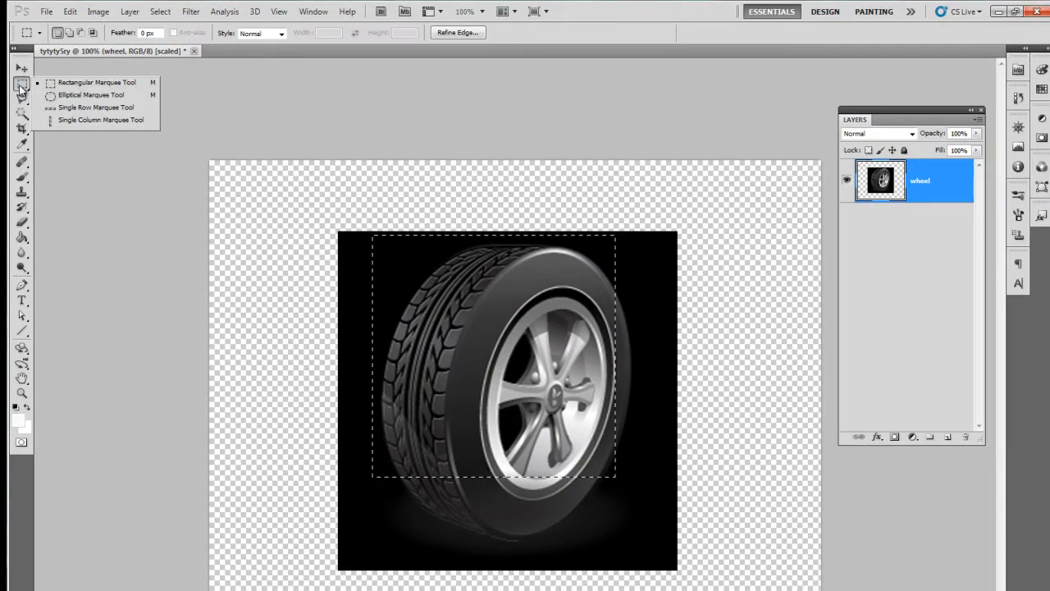
left_click(90, 94)
left_click_drag(402, 287, 526, 425)
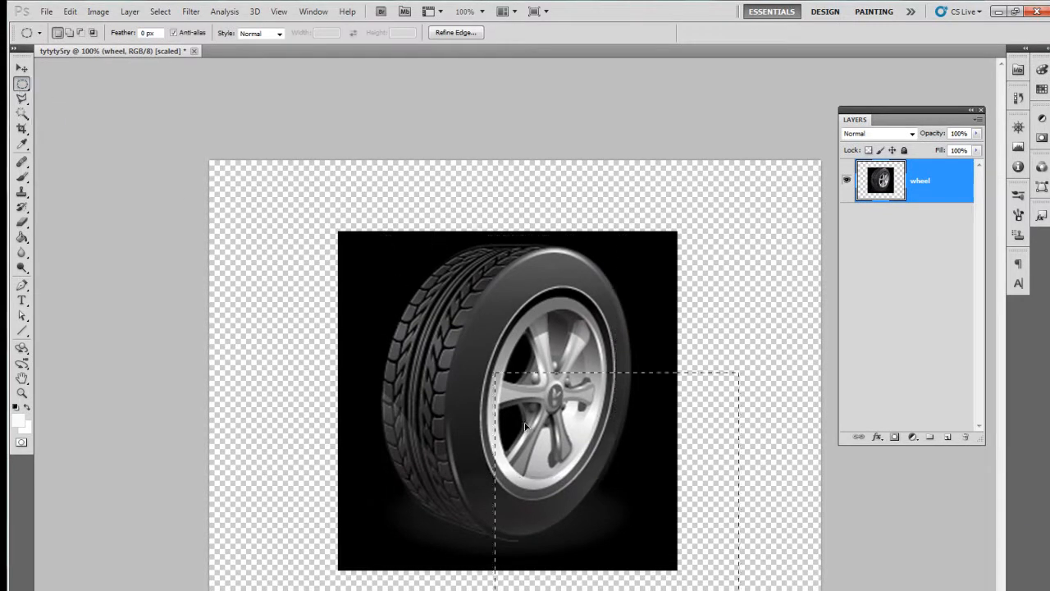
left_click(424, 332)
left_click_drag(670, 458, 671, 457)
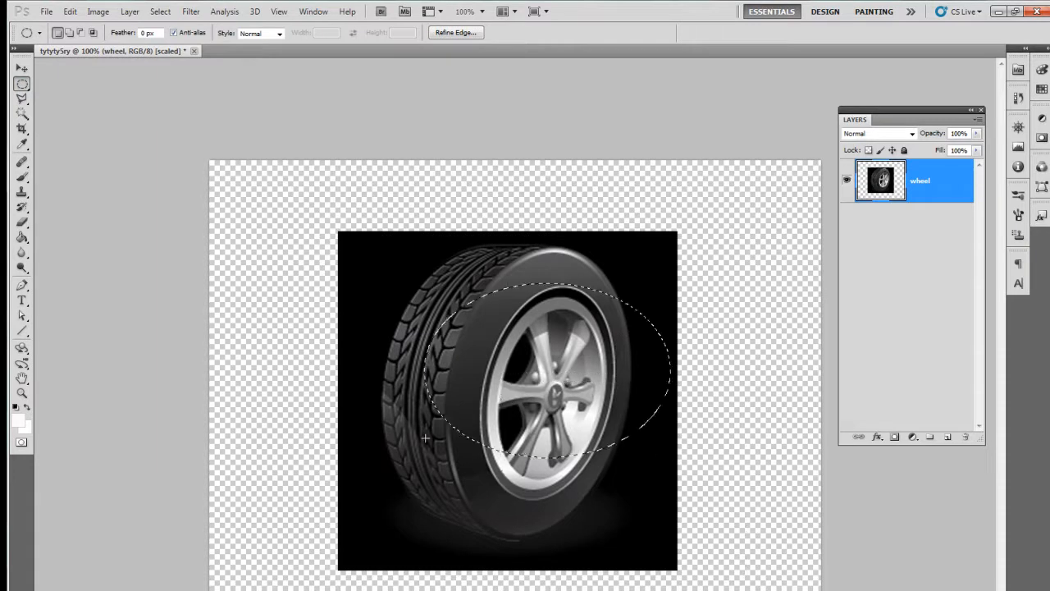
Step: Select a single row of pixels across the wheel with the Single Row Marquee tool
left_click(20, 85)
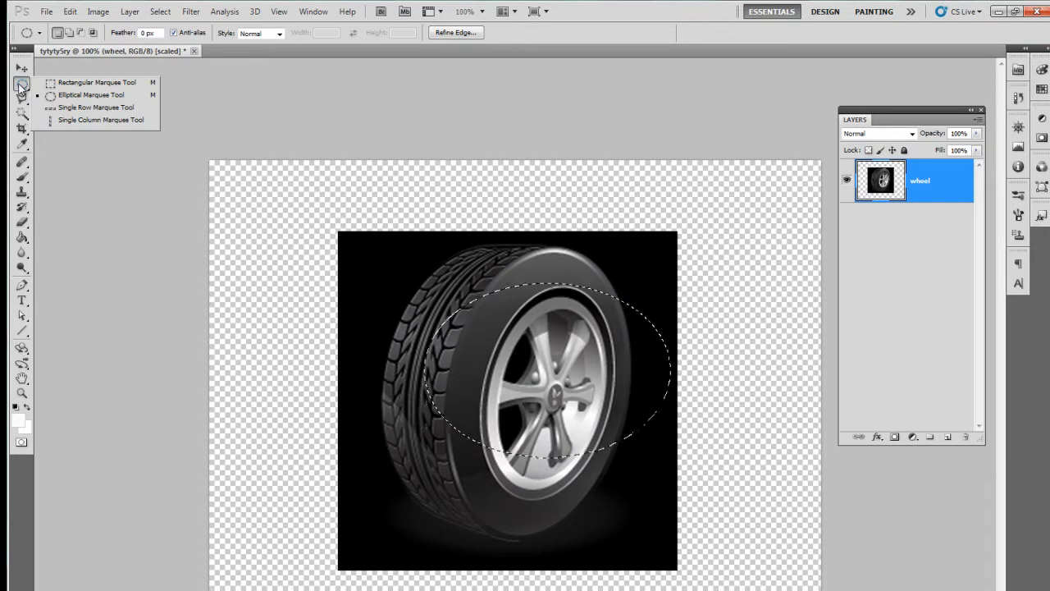
left_click(66, 108)
left_click_drag(513, 293, 515, 311)
left_click_drag(505, 411, 503, 408)
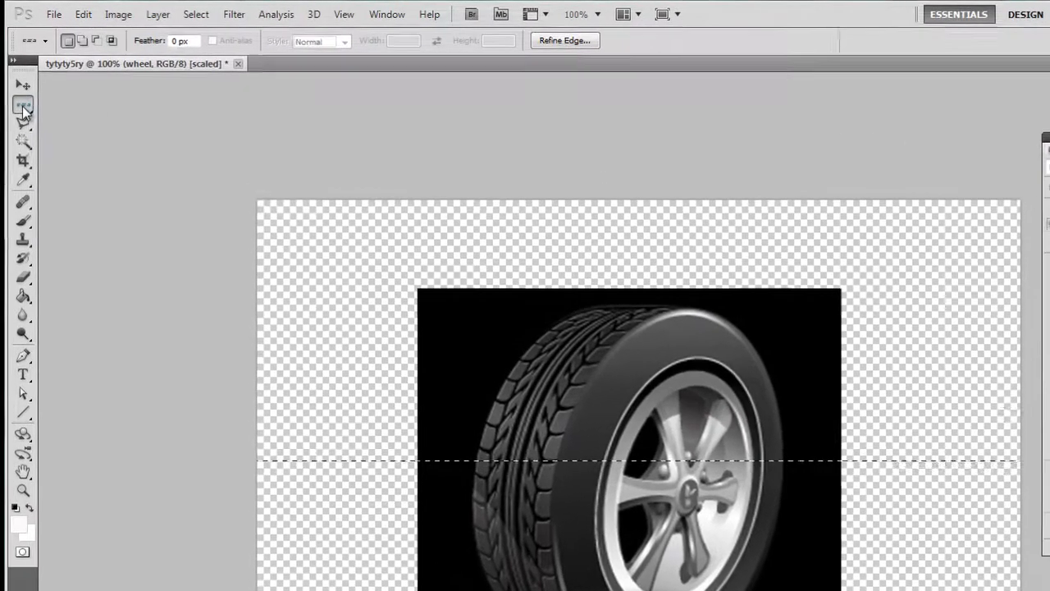
Step: Select single columns of pixels at several places on the wheel with the Single Column Marquee tool, ending at the tire's tread
left_click(22, 87)
left_click(77, 152)
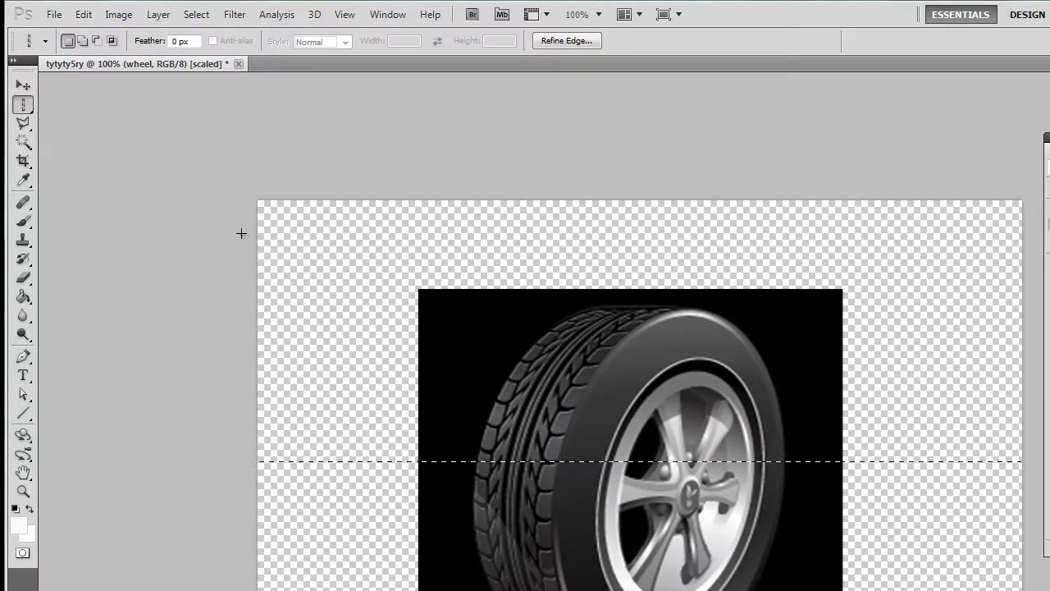
left_click(450, 310)
left_click_drag(645, 318, 570, 336)
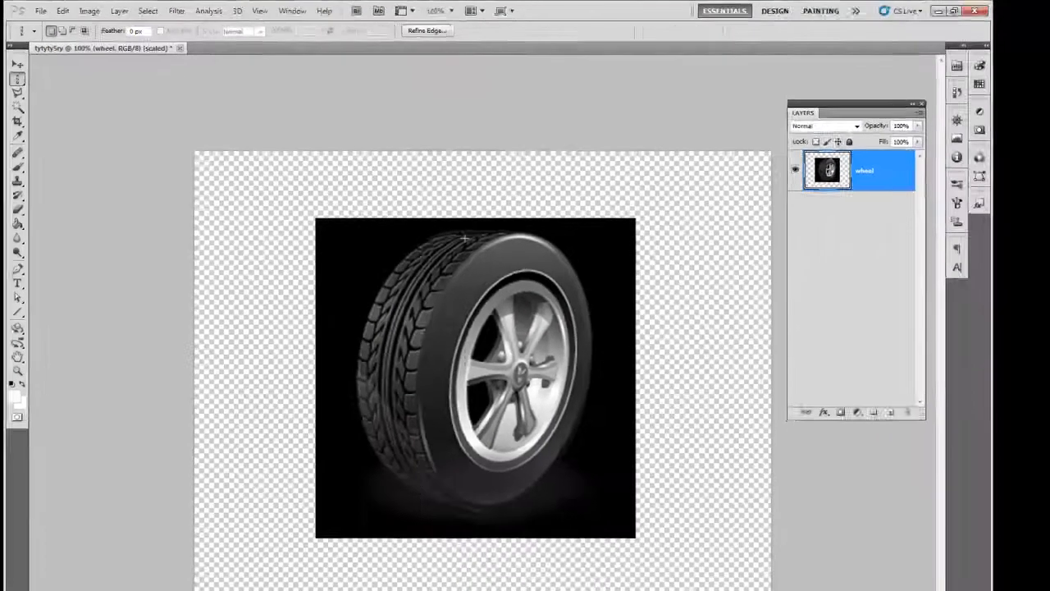
left_click(601, 329)
left_click(688, 338)
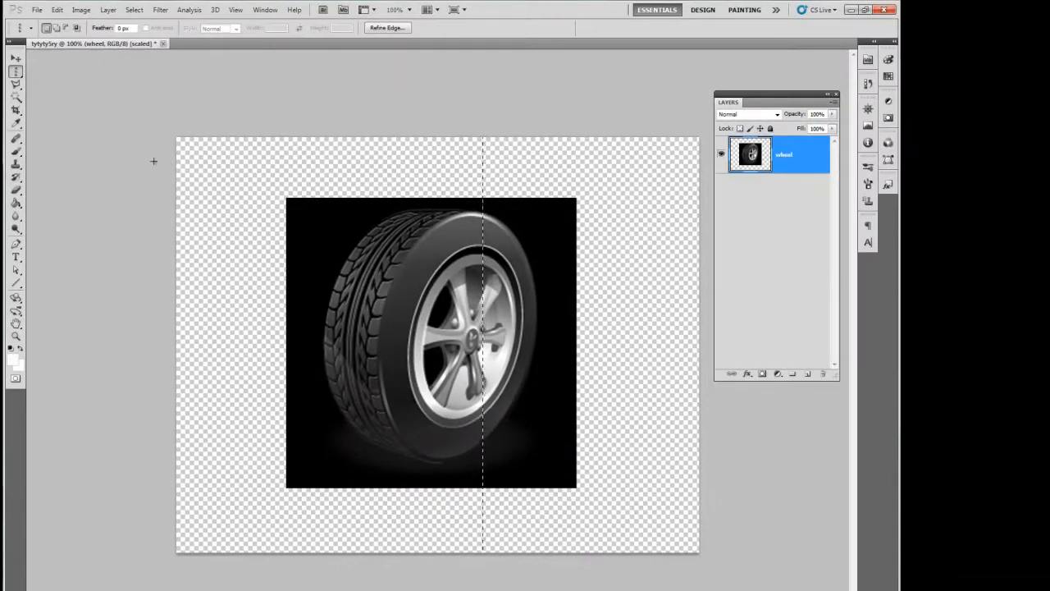
left_click(339, 238)
Step: Replace the single-column selection with an oval selection around the wheel's rim using the Elliptical Marquee tool
right_click(18, 75)
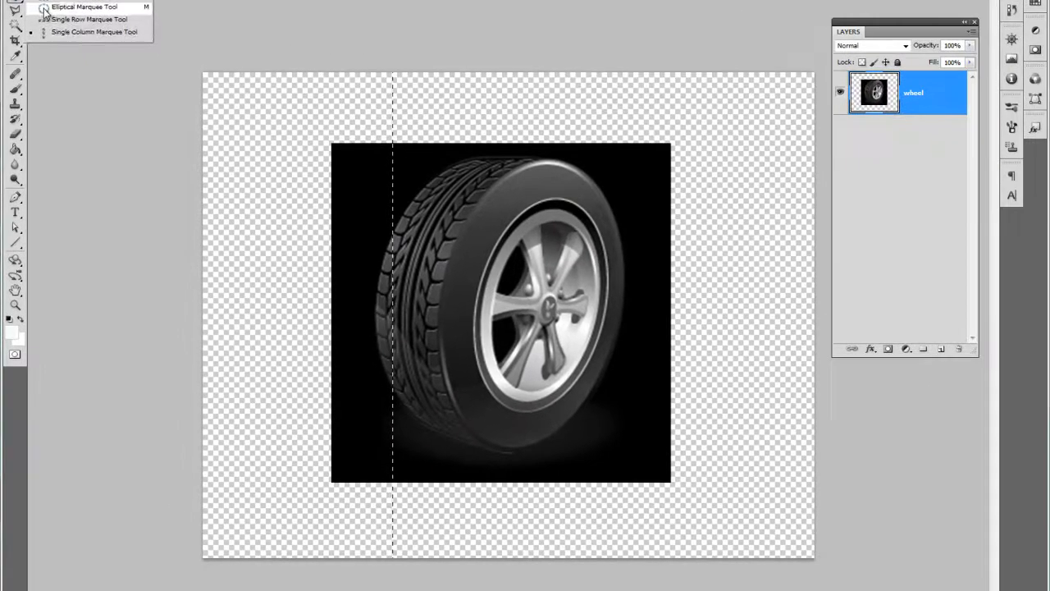
left_click(39, 83)
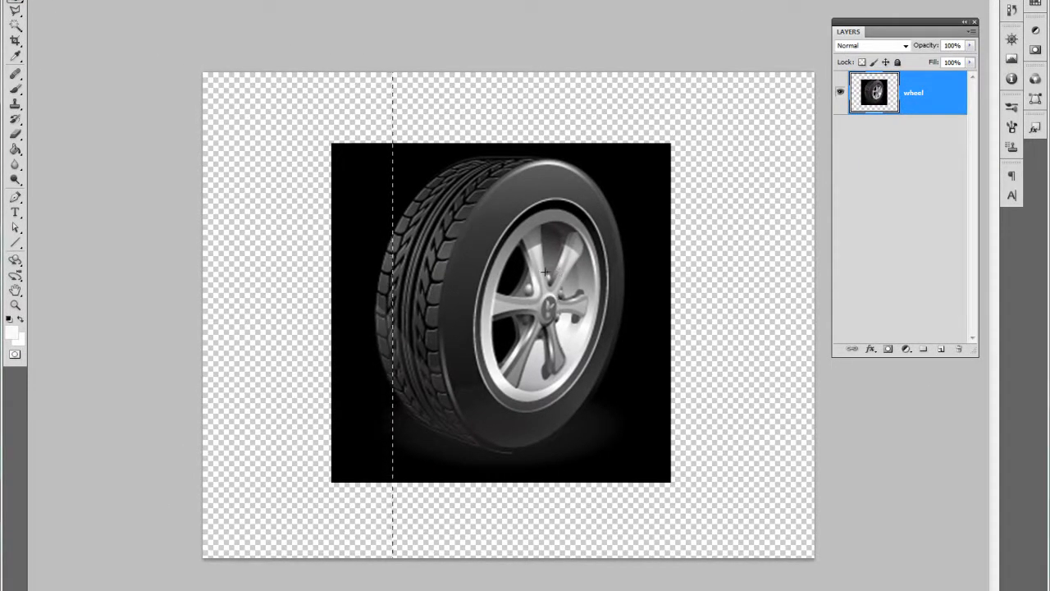
left_click(481, 195)
left_click_drag(583, 361, 591, 386)
left_click_drag(496, 201, 533, 238)
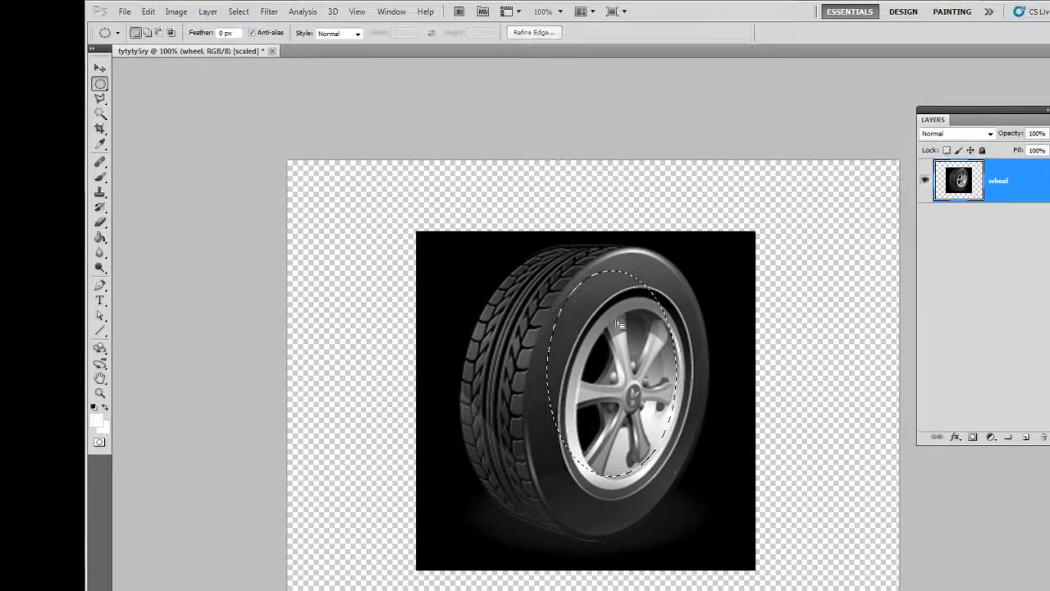
left_click(618, 326)
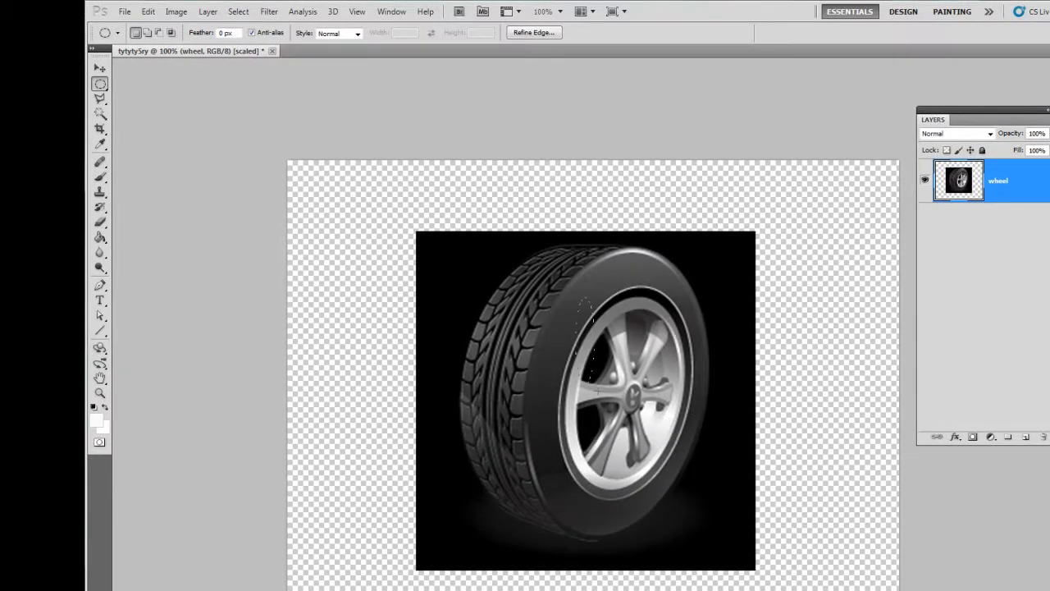
left_click_drag(542, 317, 594, 418)
left_click(572, 301)
left_click_drag(691, 471, 687, 487)
left_click_drag(572, 273, 618, 395)
Step: Try shifting the oval-selected rim area with the Move tool, undoing each move and clearing the selection
key("v")
left_click_drag(666, 378, 664, 385)
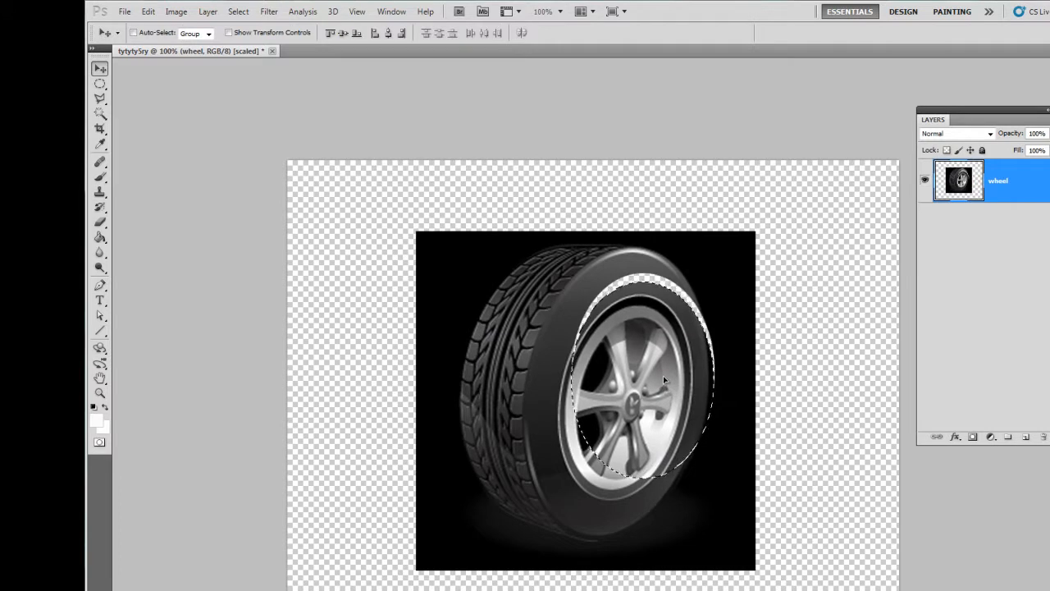
key("ctrl+z")
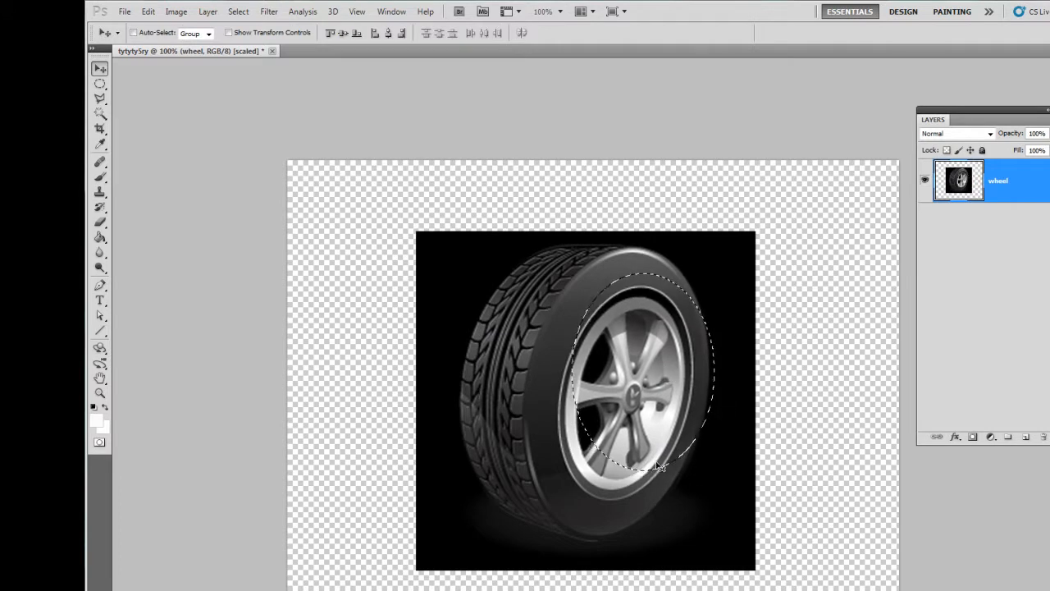
left_click_drag(666, 358, 660, 403)
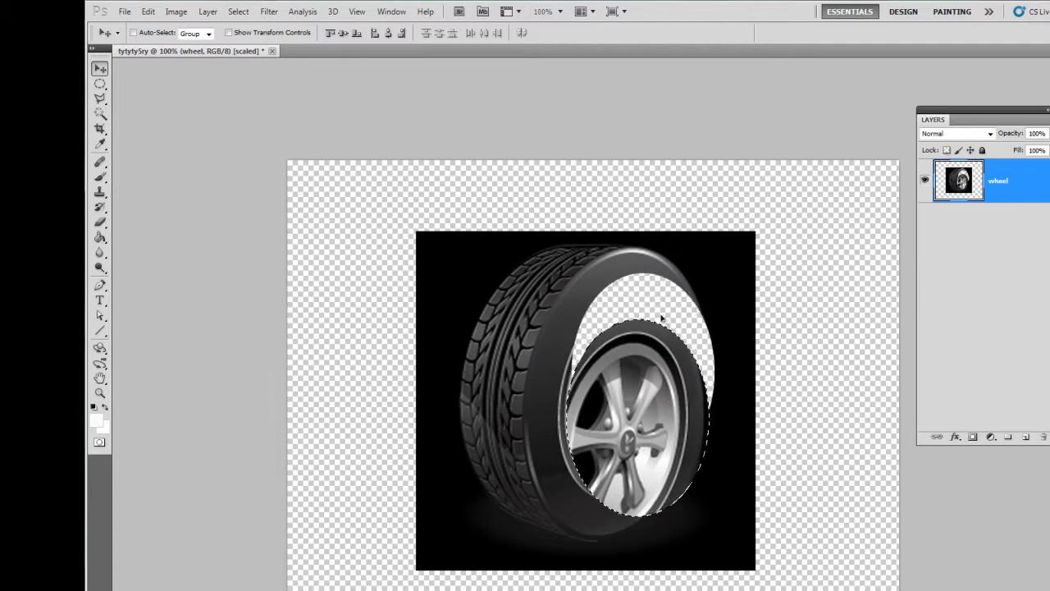
key("ctrl+z")
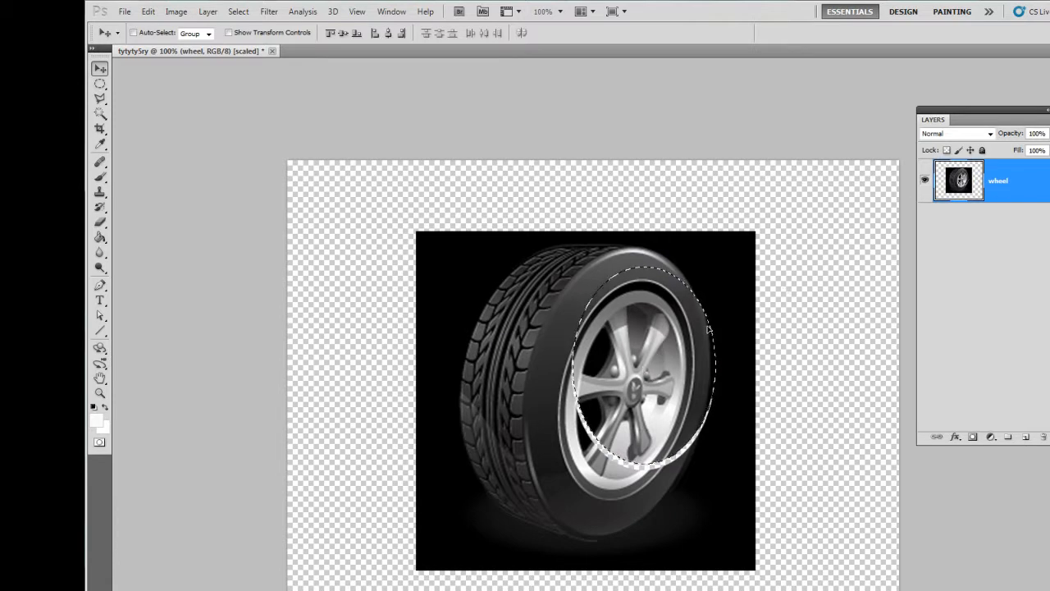
key("ctrl+z")
key("ctrl+d")
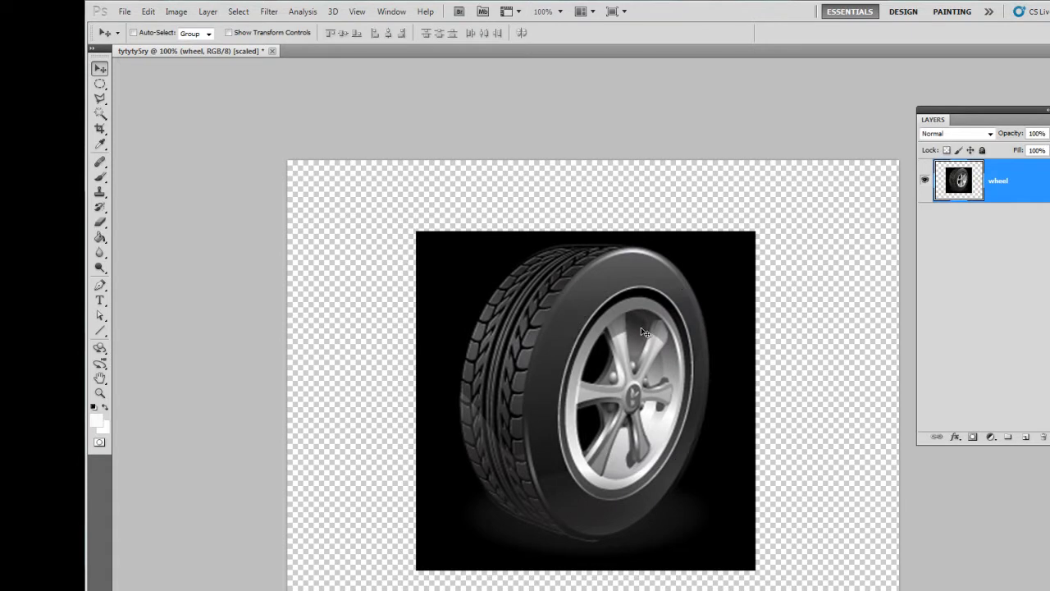
Step: Trace a freehand selection around the wheel's rim with the Lasso tool
left_click(99, 100)
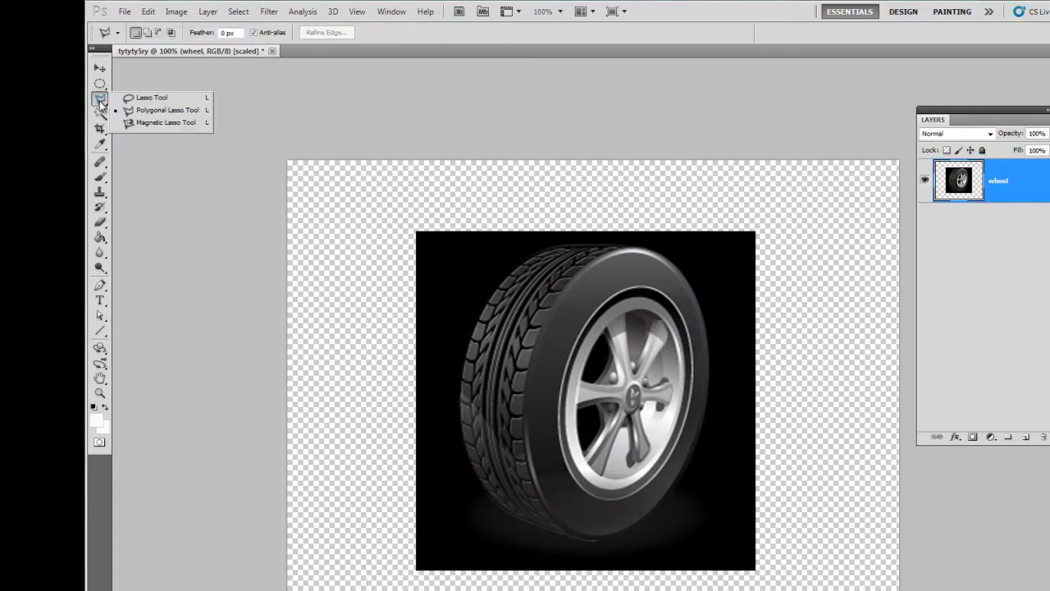
left_click(135, 97)
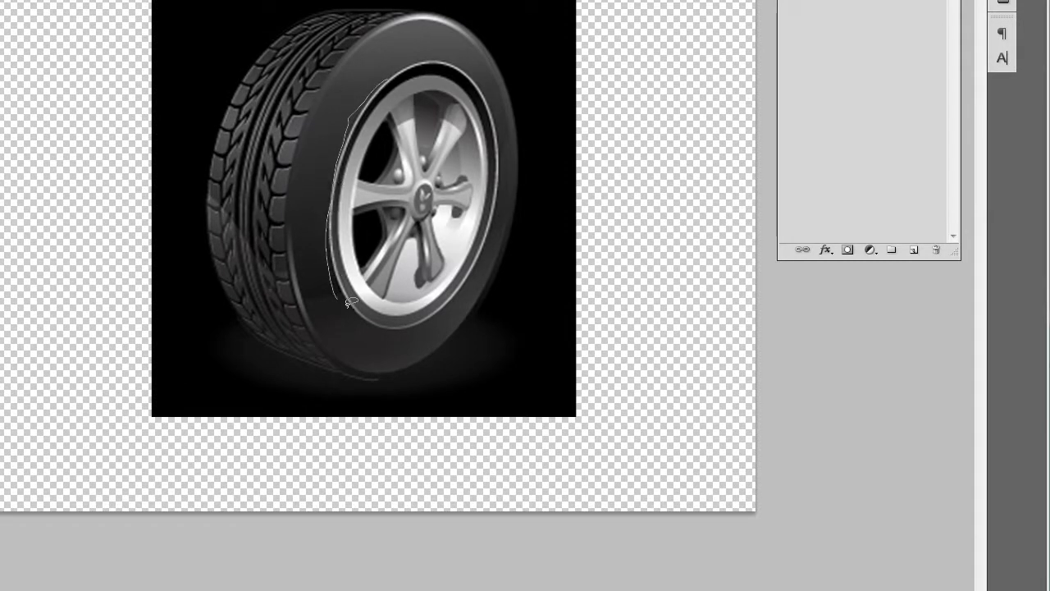
mouse_move(465, 294)
left_mouse_down()
mouse_move(486, 266)
mouse_move(496, 199)
left_mouse_up()
left_click_drag(379, 73, 336, 107)
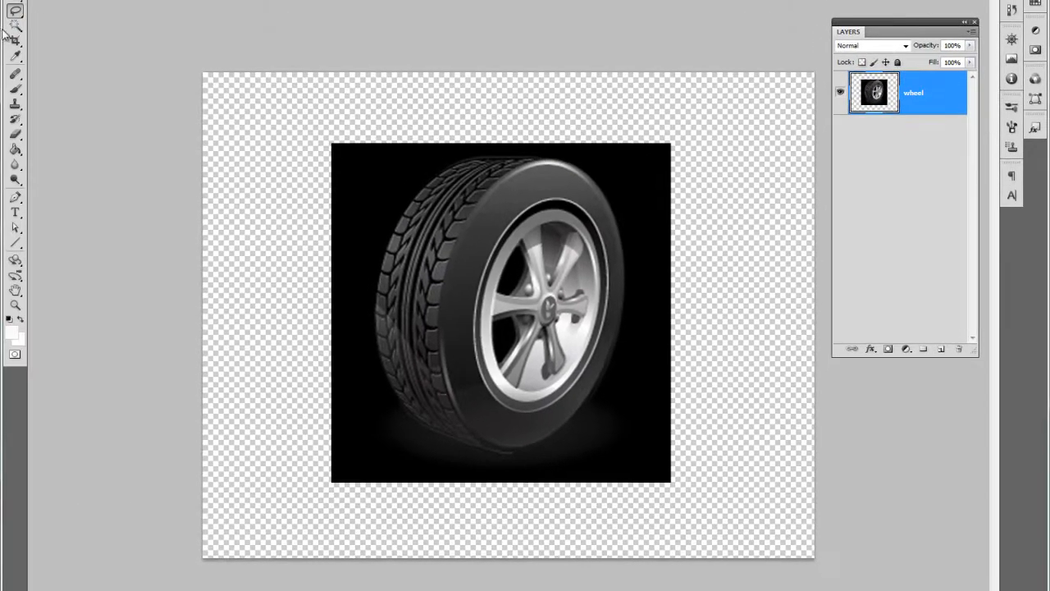
Step: Outline the wheel's rim with straight segments using the Polygonal Lasso tool, closing the selection and deselecting it
left_click(17, 10)
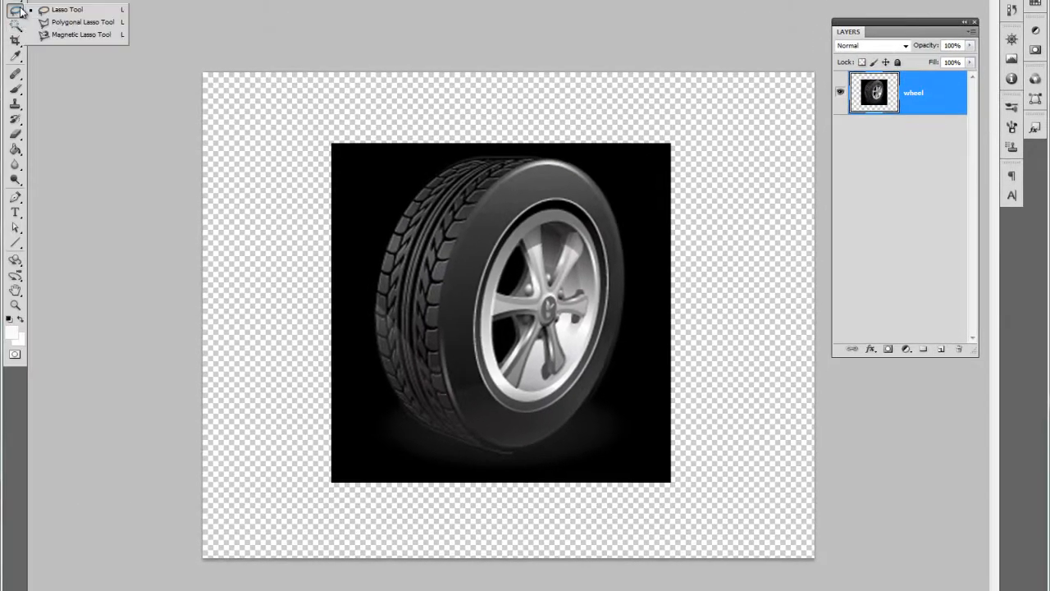
left_click(61, 22)
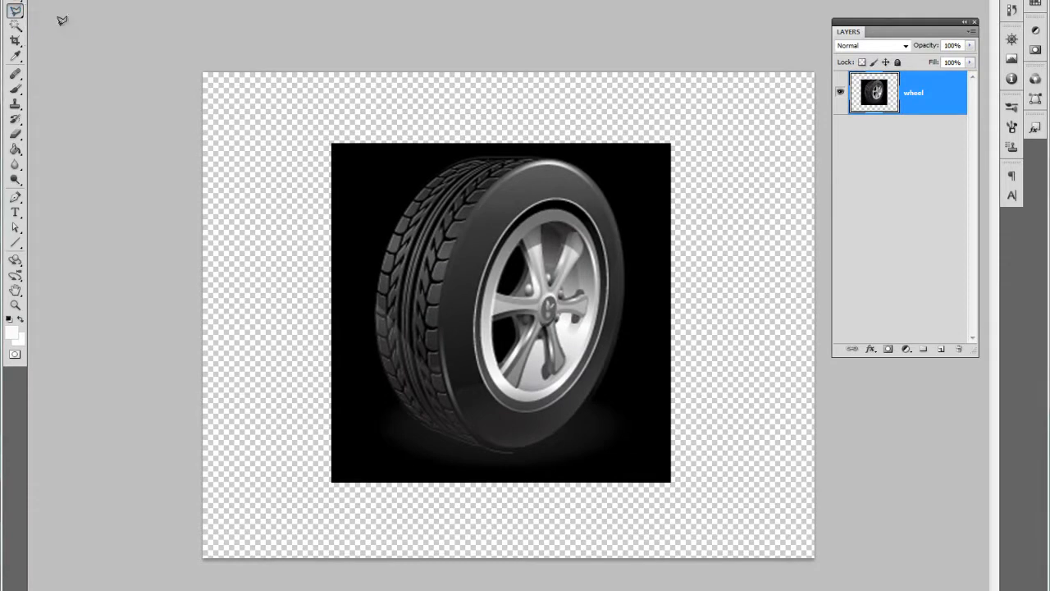
left_click(544, 195)
left_click(497, 239)
left_click(466, 305)
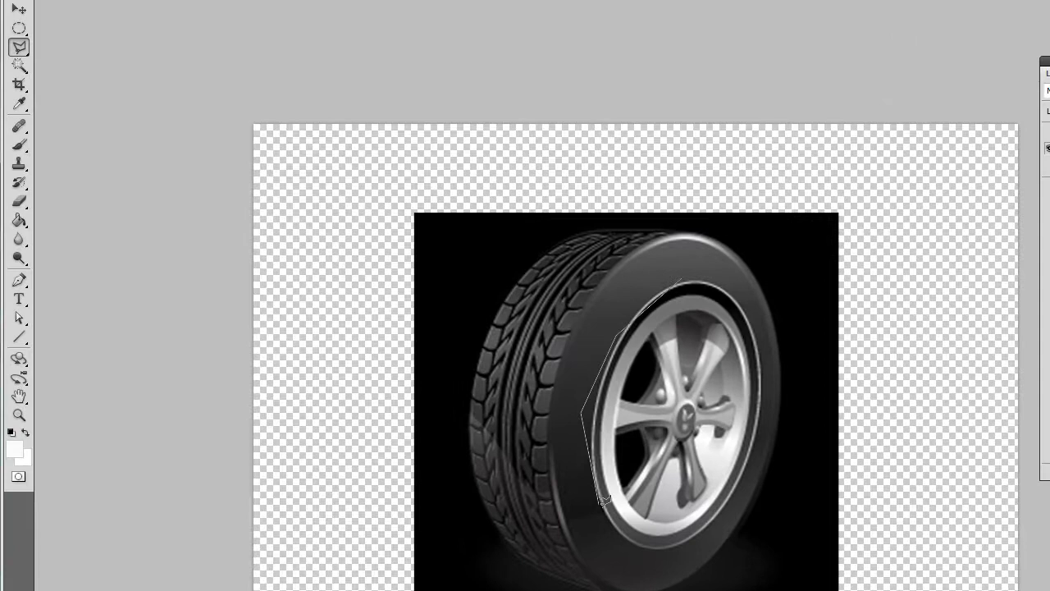
left_click(602, 503)
left_click(655, 554)
left_click(724, 531)
left_click(771, 314)
left_click(686, 272)
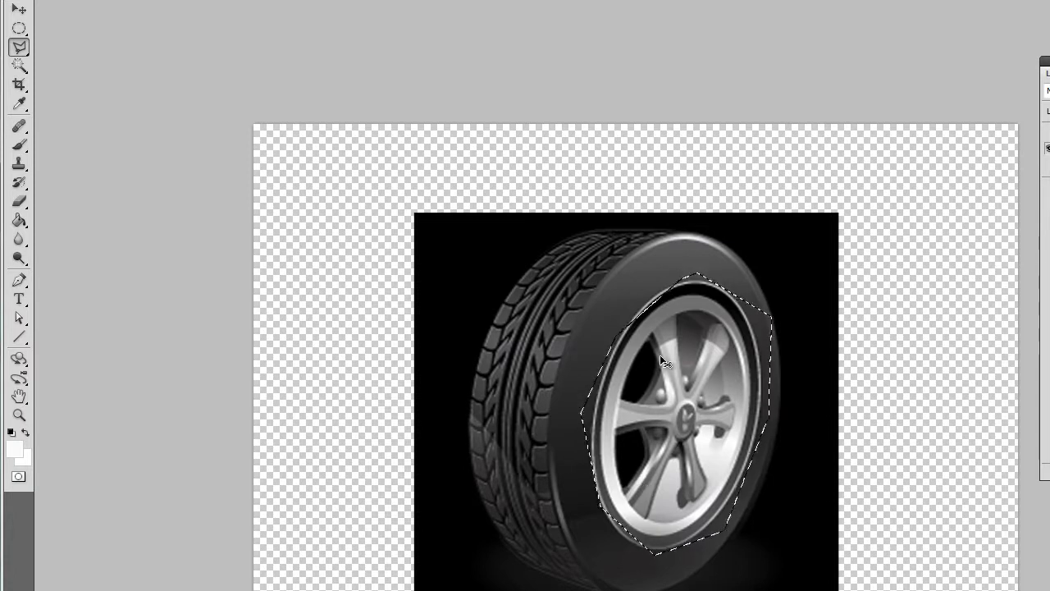
key("ctrl+d")
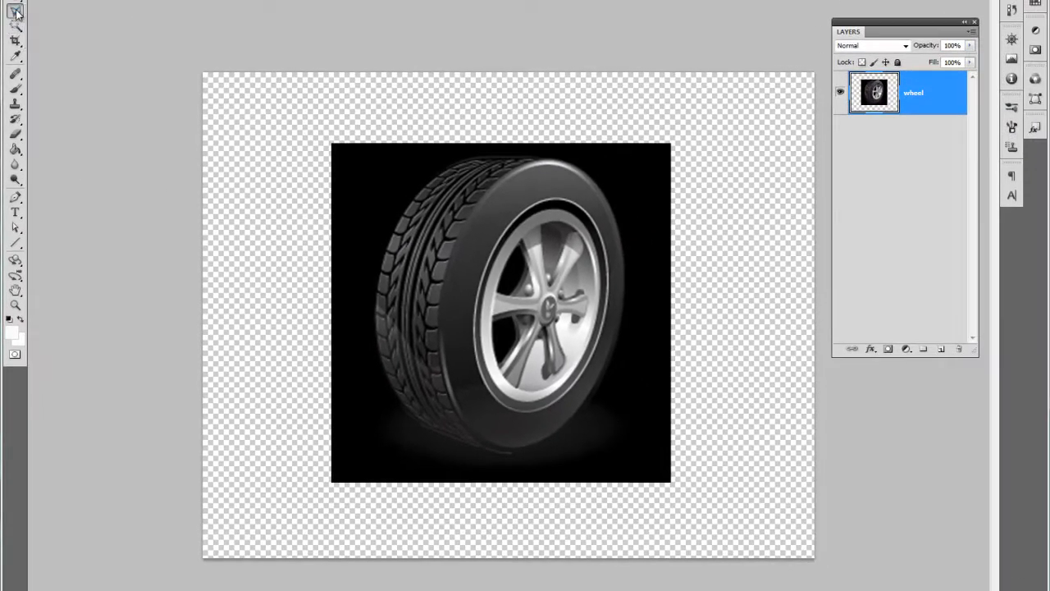
Step: Trace the edge of the wheel's rim with the Magnetic Lasso tool, closing the selection and deselecting it
left_click(17, 11)
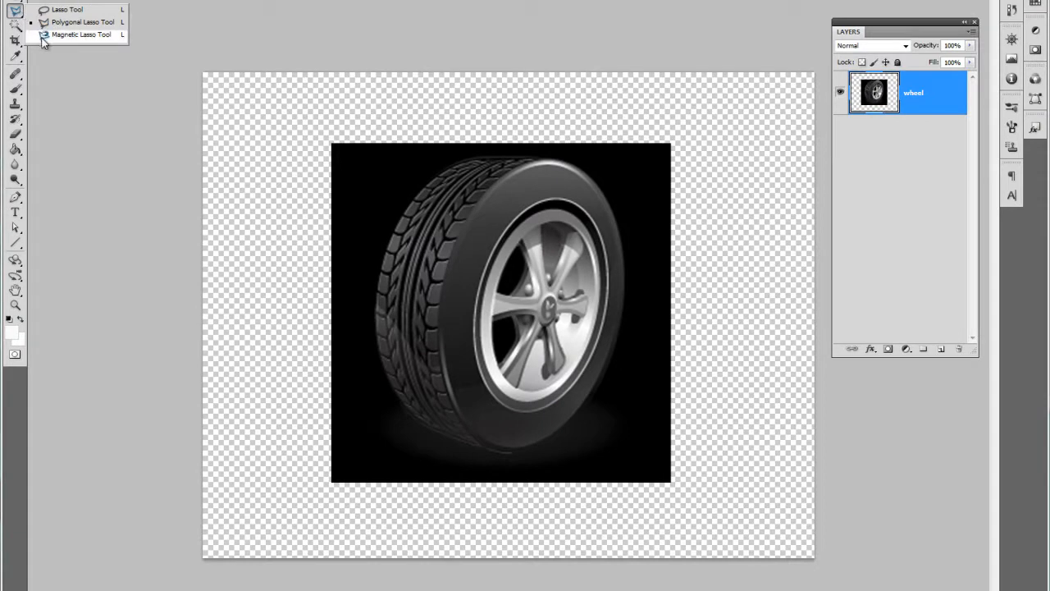
left_click(43, 36)
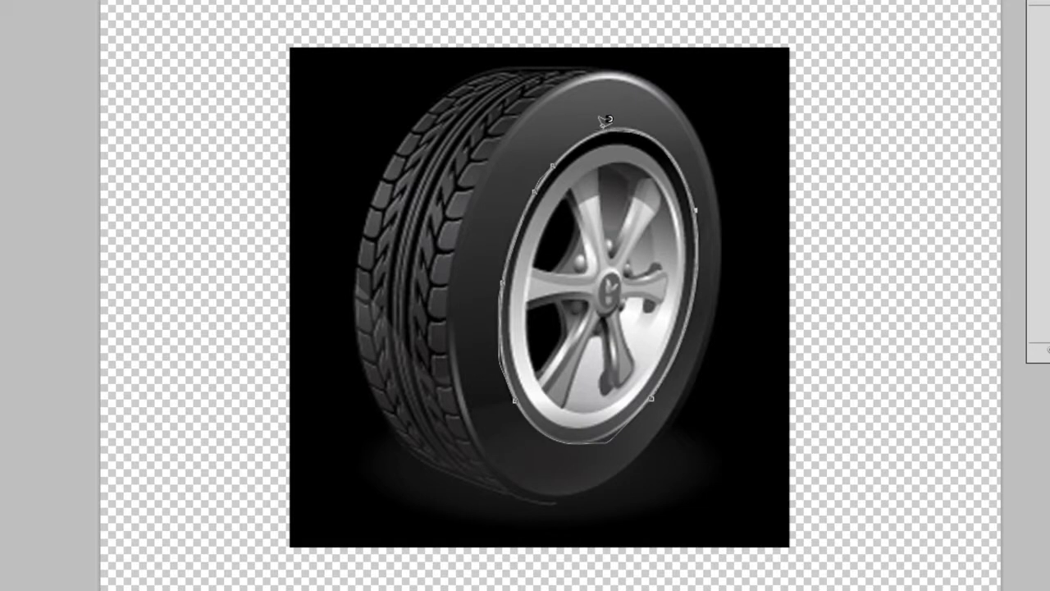
left_click(554, 154)
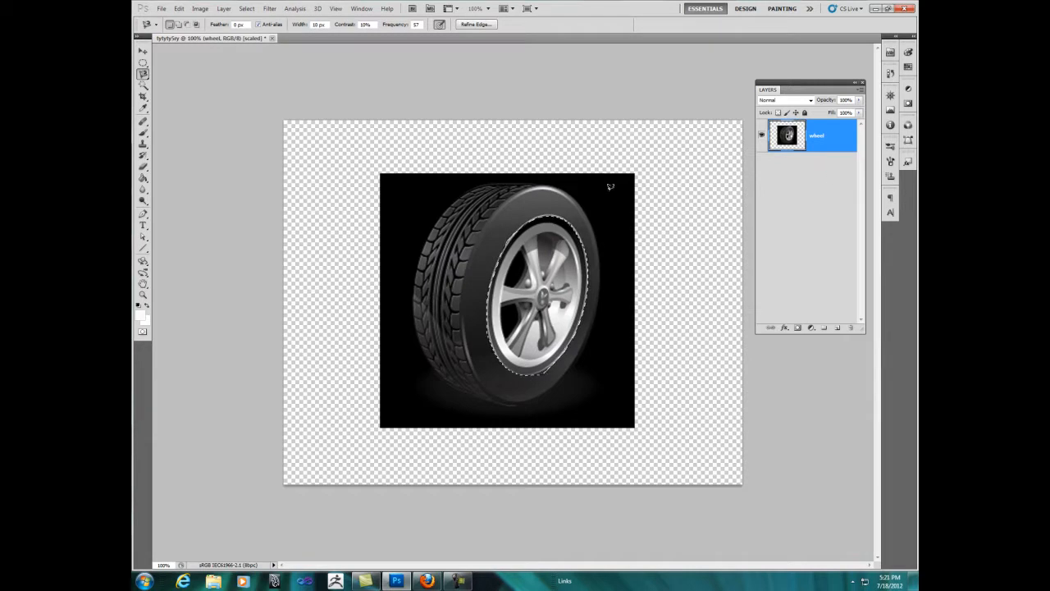
key("ctrl+d")
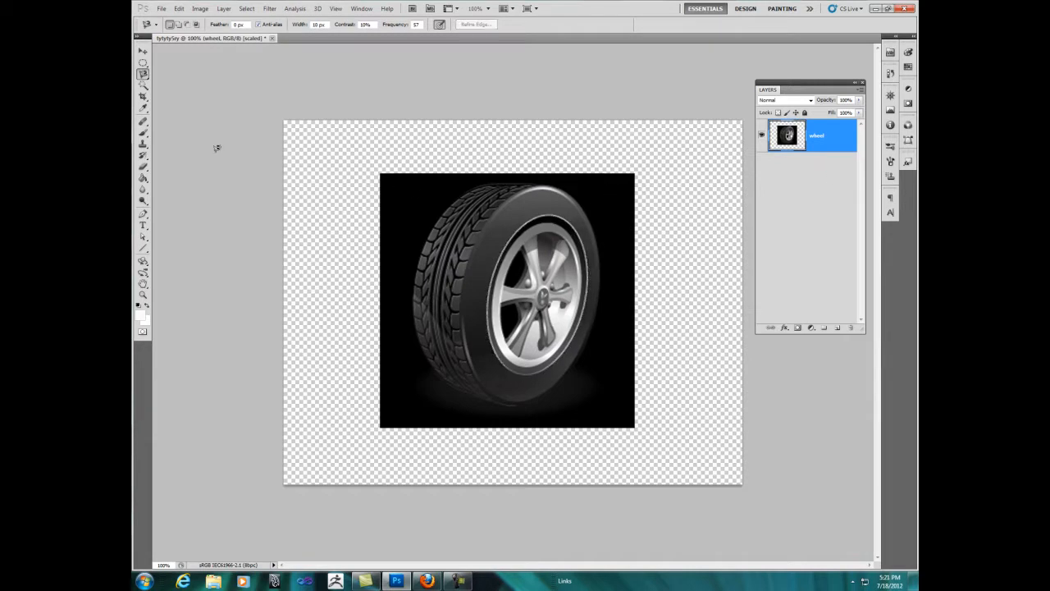
Step: Select the gray tones on the upper part of the tire's sidewall with the Magic Wand tool
left_click(143, 74)
left_click(165, 91)
left_click(143, 86)
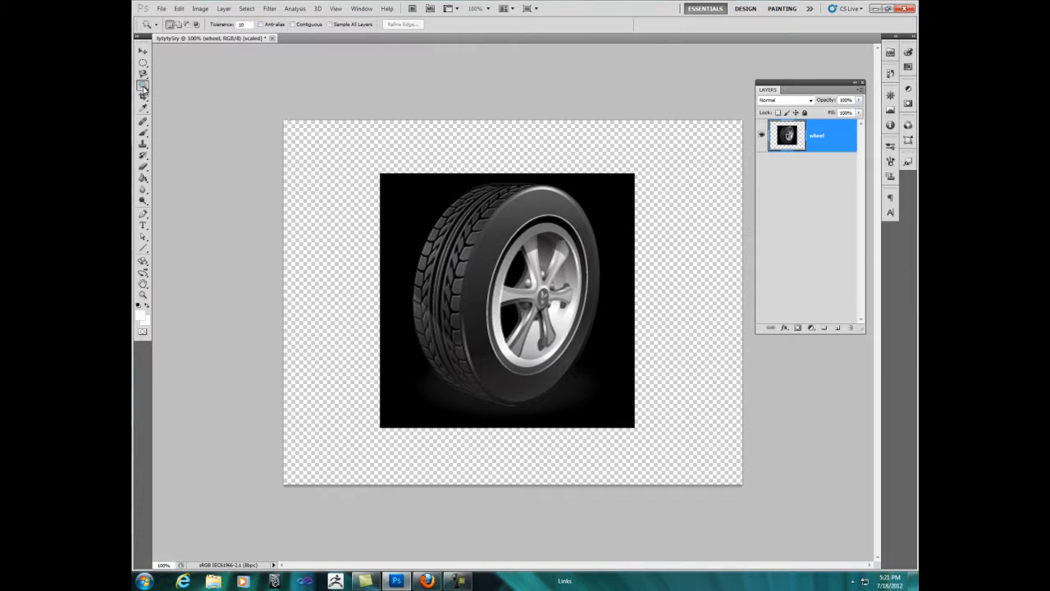
left_click(143, 86)
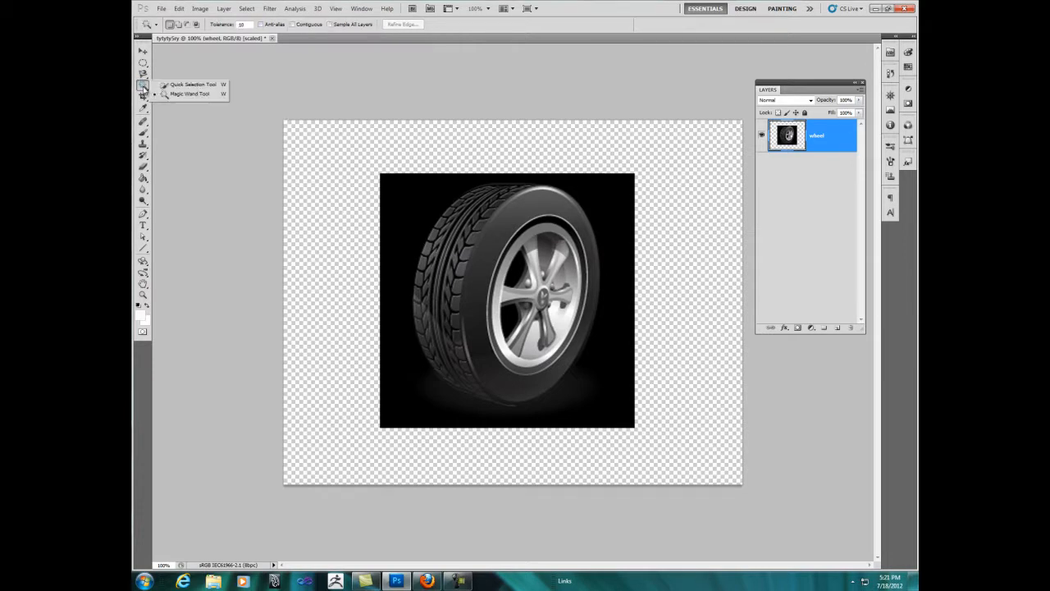
left_click(173, 96)
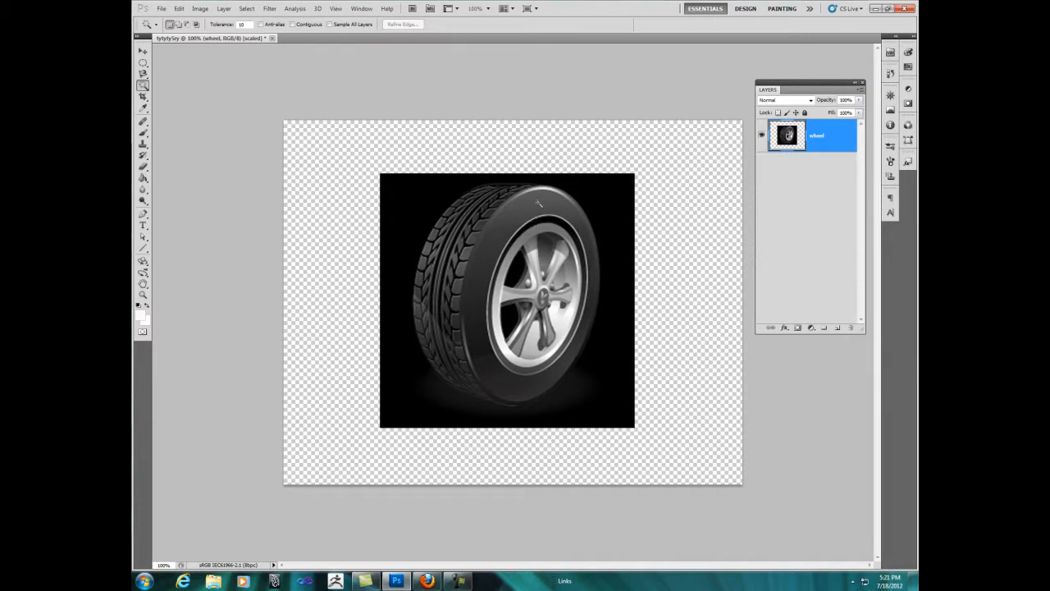
left_click(538, 206)
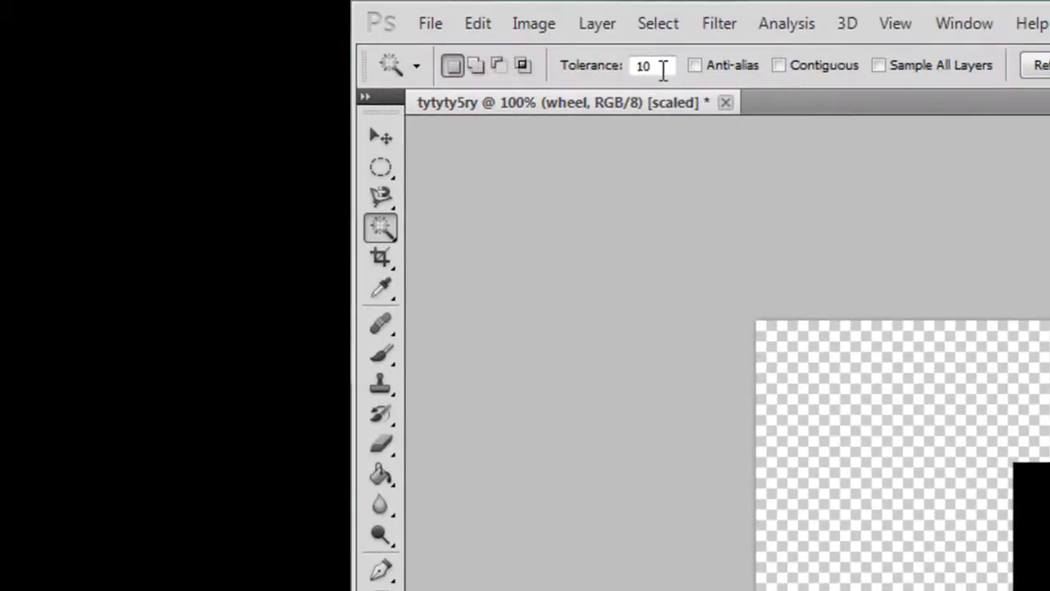
Step: Sample the sidewall and the transparent background with the Magic Wand, ending on the upper sidewall at a tolerance of 2
double_click(248, 25)
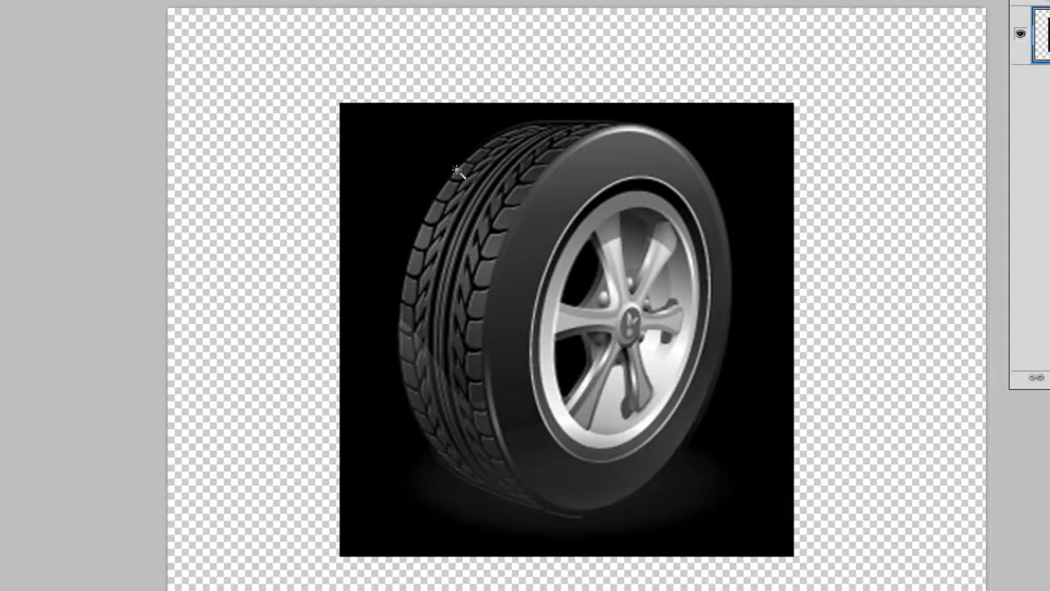
left_click(555, 203)
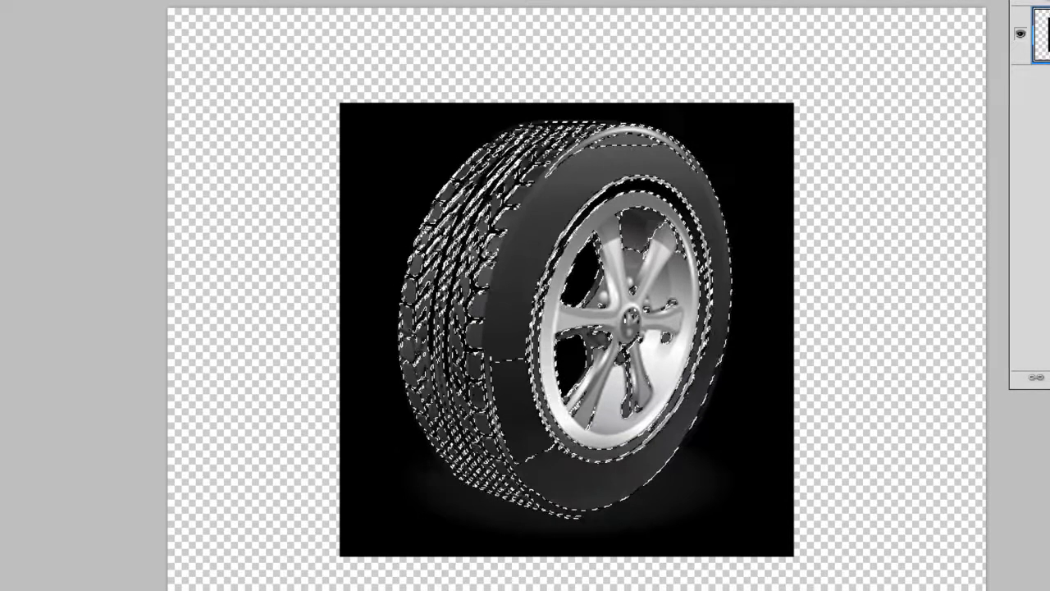
left_click(526, 81)
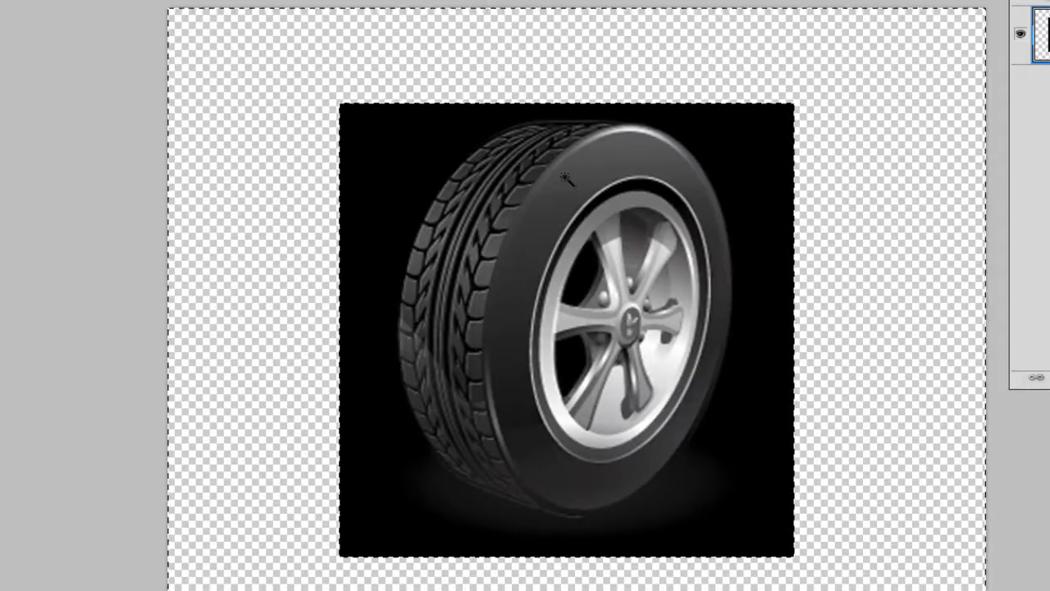
left_click(571, 178)
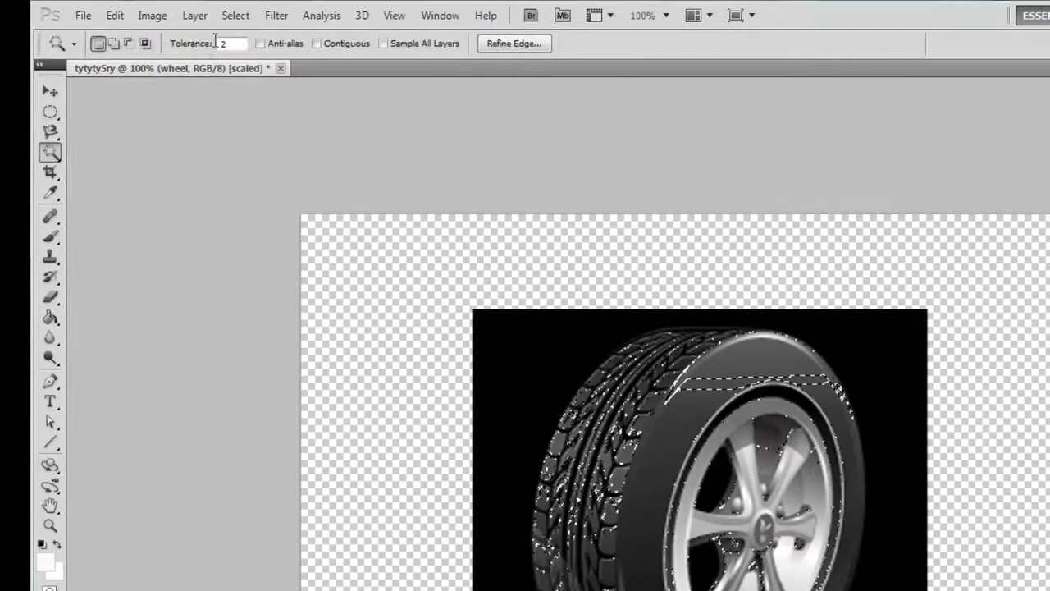
Step: Set the Magic Wand tolerance to 55 and select the tire's sidewall afresh
left_click_drag(238, 46, 198, 50)
type("55")
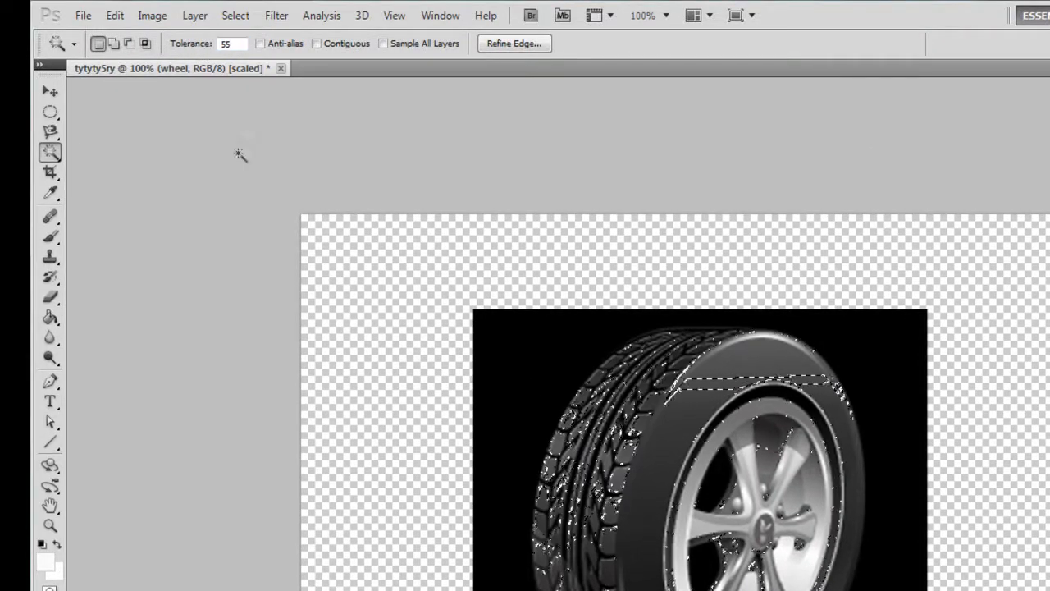
key("ctrl+d")
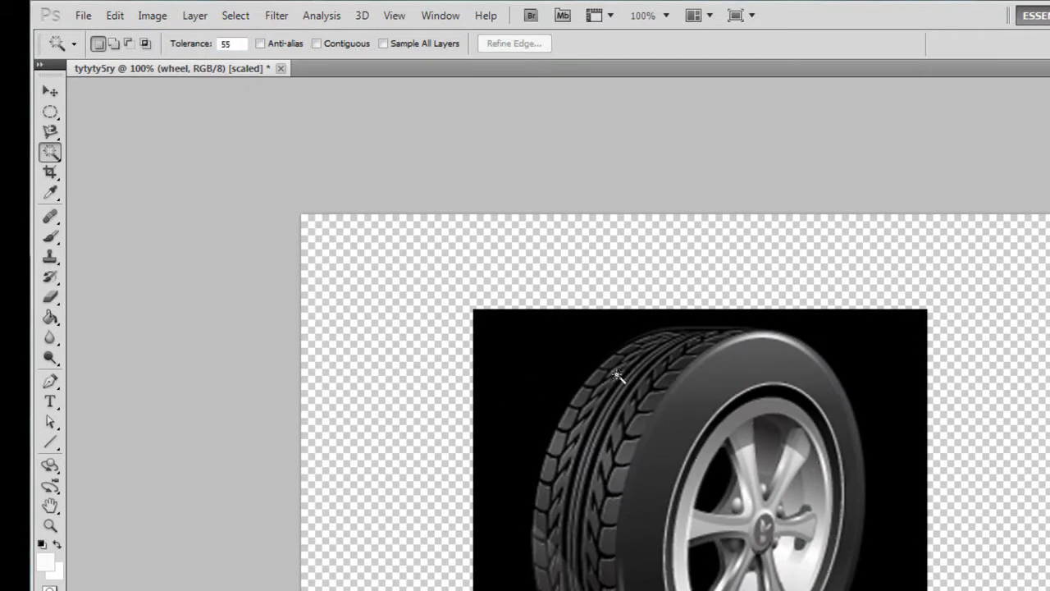
left_click(725, 395)
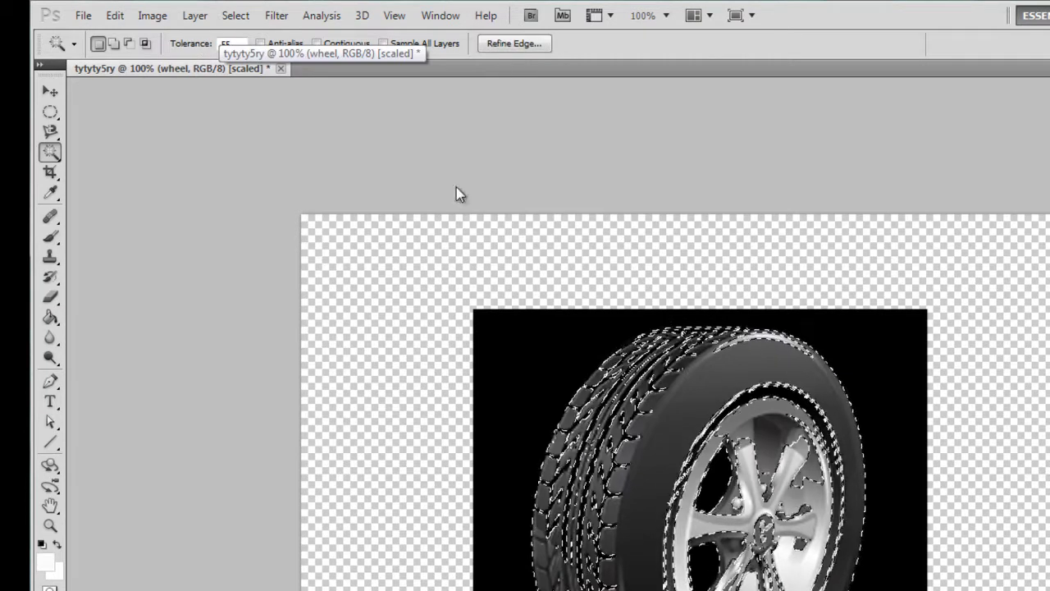
Step: Set the Magic Wand tolerance to 100 and select the tire's dark tones from the tread and sidewall
double_click(233, 45)
type("100")
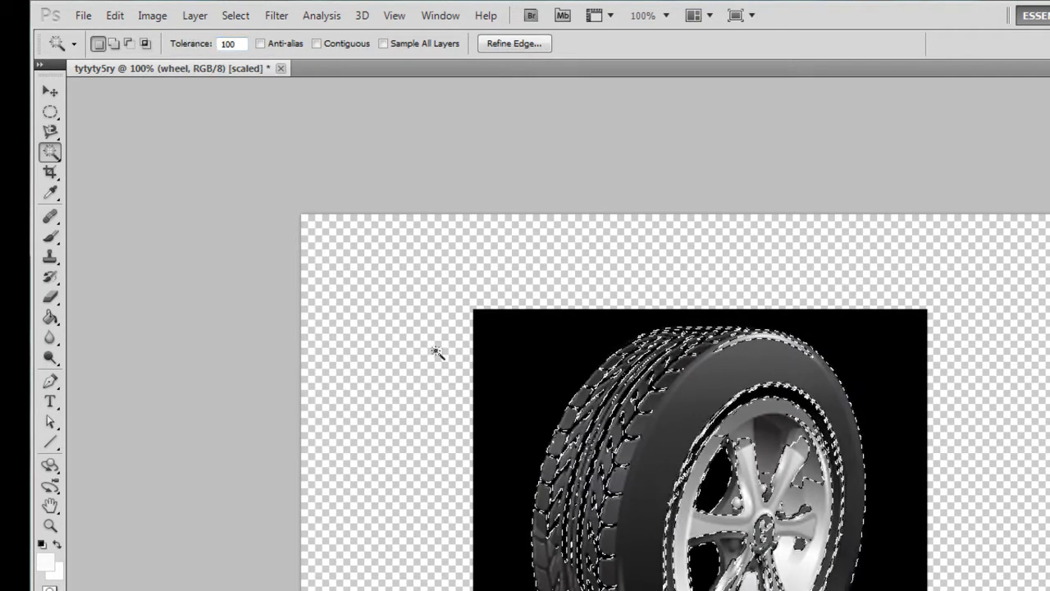
left_click(615, 399)
left_click(710, 392)
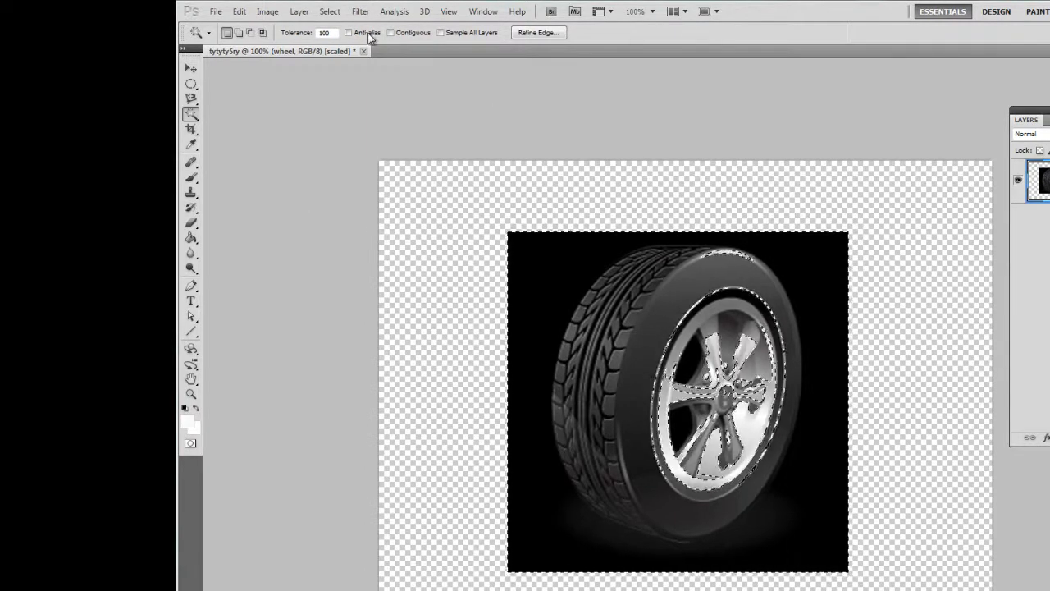
Step: Set the Magic Wand tolerance to 50, select the tire's sidewall tones and clear the selection
left_click_drag(332, 33, 284, 34)
type("50")
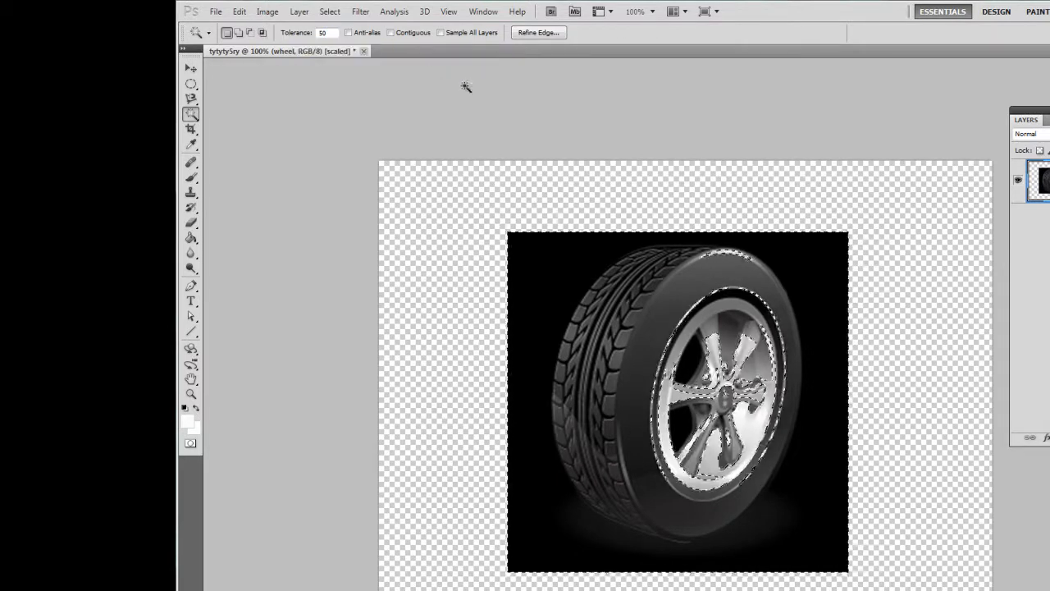
left_click(663, 290)
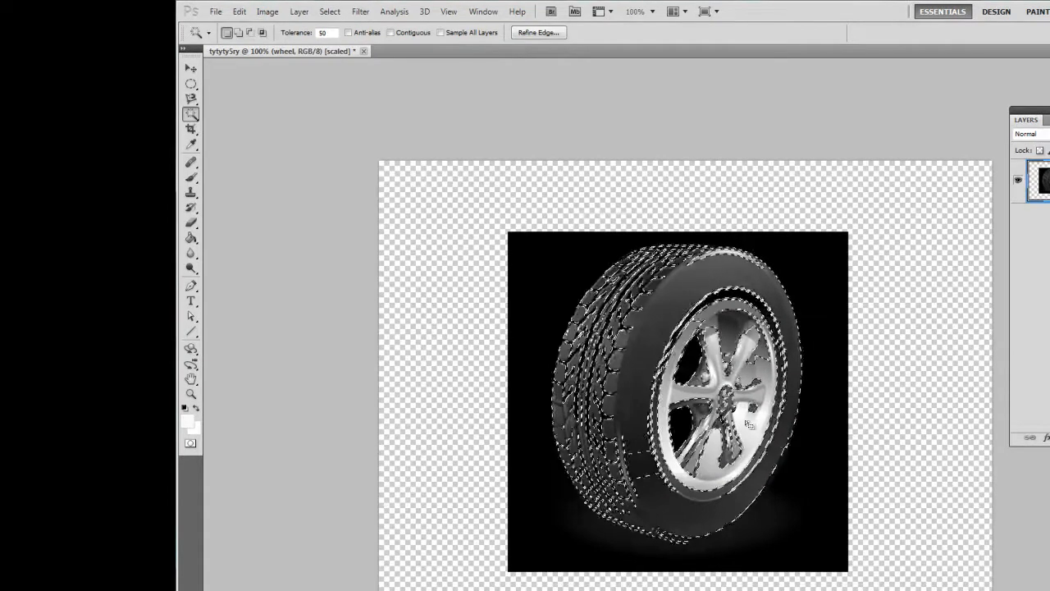
key("ctrl+d")
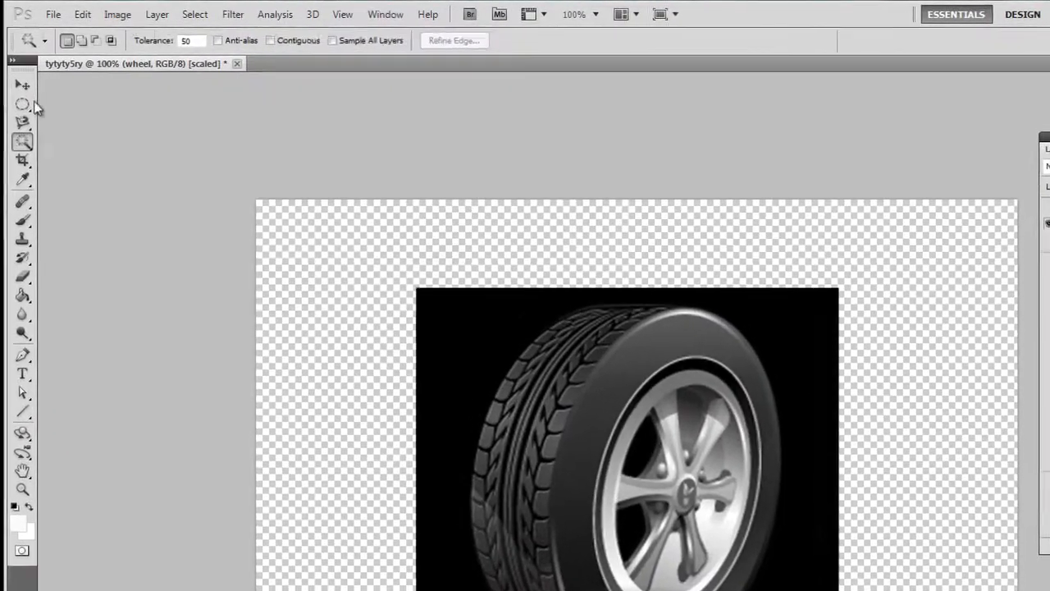
Step: Open the brush settings with the Brush tool active and set the hard round tip's size to 16 px
left_click(189, 86)
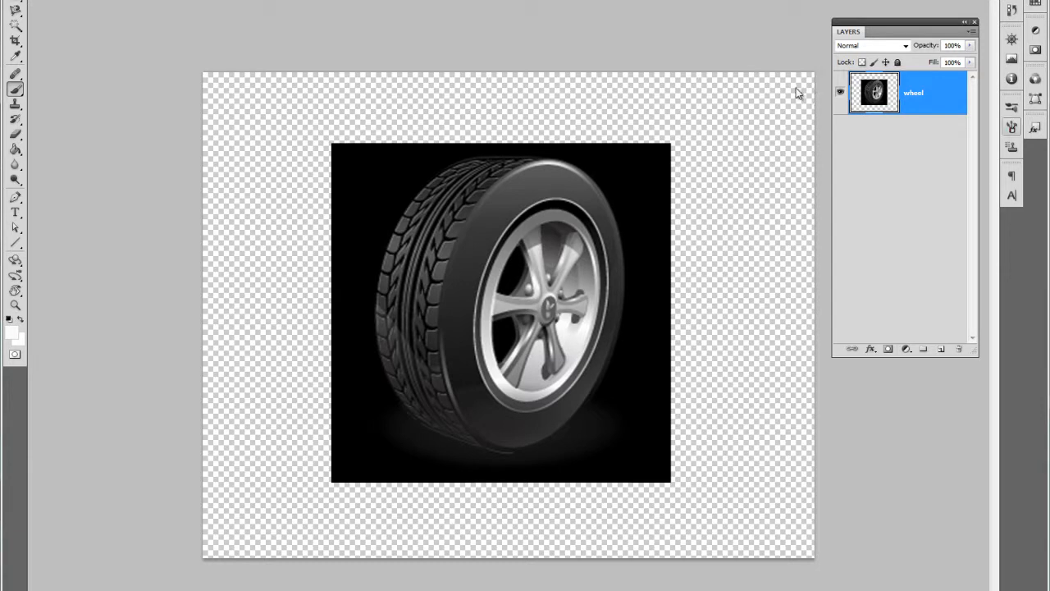
key("F5")
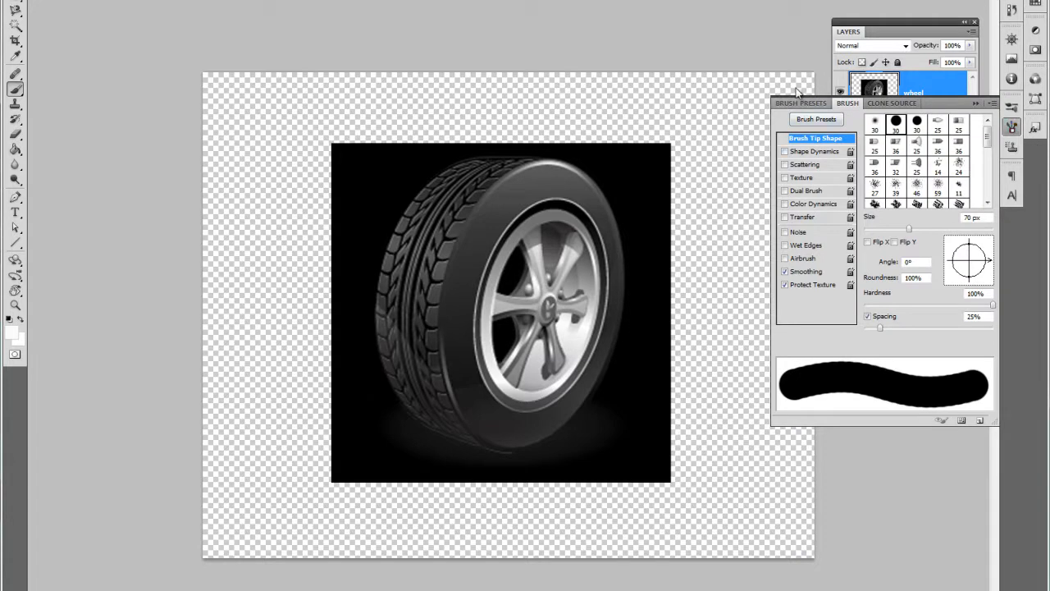
key("bracketleft")
key("bracketleft")
key("bracketleft")
key("bracketleft")
key("bracketleft")
key("bracketleft")
key("bracketleft")
key("bracketleft")
key("bracketleft")
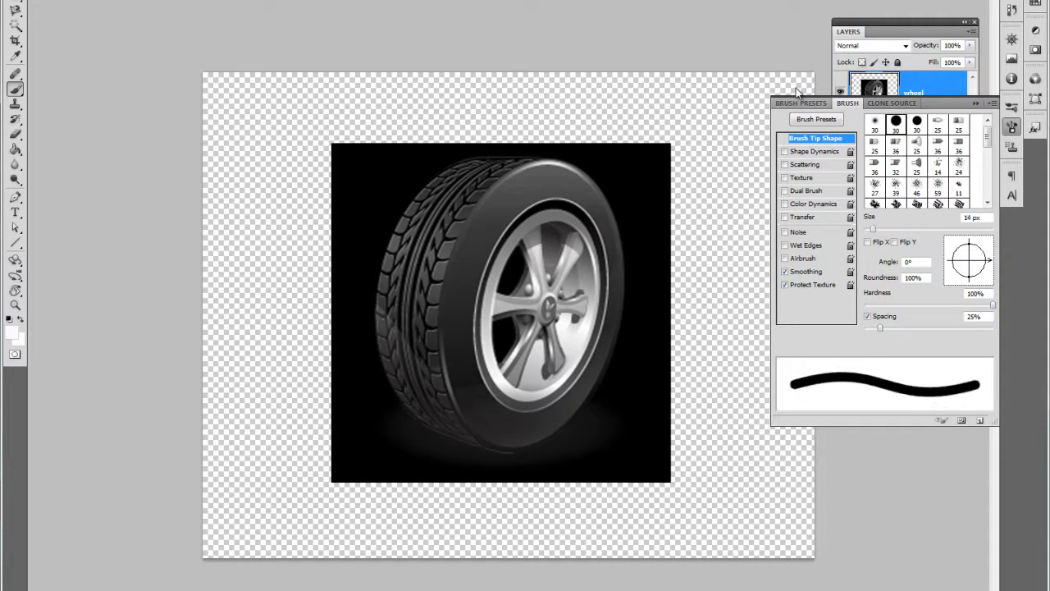
key("bracketright")
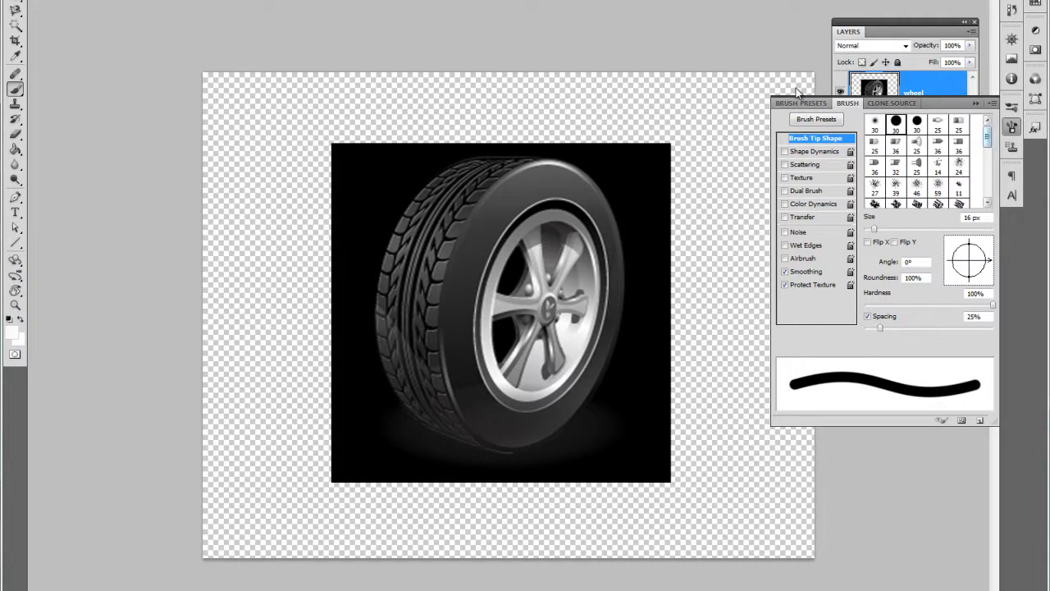
Step: Try the soft 75 px brush tip, followed by the soft round 30 px tip with 0% hardness
left_click_drag(987, 137, 987, 173)
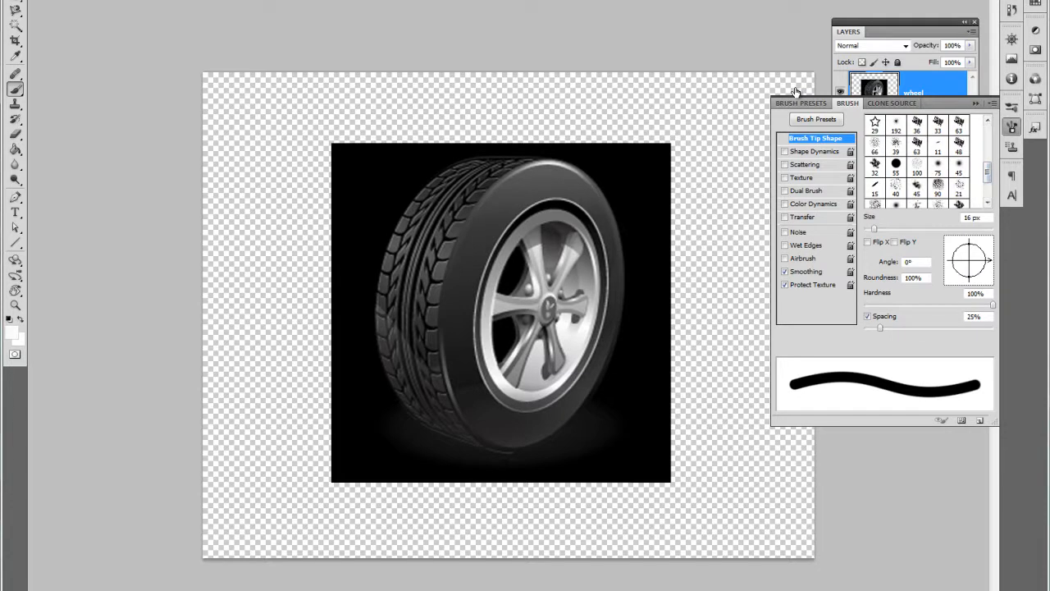
left_click(938, 167)
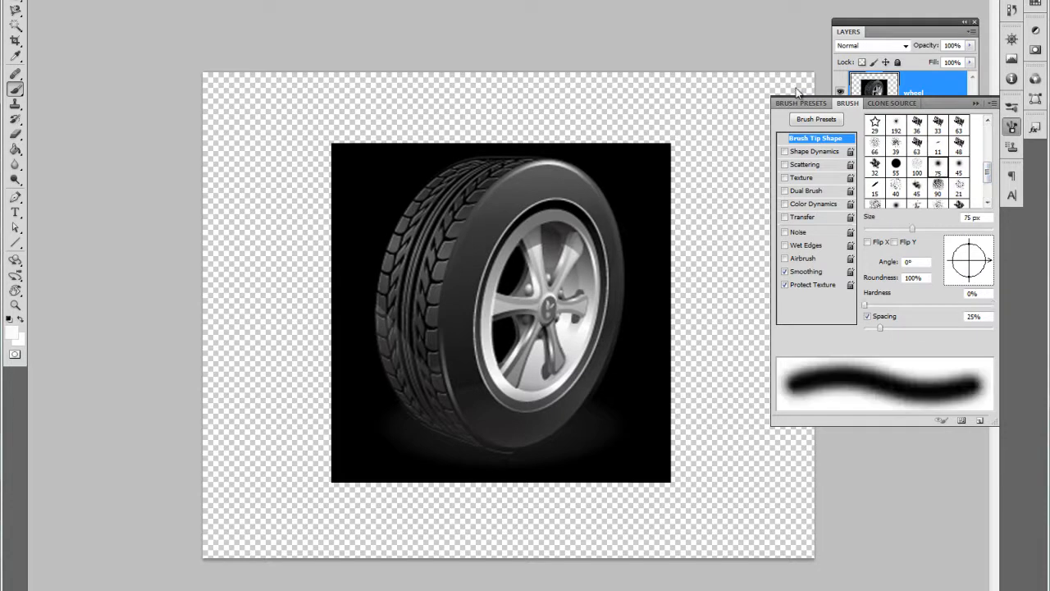
left_click_drag(987, 172, 987, 137)
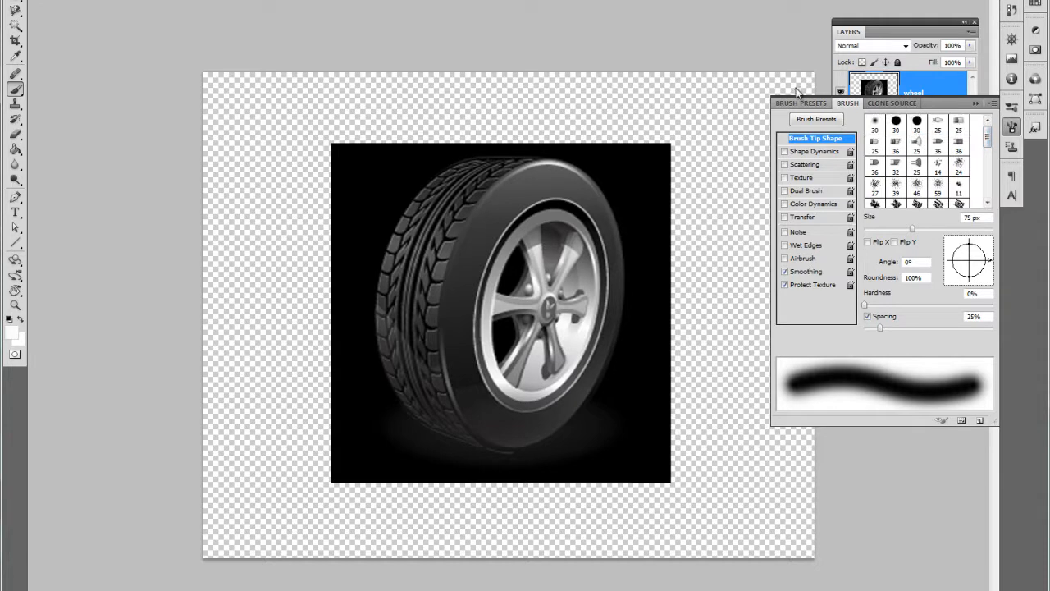
left_click(874, 123)
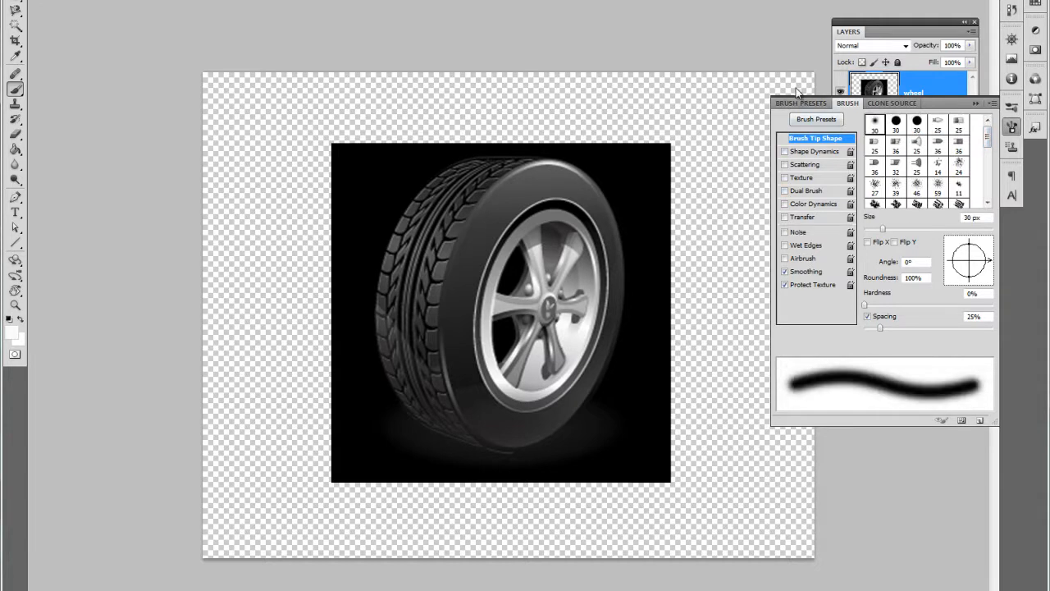
Step: Browse the brush presets, choose Hard Round Pressure Size at 30 px and close the brush settings
left_click(800, 102)
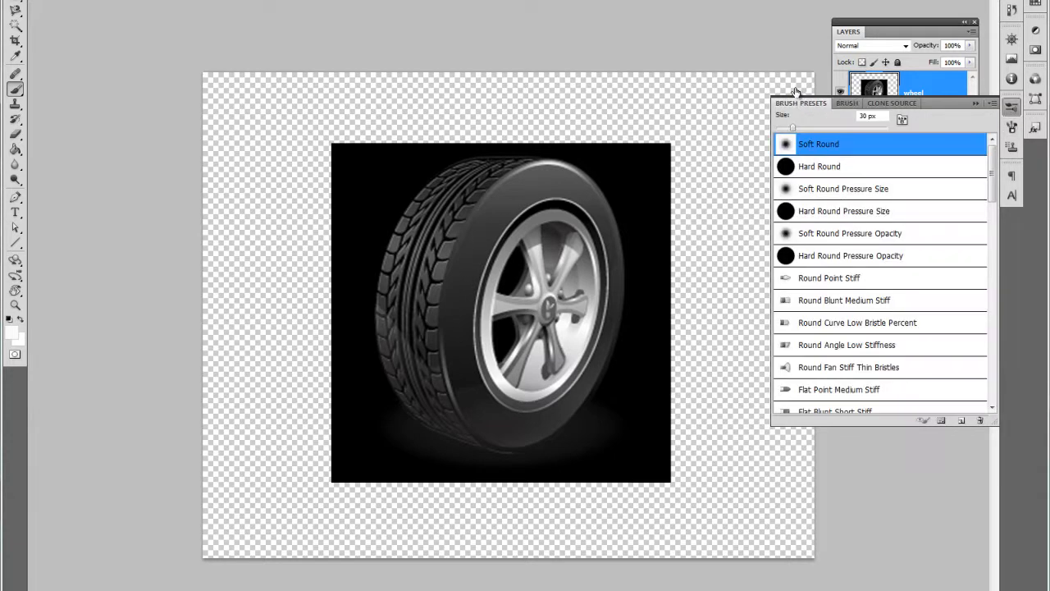
scroll(881, 273, "down", 15)
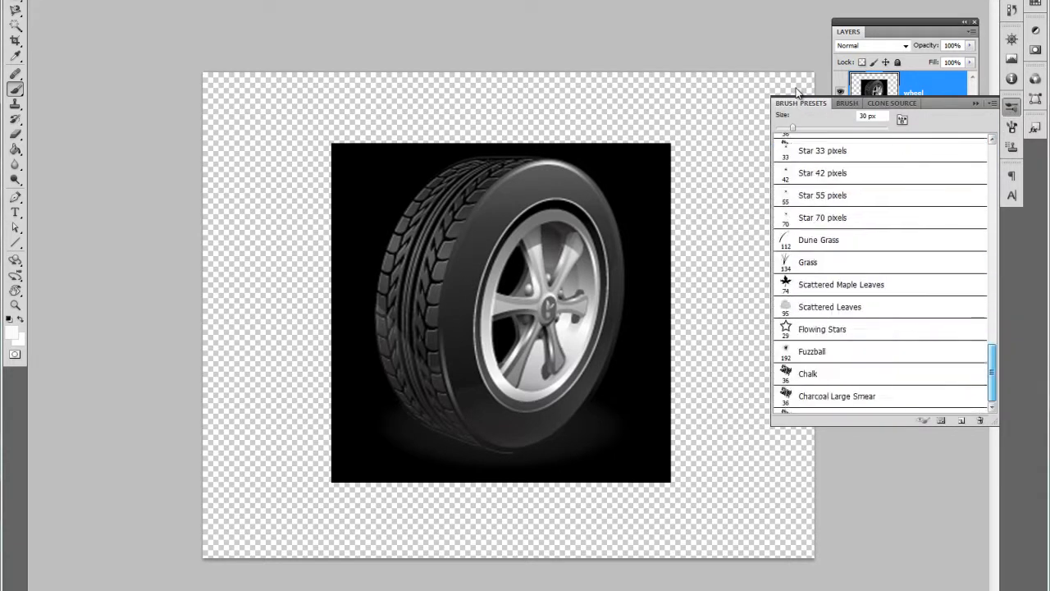
left_click_drag(992, 287, 992, 173)
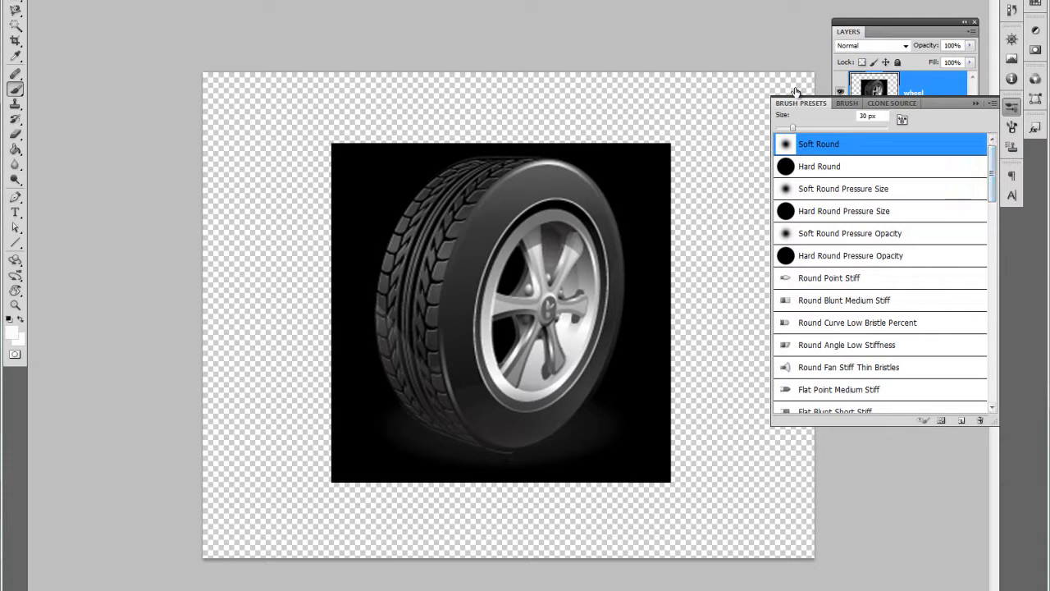
double_click(859, 211)
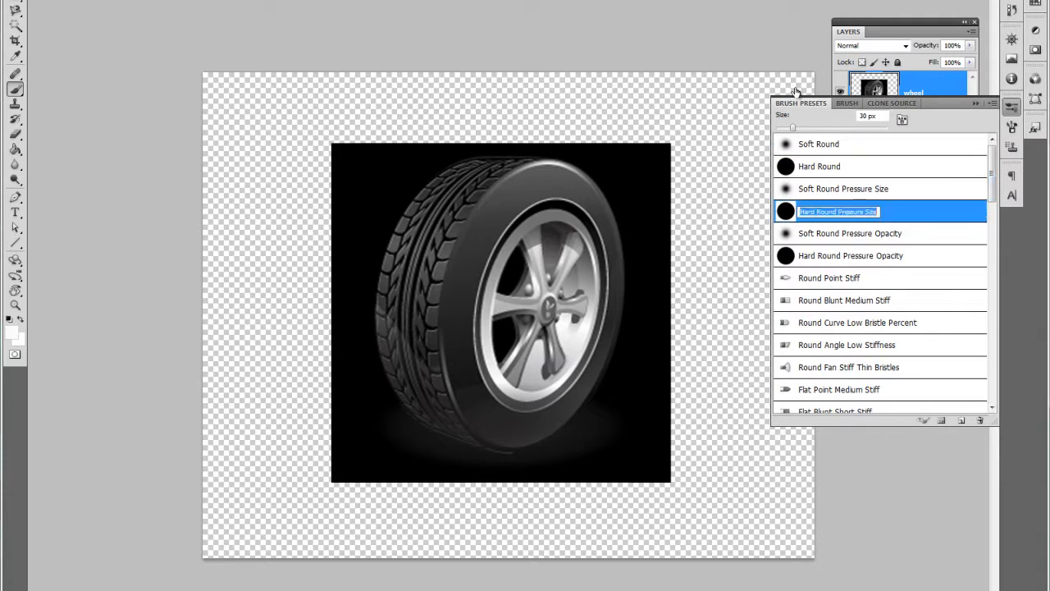
key("Return")
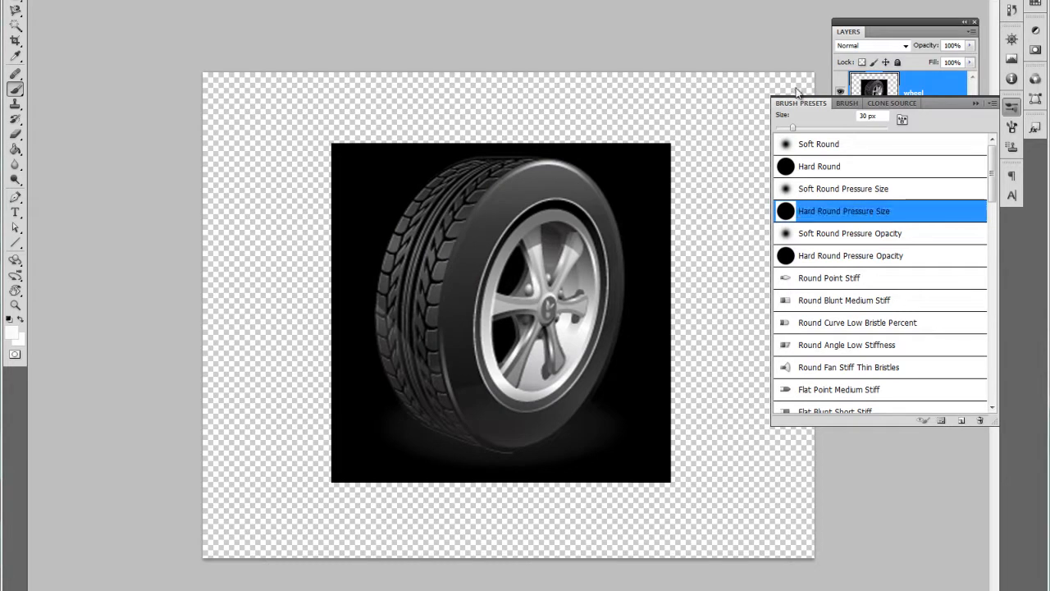
key("F5")
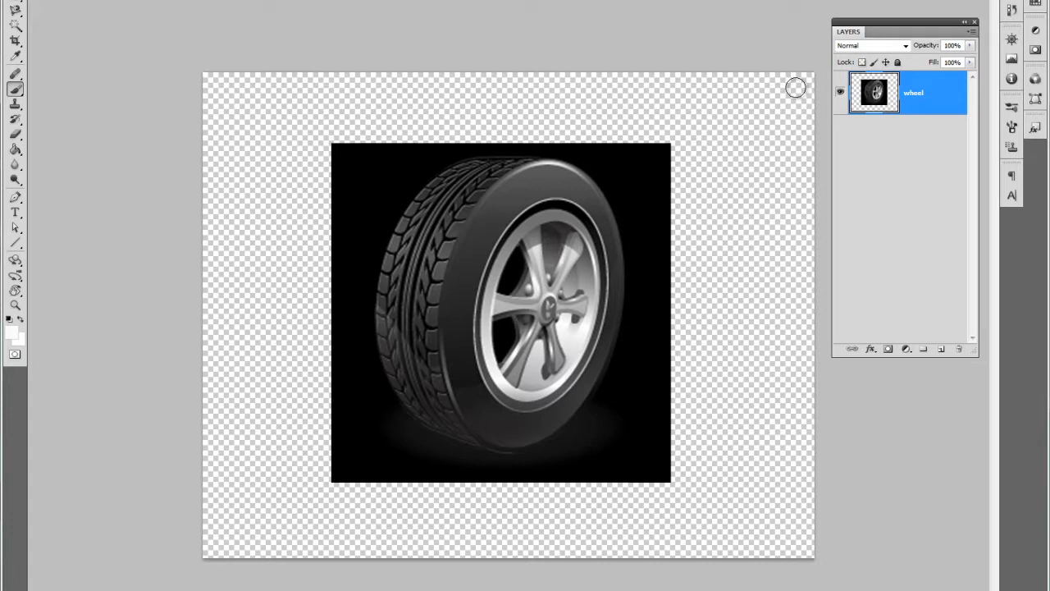
Step: Set the brush size to 178 px at 100% hardness and widen the list of brush tips
key("Return")
key("bracketleft")
key("bracketleft")
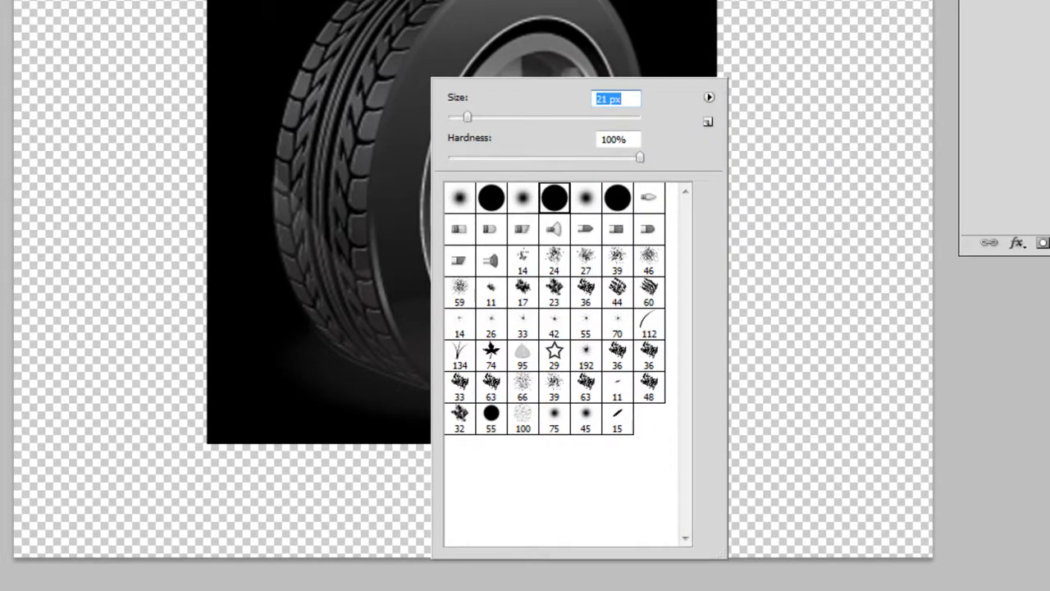
mouse_move(640, 157)
left_mouse_down()
mouse_move(491, 158)
mouse_move(640, 157)
left_mouse_up()
left_click(640, 157)
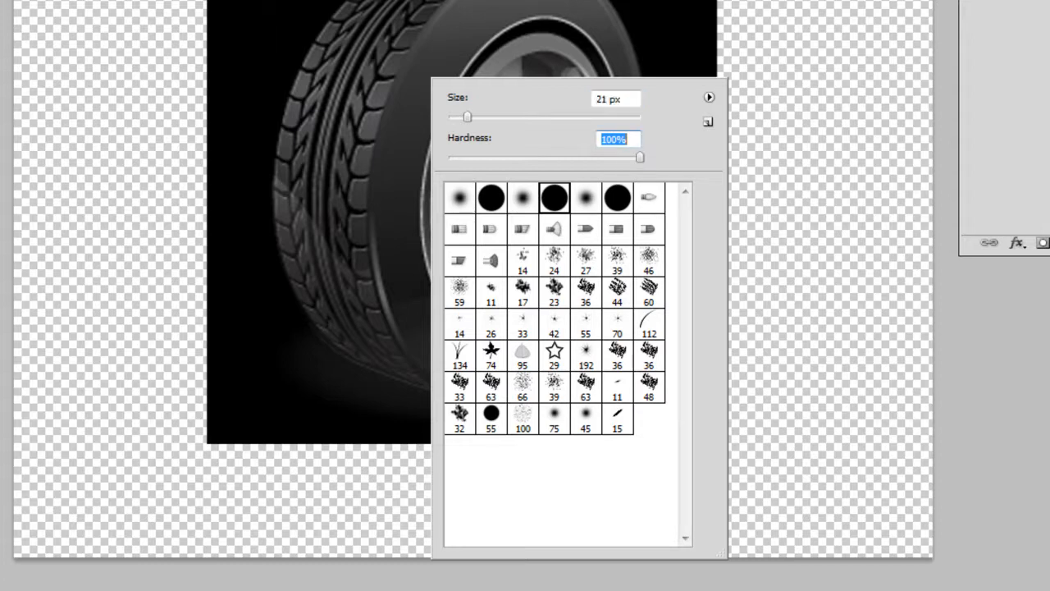
left_click_drag(468, 117, 554, 118)
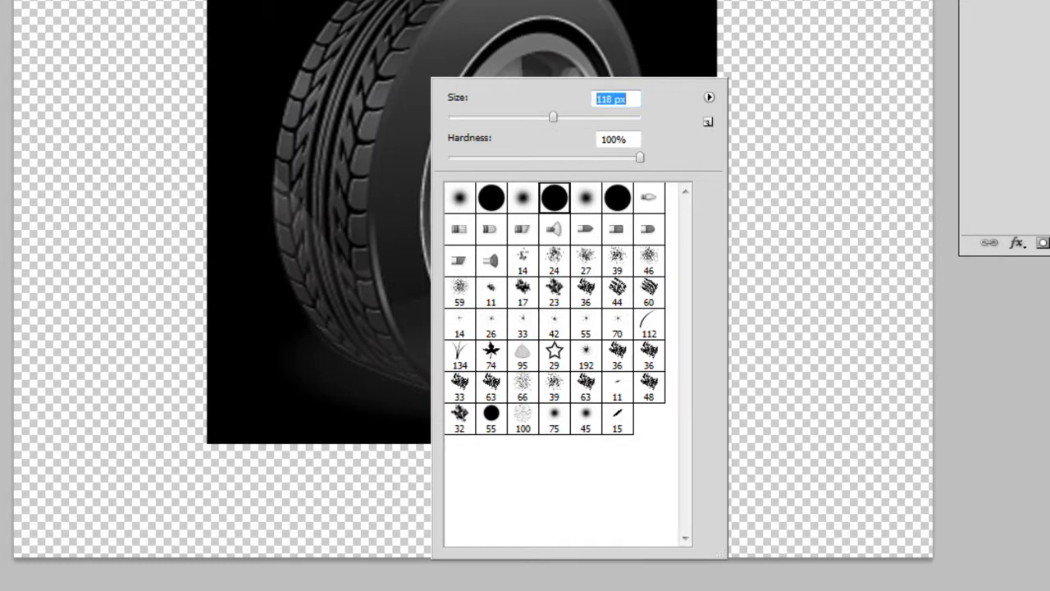
mouse_move(721, 555)
left_mouse_down()
mouse_move(844, 556)
mouse_move(779, 541)
left_mouse_up()
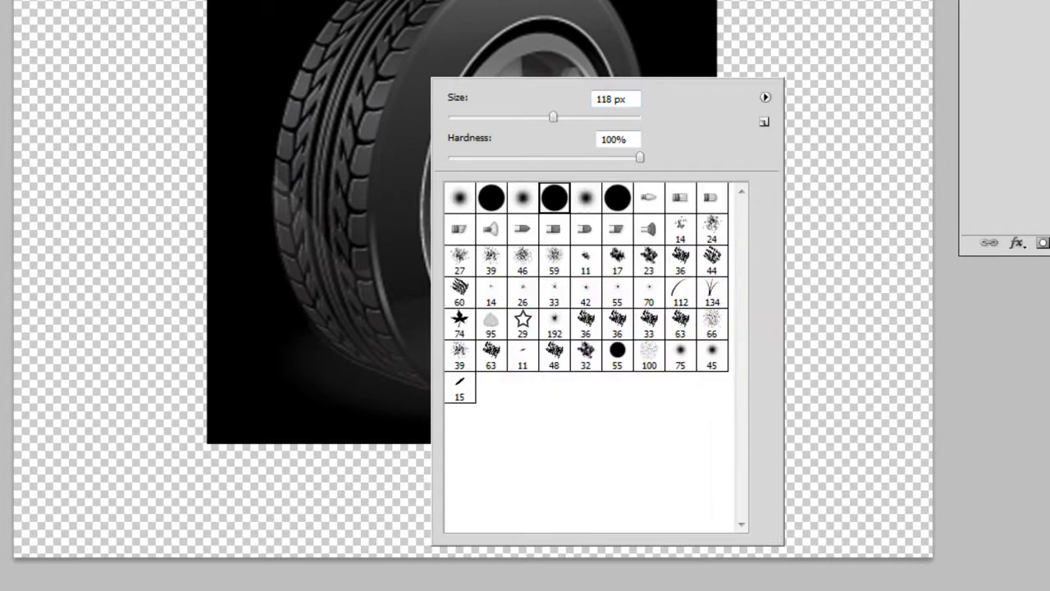
left_click_drag(554, 118, 582, 118)
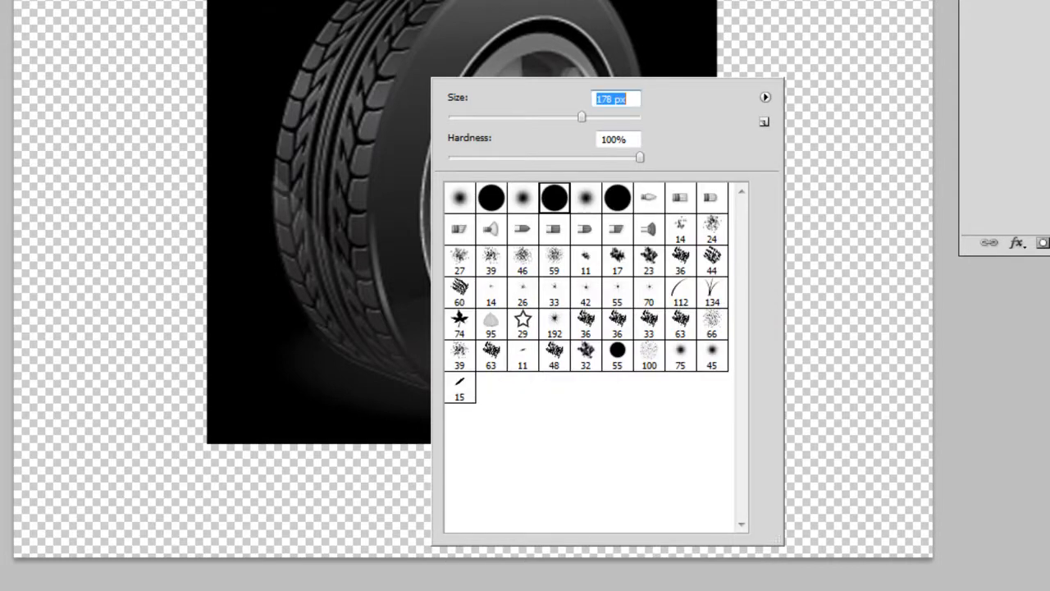
Step: Paint a single white dab near the canvas's upper-right corner and undo it
right_click(861, 18)
left_click(923, 154)
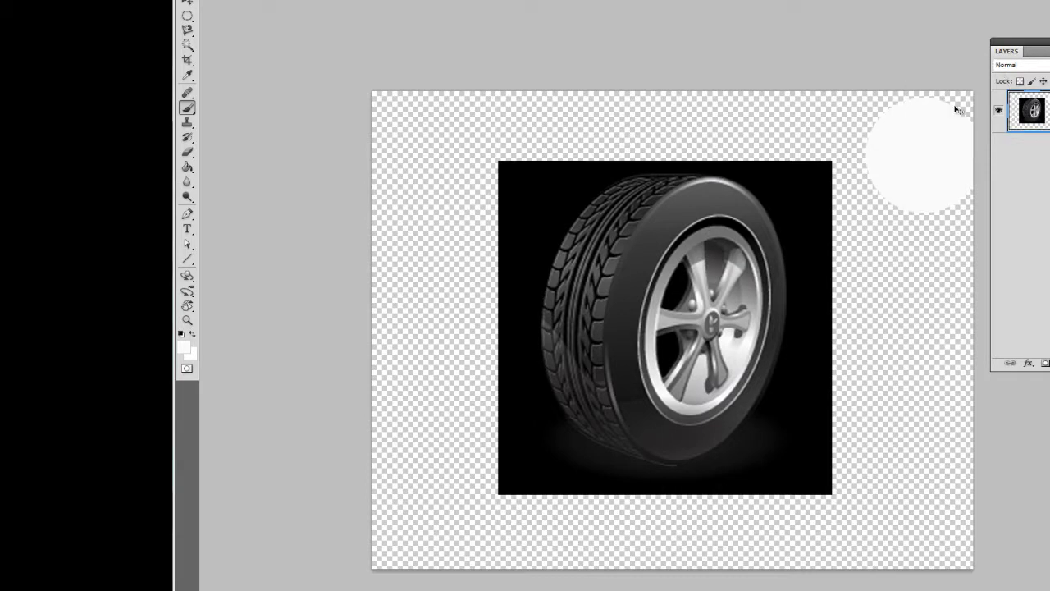
key("ctrl+z")
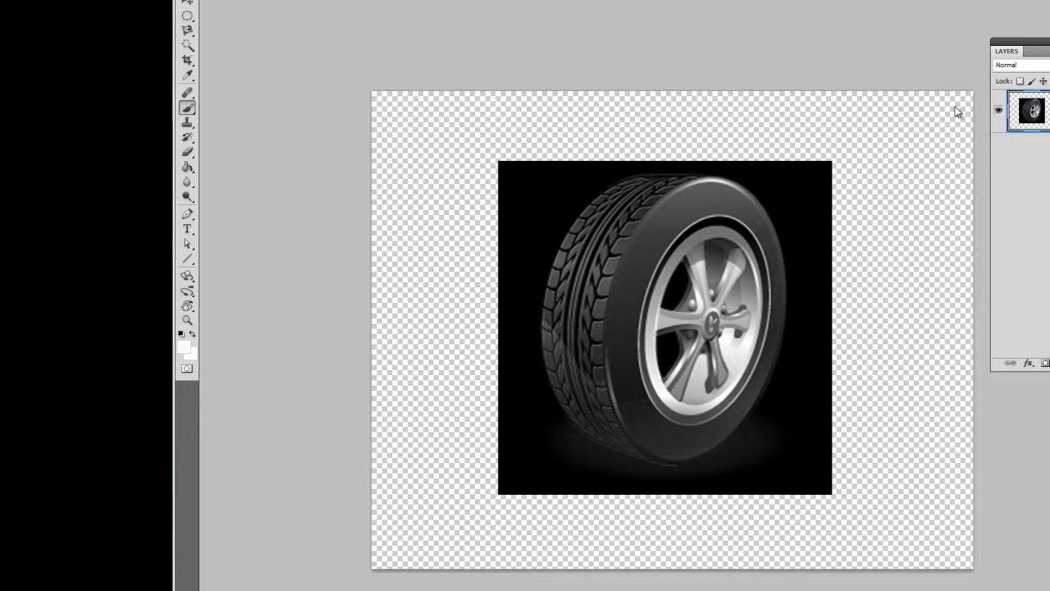
Step: Toggle Quick Mask mode on and off, ending with it switched on for the wheel layer
key("q")
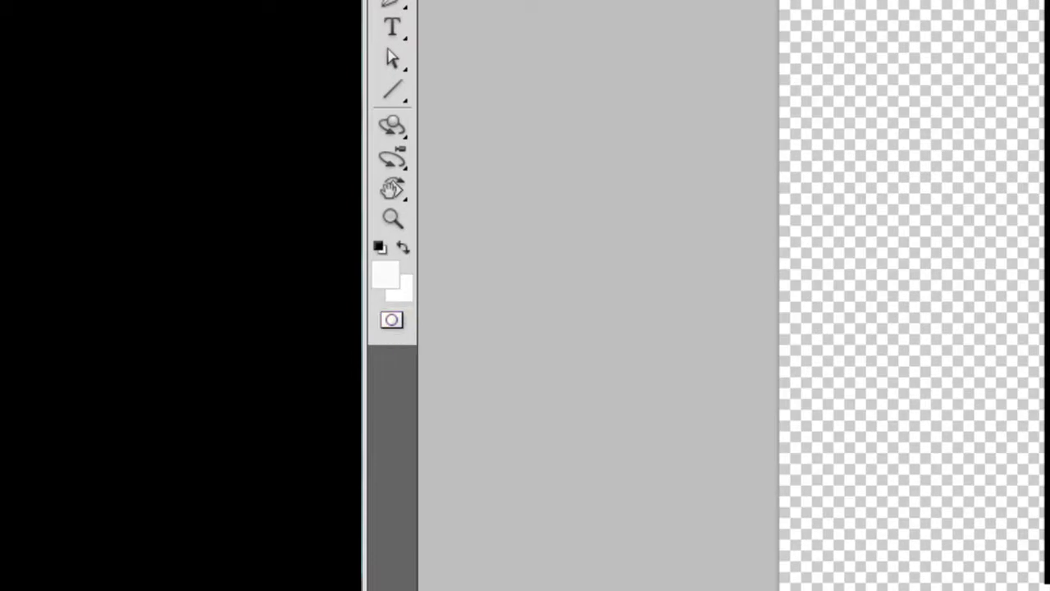
left_click(392, 320)
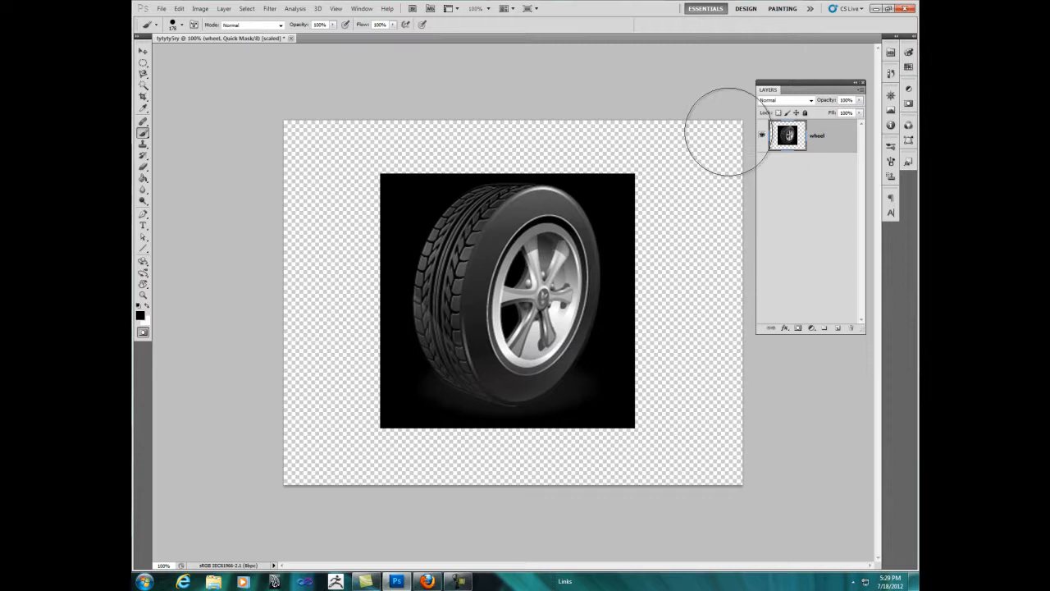
key("q")
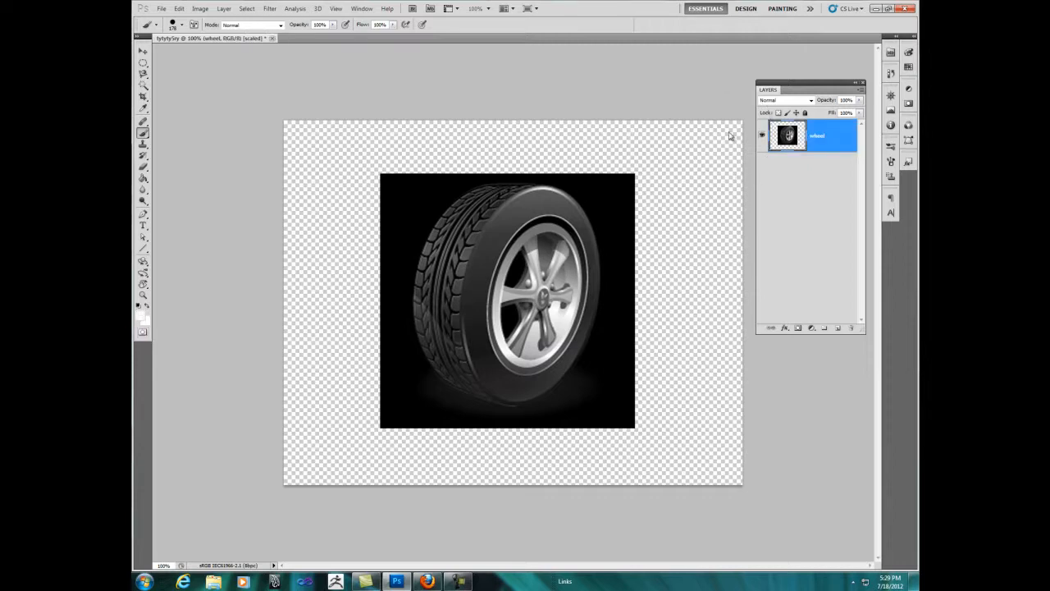
left_click(730, 136, "ctrl")
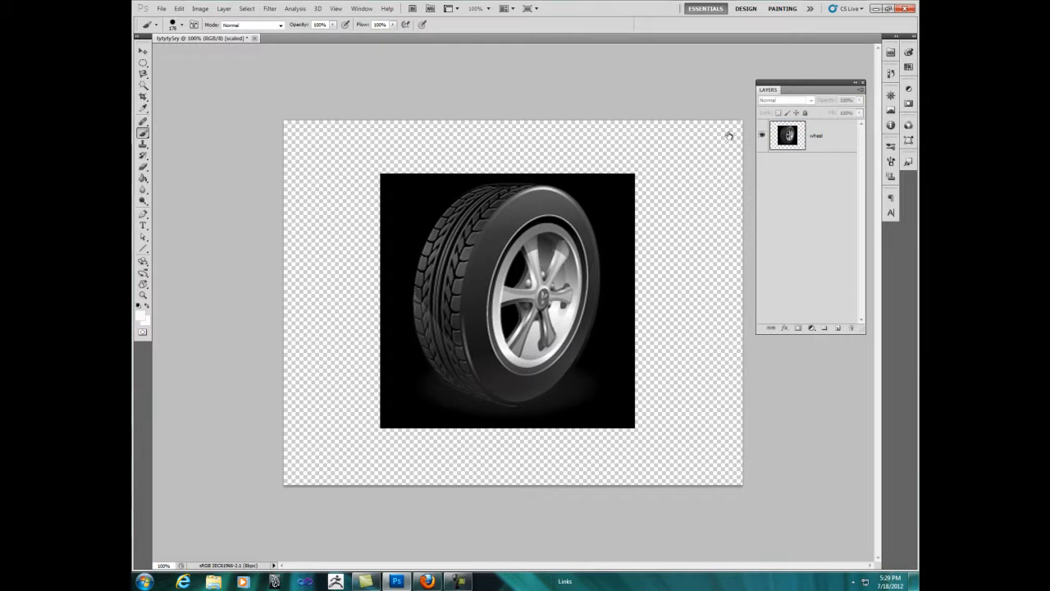
left_click(729, 136, "ctrl")
key("q")
left_click(730, 137, "ctrl")
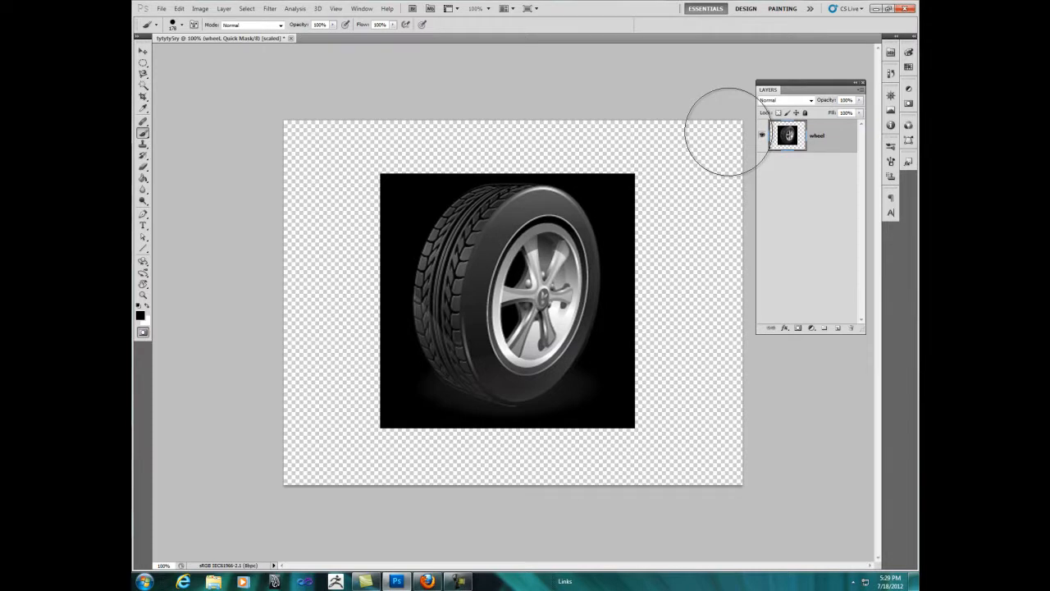
Step: Paint the quick mask over the wheel's spokes and hub with the 178 px brush
key("ctrl+z")
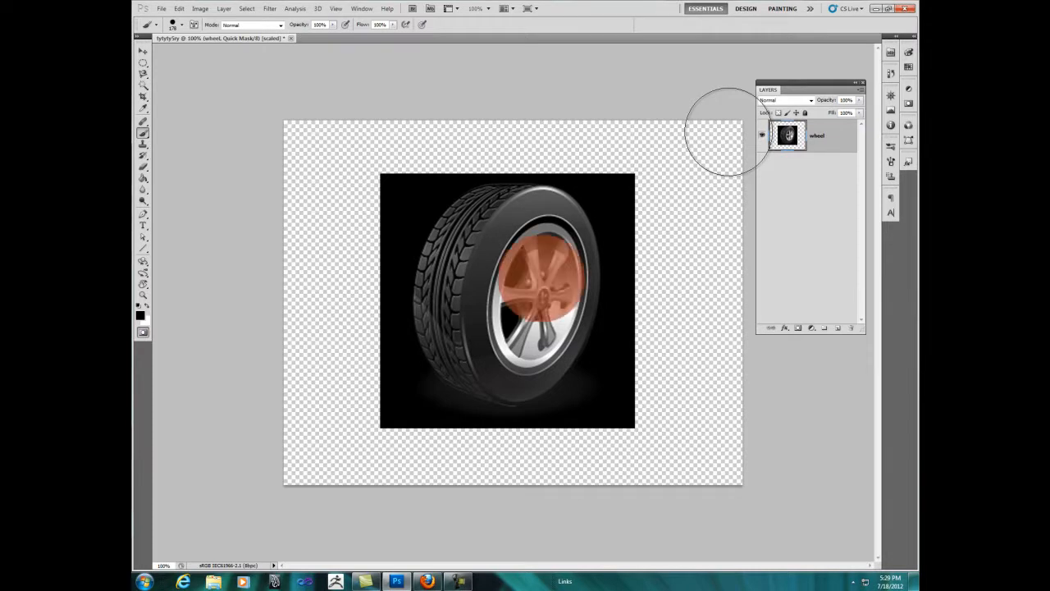
key("ctrl+shift+z")
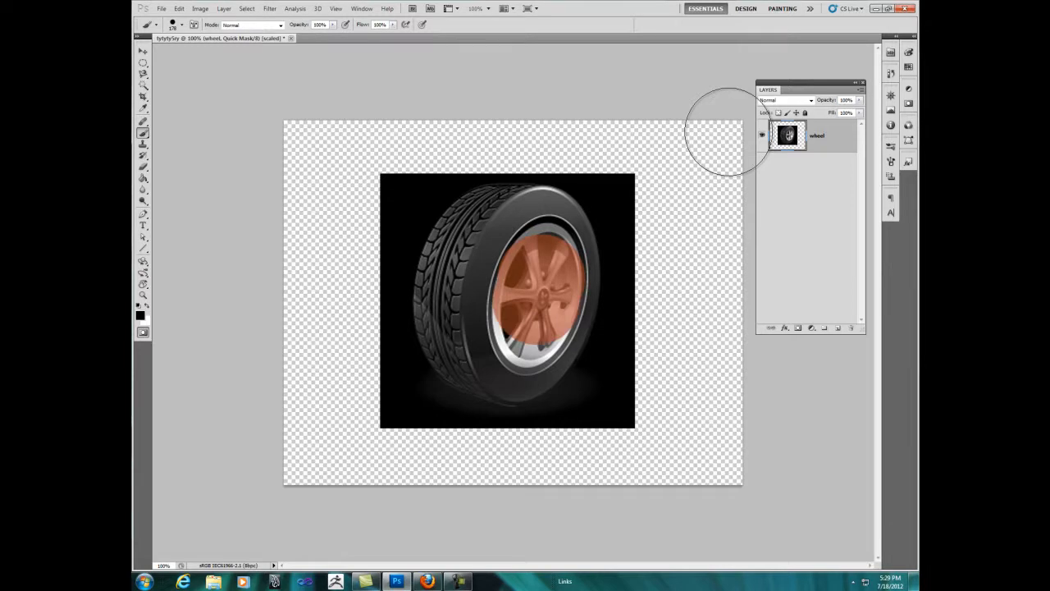
key("ctrl+shift+z")
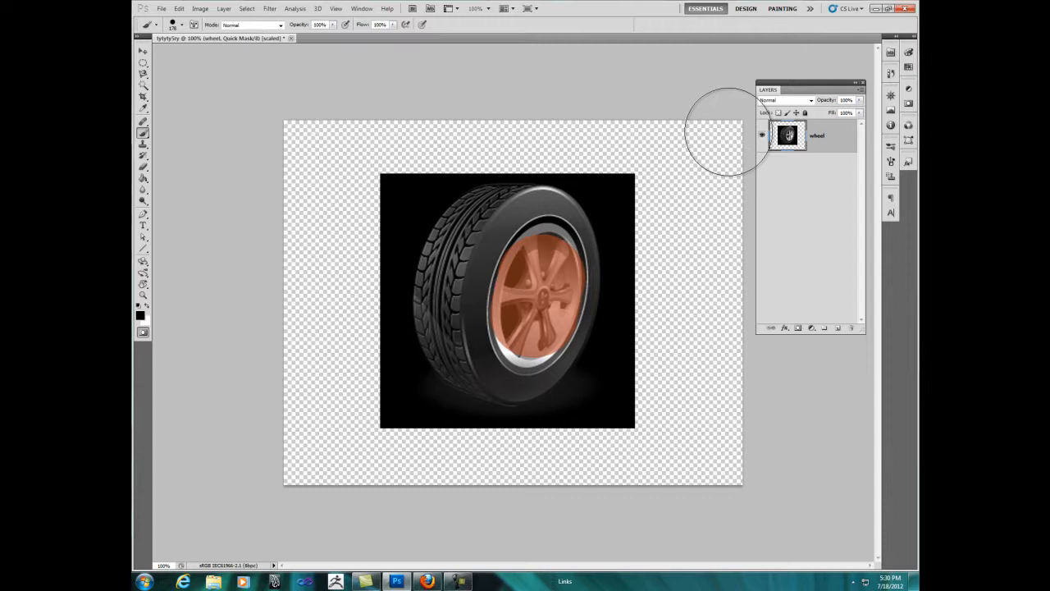
Step: Set the brush size to 25 px and extend the quick mask over the rim's remaining upper, right and lower silver edges
right_click(725, 131)
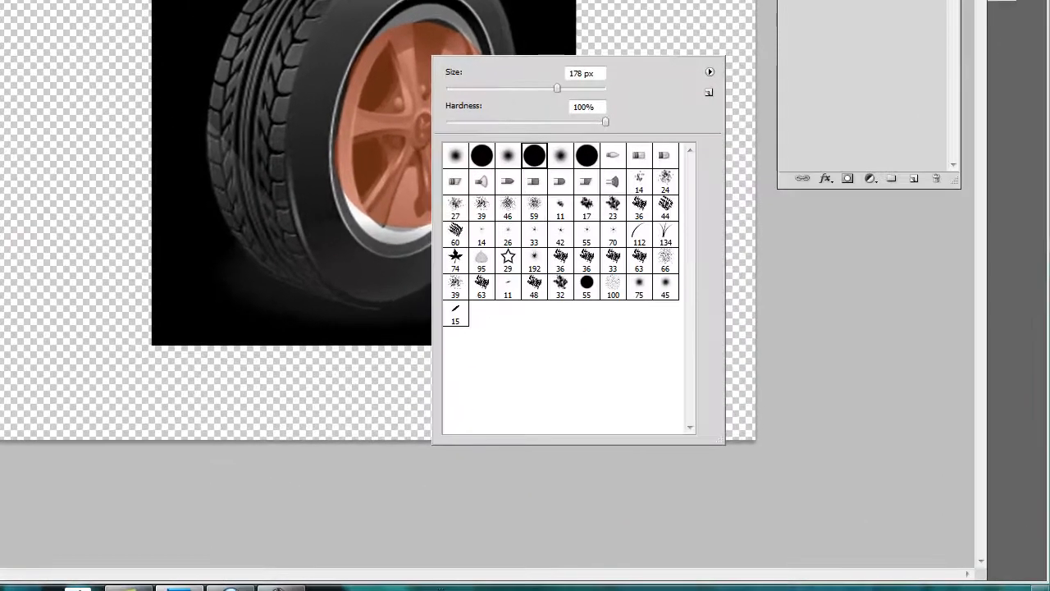
left_click_drag(558, 88, 466, 88)
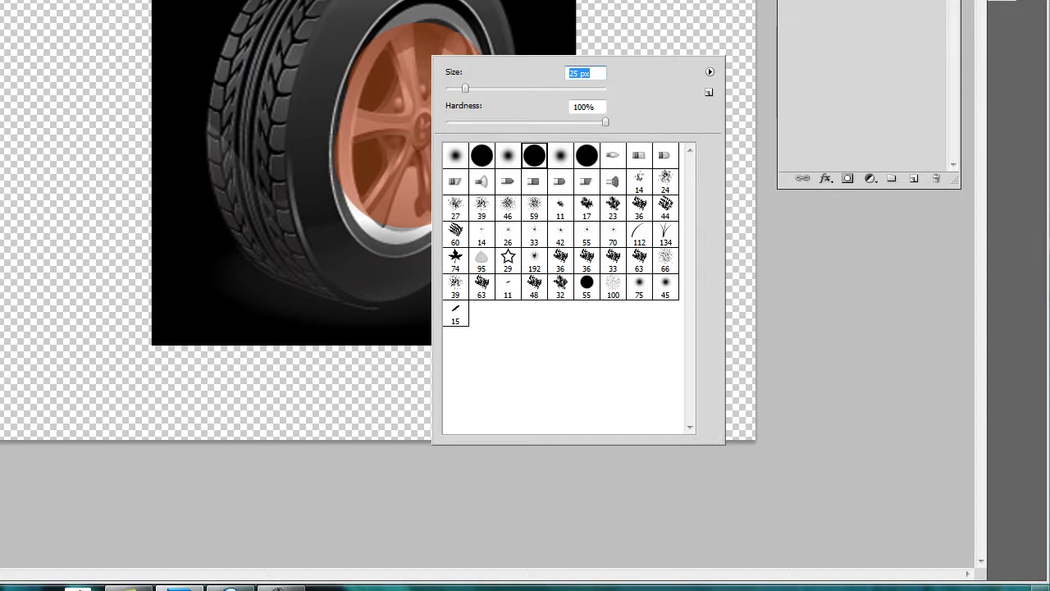
key("Escape")
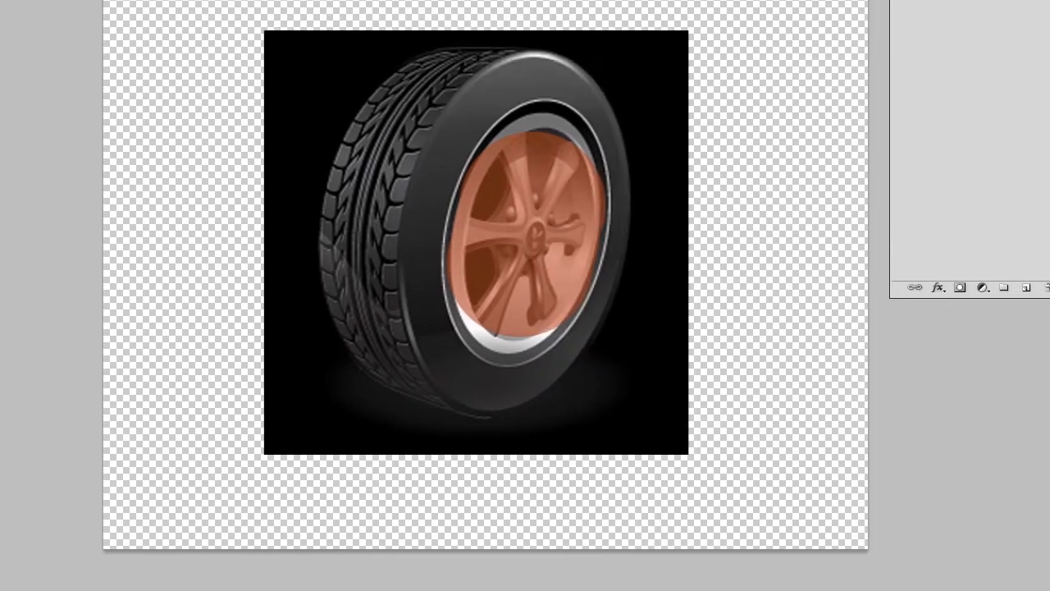
mouse_move(611, 199)
left_mouse_down()
mouse_move(581, 204)
mouse_move(575, 192)
mouse_move(598, 186)
mouse_move(650, 218)
mouse_move(624, 182)
mouse_move(600, 178)
mouse_move(561, 202)
mouse_move(548, 227)
mouse_move(565, 203)
left_mouse_up()
mouse_move(610, 175)
left_mouse_down()
mouse_move(642, 187)
mouse_move(669, 247)
left_mouse_up()
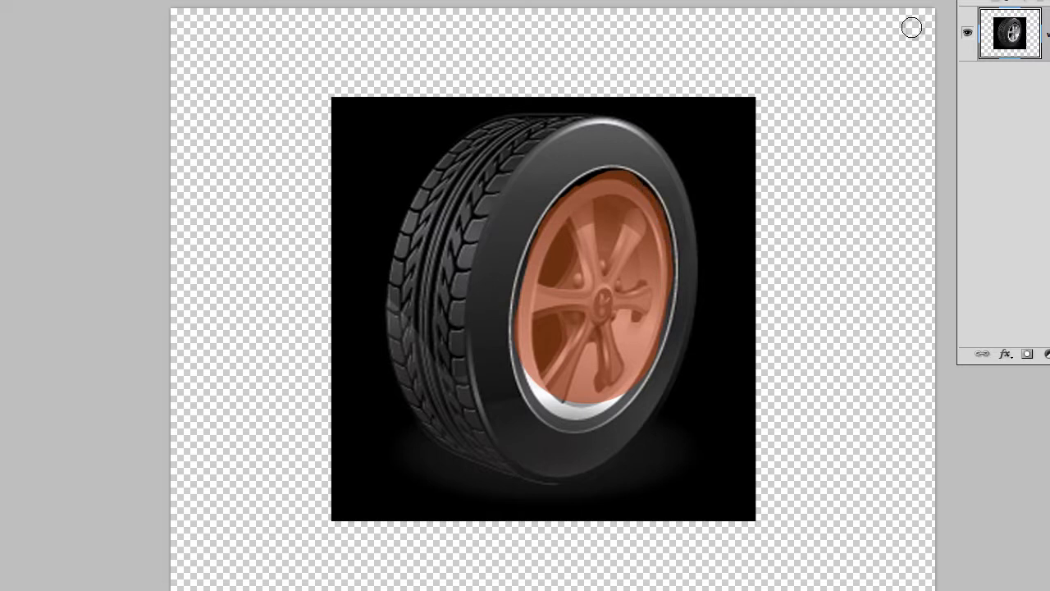
mouse_move(625, 396)
left_mouse_down()
mouse_move(587, 415)
mouse_move(554, 403)
mouse_move(566, 405)
mouse_move(529, 371)
mouse_move(553, 408)
mouse_move(583, 414)
left_mouse_up()
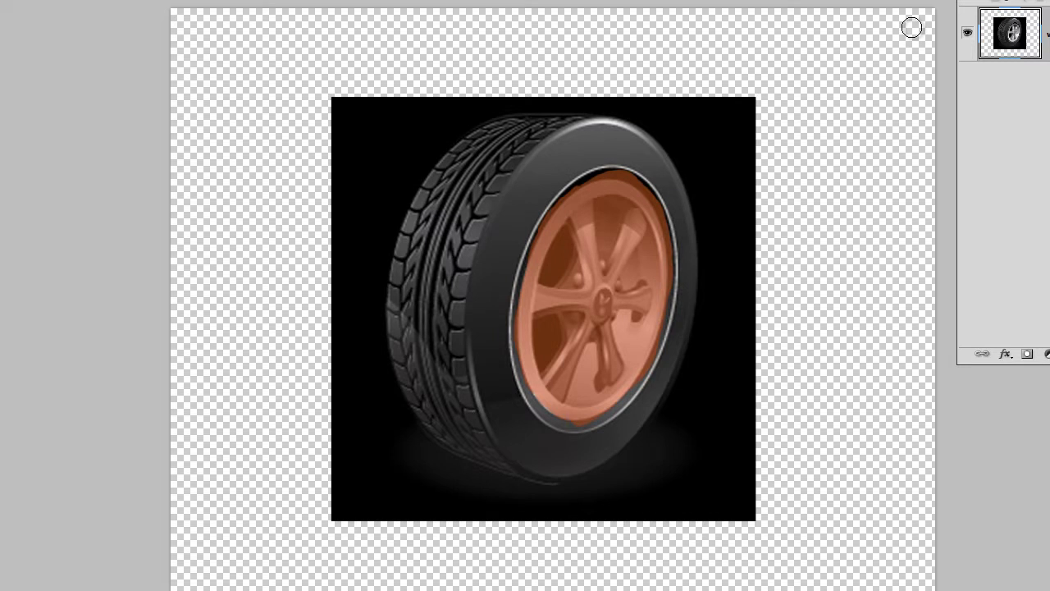
Step: Paint the quick mask along the dark ring around the rim, out to the tire's thin white line
mouse_move(525, 304)
left_mouse_down()
mouse_move(538, 253)
mouse_move(521, 328)
mouse_move(539, 401)
left_mouse_up()
left_click_drag(573, 194, 601, 177)
mouse_move(601, 177)
left_mouse_down()
mouse_move(565, 198)
mouse_move(529, 257)
mouse_move(618, 176)
mouse_move(651, 199)
mouse_move(674, 283)
mouse_move(658, 364)
mouse_move(617, 417)
mouse_move(535, 419)
mouse_move(584, 431)
left_mouse_up()
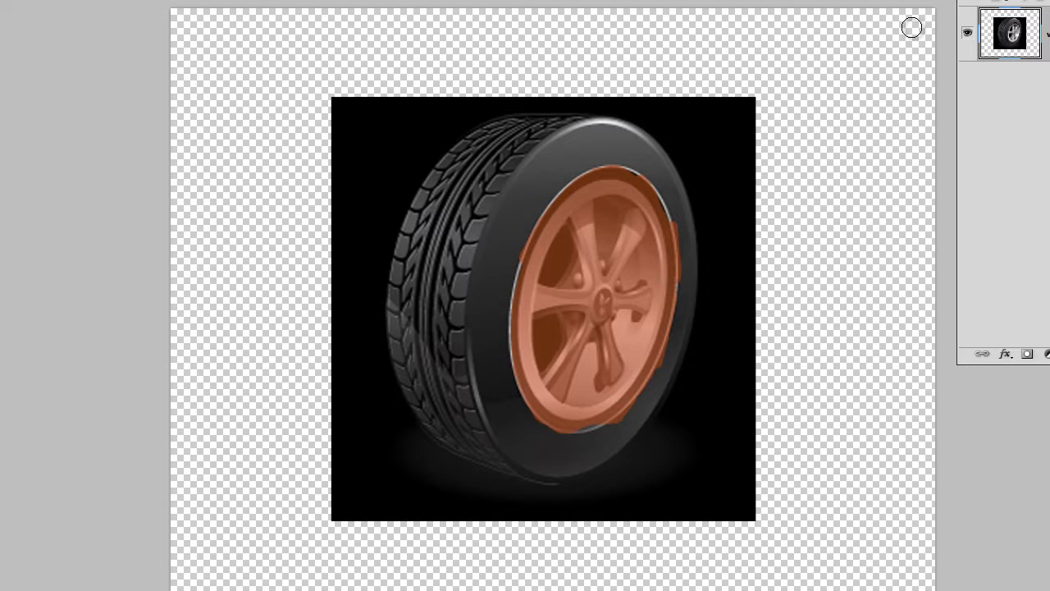
Step: Exit Quick Mask mode, try deleting everything around the masked rim, and invert the selection to the rim itself
key("q")
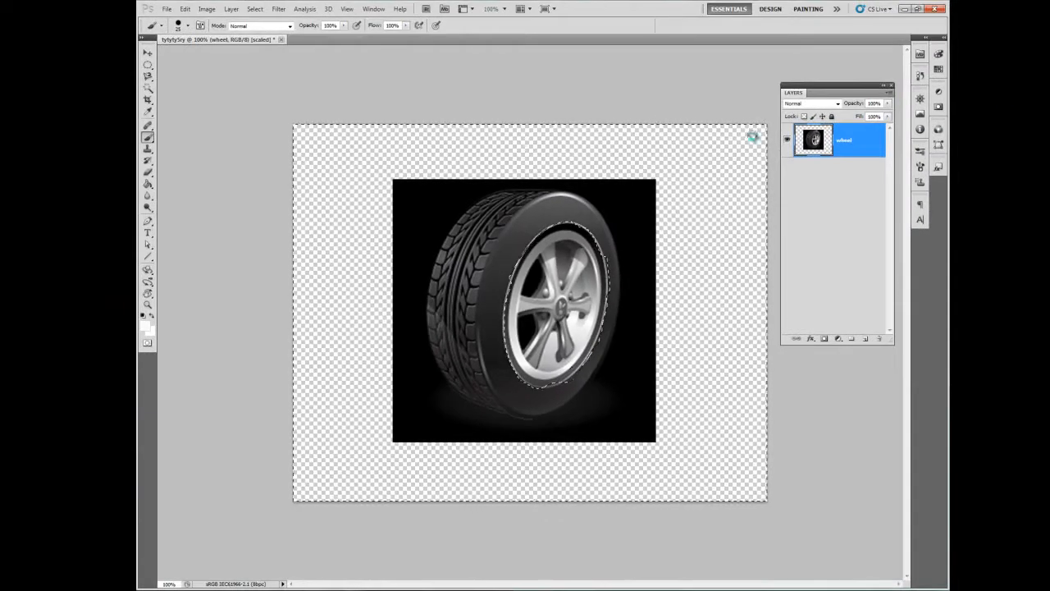
key("Delete")
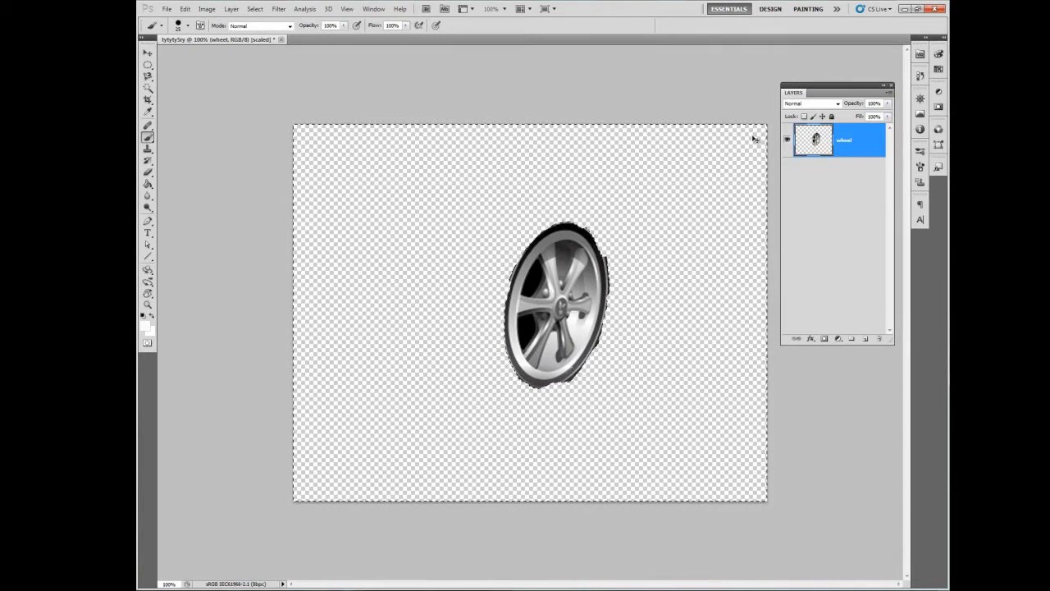
key("ctrl+z")
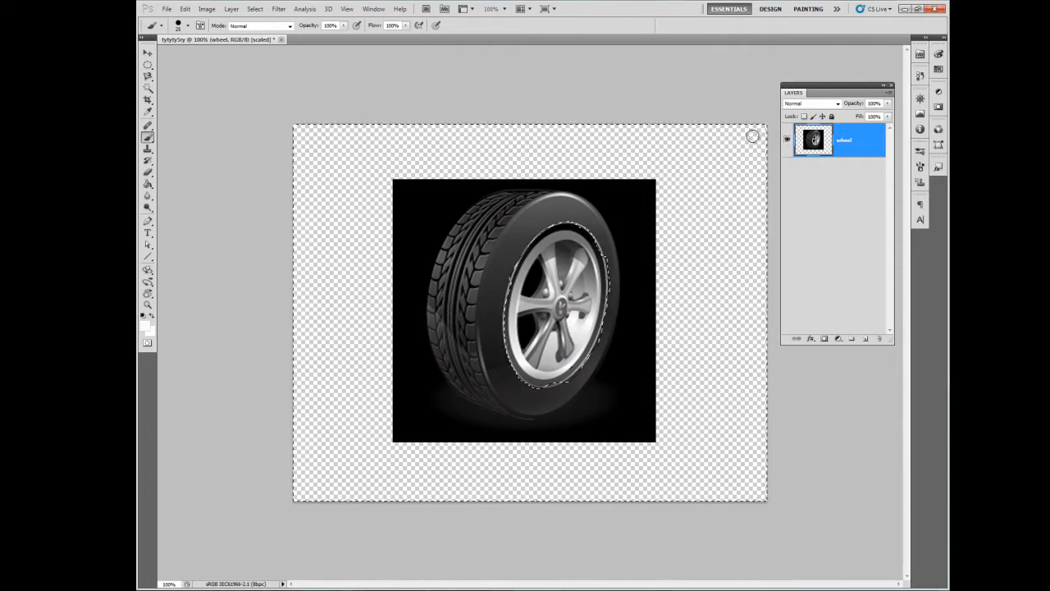
key("Delete")
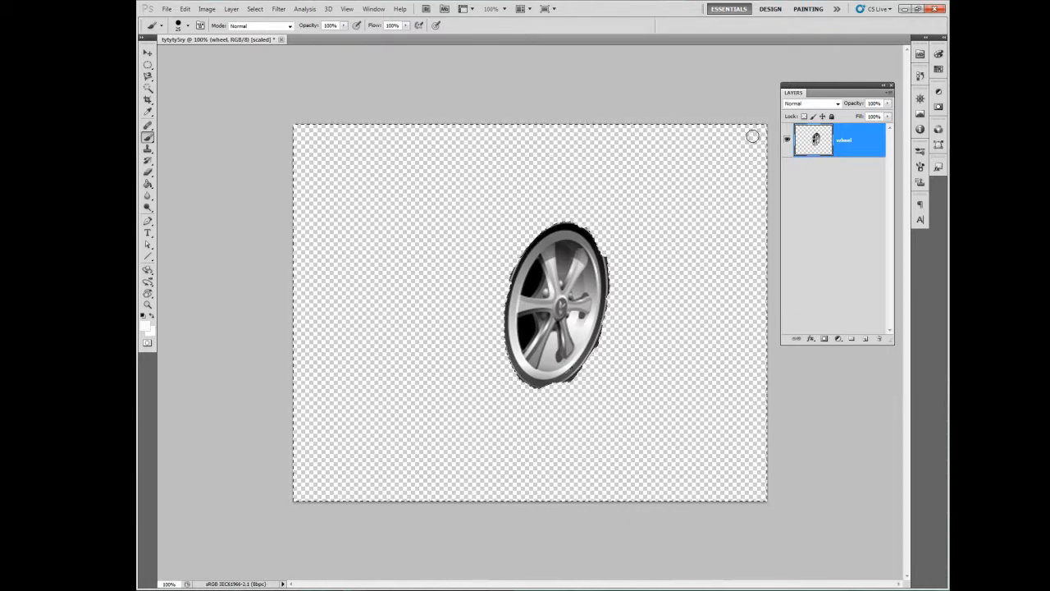
key("ctrl+z")
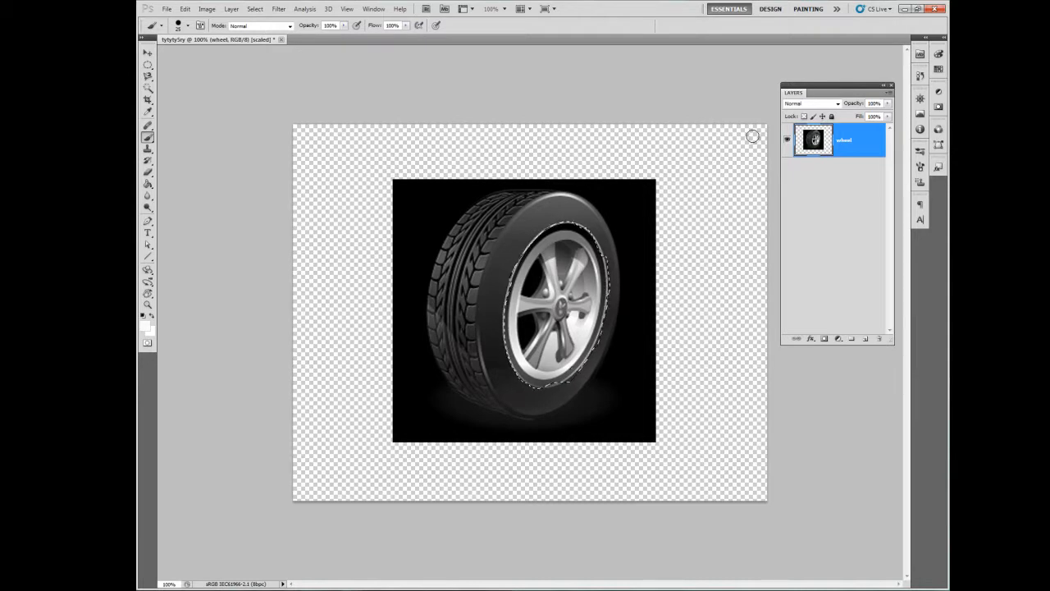
Step: Try deleting the selected rim from the wheel layer and clearing the selection, and undo both changes
key("Delete")
key("ctrl+d")
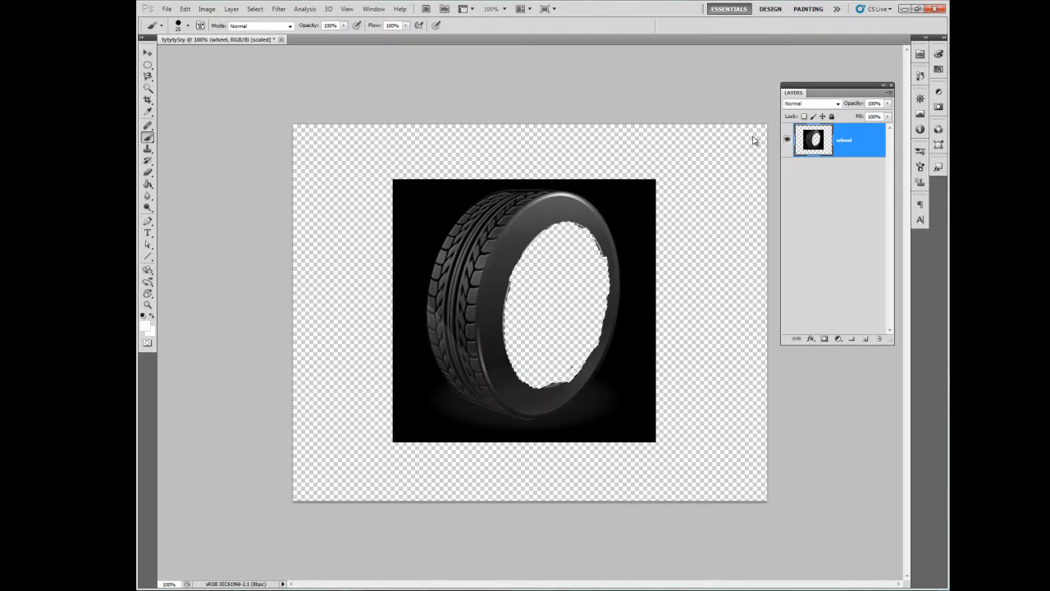
key("ctrl+alt+z")
key("ctrl+alt+z")
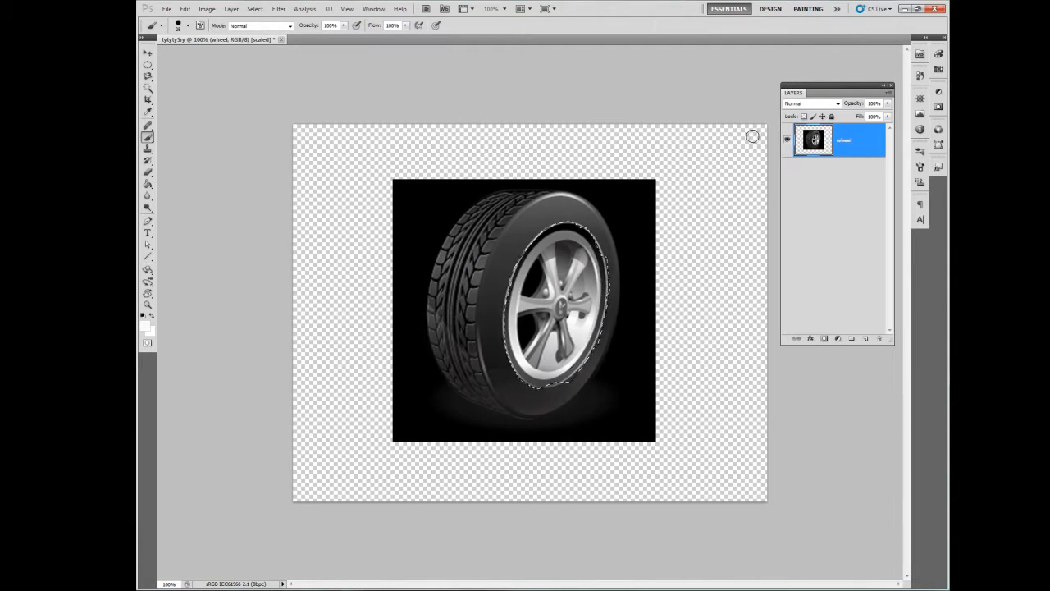
Step: Try moving the selected rim up over the upper part of the tire with the Move tool, and undo it
key("v")
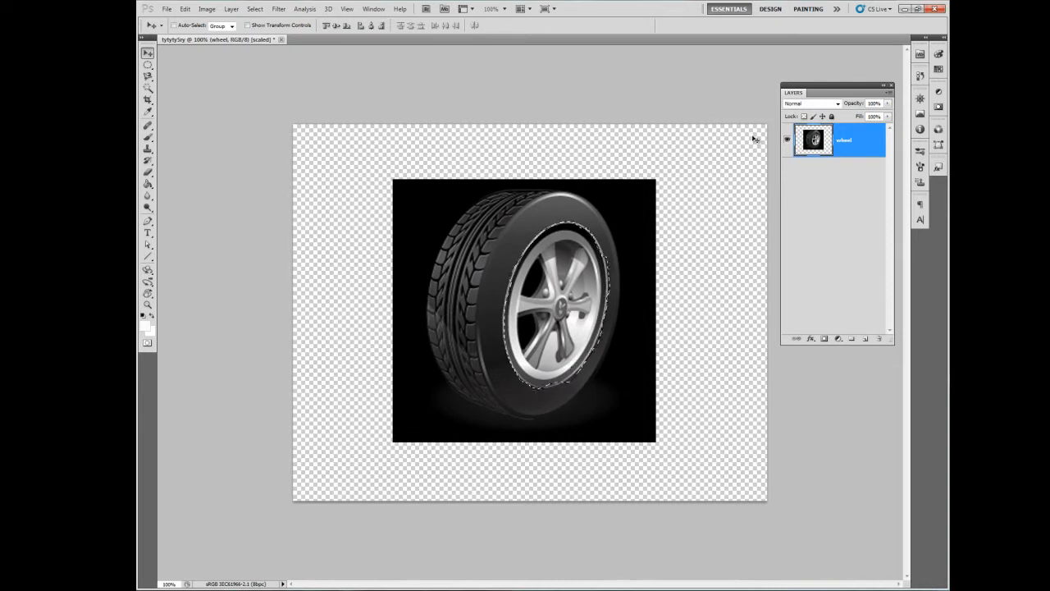
left_click_drag(562, 306, 573, 266)
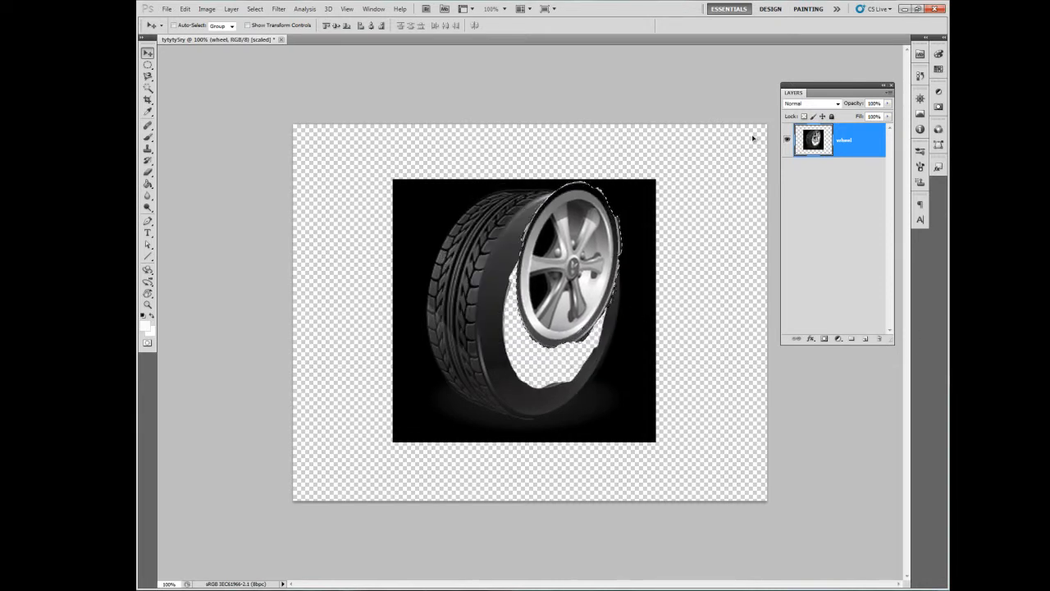
key("ctrl+z")
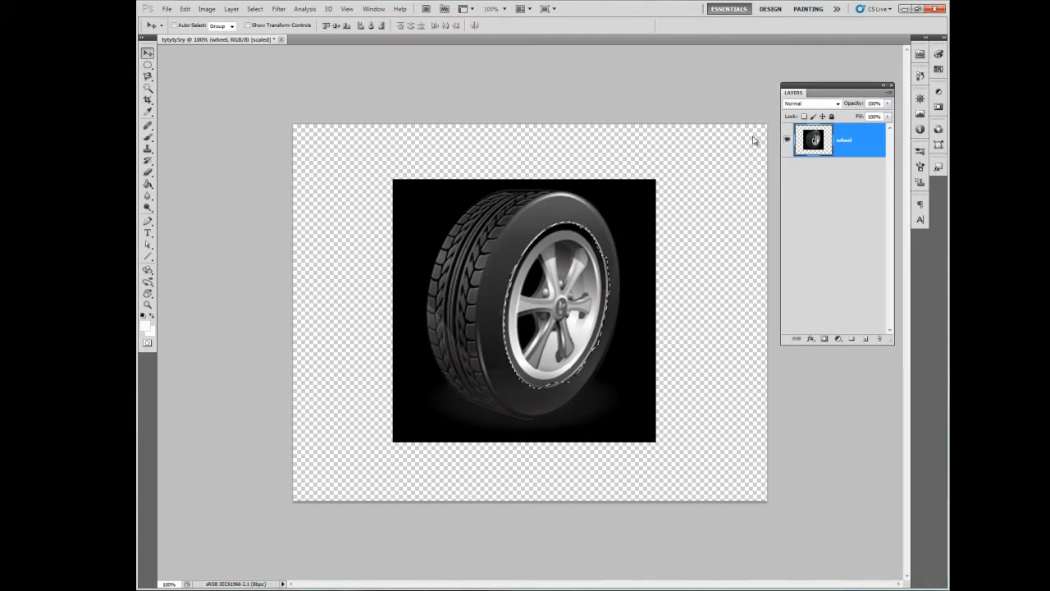
Step: Move the whole wheel image slightly right and down on the canvas, and clear the rim selection
key("m")
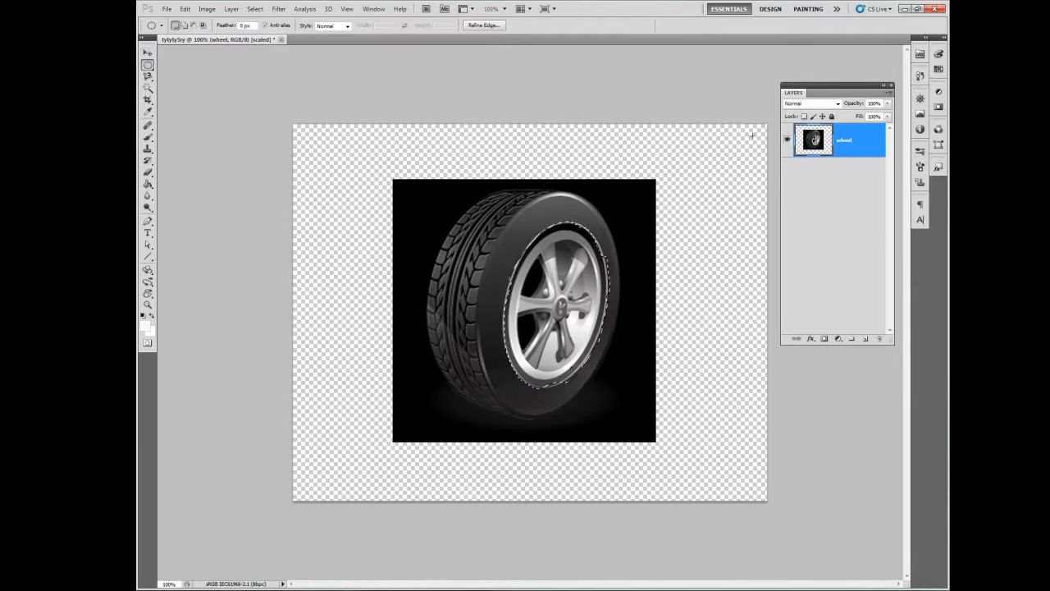
key("ctrl+d")
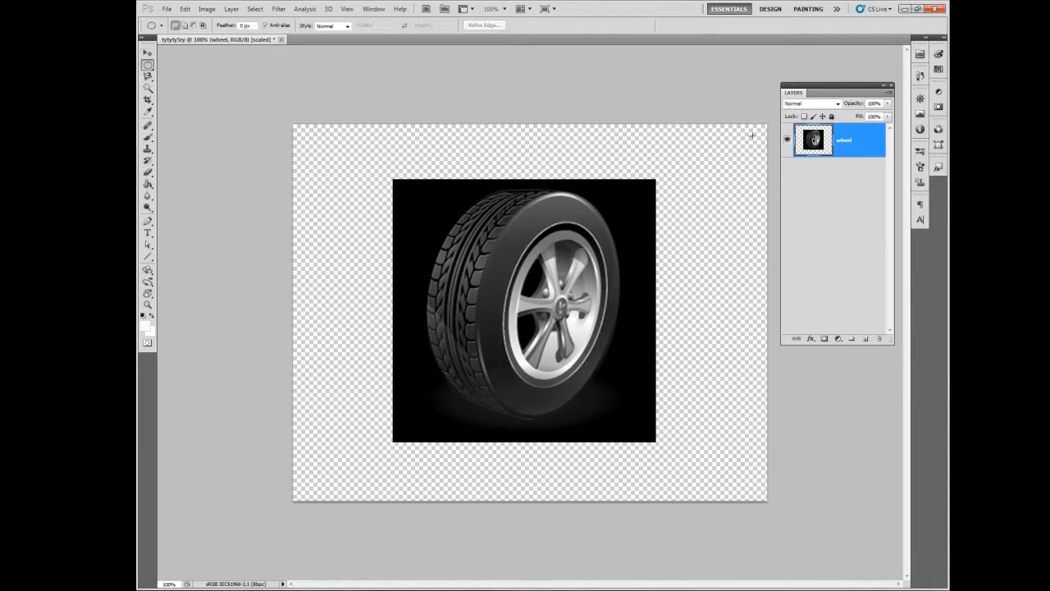
key("ctrl+z")
key("v")
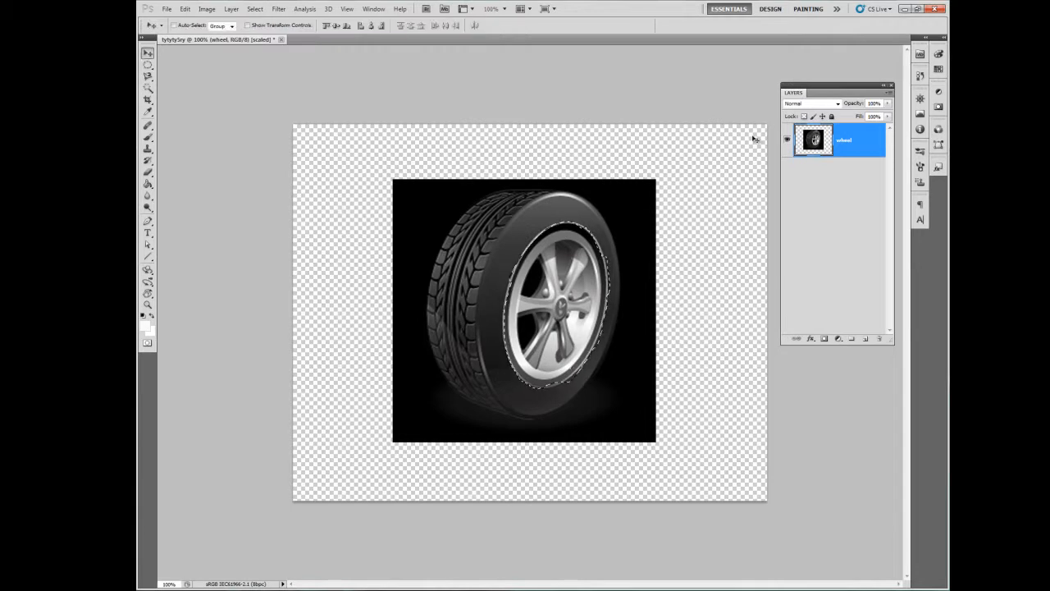
left_click_drag(753, 137, 833, 150)
key("ctrl+z")
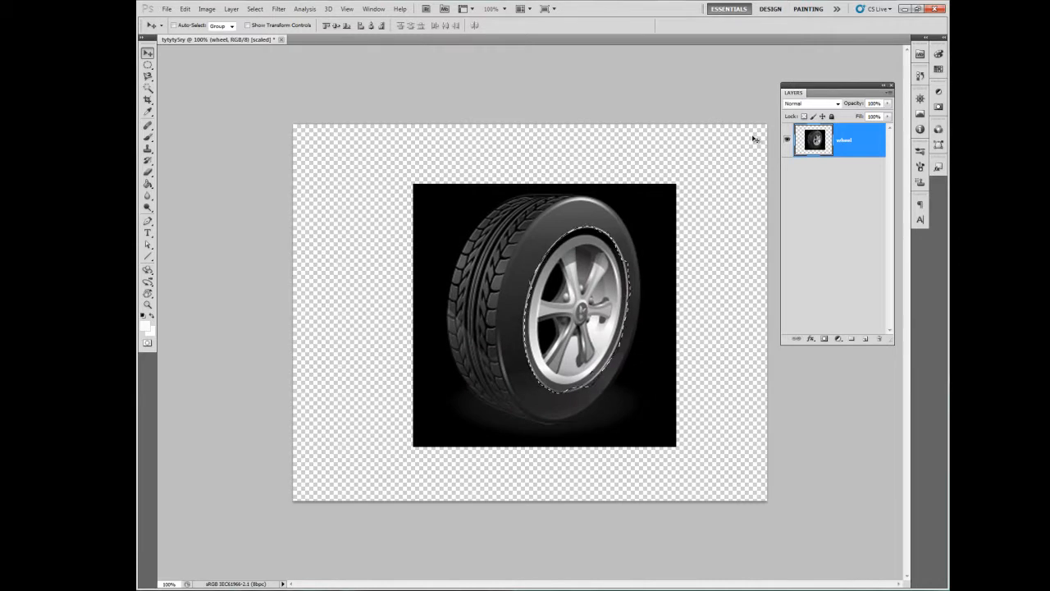
key("ctrl+d")
Step: Add a new layer above the wheel layer and try elliptical marquee selections over the rim
left_click(147, 64)
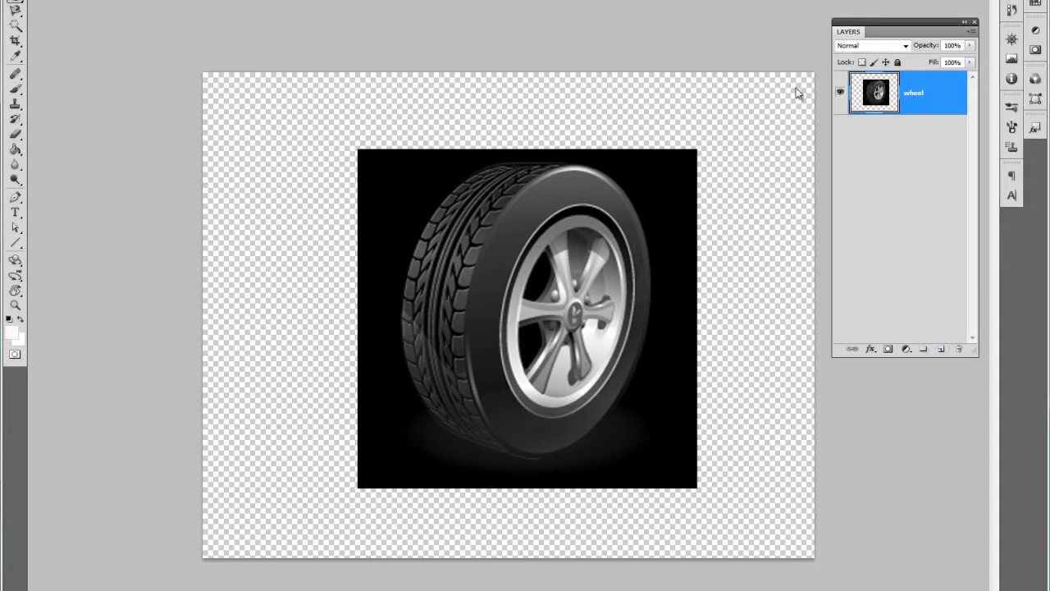
key("ctrl+shift+alt+n")
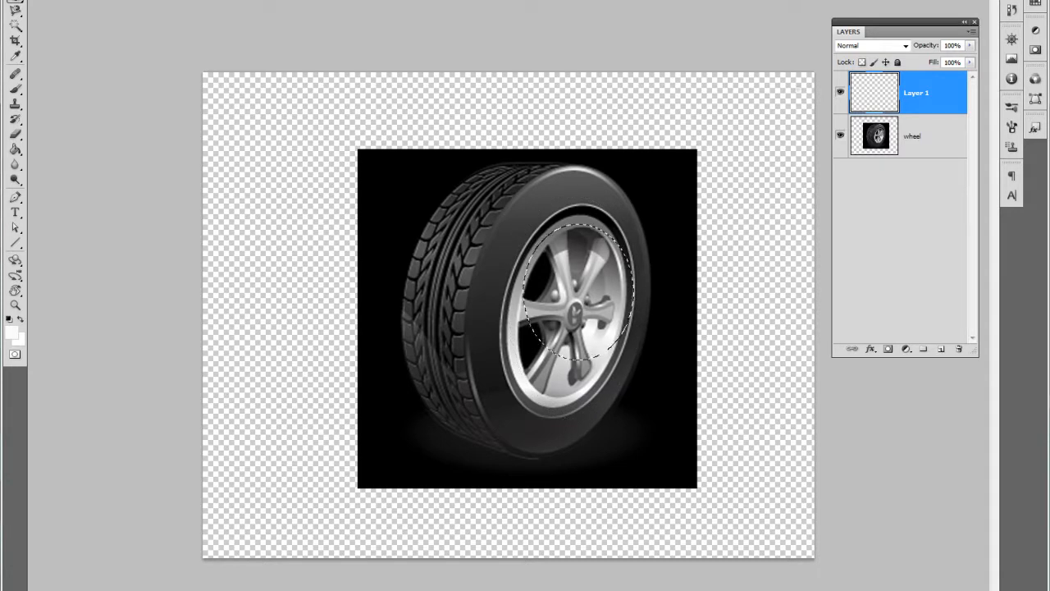
key("ctrl+d")
key("ctrl+shift+i")
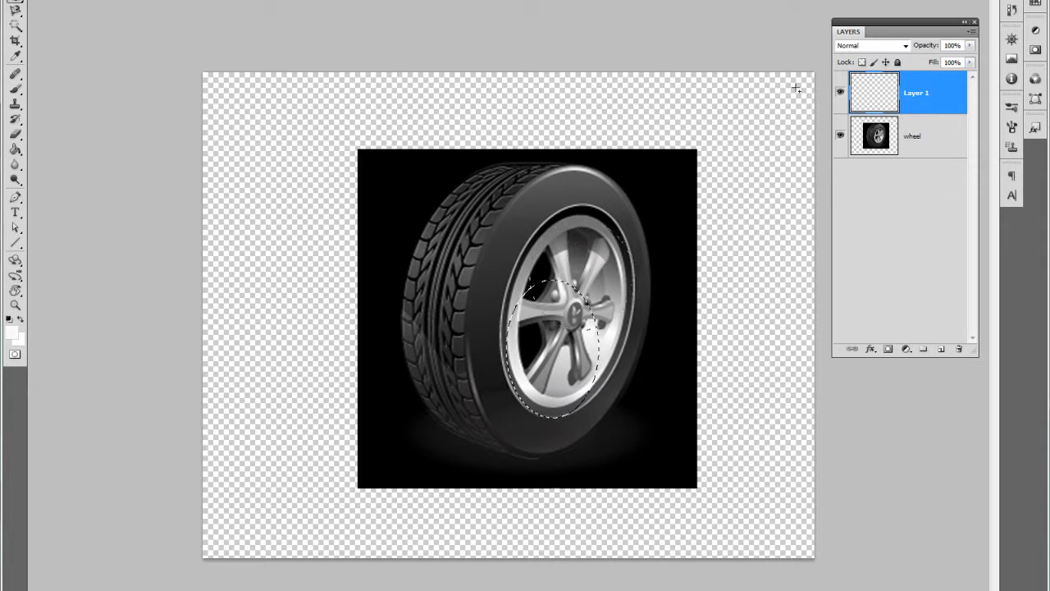
left_click_drag(507, 280, 599, 418)
key("ctrl+d")
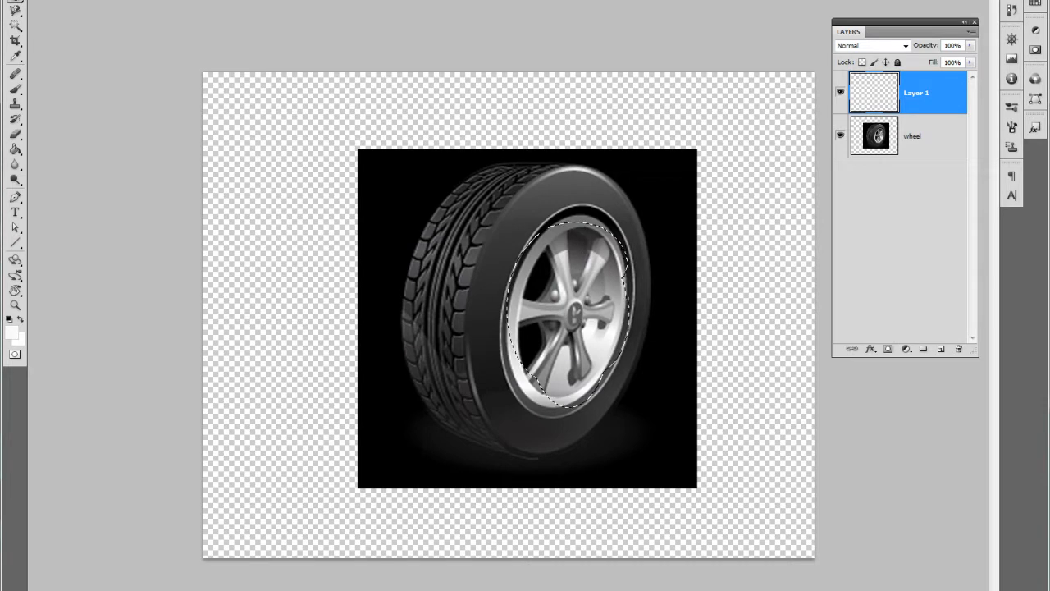
Step: Redraw the elliptical selection and combine overlapping ellipses until it follows the outer edge of the rim's dark ring
key("ctrl+d")
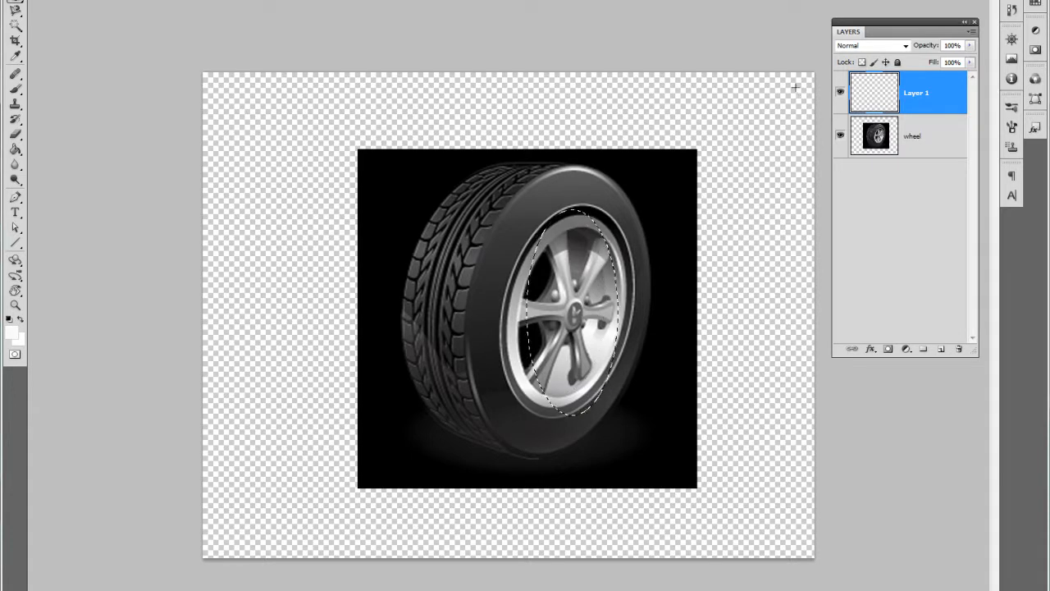
key("ctrl+d")
key("ctrl+d")
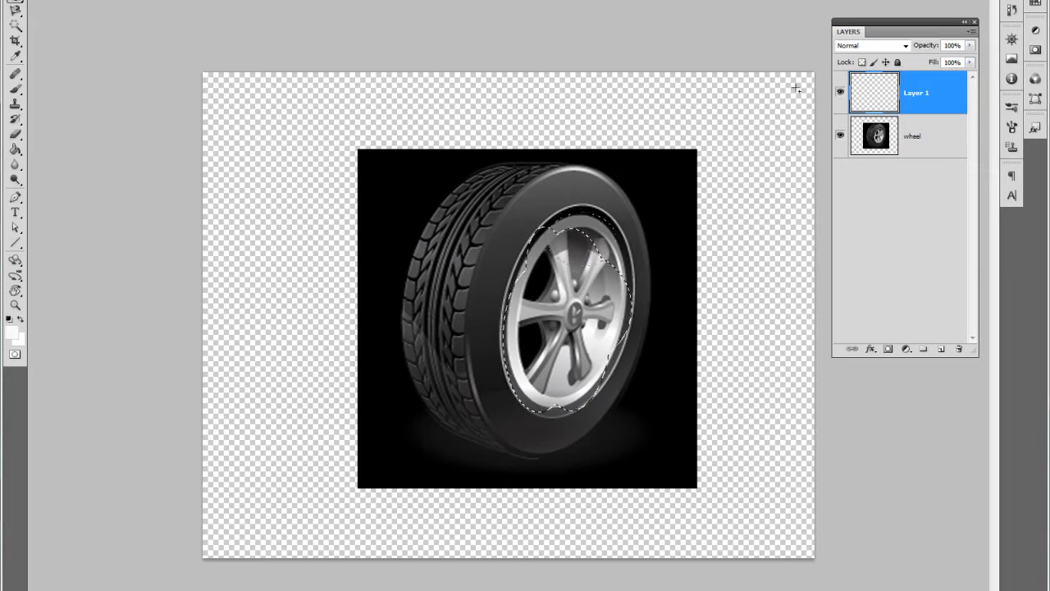
key("ctrl+z")
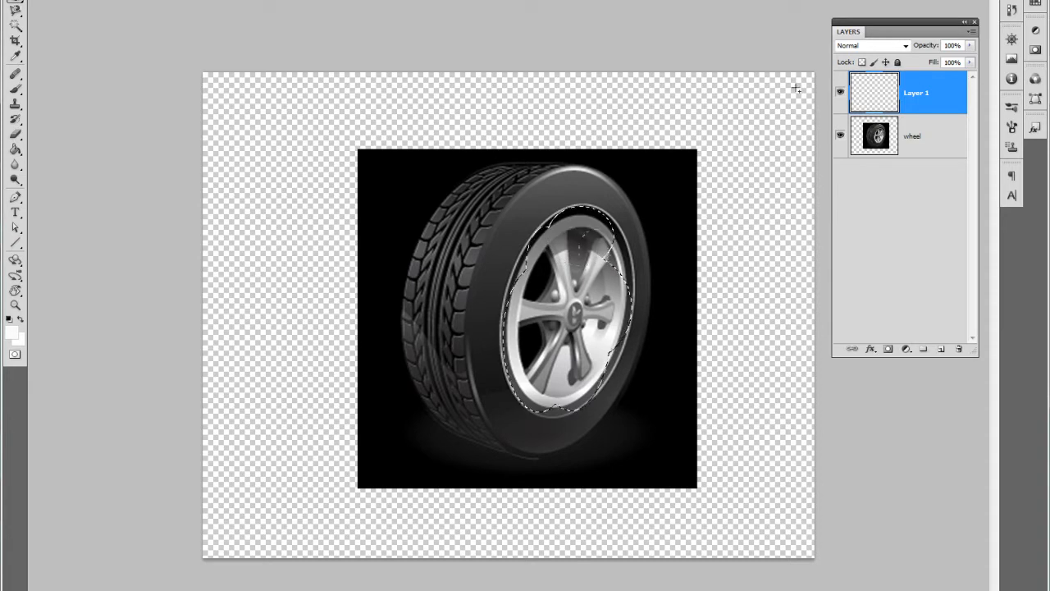
key("ctrl+z")
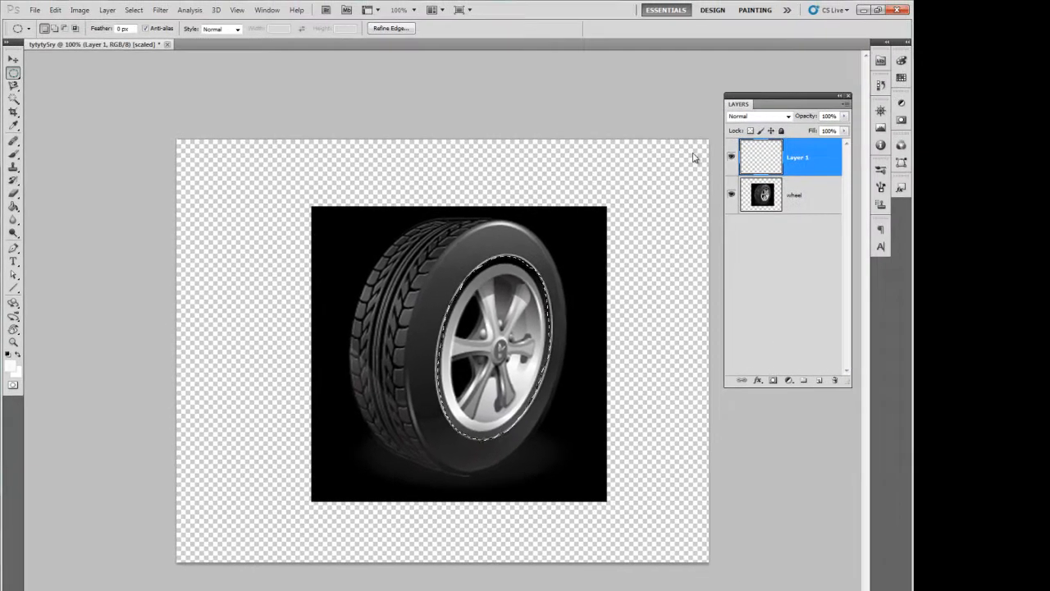
Step: Review the available marquee tool variants: rectangular, elliptical, single row and single column
right_click(14, 73)
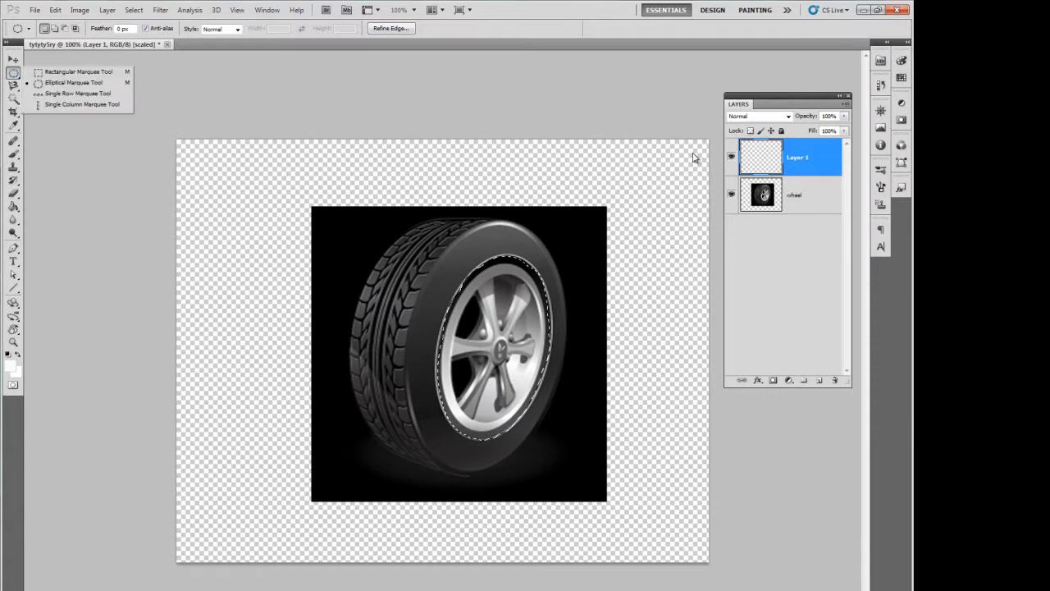
key("Escape")
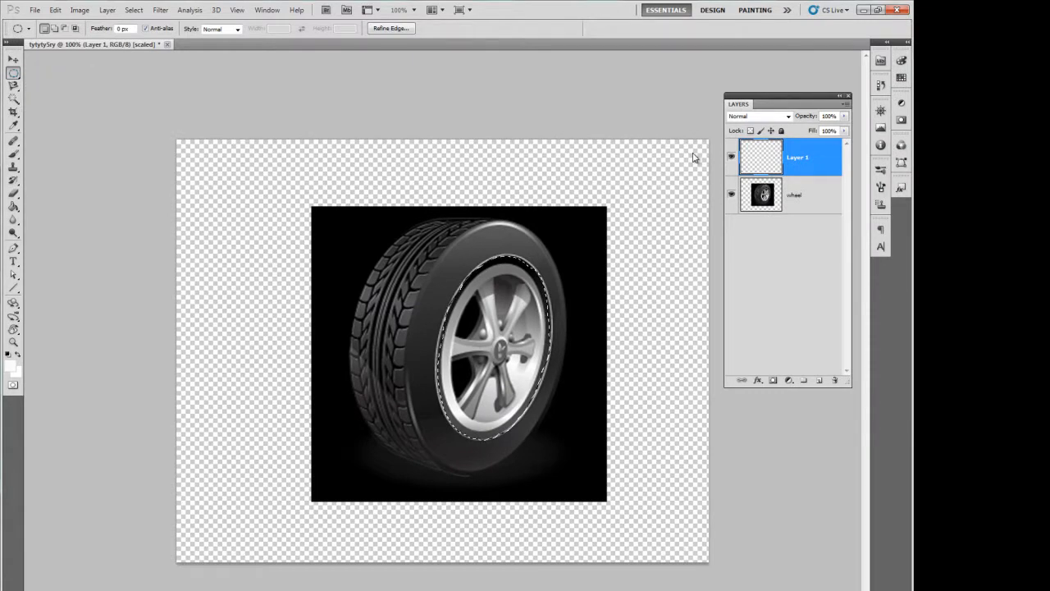
right_click(14, 73)
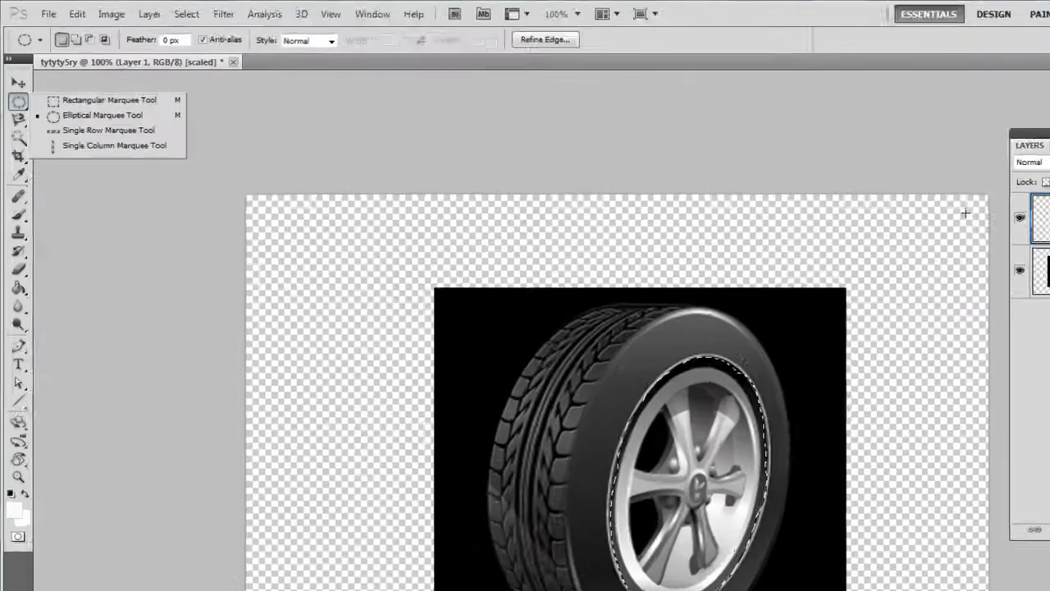
left_click(692, 153)
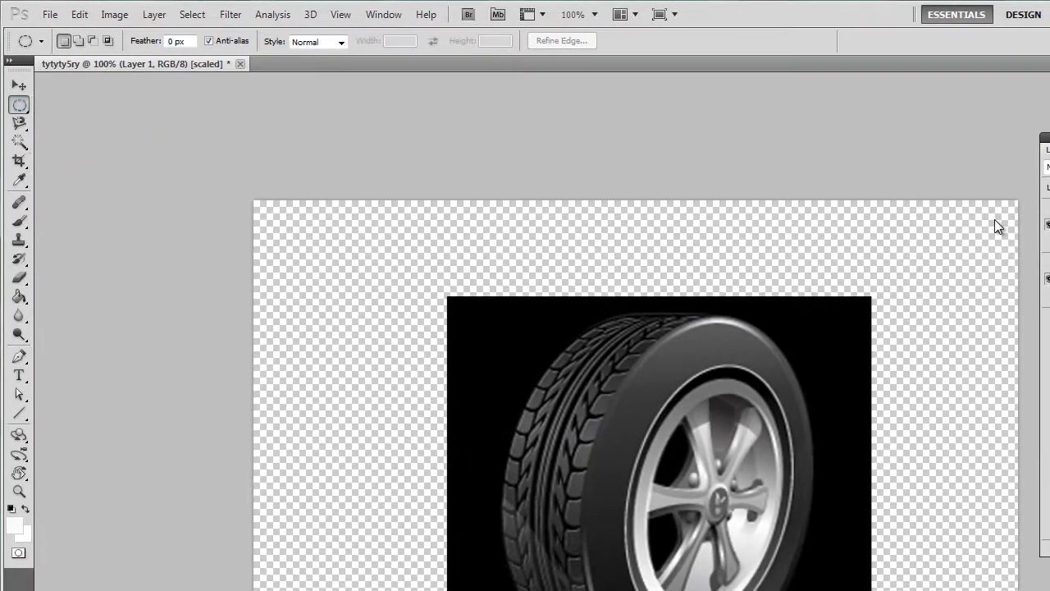
right_click(23, 125)
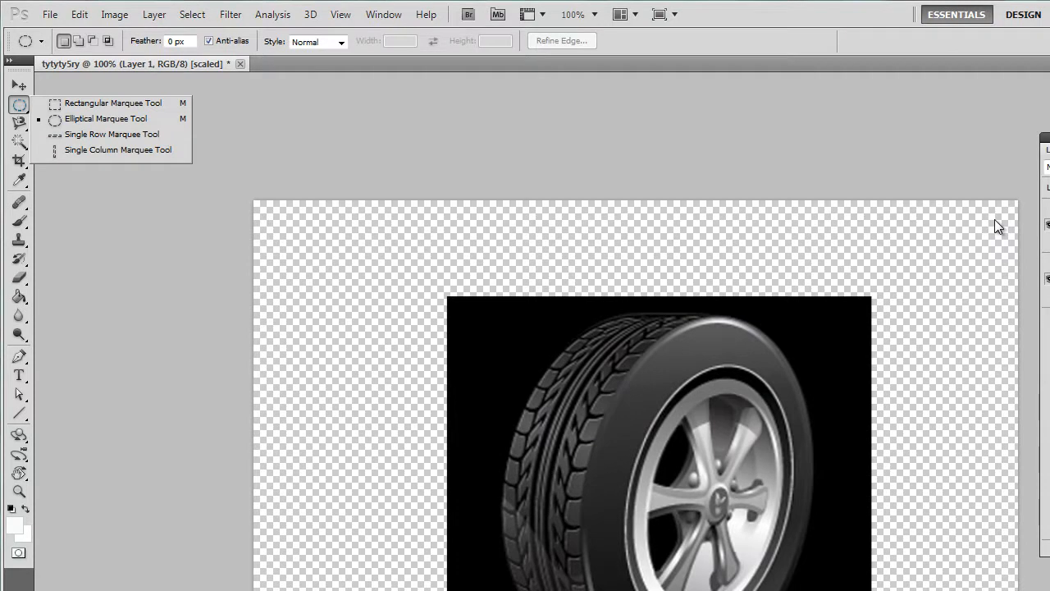
left_click(995, 219)
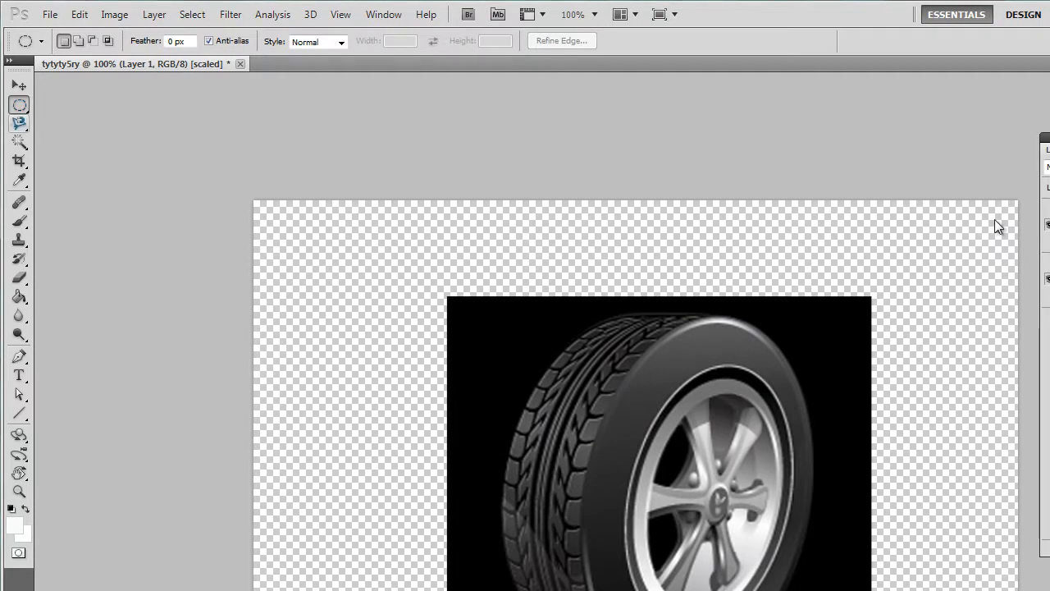
Step: Review the lasso tool variants and start a Magnetic Lasso path at the canvas's upper-left corner, cancelling it and returning to the Move tool
left_click(19, 124)
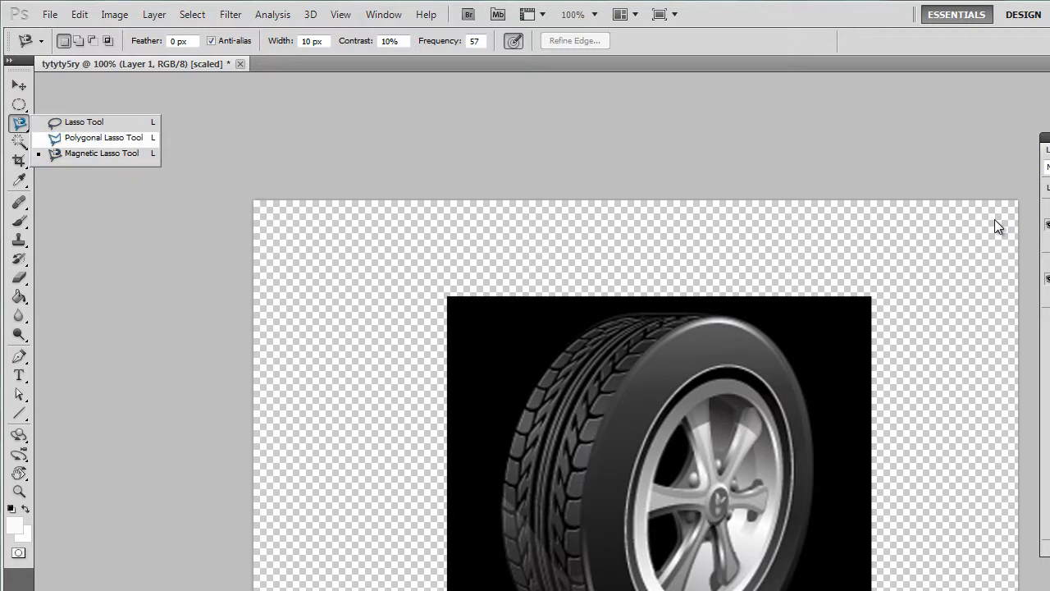
left_click(102, 154)
left_click(255, 207)
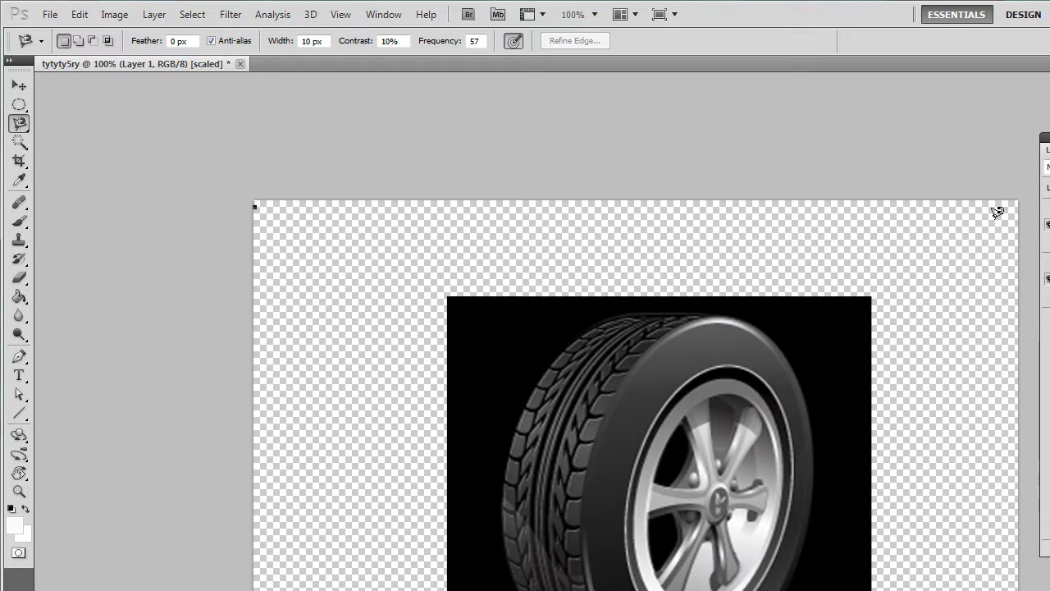
left_click(255, 201)
key("Escape")
key("v")
key("l")
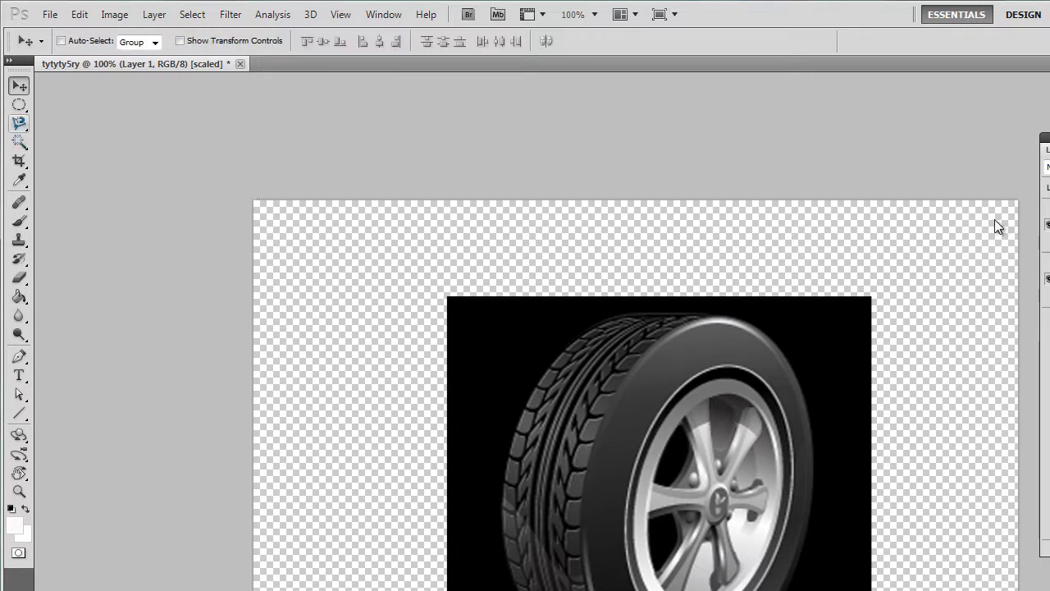
Step: Switch from the Magic Wand to the Quick Selection Tool and turn on Quick Mask mode for the new layer
key("w")
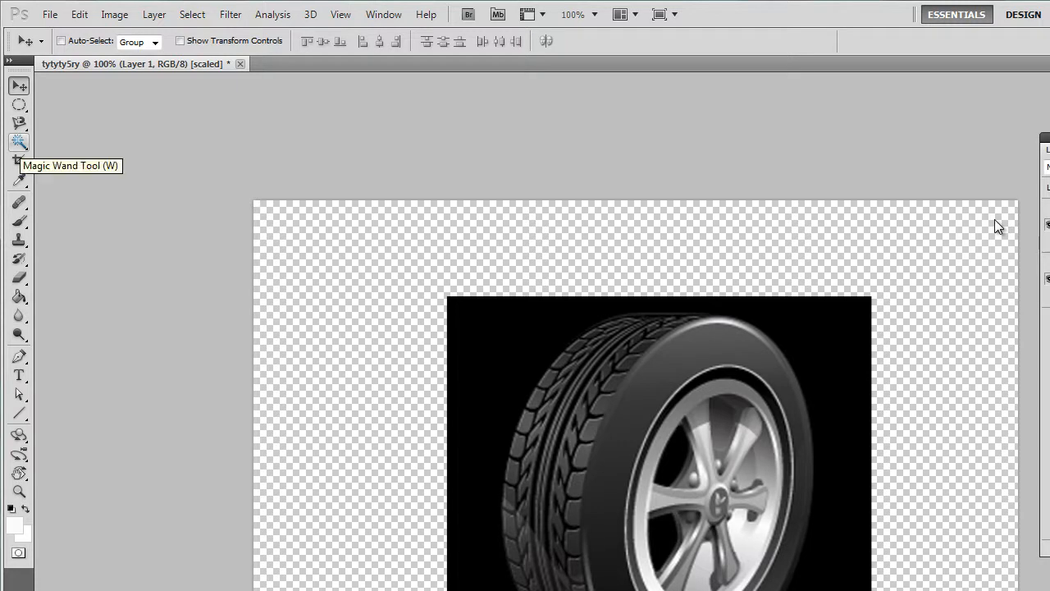
left_click(20, 142)
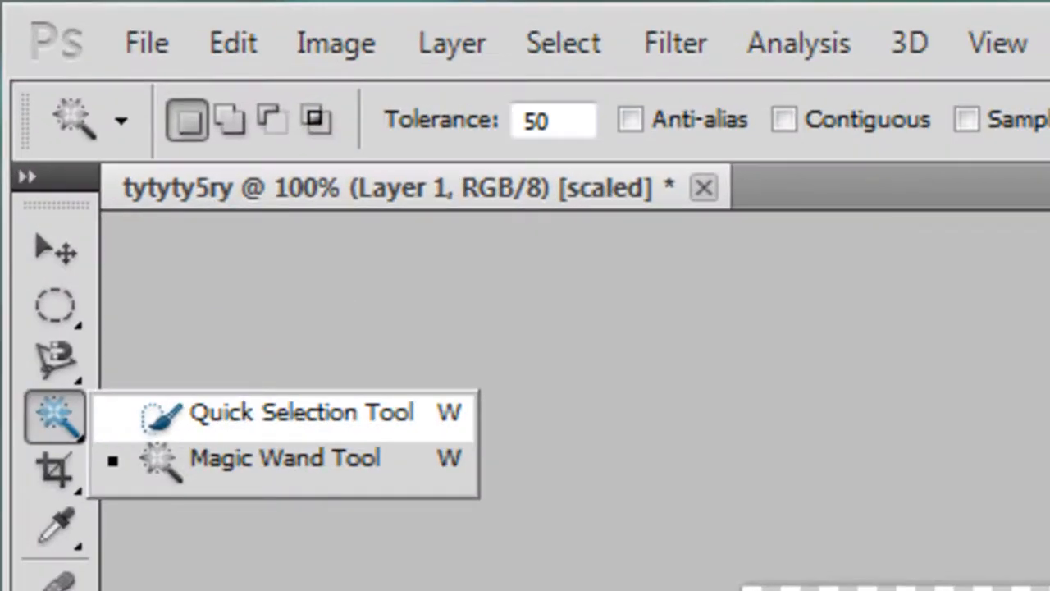
left_click(302, 412)
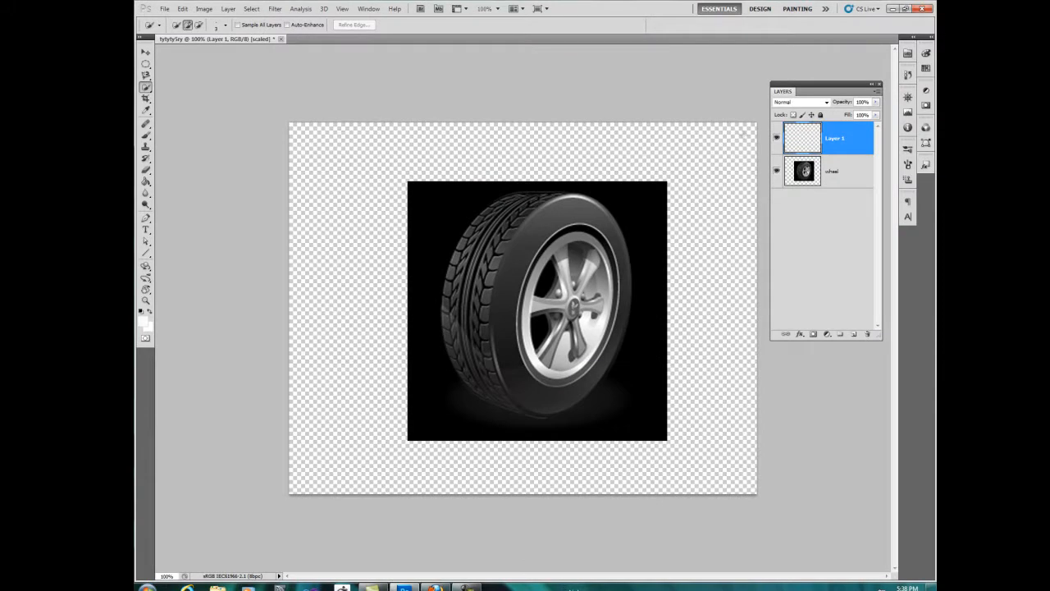
key("q")
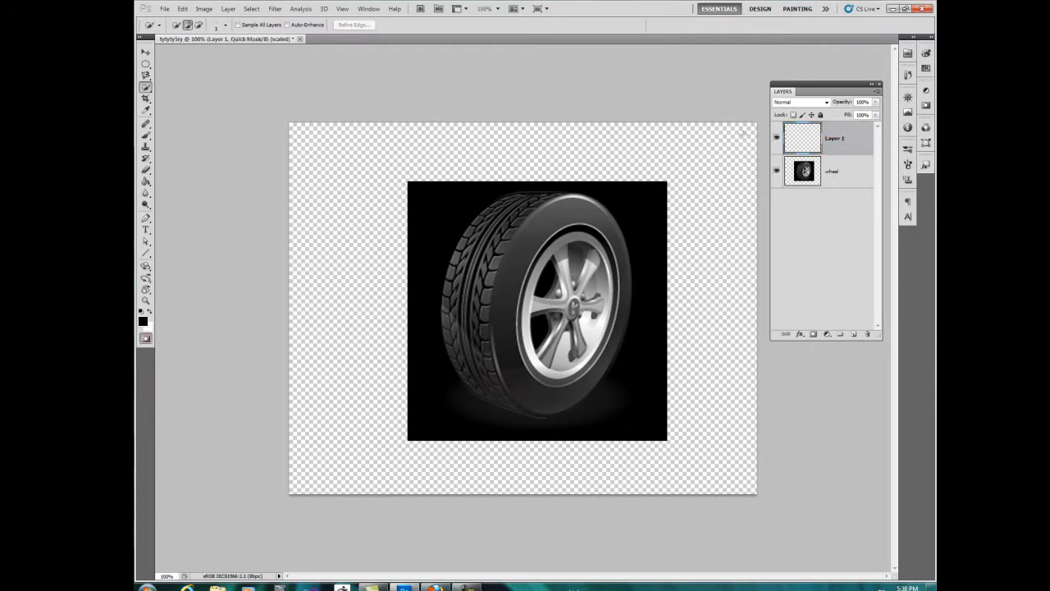
Step: Enlarge the Quick Selection brush and select part of the rim's spokes in Quick Mask mode
key("bracketright")
key("bracketright")
key("bracketright")
key("bracketright")
key("bracketright")
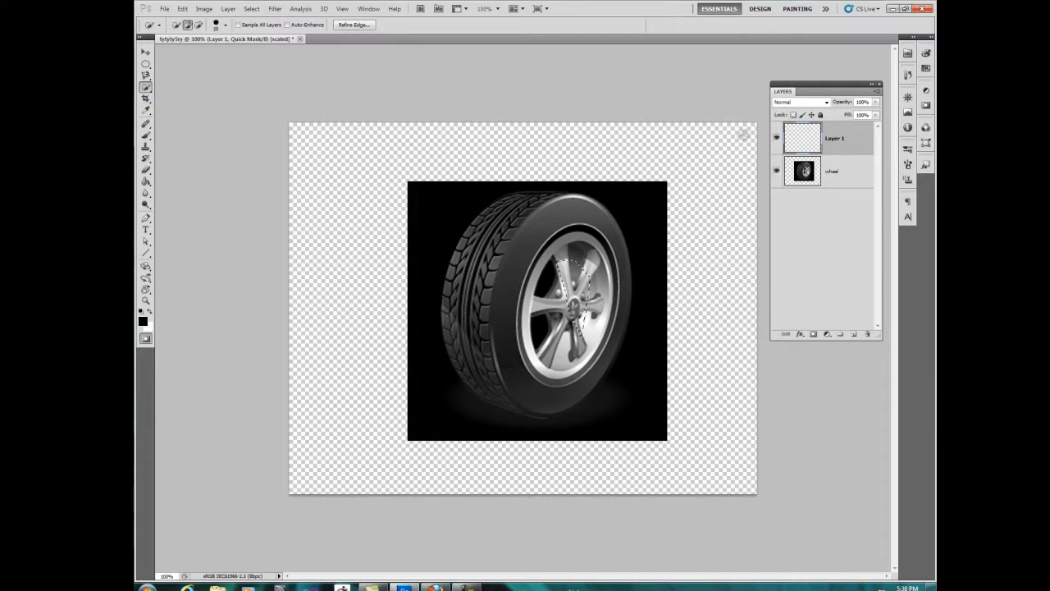
key("Menu")
key("Escape")
Step: Vary the Quick Selection brush size up and down, settling on 150 px
key("]")
key("bracketleft")
key("bracketleft")
key("bracketright")
key("bracketright")
key("bracketright")
key("bracketright")
key("bracketright")
key("bracketright")
key("bracketright")
key("bracketright")
key("bracketright")
key("bracketright")
key("bracketright")
key("bracketright")
key("bracketleft")
key("bracketleft")
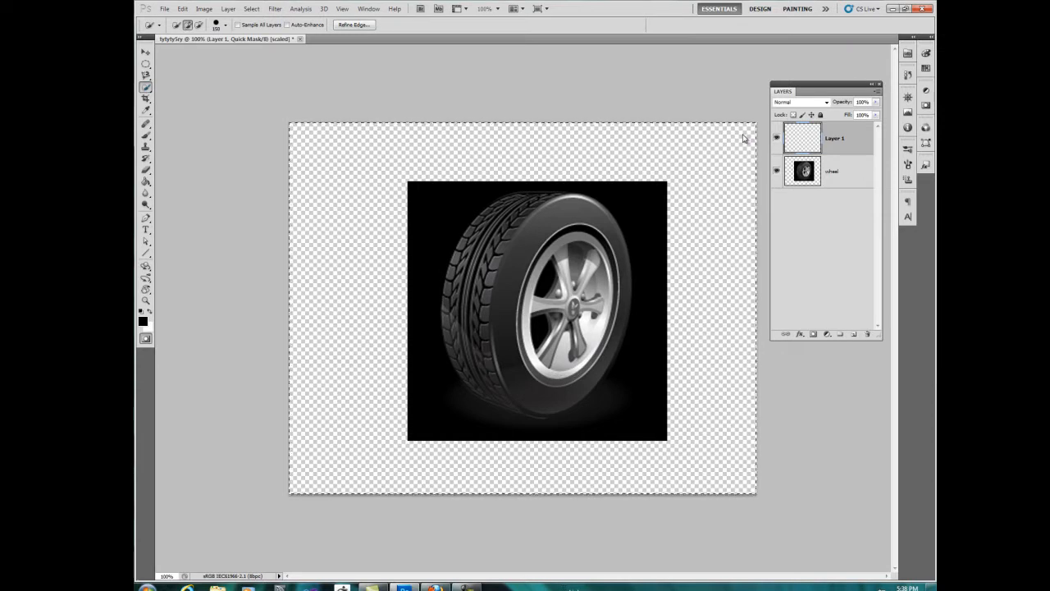
Step: Review the Quick Selection and Magic Wand tool variants, and clear the selection around the whole canvas
left_click(146, 87)
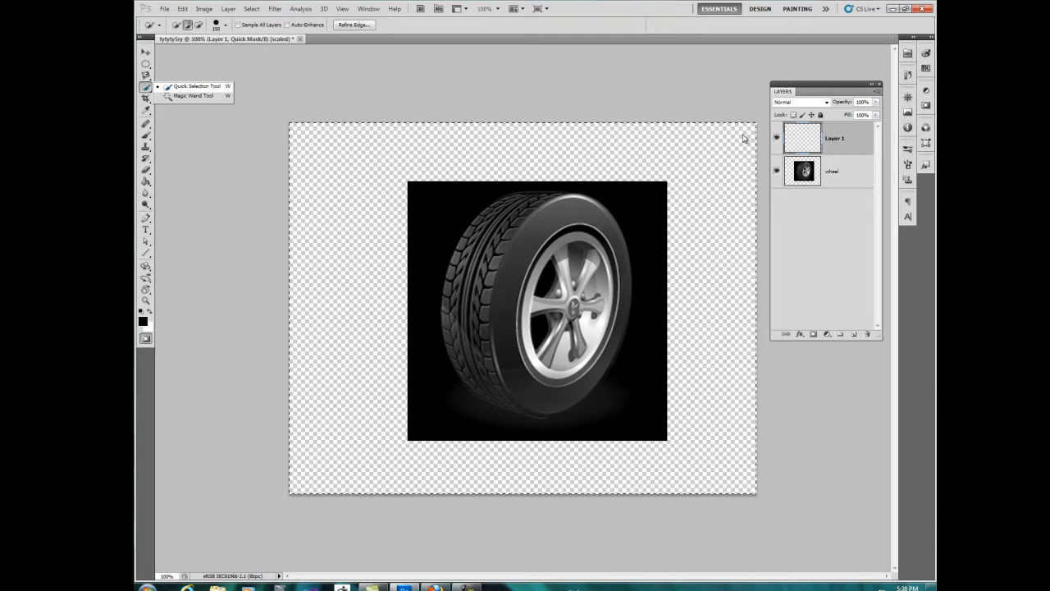
left_click(743, 135)
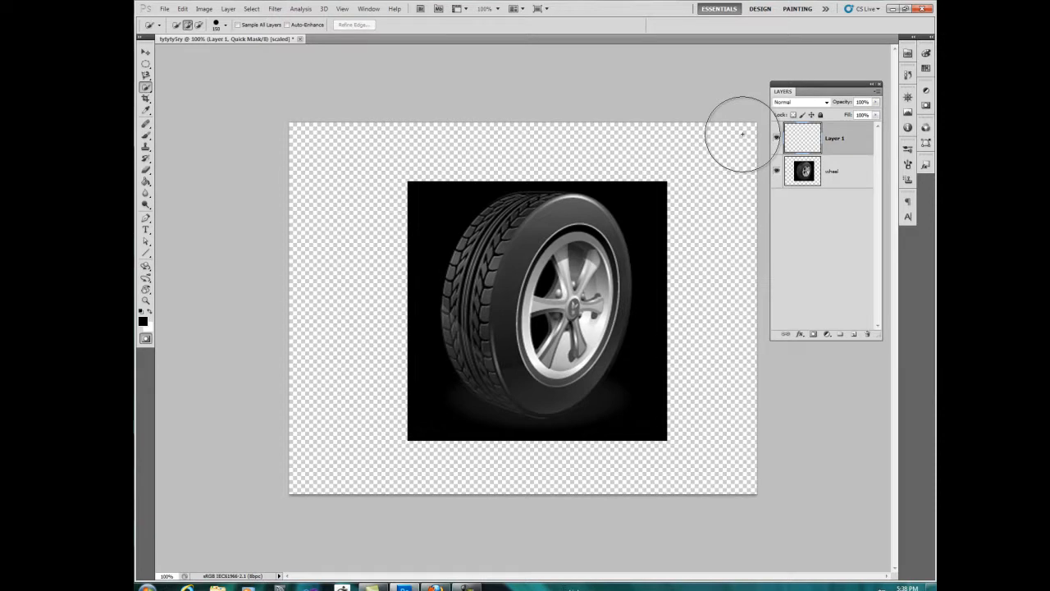
key("ctrl+a")
key("ctrl+d")
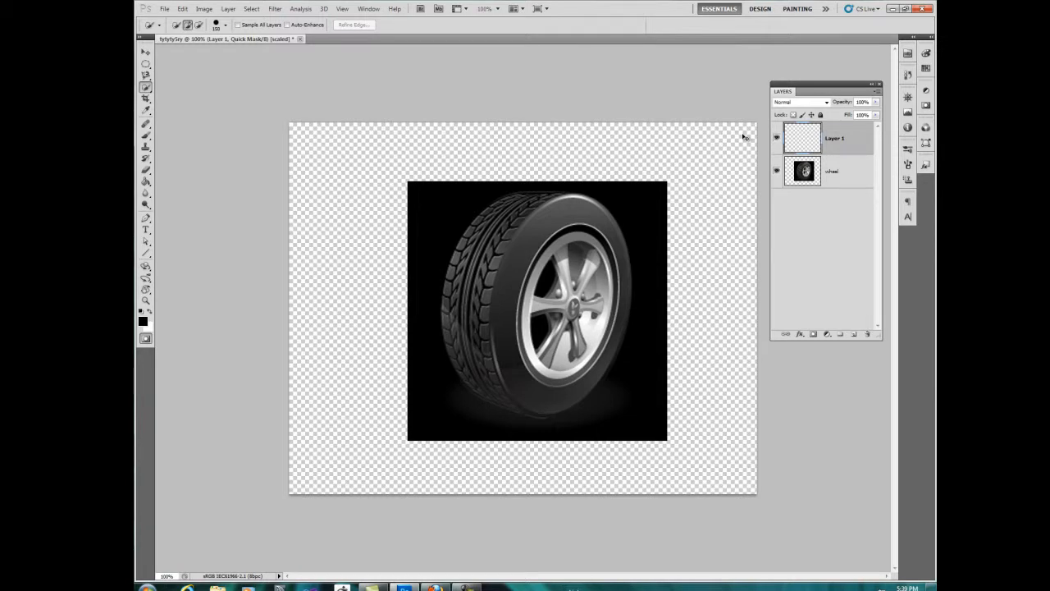
Step: Step back through the recent Quick Mask and selection changes to restore the rim selection on Layer 1
key("ctrl+alt+z")
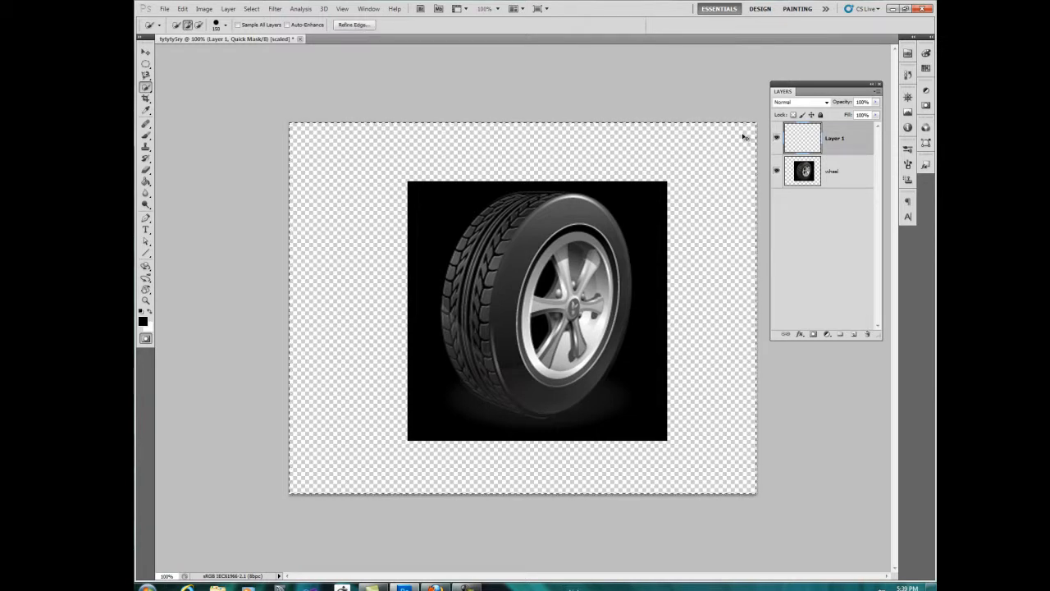
key("ctrl+alt+z")
key("ctrl+alt+z")
key("ctrl+alt+z")
key("ctrl+alt+z")
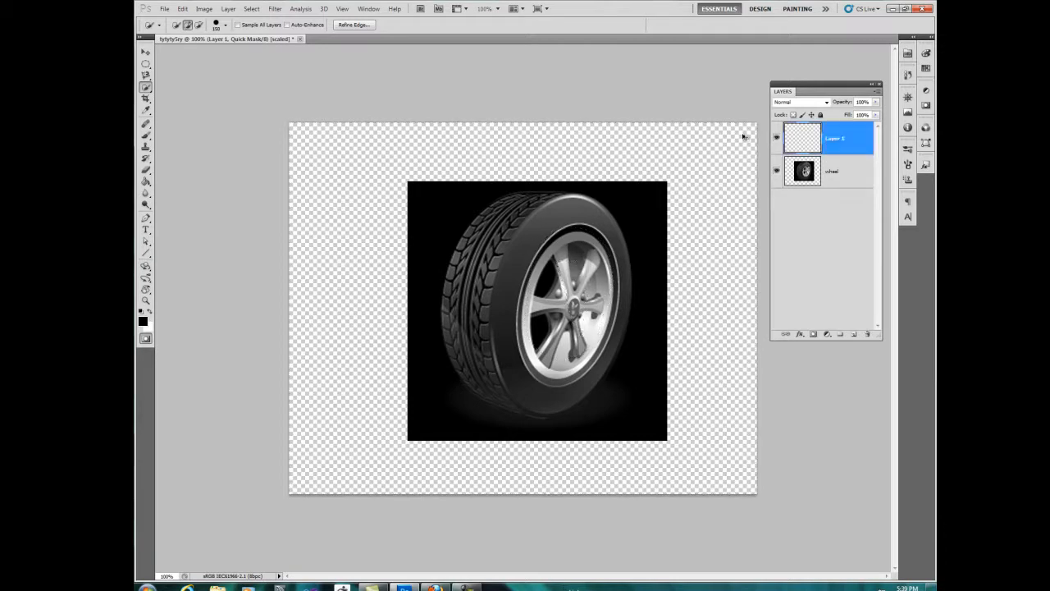
key("ctrl+shift+z")
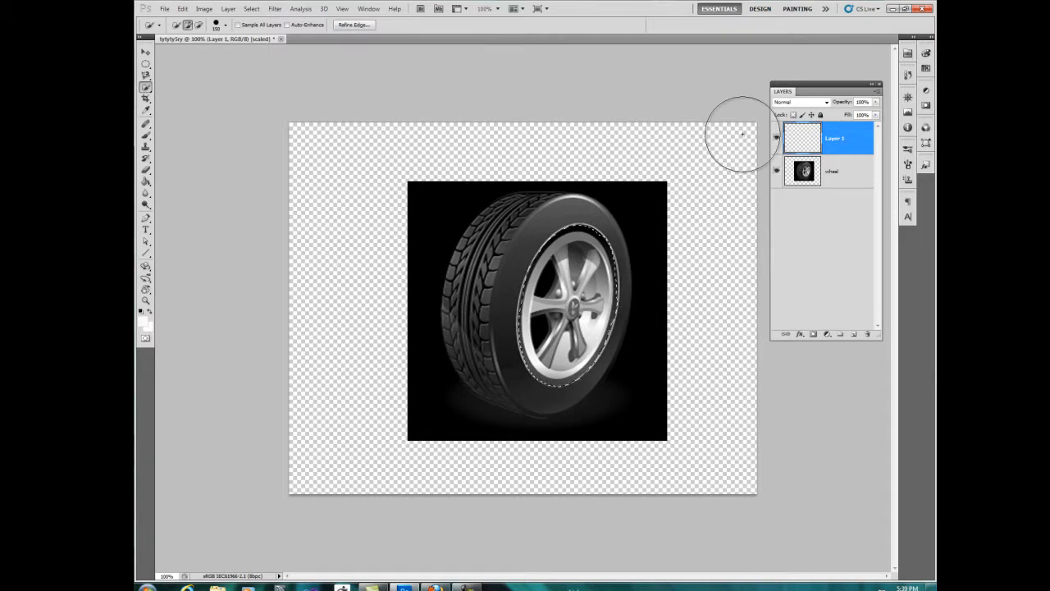
Step: Try to move the selected rim area on the empty Layer 1 with the Move tool
key("v")
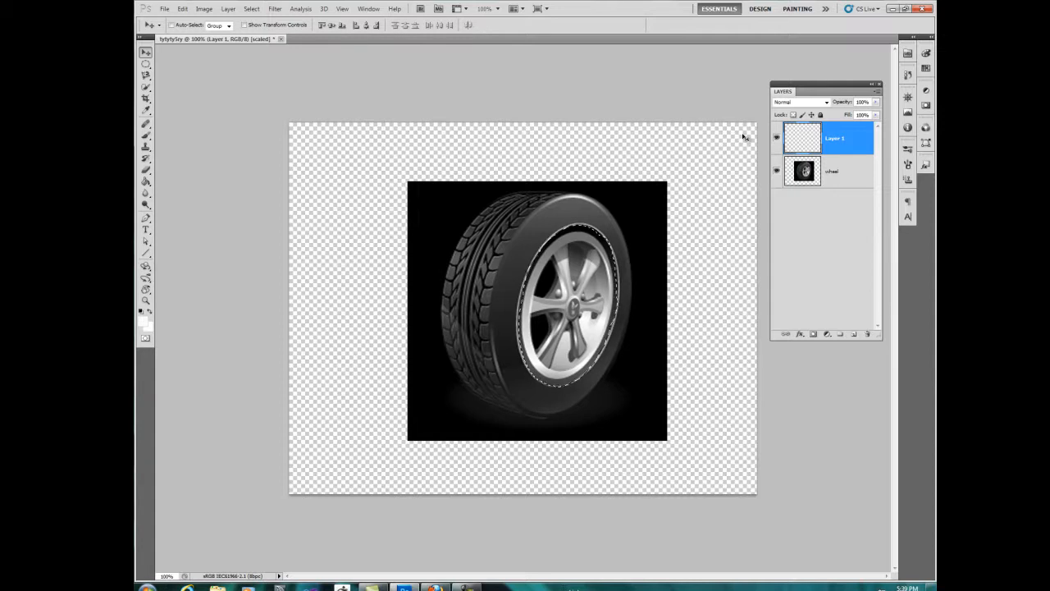
left_click(745, 139, "ctrl")
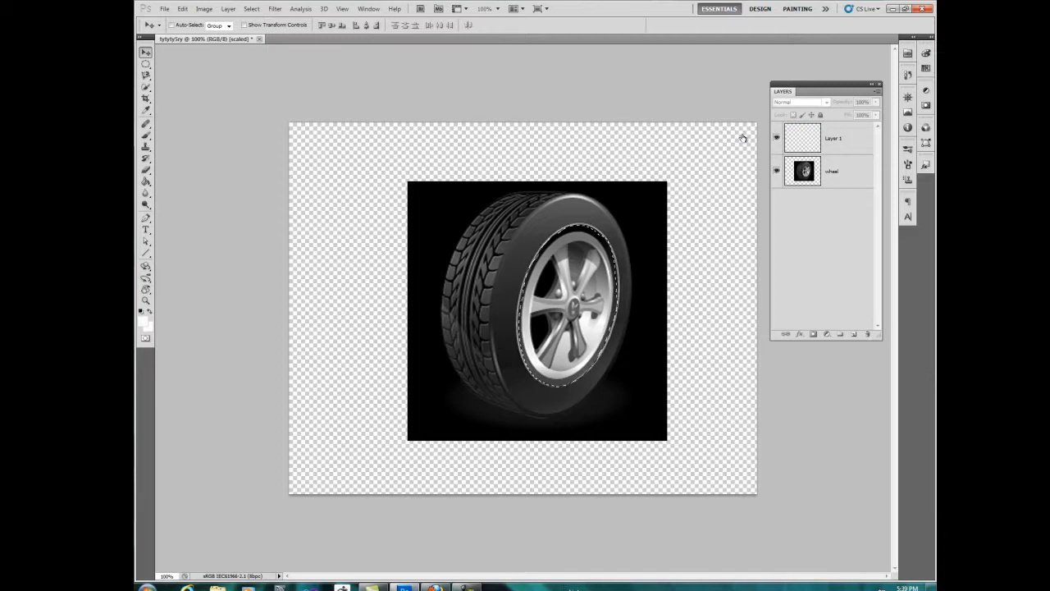
key("ctrl+z")
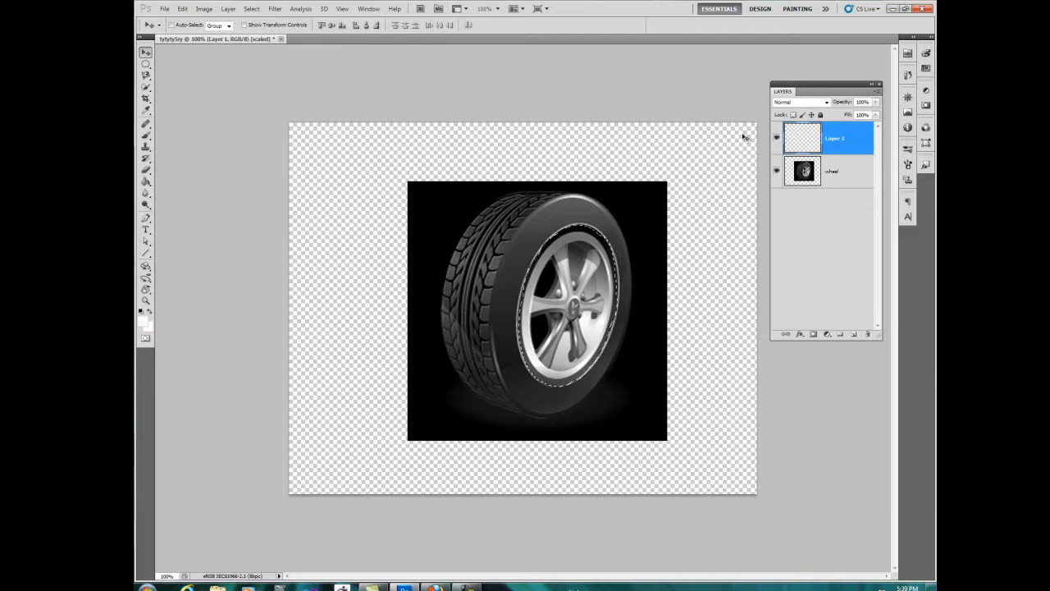
left_click(744, 137)
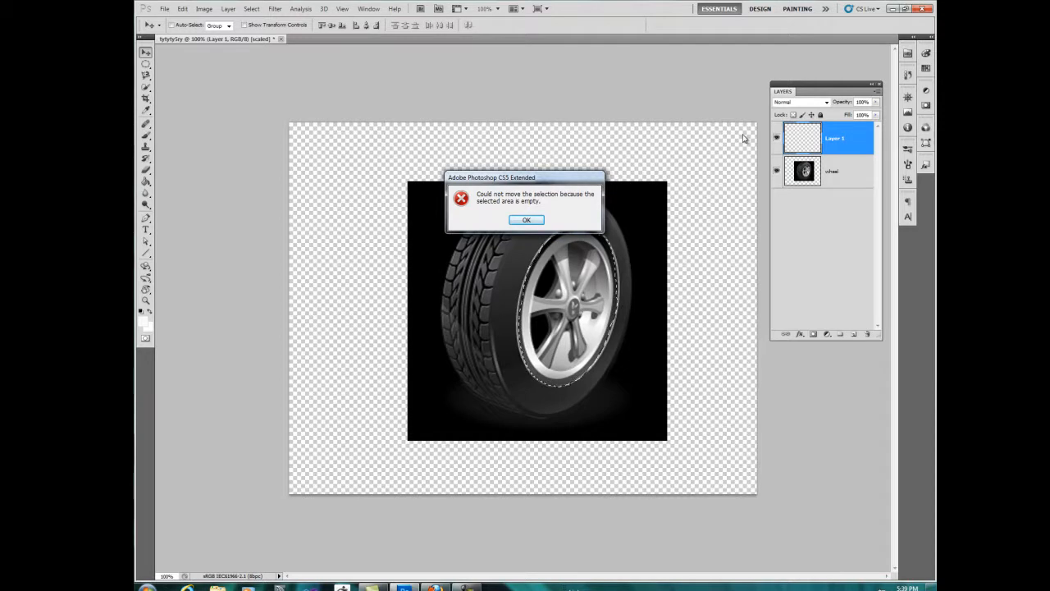
key("Return")
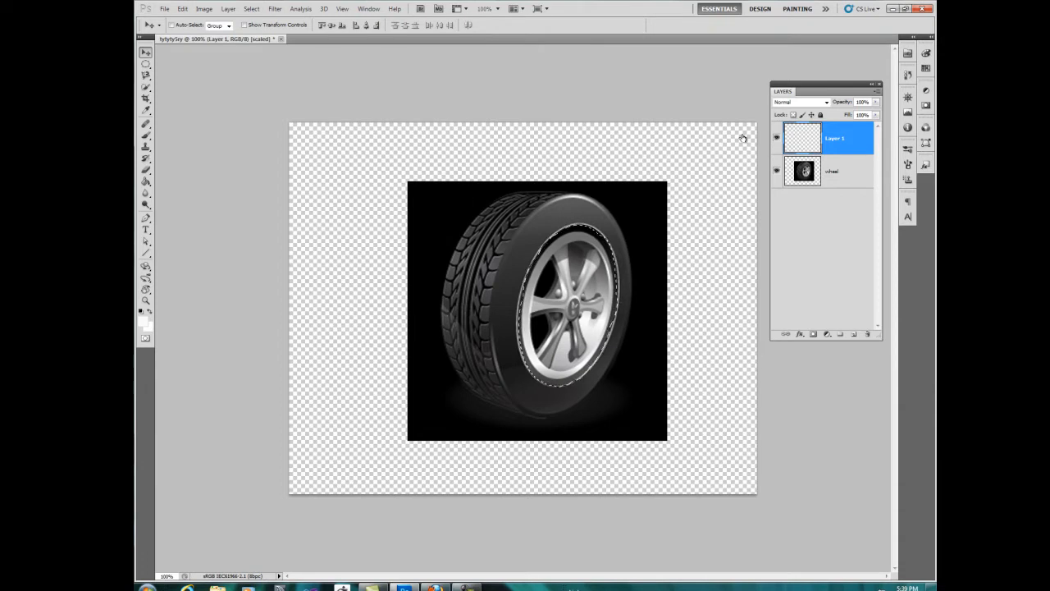
Step: Move the selected rim of the wheel layer out to the canvas's left edge and try enlarging it to 107.56% with Free Transform
key("alt+bracketleft")
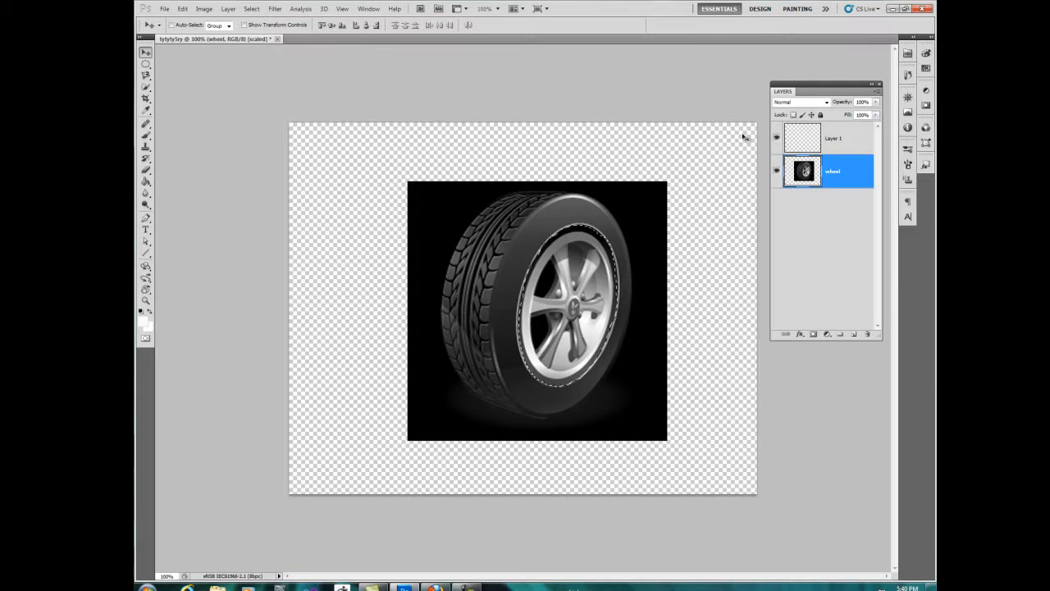
left_click_drag(575, 309, 377, 269)
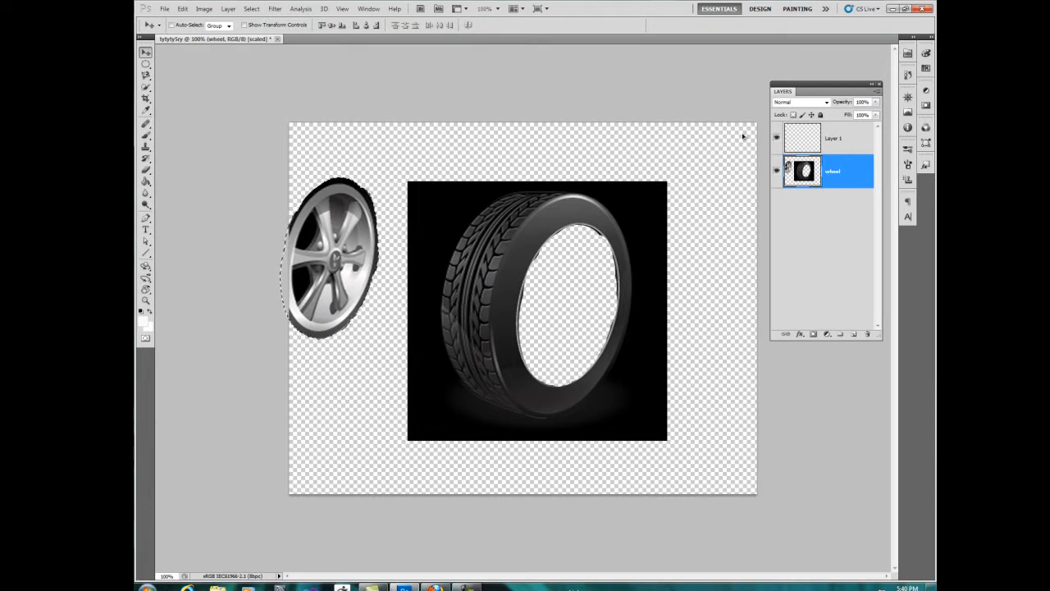
key("ctrl+t")
mouse_move(378, 339)
left_mouse_down()
mouse_move(344, 281)
mouse_move(386, 350)
left_mouse_up()
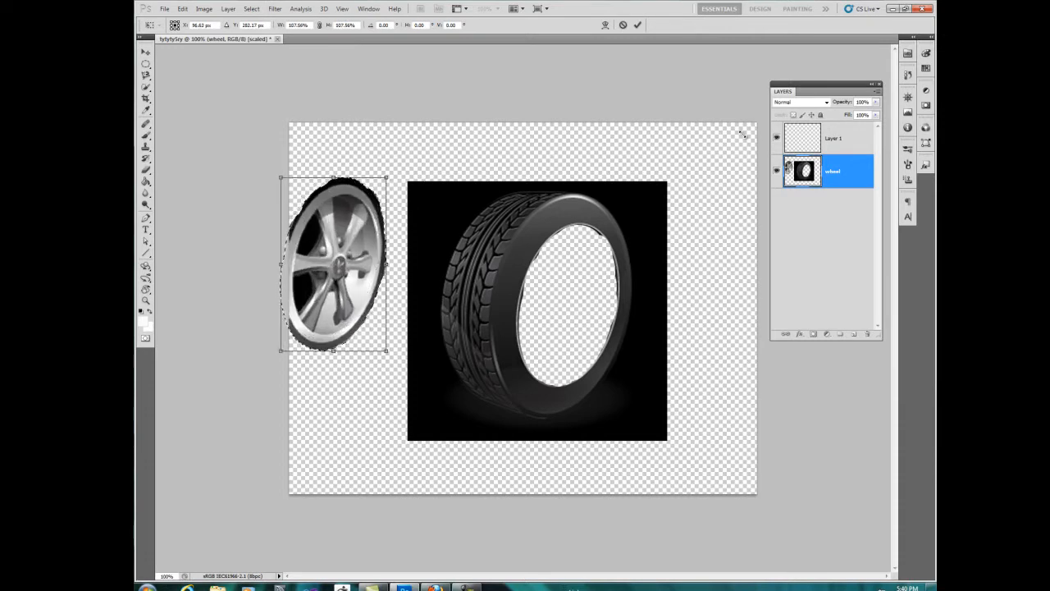
key("Return")
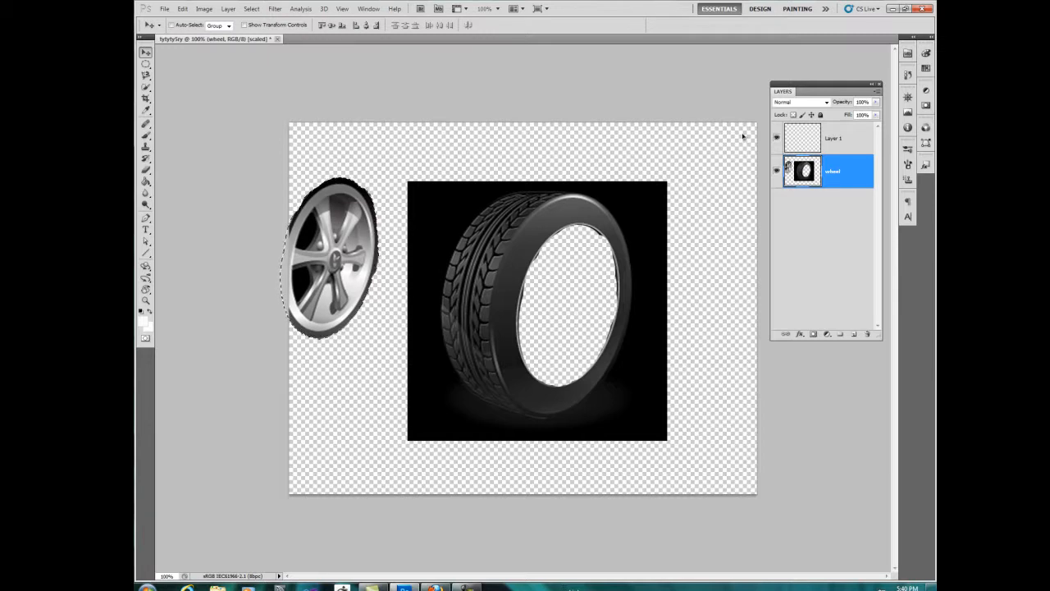
Step: Deselect the moved rim, and undo back to the intact wheel with the rim selection active
key("ctrl+d")
mouse_move(743, 137)
left_mouse_down()
mouse_move(833, 129)
mouse_move(767, 136)
mouse_move(782, 121)
mouse_move(743, 138)
left_mouse_up()
key("ctrl+z")
key("ctrl+z")
key("ctrl+alt+z")
key("ctrl+alt+z")
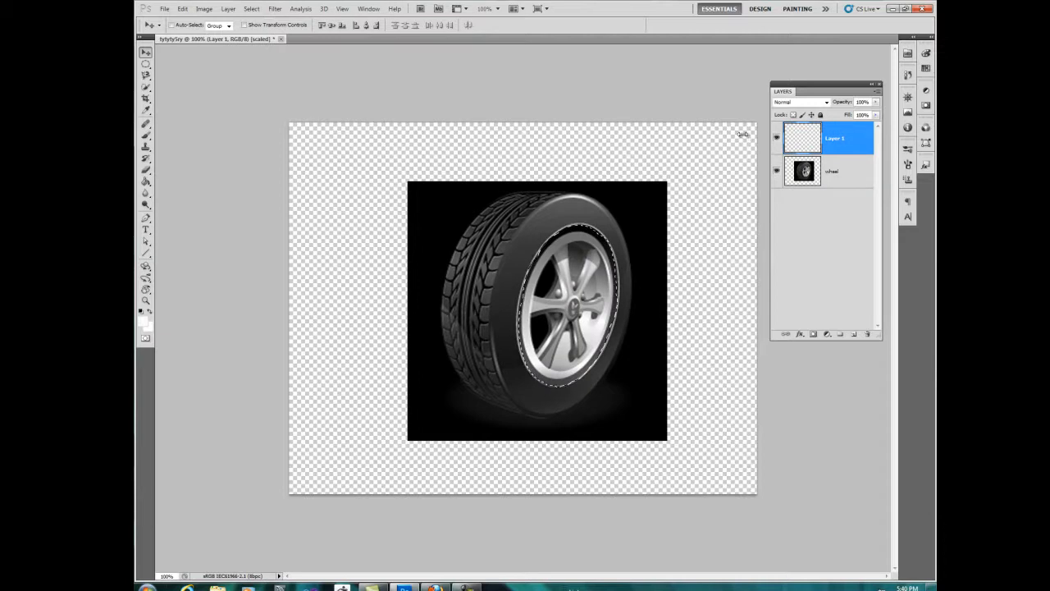
Step: Duplicate the selected rim within the wheel layer and shift the copy to the canvas's left edge
key("alt+bracketleft")
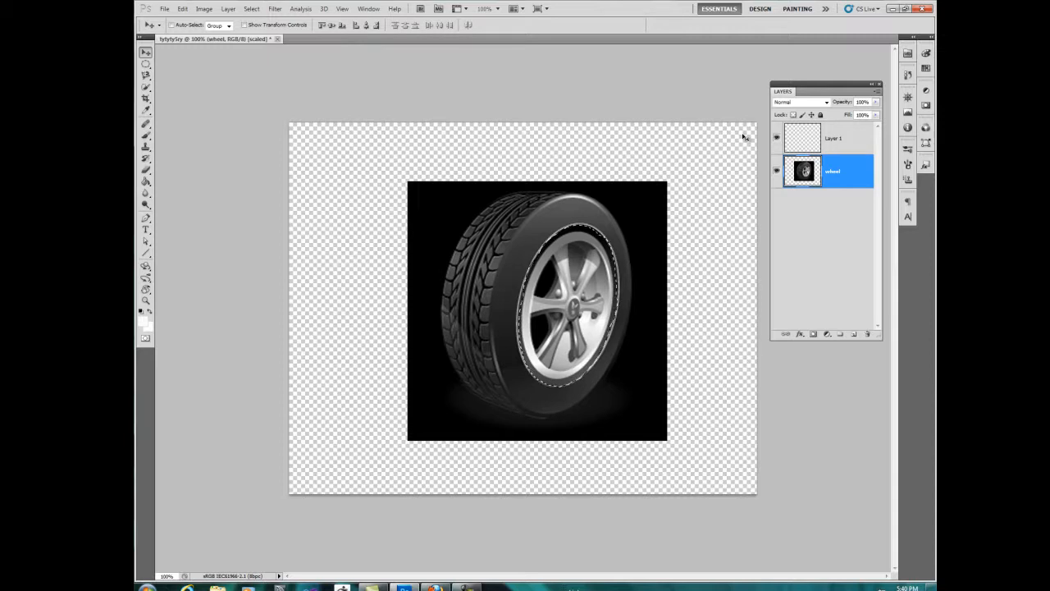
key("alt+shift+Down")
key("alt+shift+Down")
key("shift+Left")
key("shift+Left")
key("shift+Left")
key("shift+Left")
key("shift+Left")
key("shift+Left")
key("shift+Left")
key("shift+Left")
key("shift+Left")
key("shift+Left")
key("shift+Left")
key("shift+Left")
key("shift+Left")
key("shift+Left")
key("shift+Left")
key("shift+Left")
key("shift+Left")
key("shift+Left")
key("shift+Left")
key("shift+Left")
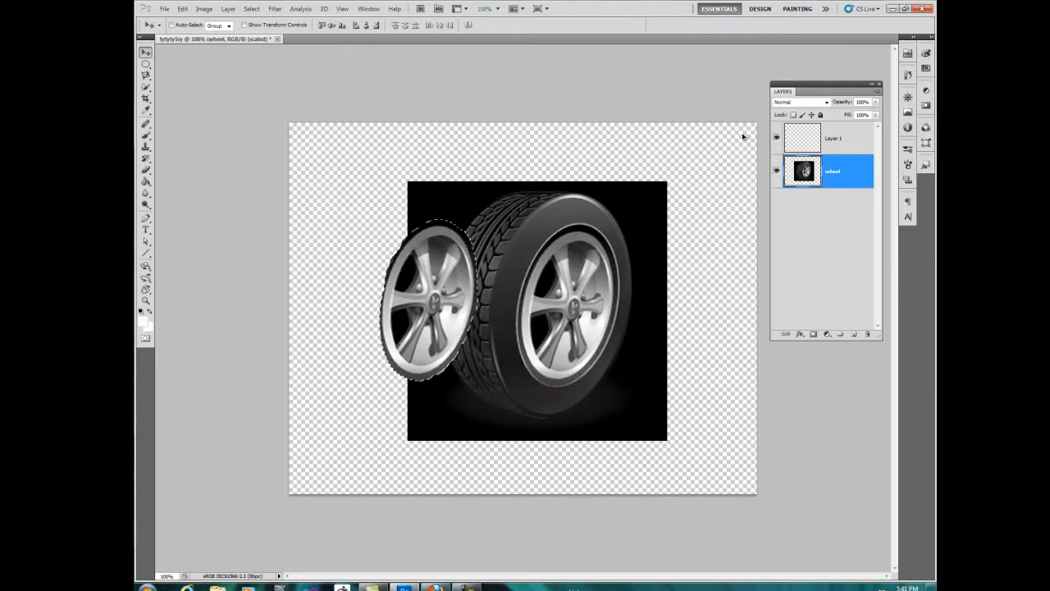
key("Left")
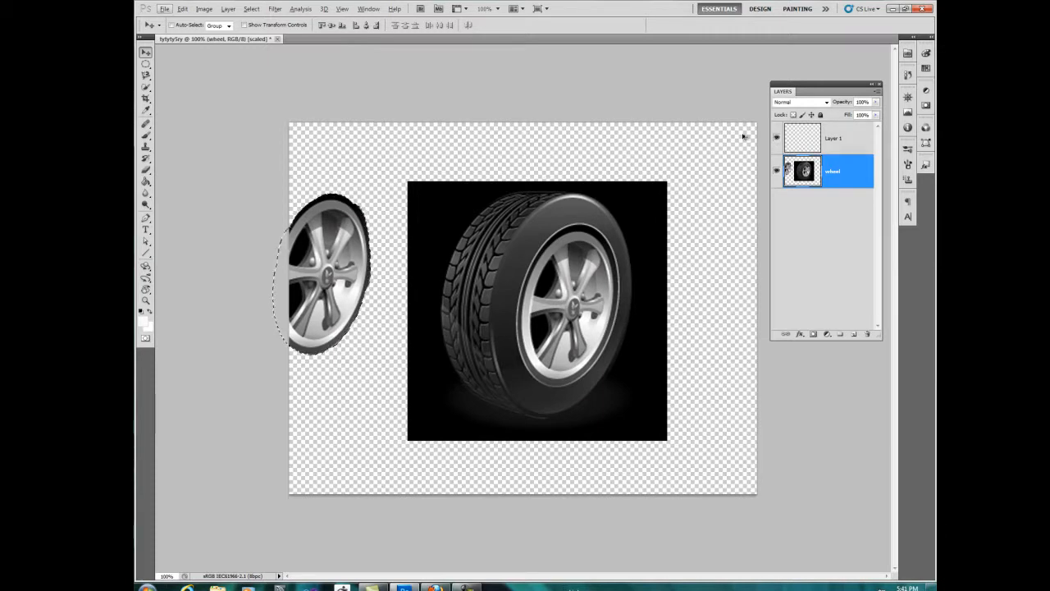
Step: Undo the duplication and shifting of the rim
key("ctrl+alt+z")
key("ctrl+alt+z")
key("ctrl+alt+z")
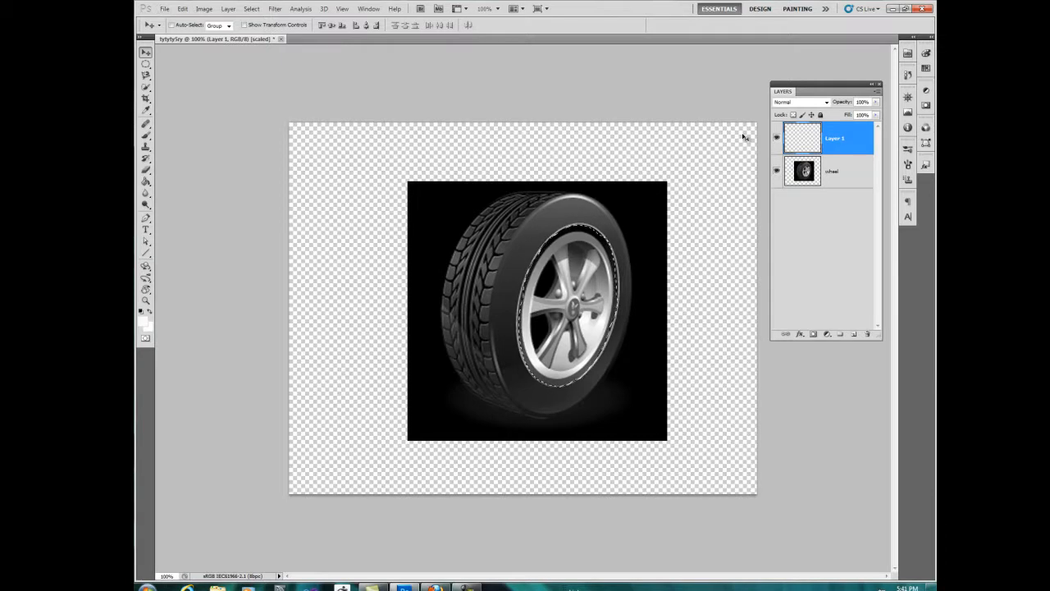
Step: Copy the selected rim from the wheel layer to a new layer and inspect it by toggling layer visibility, leaving the wheel layer hidden
key("alt+bracketleft")
key("ctrl+j")
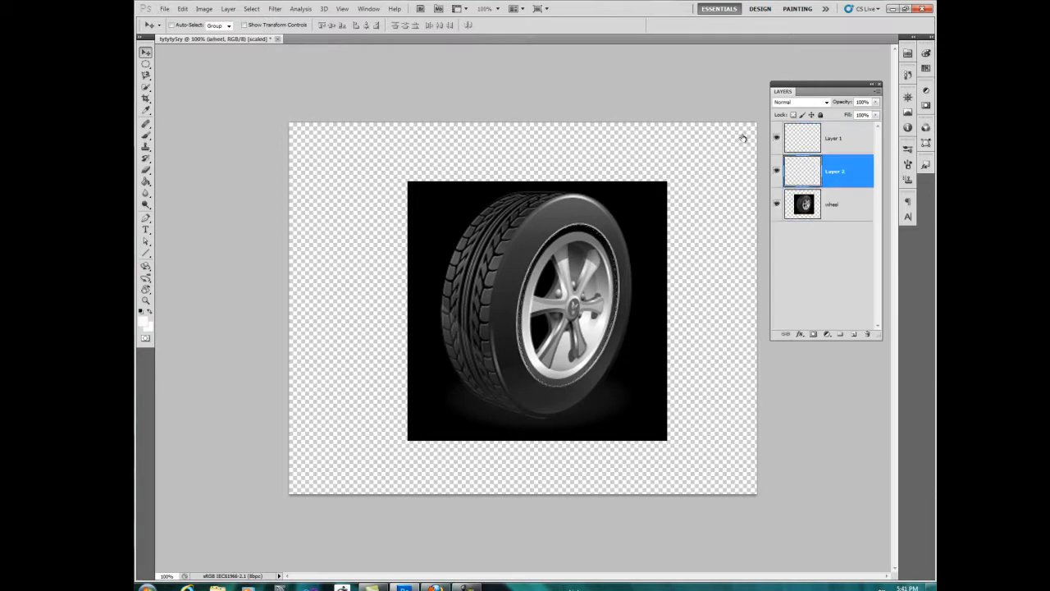
left_click(777, 205)
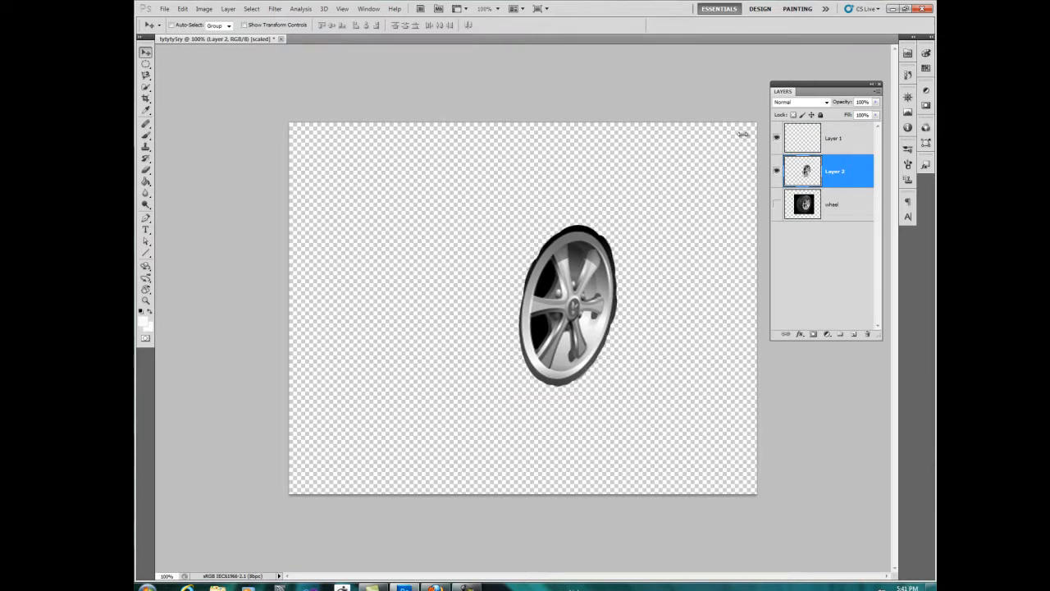
left_click(777, 204)
left_click(777, 170)
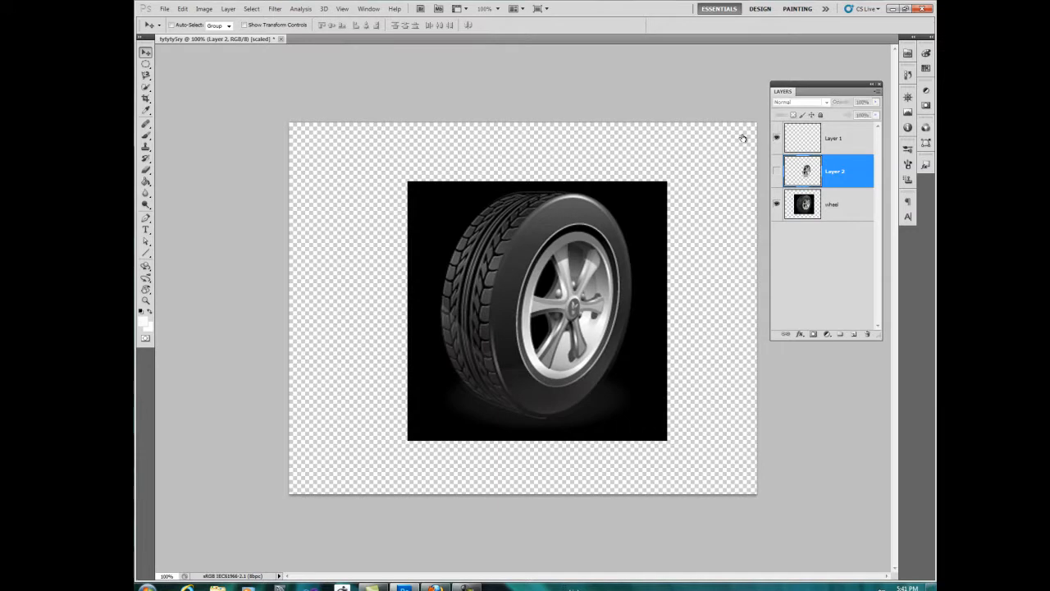
left_click(777, 171)
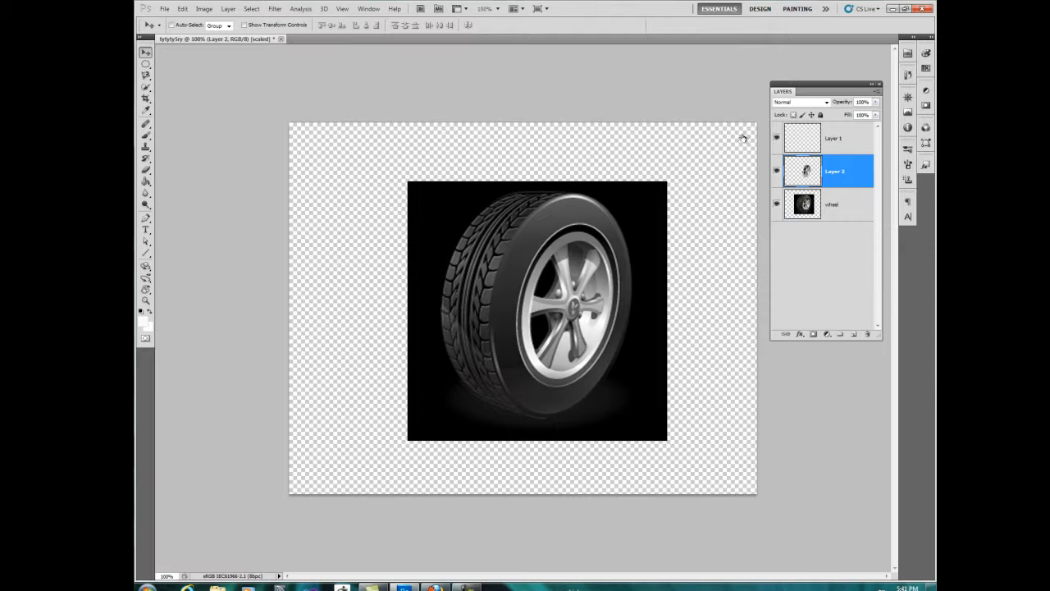
left_click(833, 204)
left_click(777, 205)
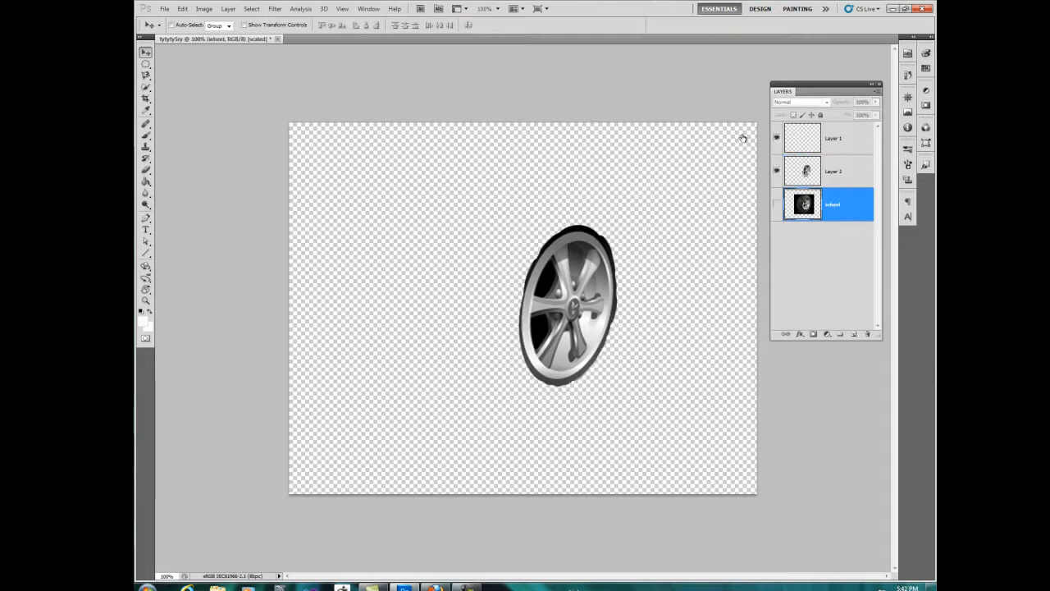
Step: Add Color Overlay, Gradient Overlay, Pattern Overlay and Stroke effects to Layer 2, and show the wheel layer again
left_click(833, 171)
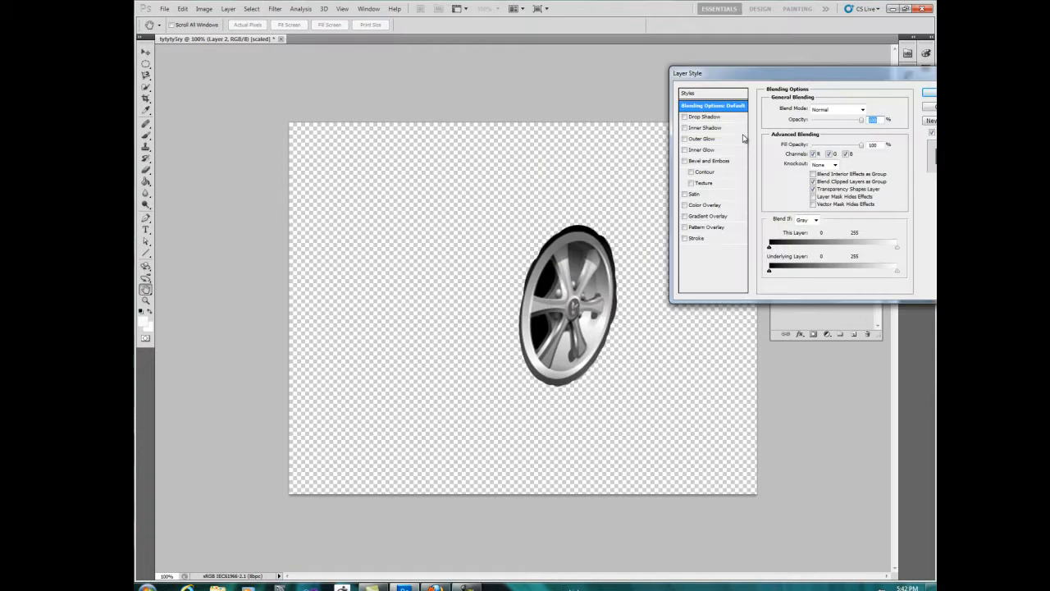
left_click(685, 205)
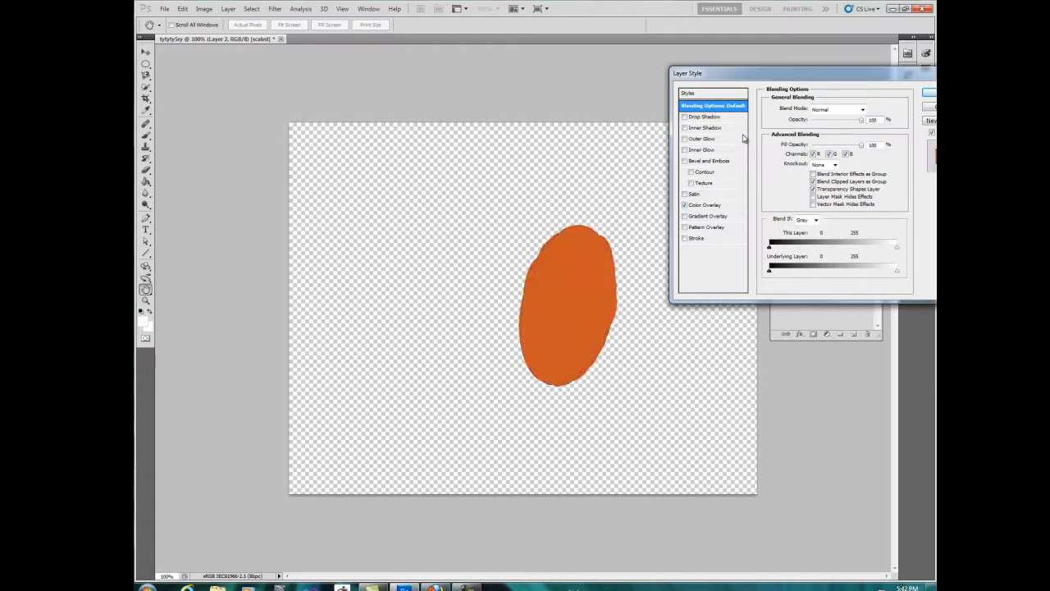
left_click(685, 227)
left_click(685, 238)
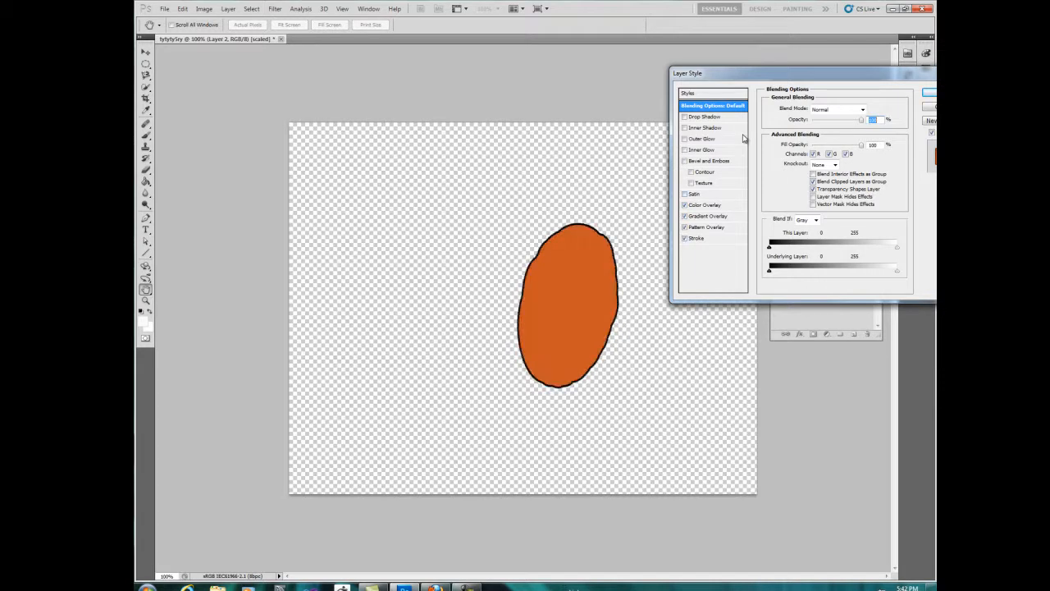
left_click_drag(745, 73, 642, 83)
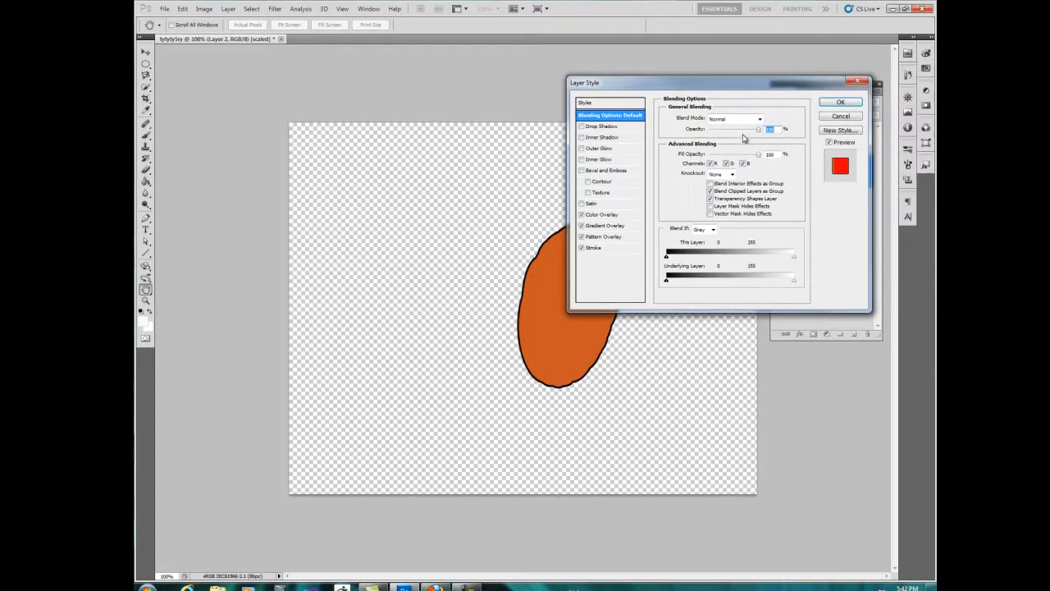
key("Return")
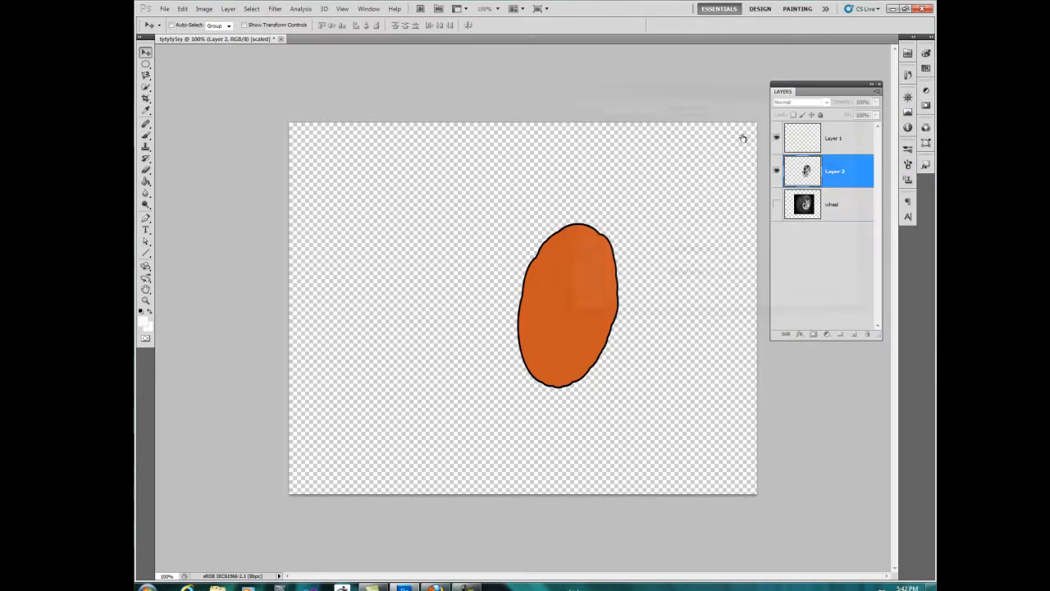
left_click(776, 252)
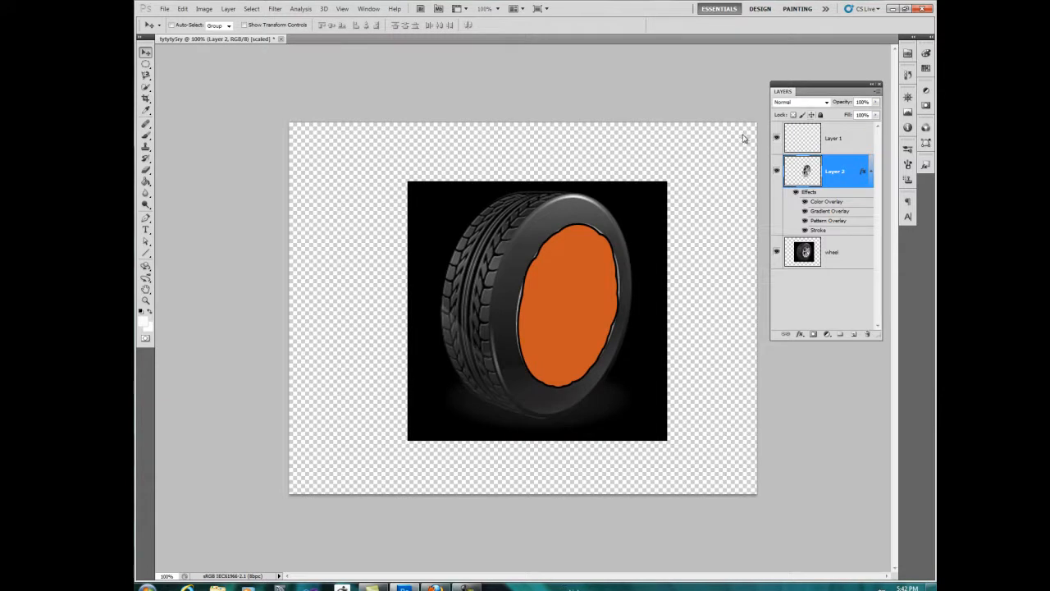
Step: Try Multiply and several further blend modes on Layer 2, and deselect all layers
left_click(826, 103)
left_click(785, 120)
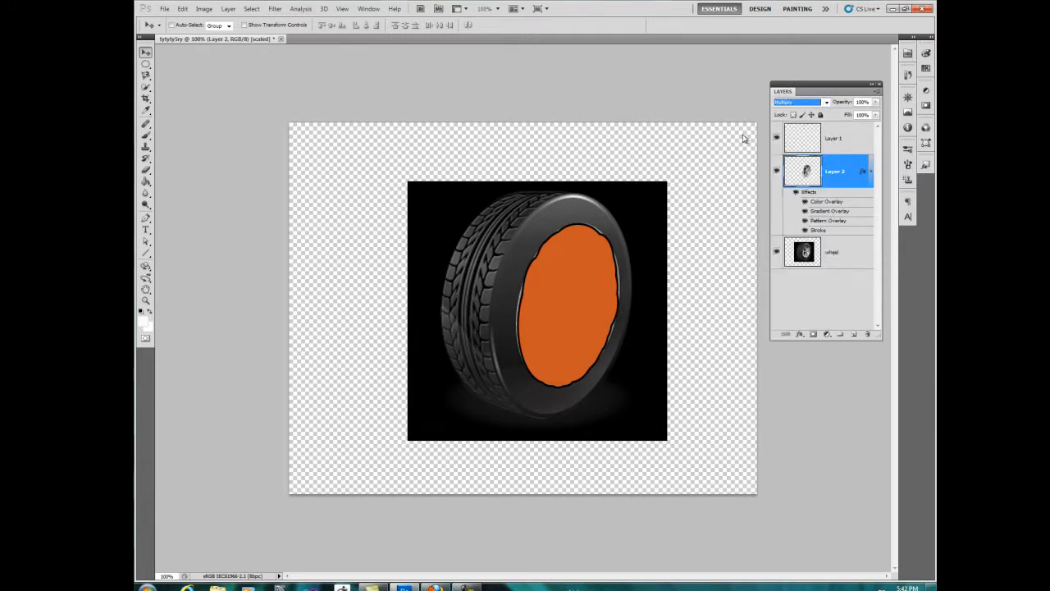
key("Down")
key("Down")
key("Down")
key("Down")
key("Down")
left_click(742, 138)
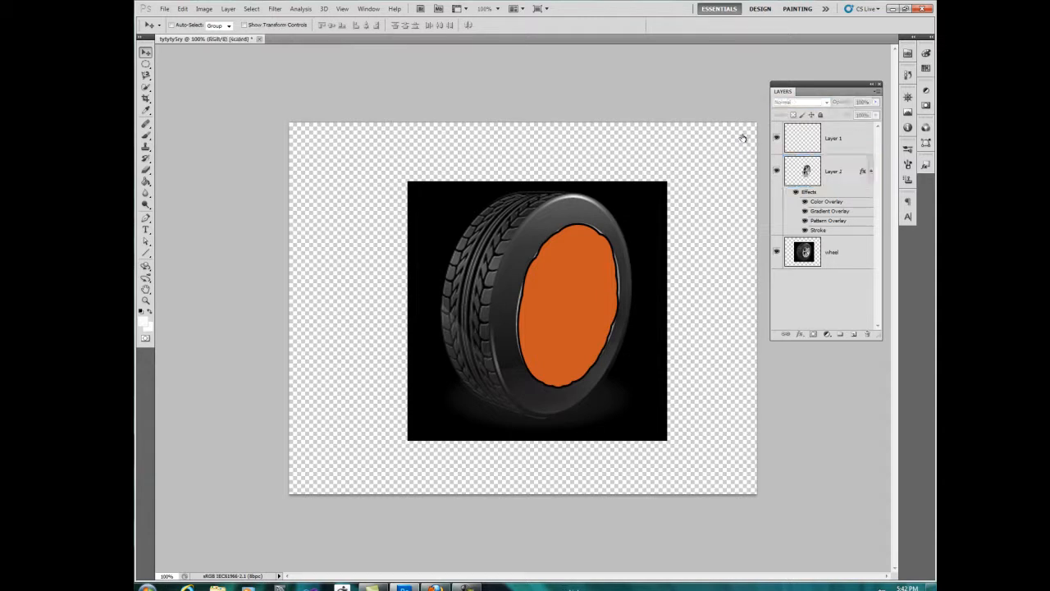
Step: Reselect Layer 2, hide all of its layer effects and try the Darken and Dissolve blend modes on it
key("ctrl+z")
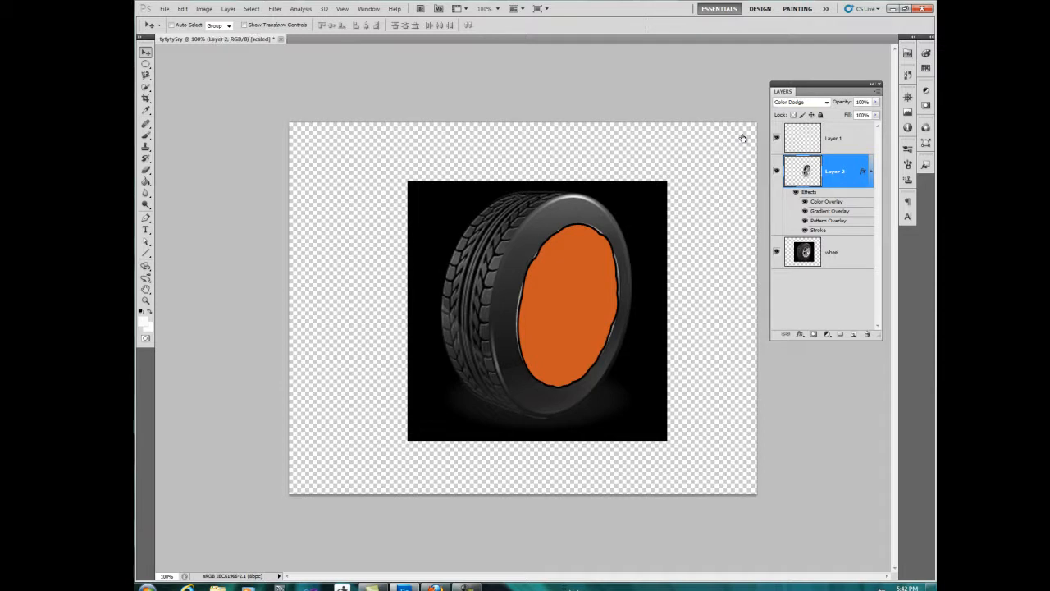
left_click(796, 192)
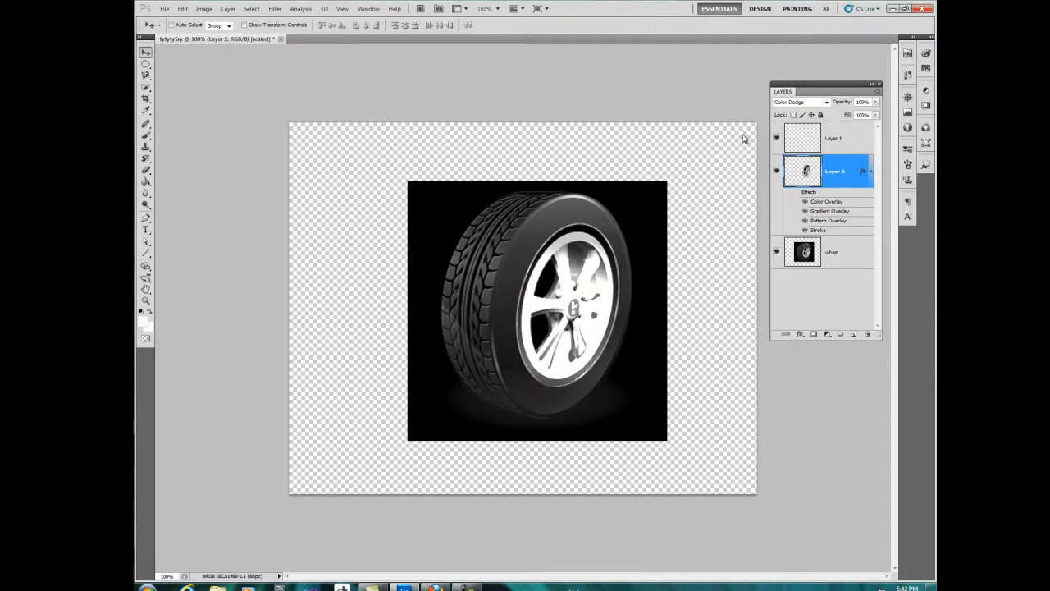
left_click(826, 102)
left_click(827, 103)
scroll(743, 138, "up", 9)
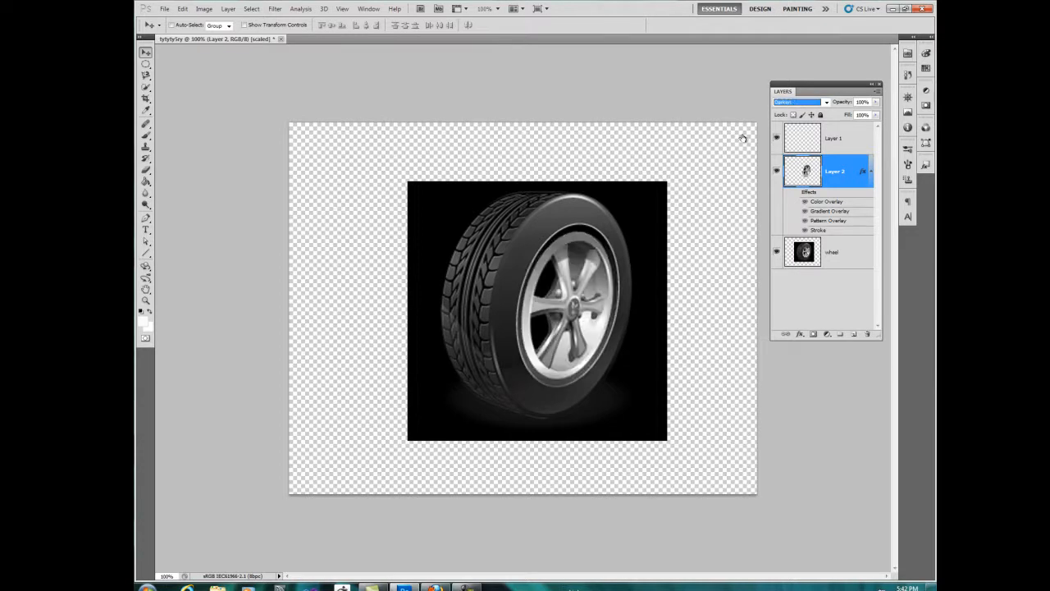
key("Up")
key("alt+bracketright")
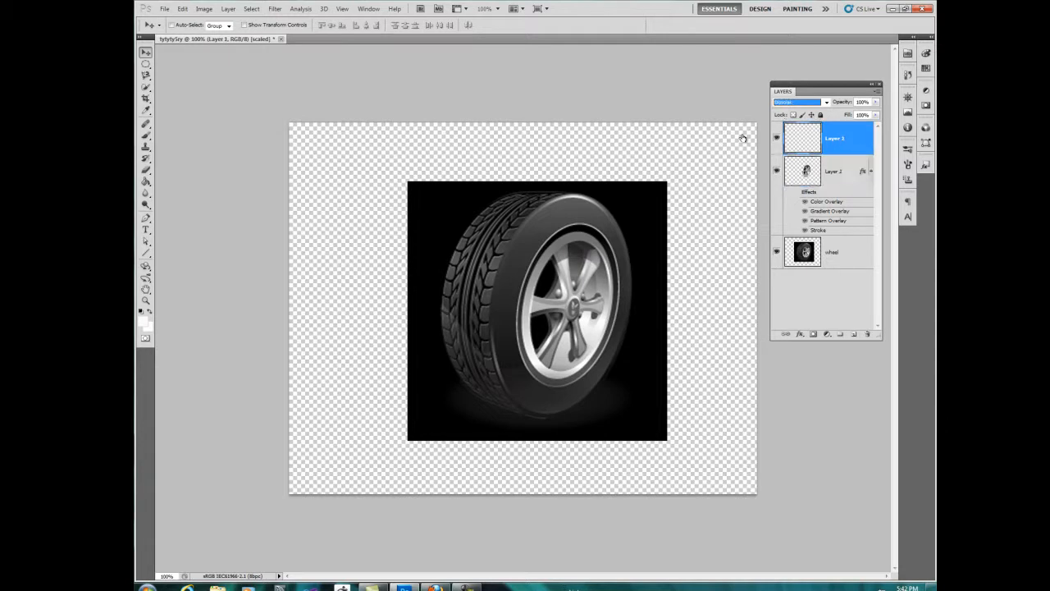
key("alt+bracketleft")
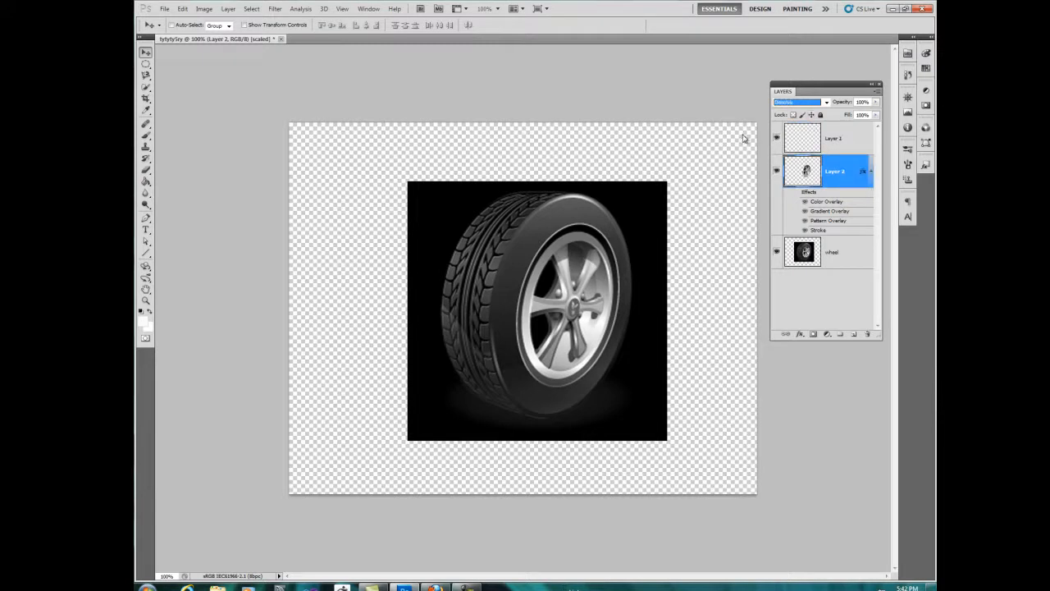
Step: Try the Hard Light blend mode on Layer 2, and set the layer to Linear Light
left_click(827, 103)
left_click(800, 247)
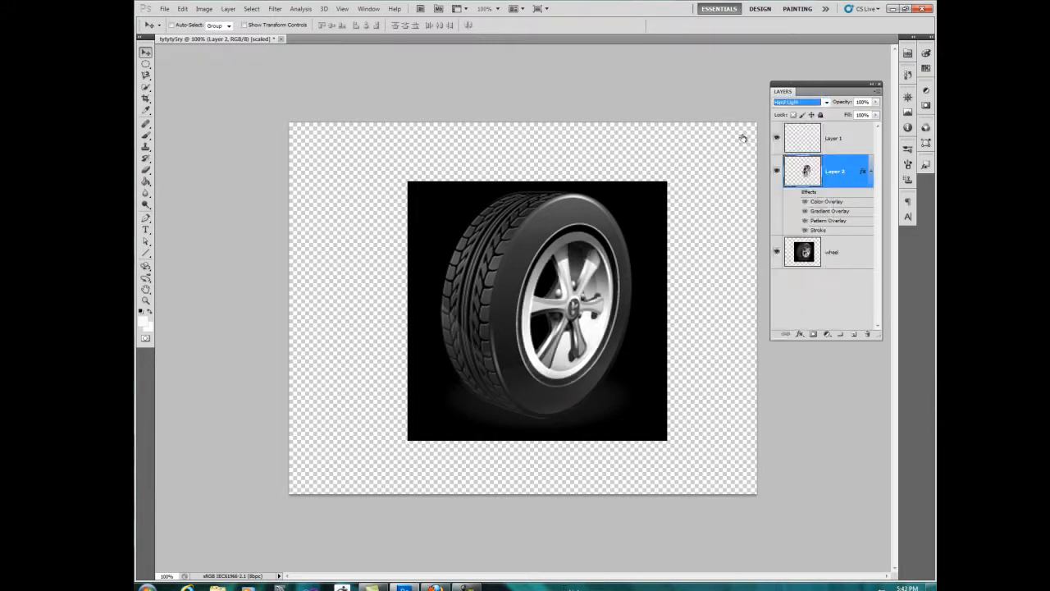
left_click(826, 102)
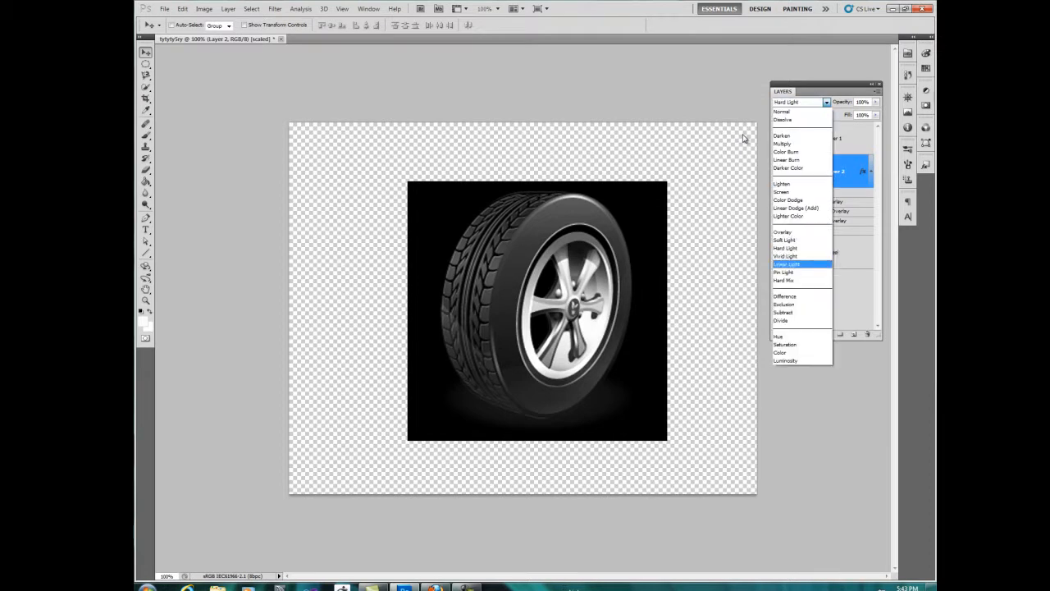
key("Return")
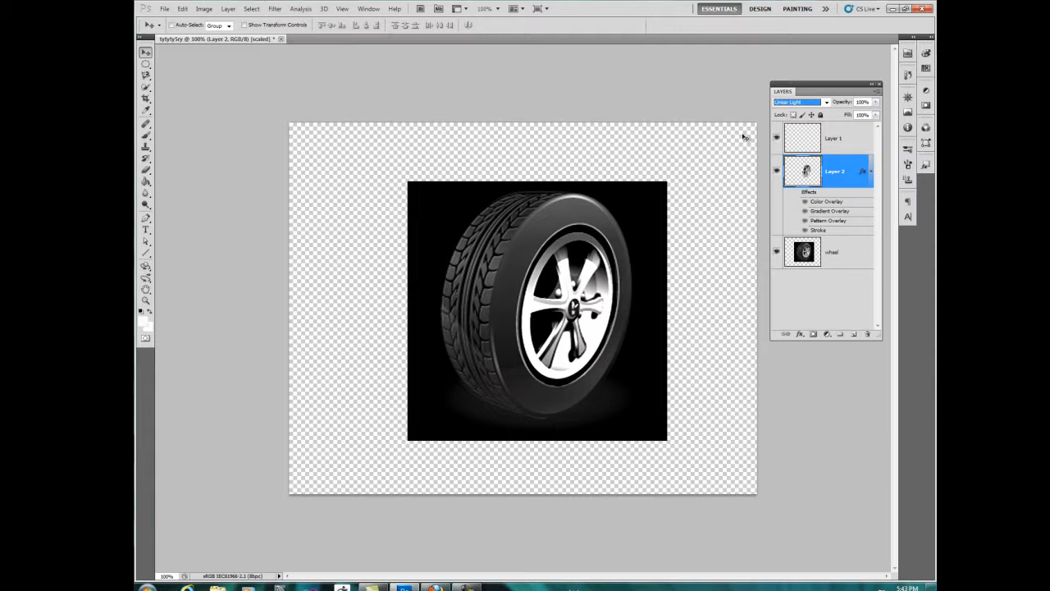
Step: Use the Magic Wand to select the area around the rim on Layer 2 and the black areas on the wheel layer, and deselect
left_click(146, 87)
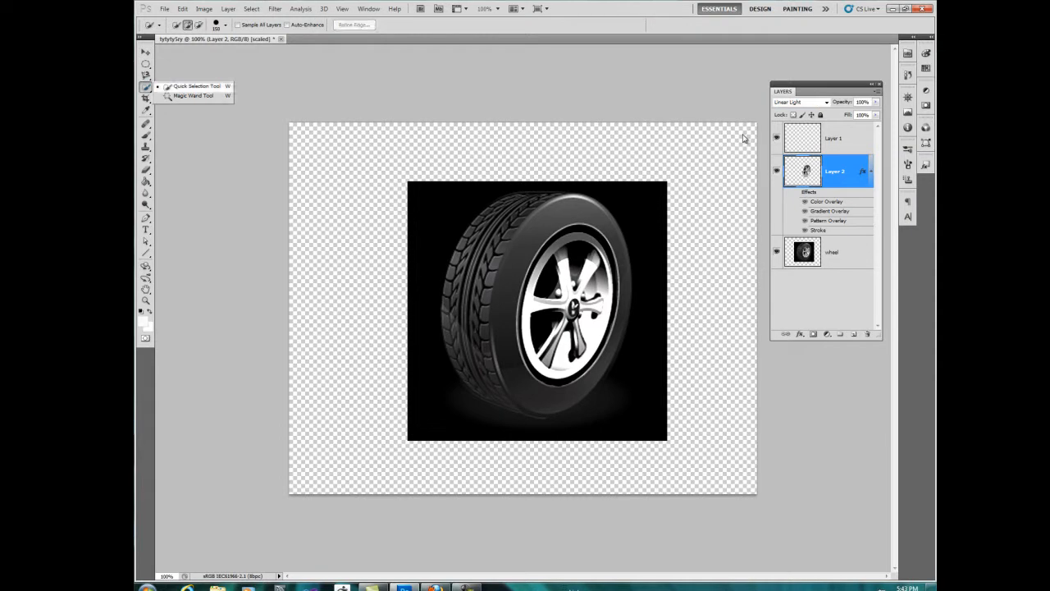
left_click(192, 95)
left_click(743, 137)
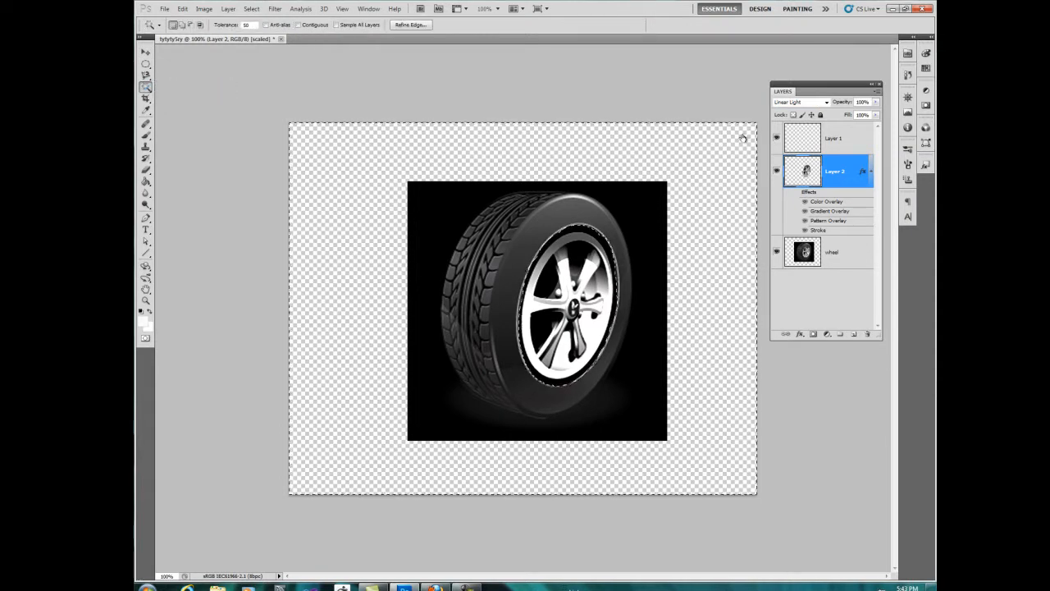
left_click(833, 252)
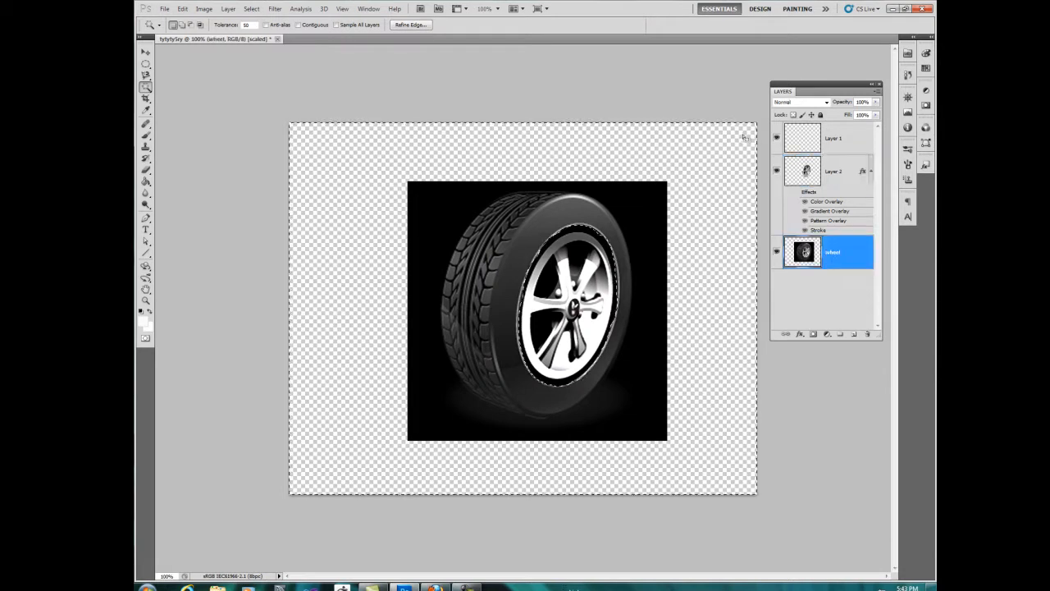
left_click(742, 135)
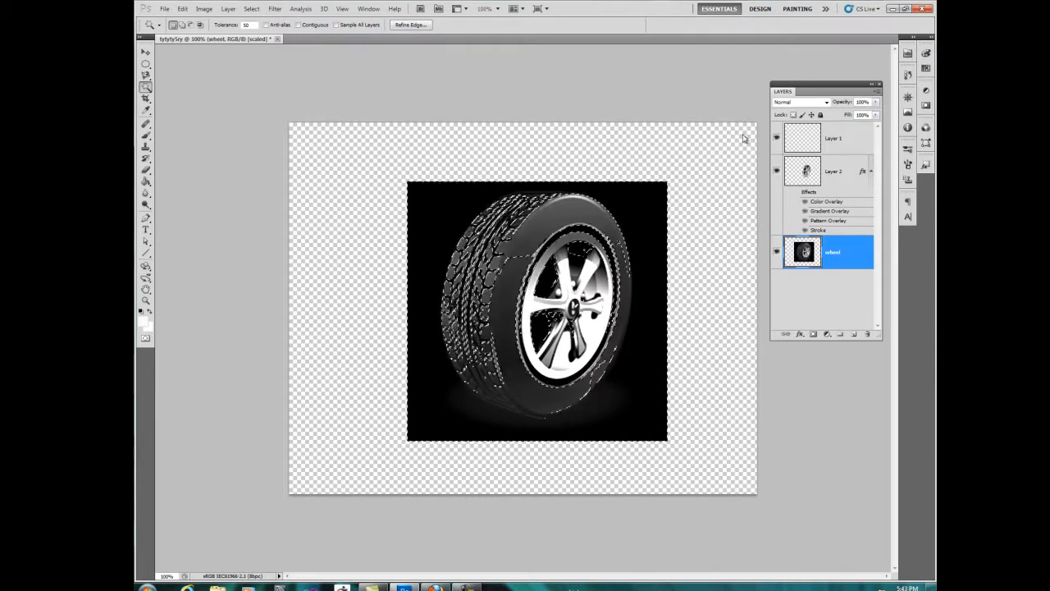
key("ctrl+d")
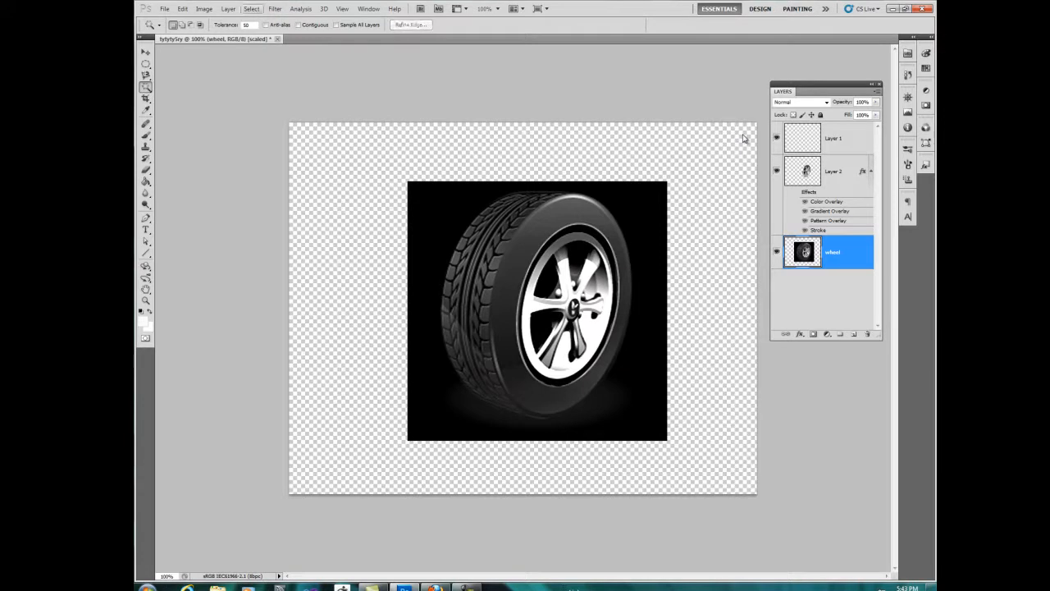
Step: Start a Color Range selection on the wheel layer and add more image colors to the sampled range
key("alt+s")
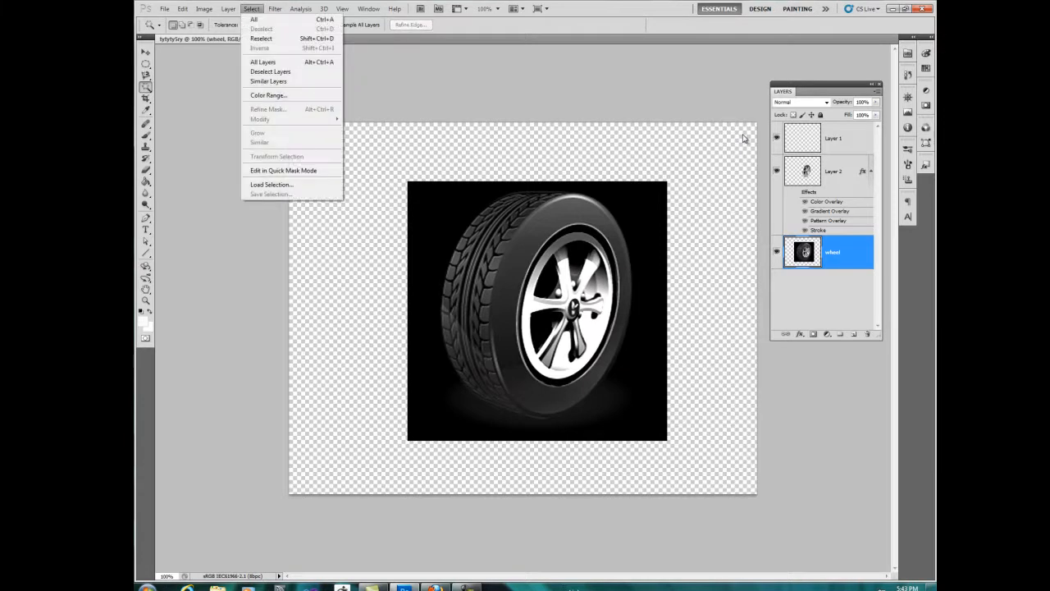
key("Down")
key("Down")
key("Down")
key("Down")
key("Down")
key("Down")
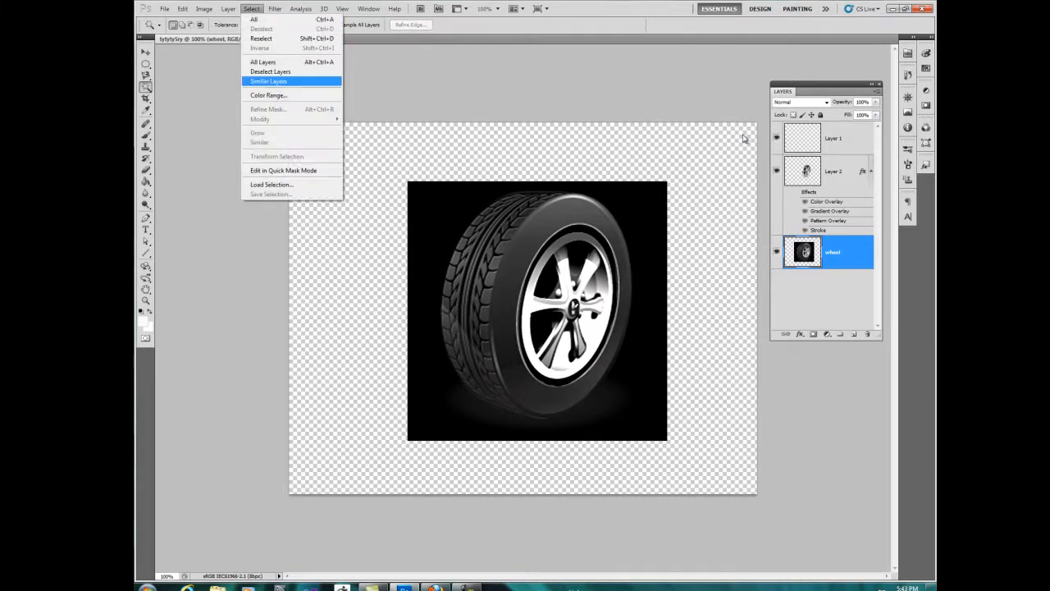
key("Up")
key("Down")
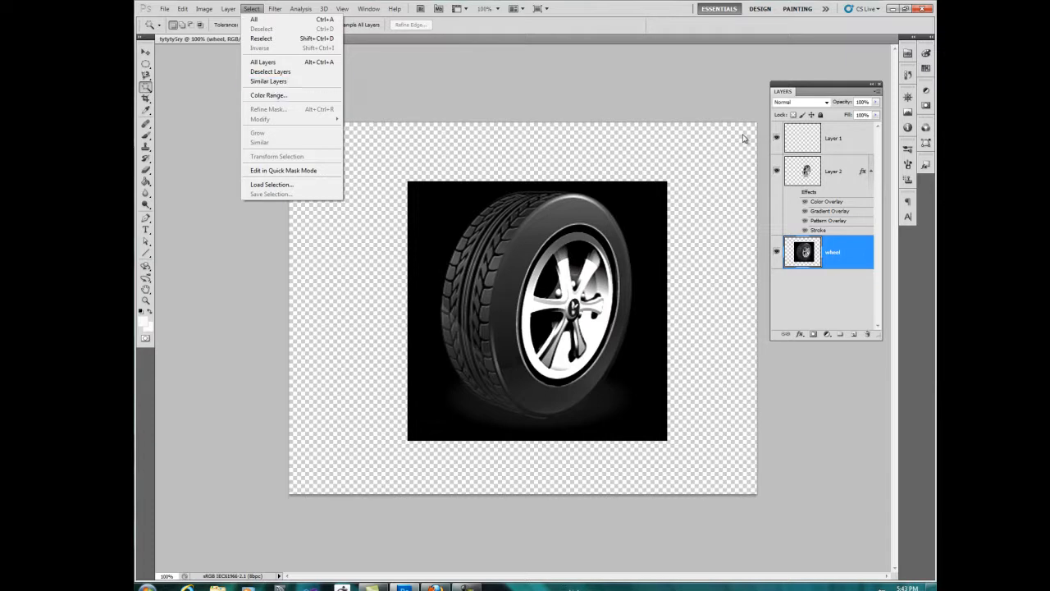
key("Return")
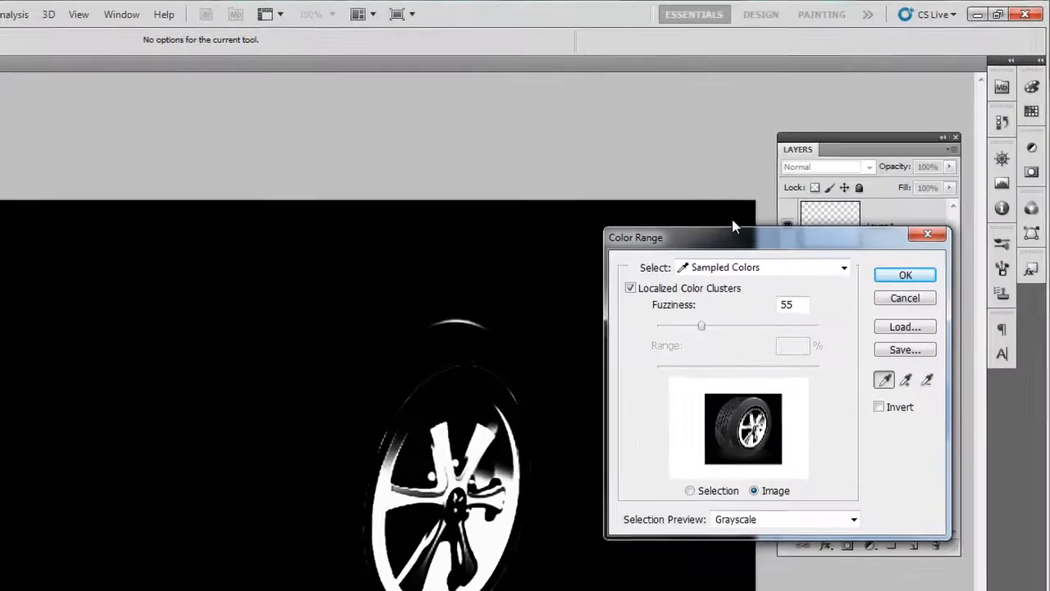
left_click(947, 291)
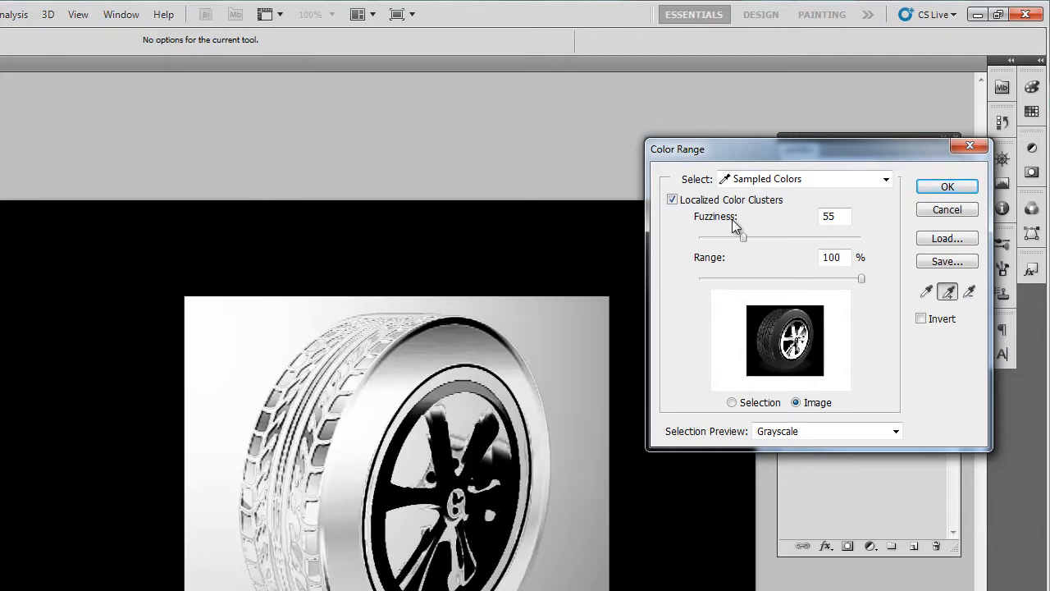
Step: Set the Color Range's range to 43% and fuzziness to 23, subtract sampled tones in Selection preview, and apply the selection
left_click_drag(861, 279, 770, 279)
left_click_drag(744, 237, 718, 237)
left_click(732, 402)
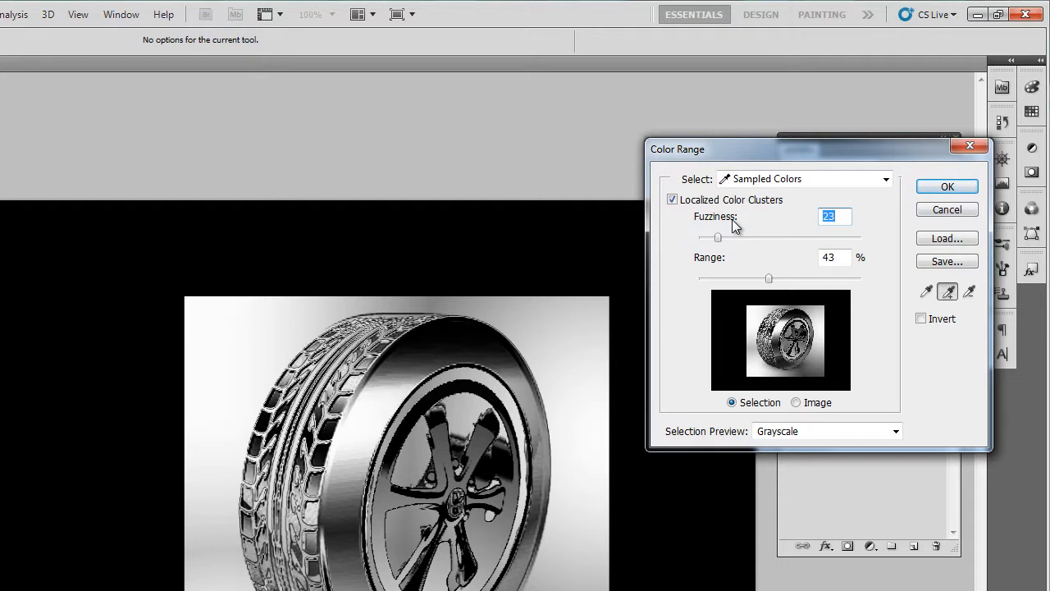
key("alt")
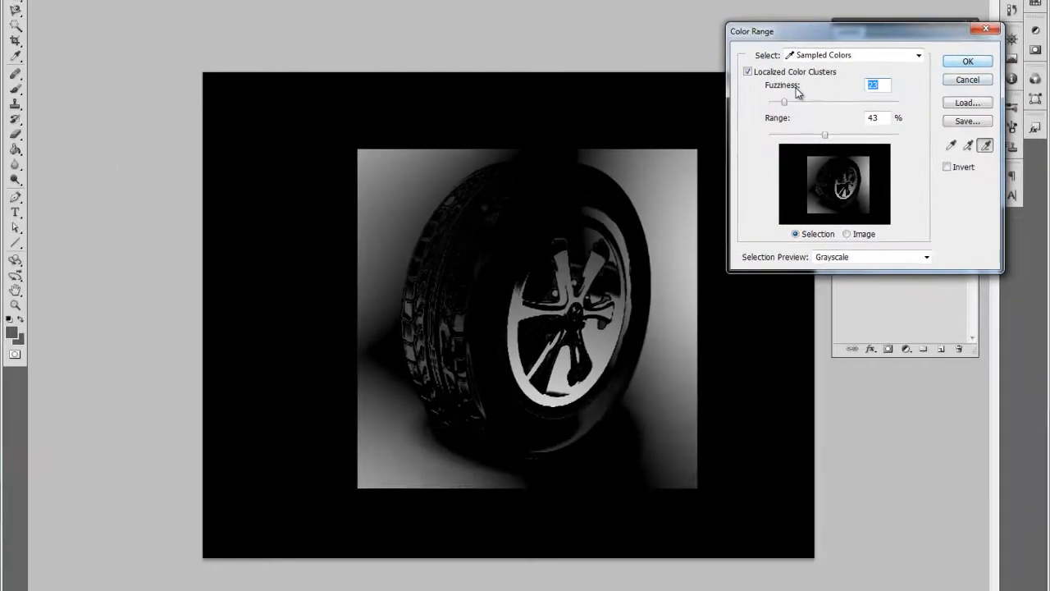
key("Return")
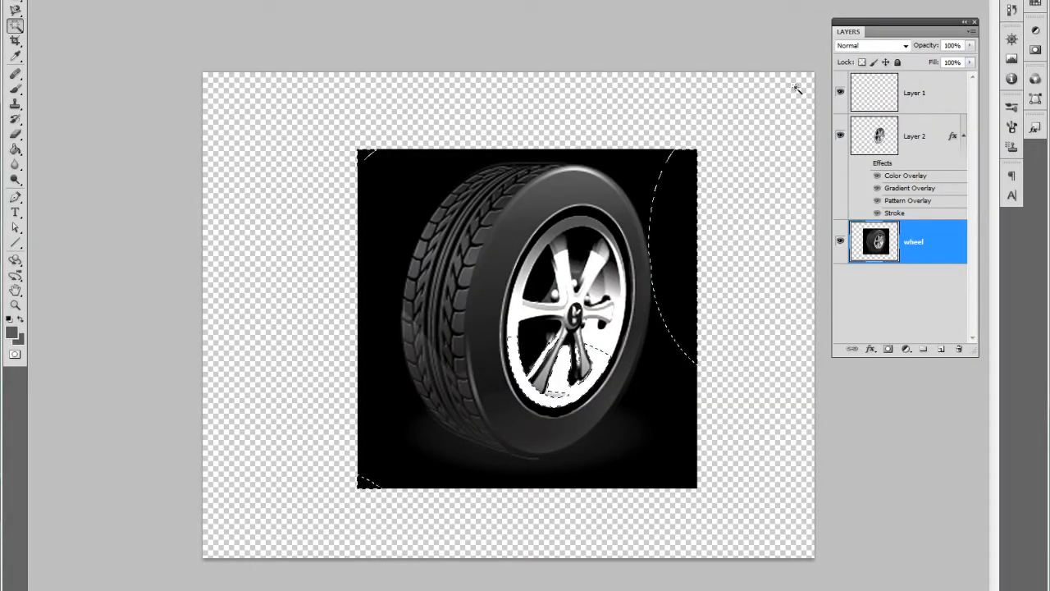
Step: Deselect the color range selection and close the wheel document without saving it
left_click(800, 90)
key("v")
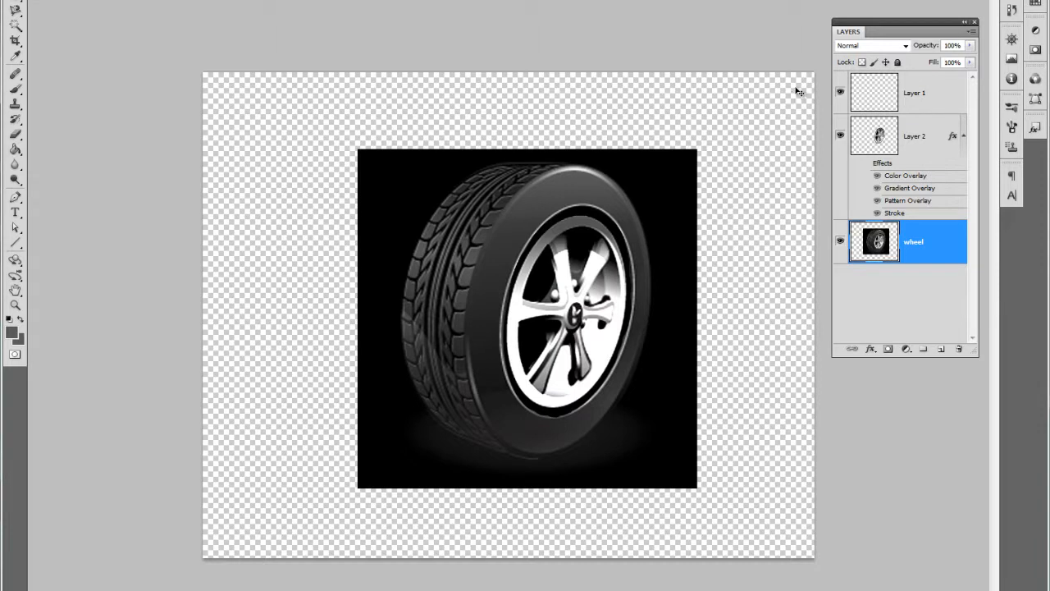
key("ctrl+w")
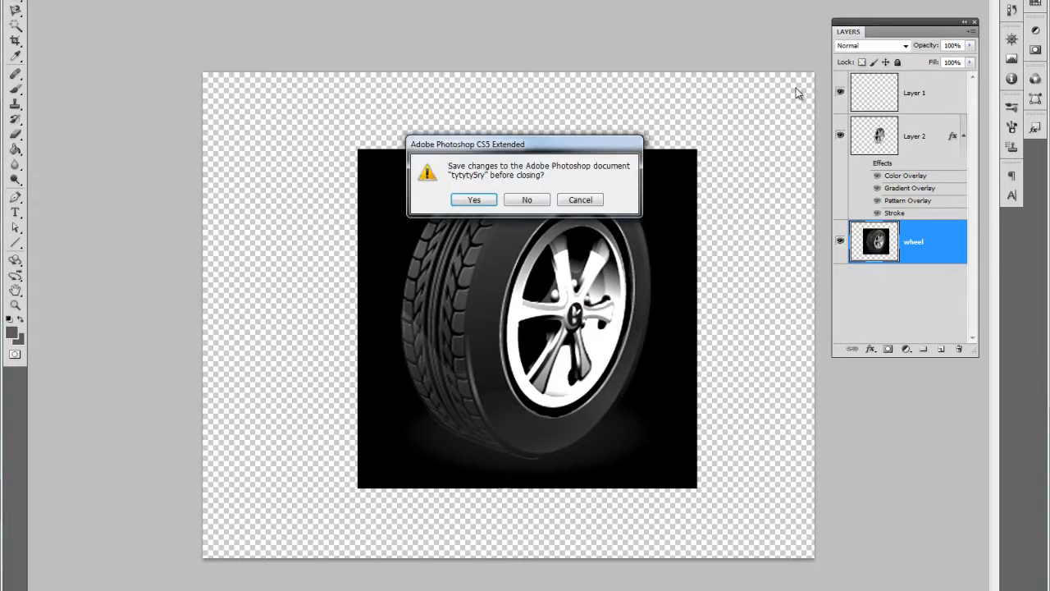
key("n")
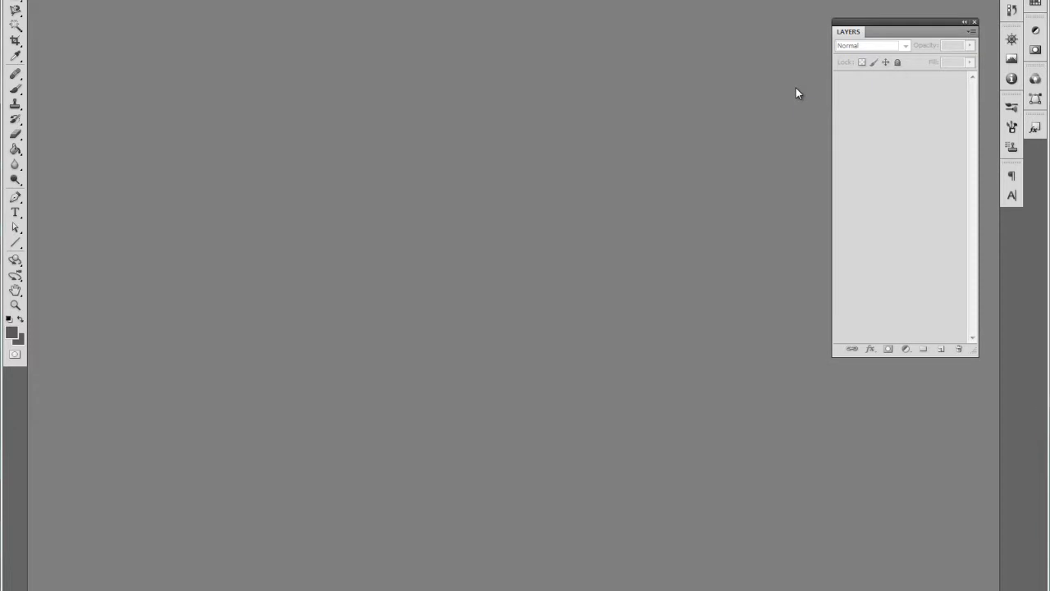
Step: Switch to Firefox and search Google Images for "cats"
key("alt+Tab")
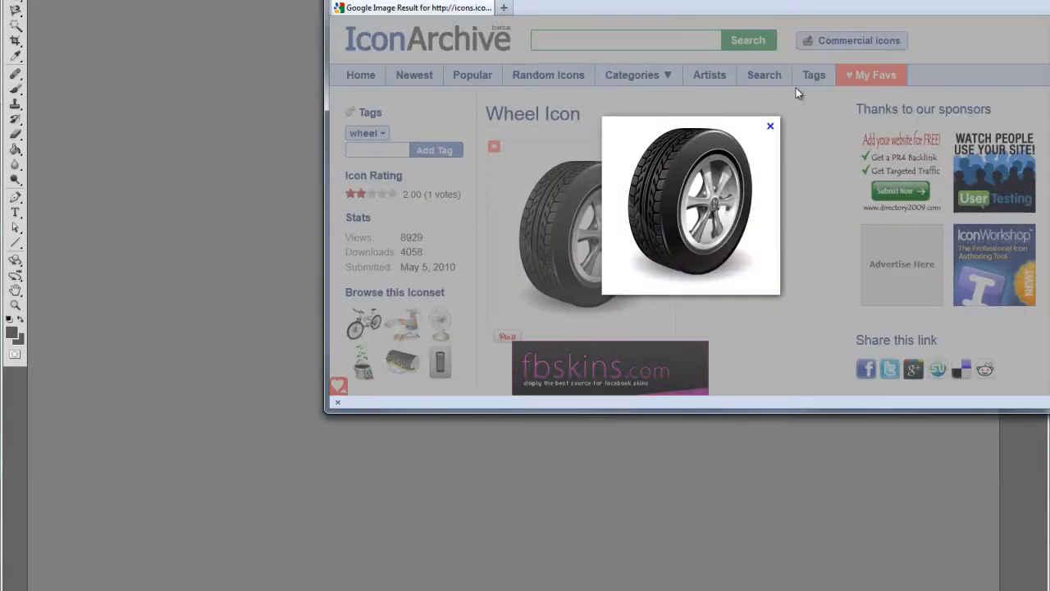
left_click_drag(796, 2, 563, 32)
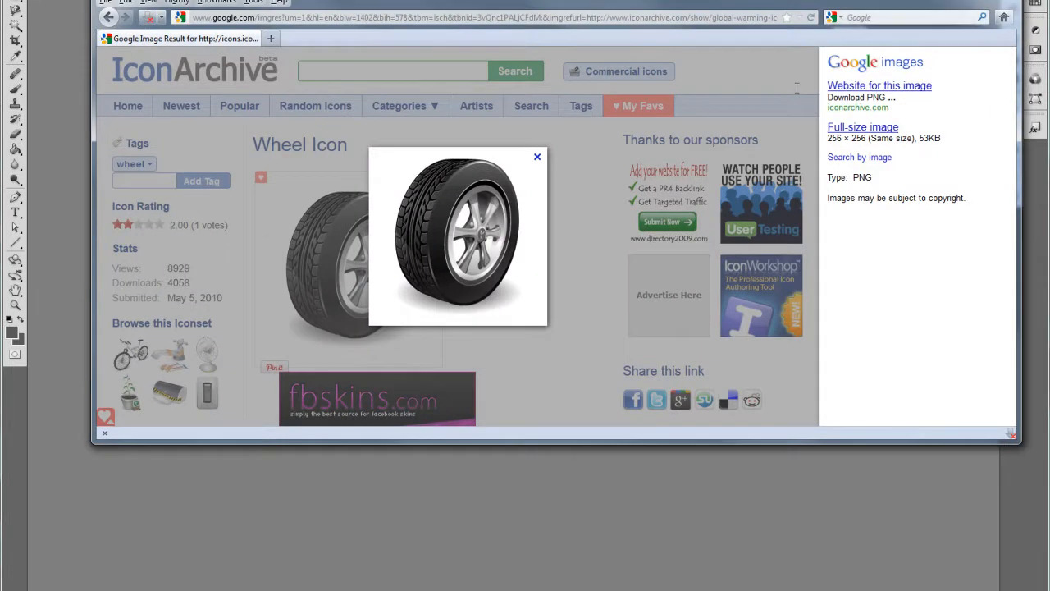
type("cats")
key("Return")
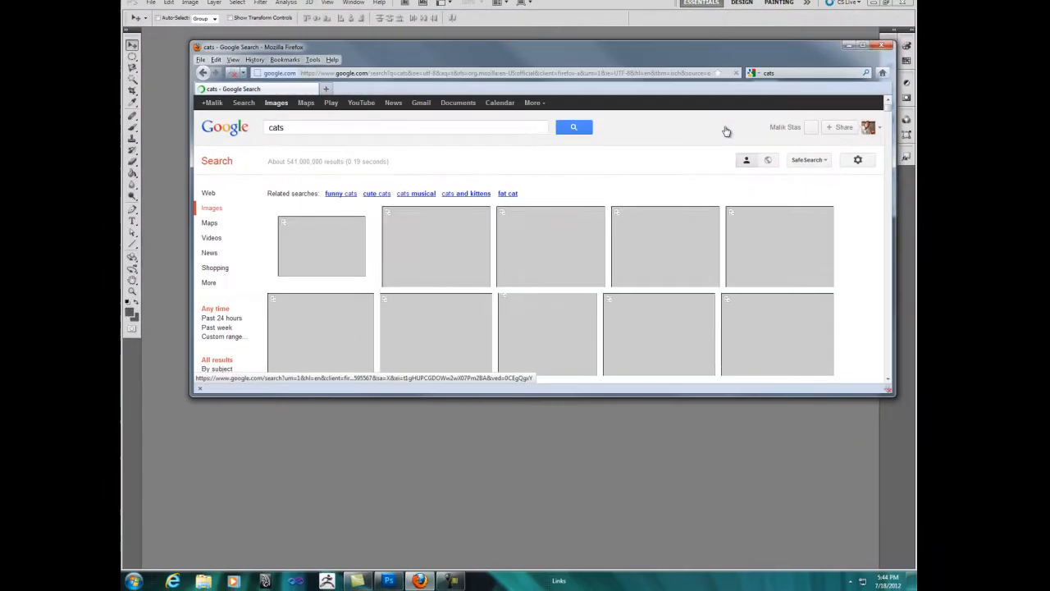
Step: Bring the picture of the standing kitten from the image results into the empty Photoshop workspace
left_click_drag(525, 46, 693, 8)
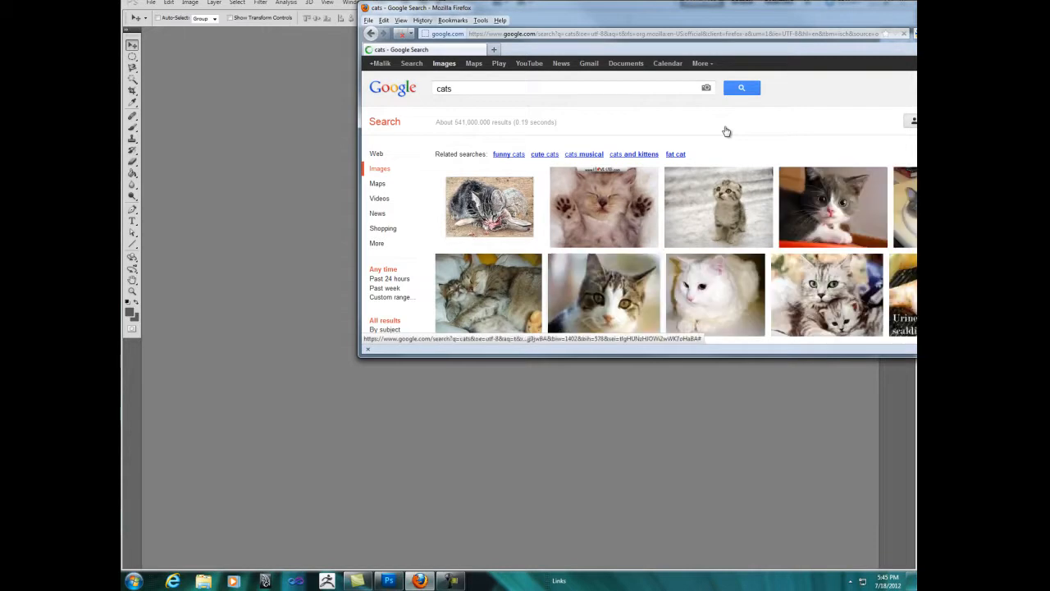
scroll(726, 131, "down", 1)
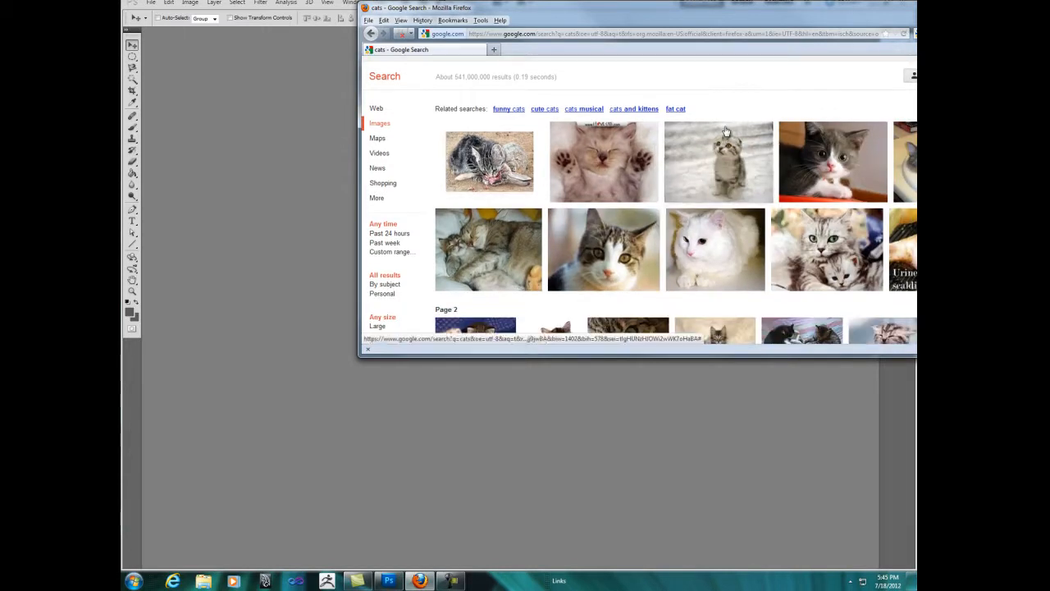
left_click(726, 131)
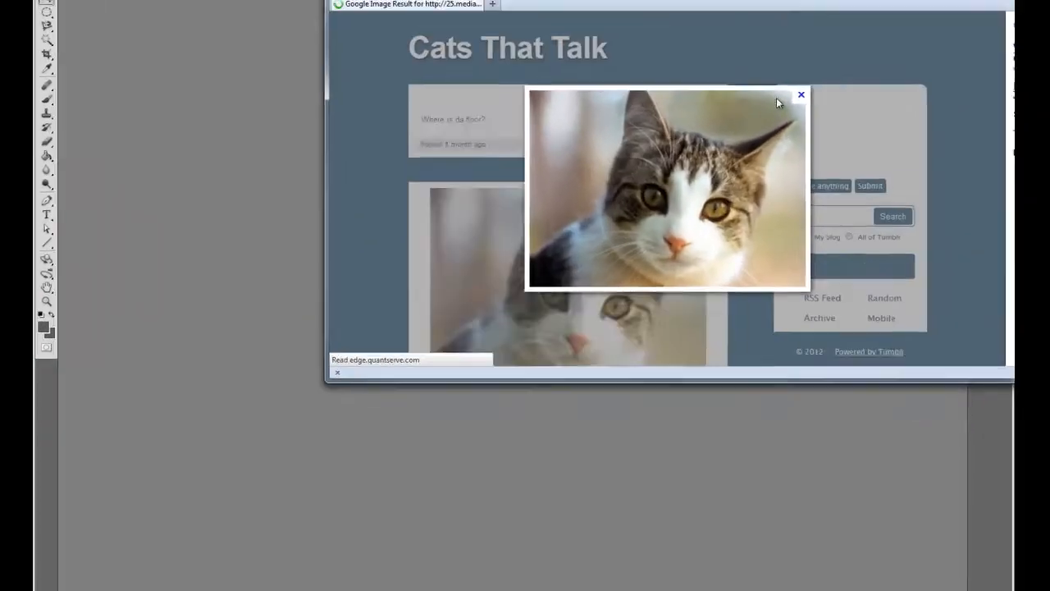
left_click_drag(728, 127, 335, 122)
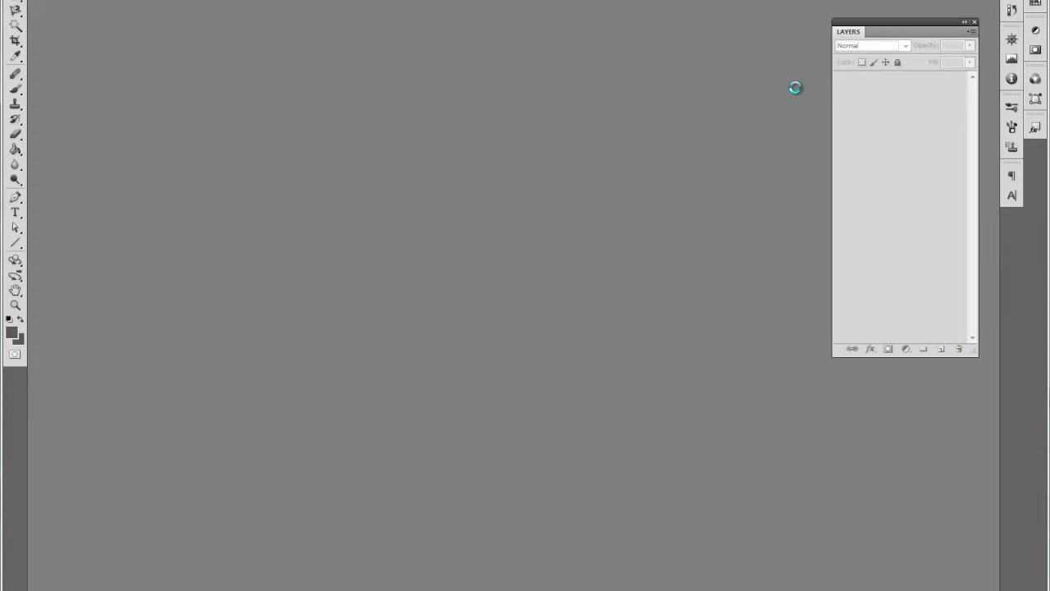
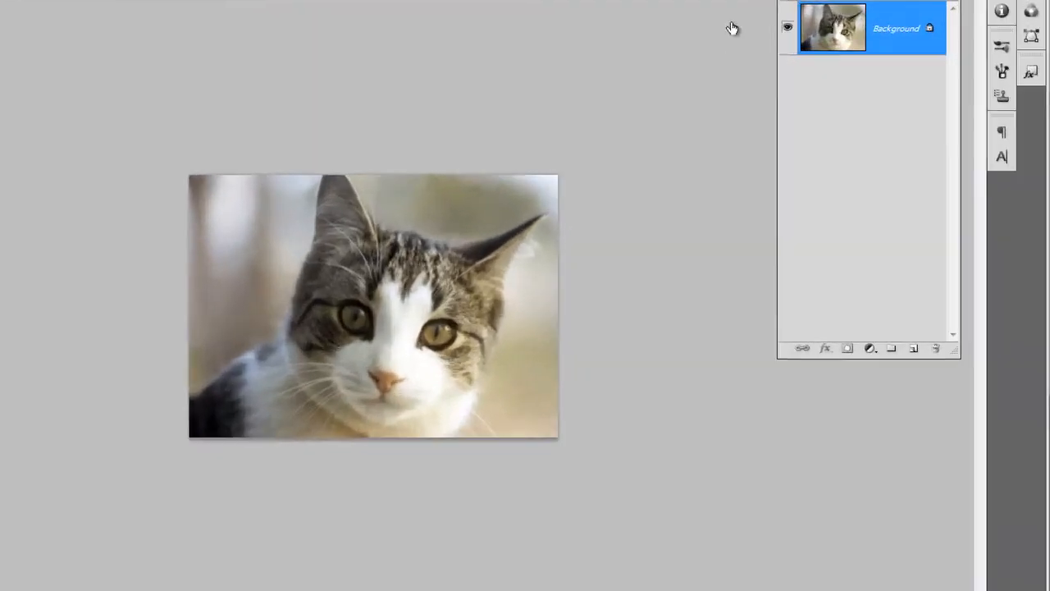
Step: Convert the Background into a regular layer named cat
double_click(771, 146)
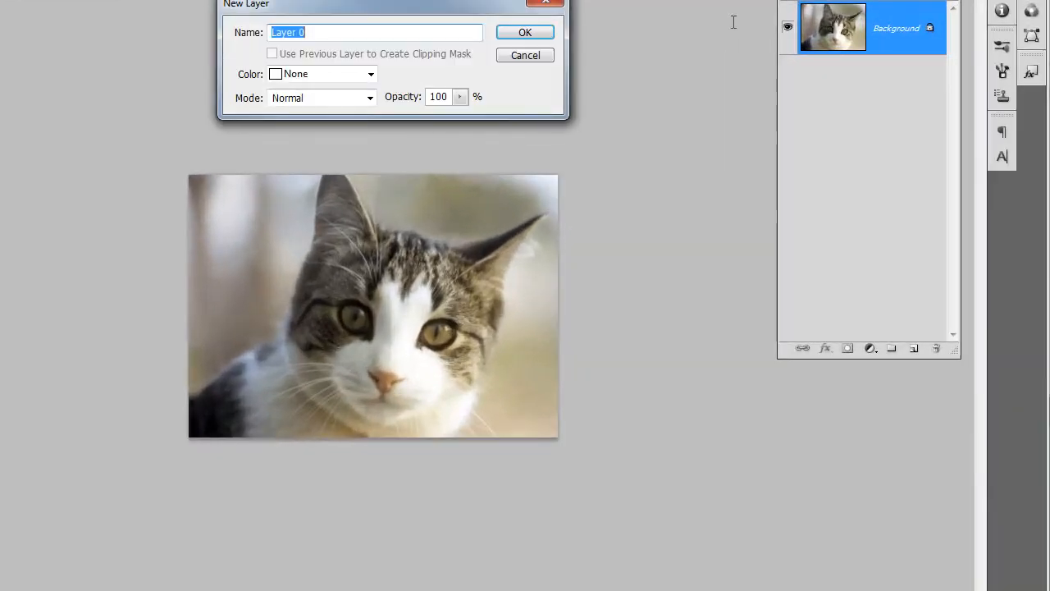
type("cat")
key("Return")
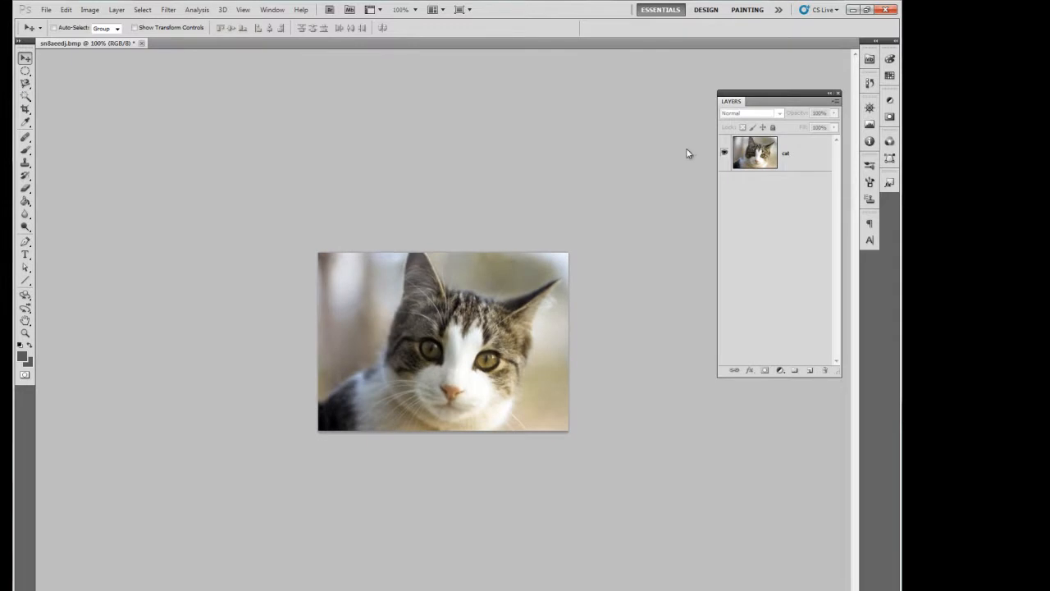
Step: Try to select the blurred background of the cat layer with the Magic Wand, adding further areas to the selection
left_click(26, 96)
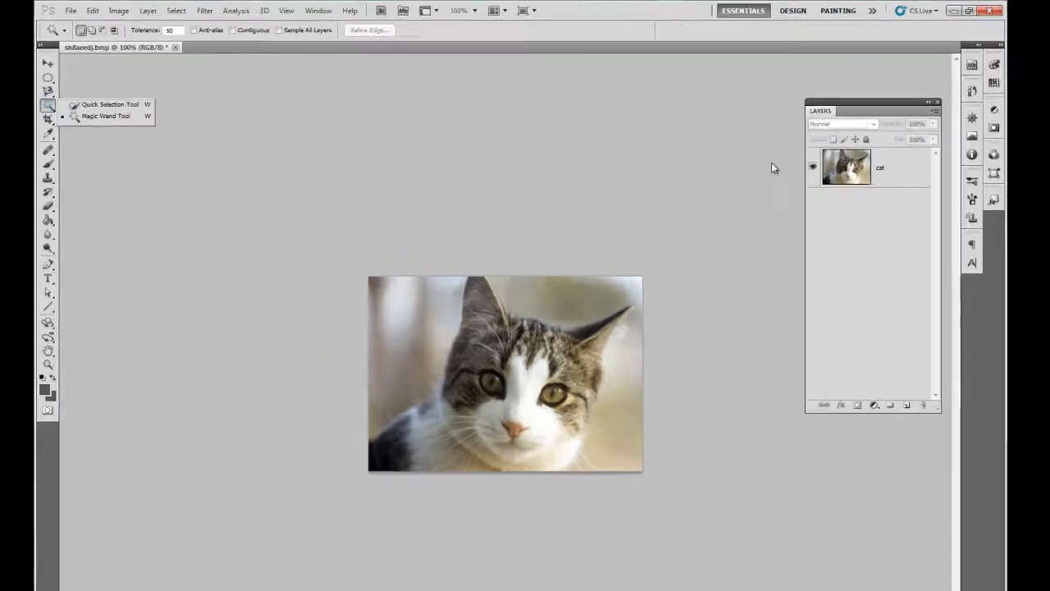
left_click(75, 105)
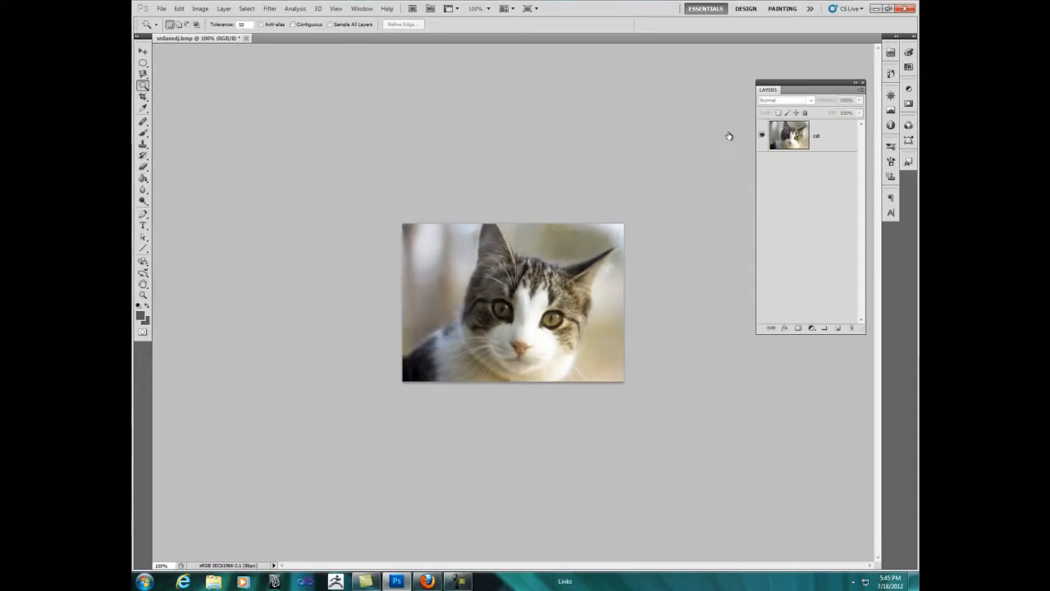
left_click(821, 136)
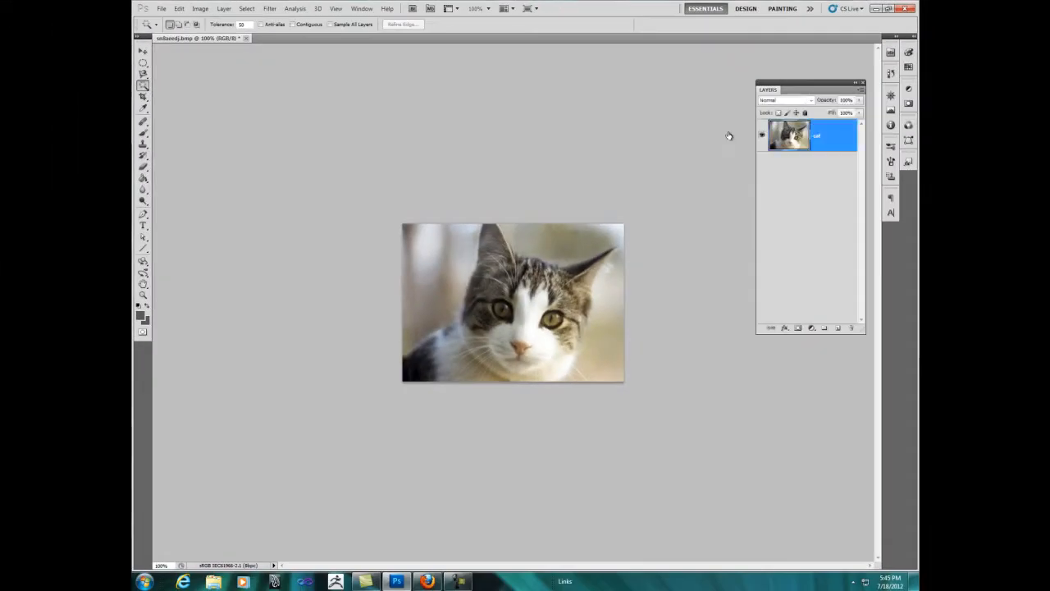
left_click(606, 316)
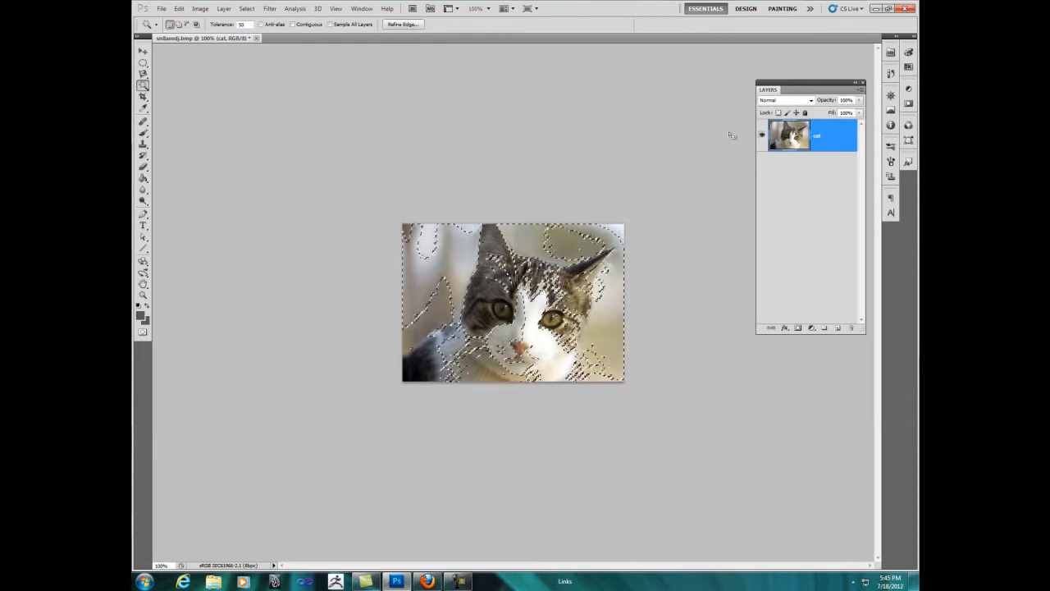
left_click(575, 242)
left_click(605, 287)
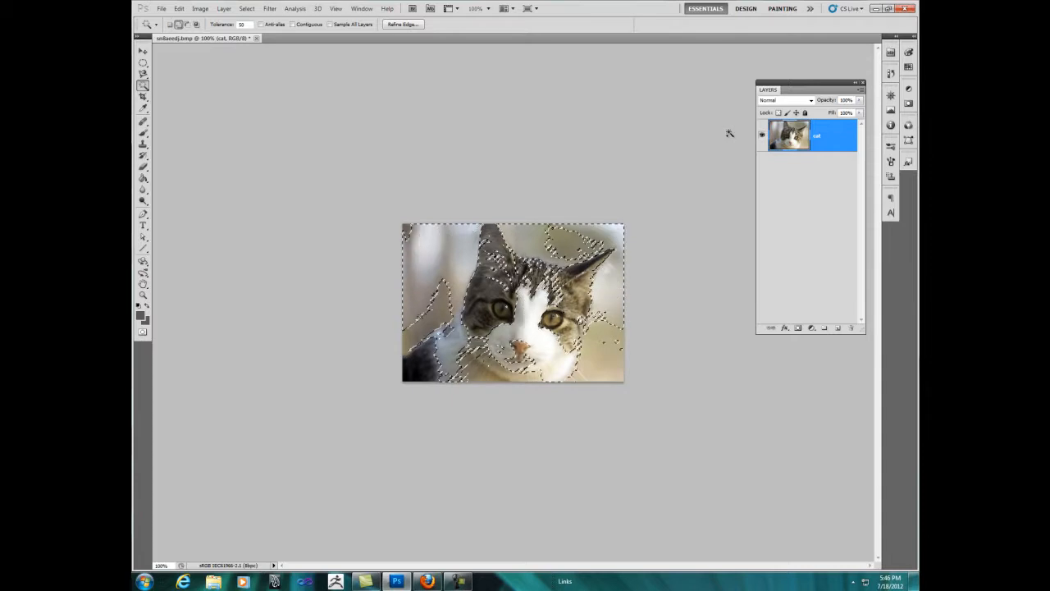
left_click(497, 271)
Step: Clear the current selection and trace freehand around the cat's ears, head and body with the Lasso tool
left_click(144, 74)
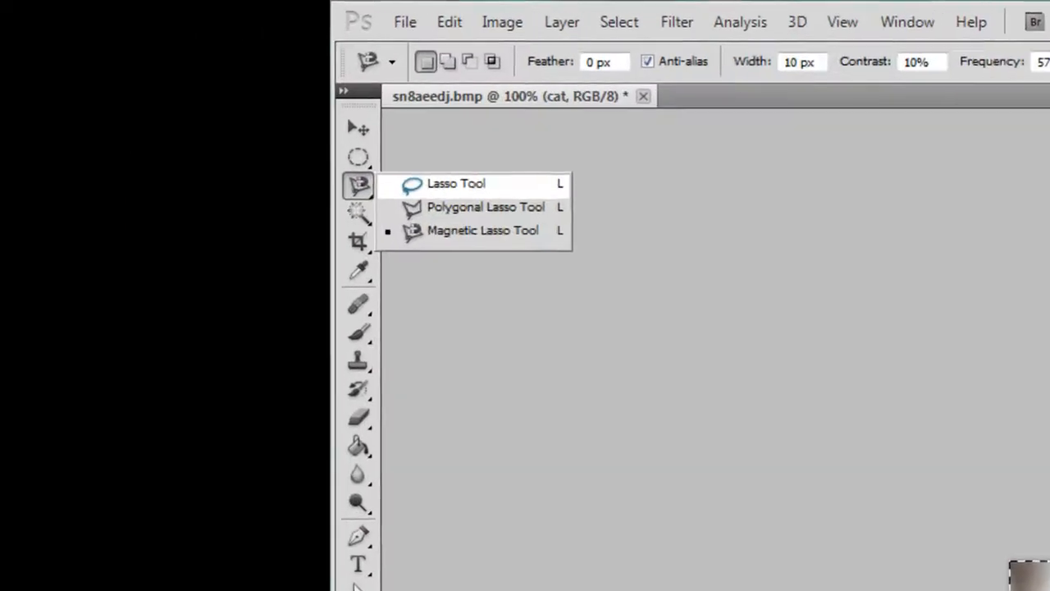
left_click(182, 74)
key("ctrl+d")
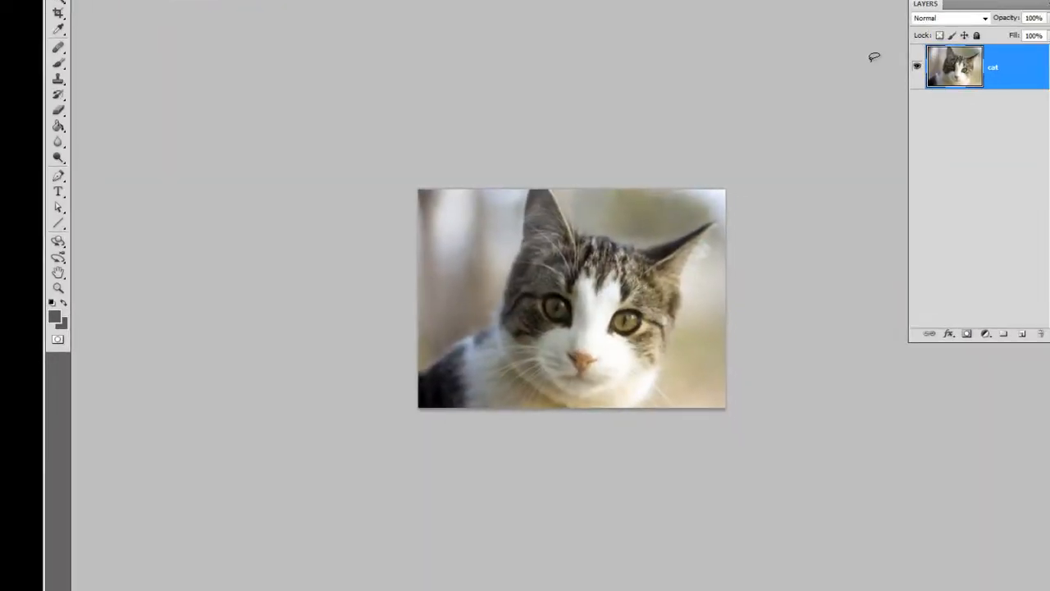
right_click(532, 200)
left_click(871, 61)
left_click_drag(650, 391, 658, 366)
left_click_drag(674, 316, 682, 273)
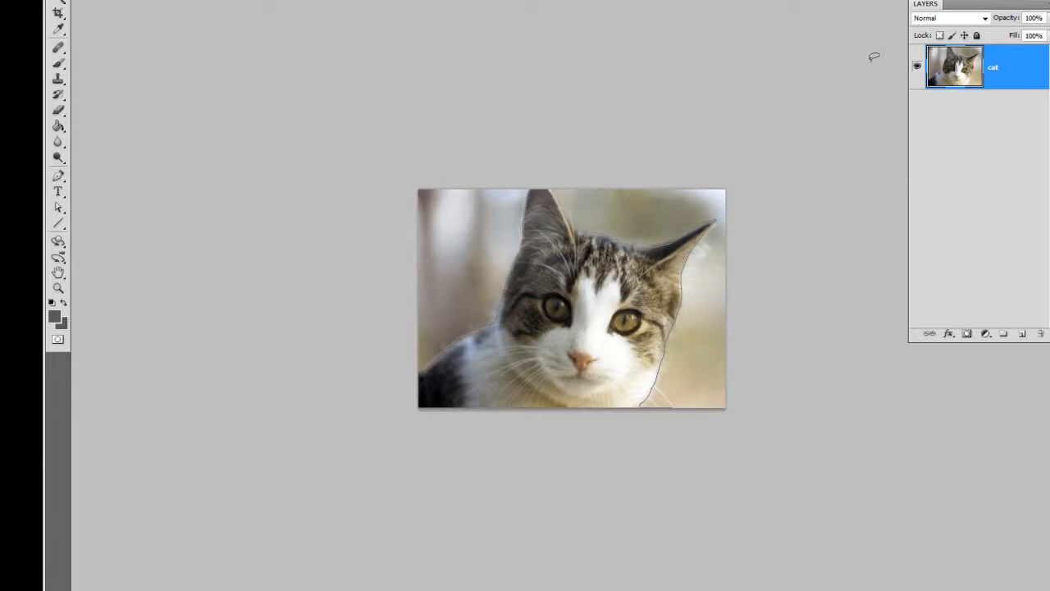
mouse_move(559, 205)
left_mouse_down()
mouse_move(540, 184)
mouse_move(516, 216)
left_mouse_up()
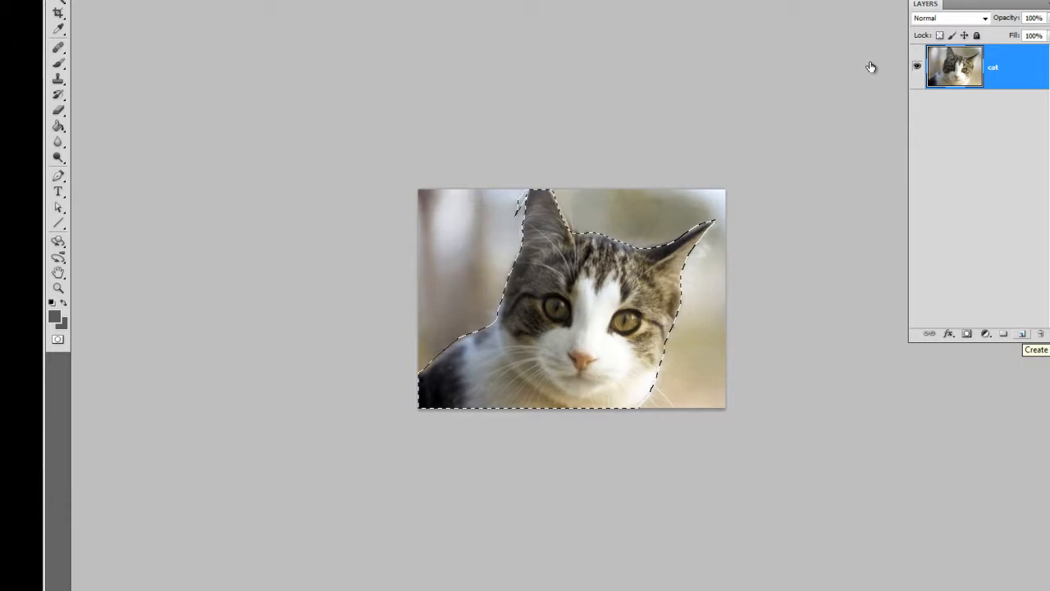
Step: Add an empty layer and copy the lassoed cat from the cat layer onto its own layer
left_click(1022, 334)
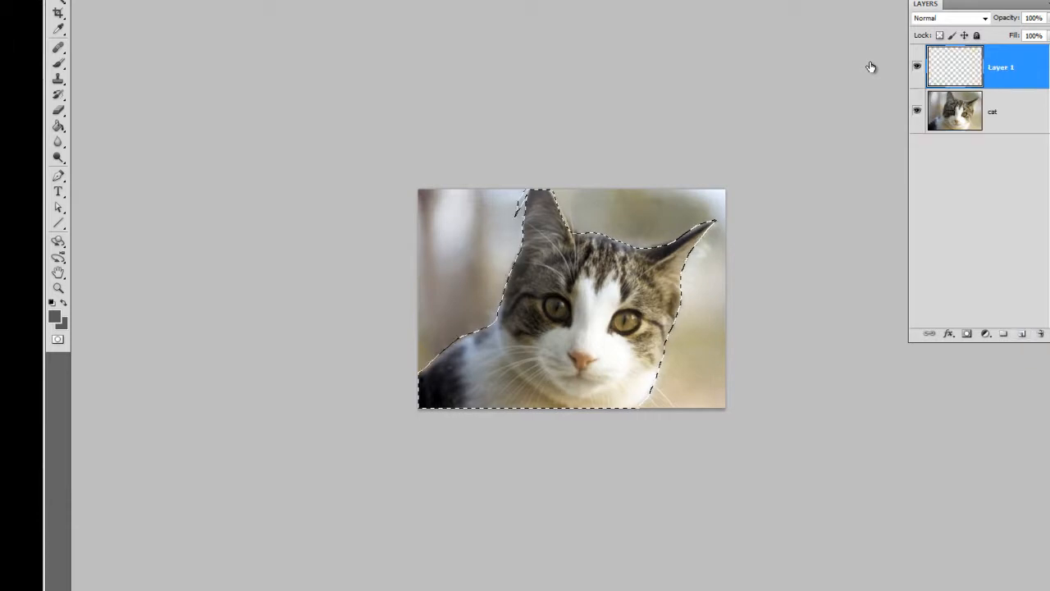
left_click(999, 111)
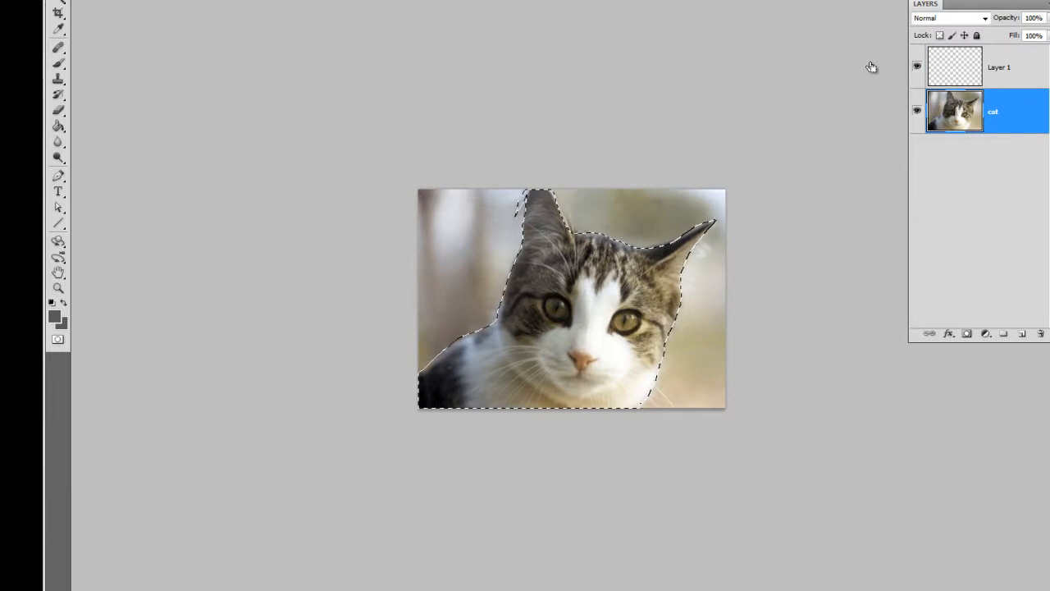
key("ctrl+j")
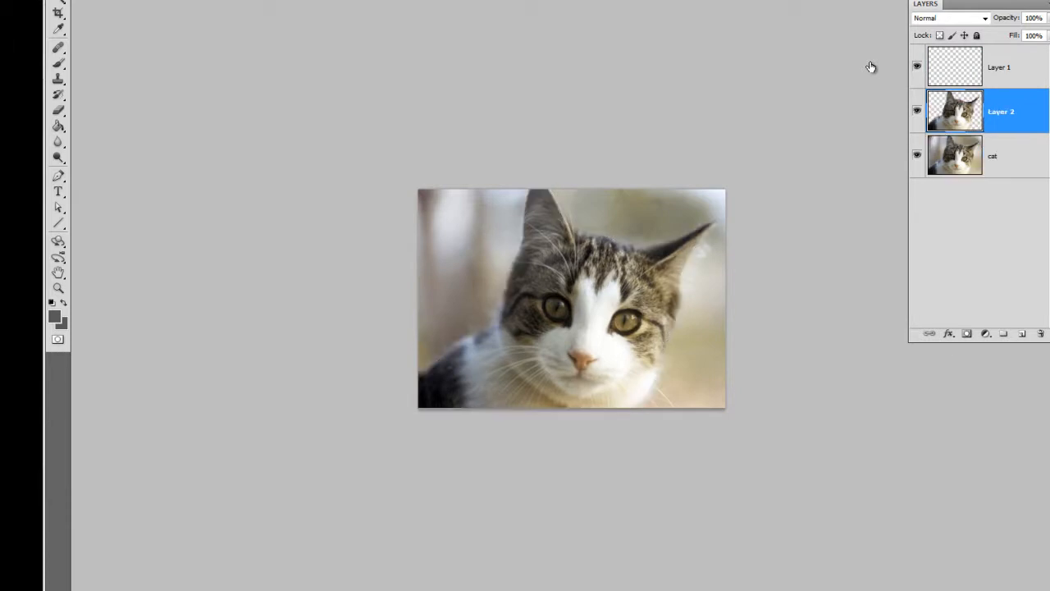
Step: Delete the empty Layer 1 and hide the original cat layer
left_click(999, 67)
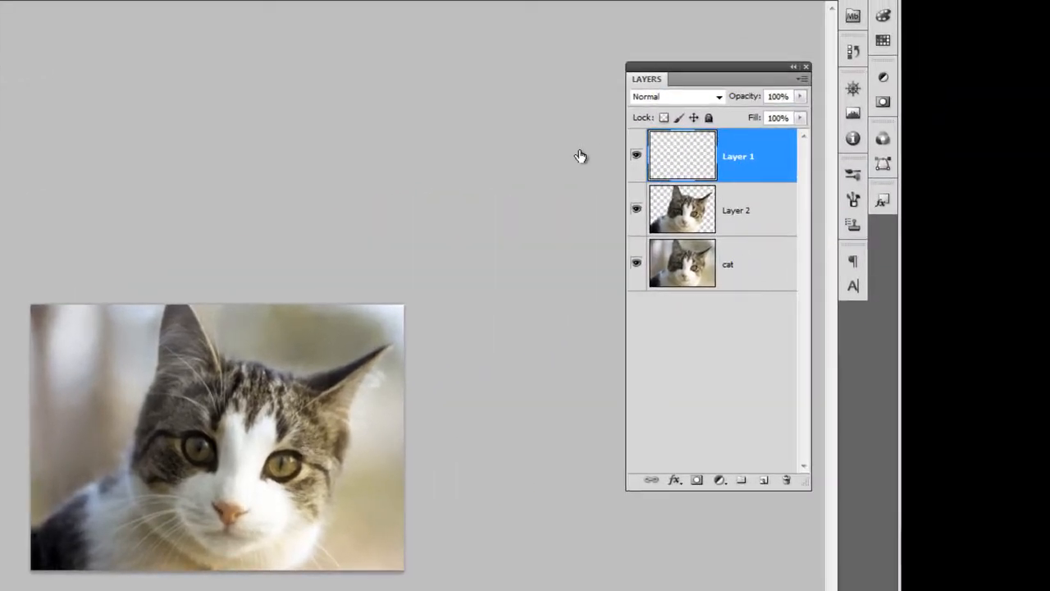
double_click(581, 155)
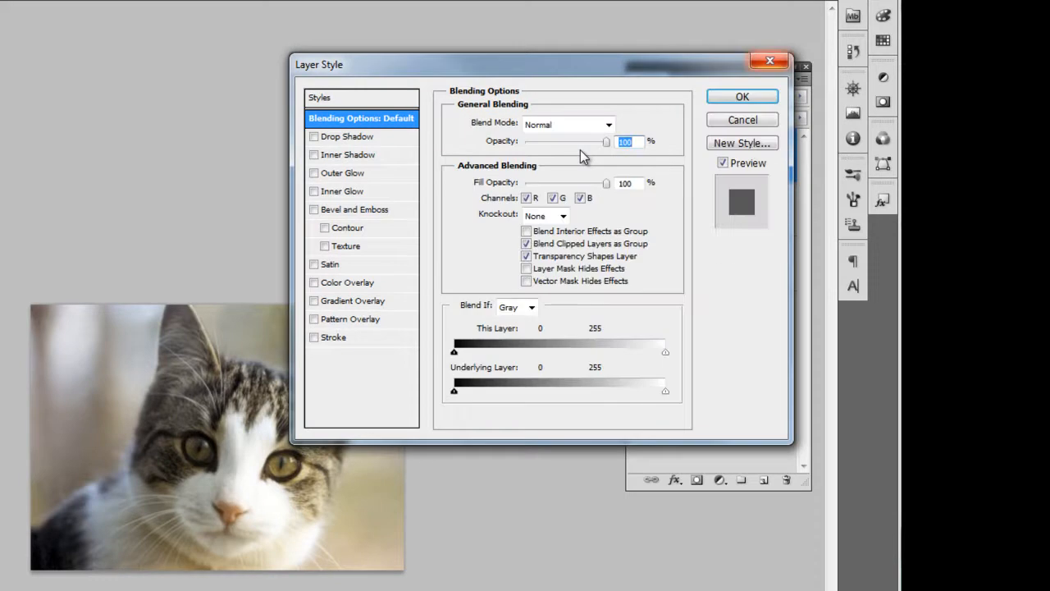
key("Escape")
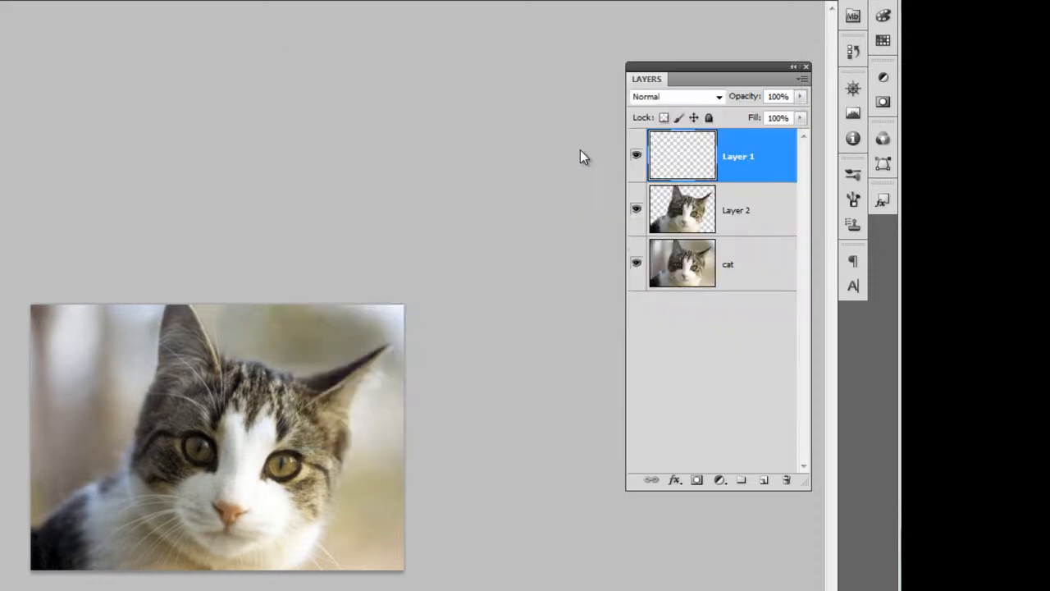
left_click_drag(739, 156, 787, 479)
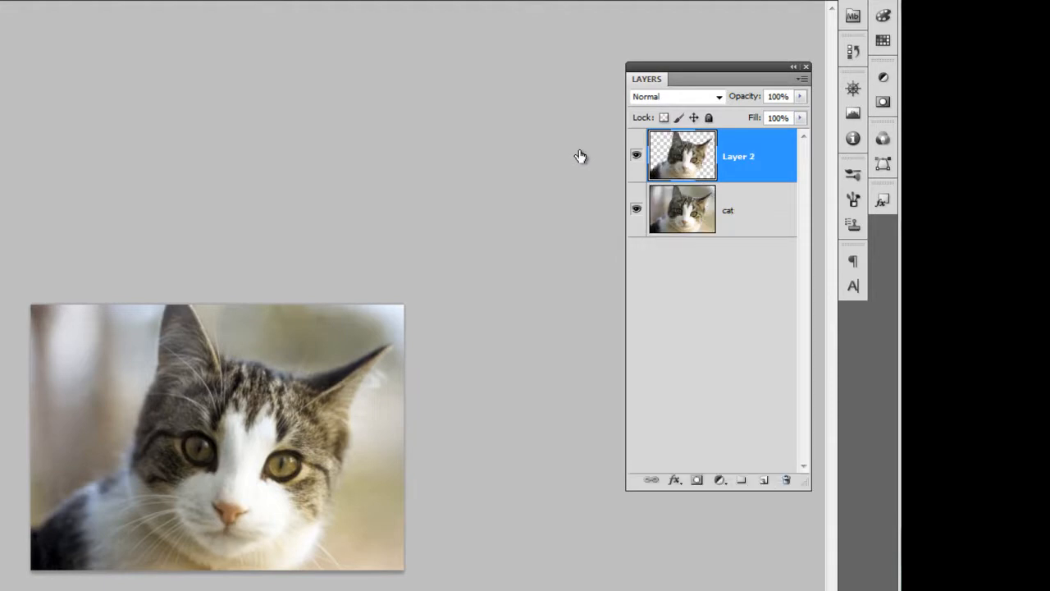
left_click(637, 209)
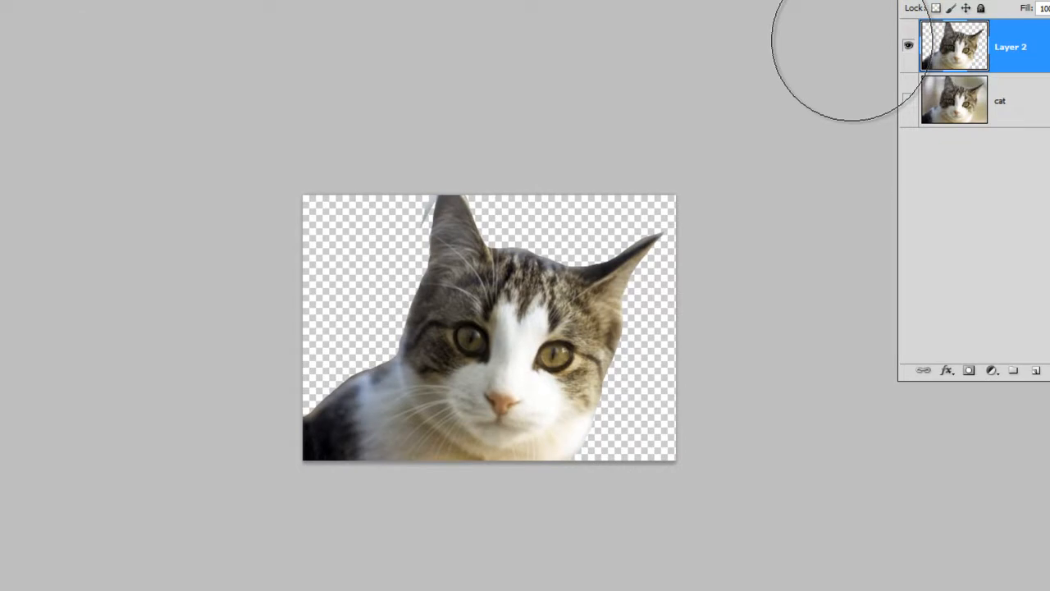
Step: Reduce the Eraser brush to size 30 and erase the stray fragment beside the upright ear of the cutout
key("bracketleft")
key("bracketleft")
key("bracketleft")
key("bracketleft")
key("bracketleft")
key("bracketleft")
key("bracketleft")
key("bracketleft")
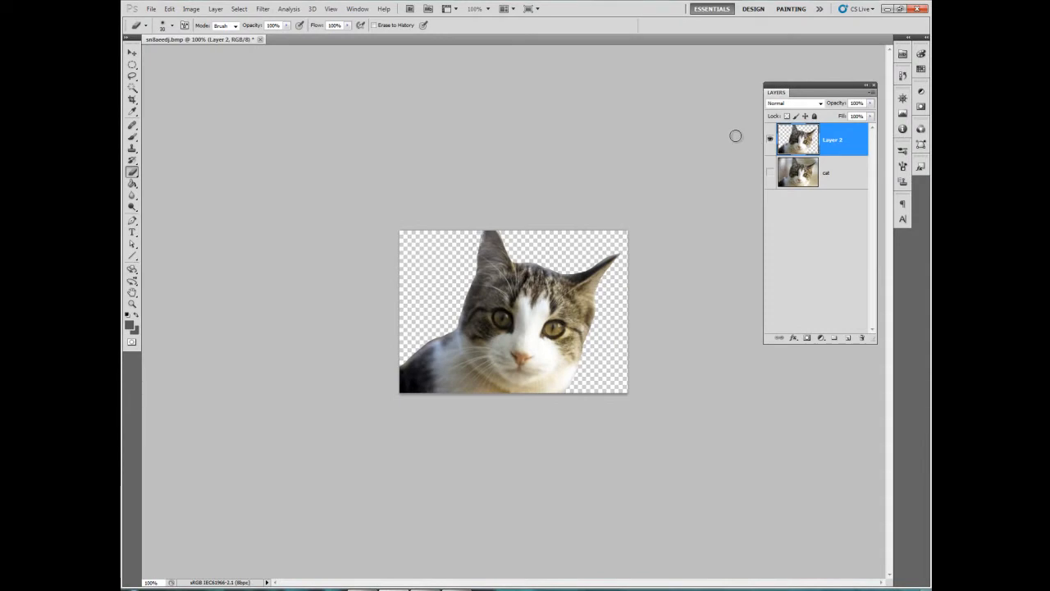
key("alt+bracketleft")
Step: Rename the cutout layer as cat2
double_click(831, 140)
type("cat2")
key("Return")
left_click(831, 139, "ctrl")
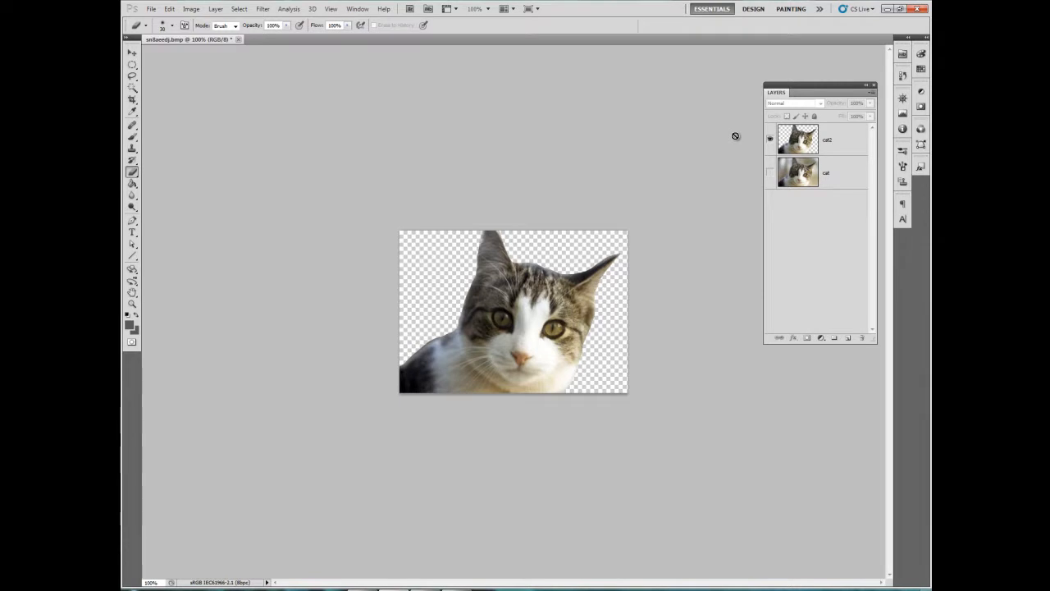
Step: Select both of the cat's eyes on the cat2 layer with the Elliptical Marquee tool
key("v")
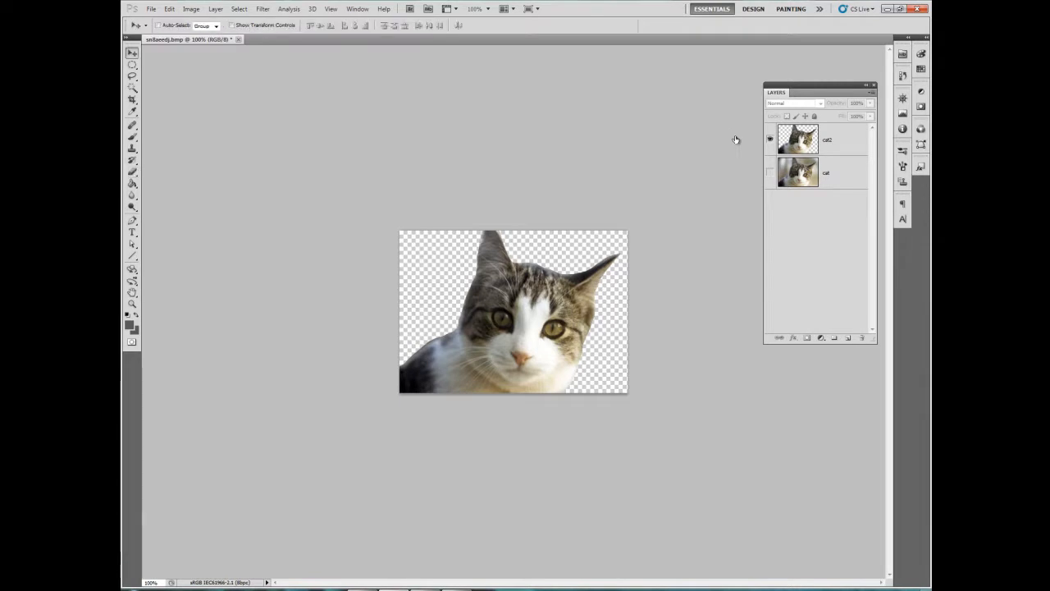
left_click(829, 139)
left_click(132, 65)
left_click(185, 74)
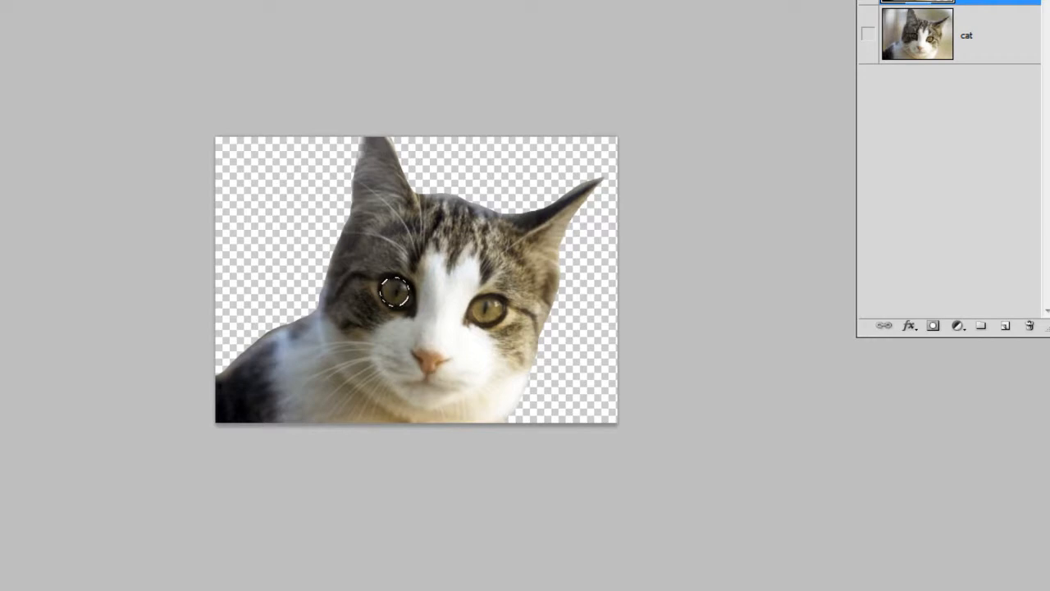
left_click_drag(468, 293, 507, 327)
left_click_drag(467, 294, 506, 327)
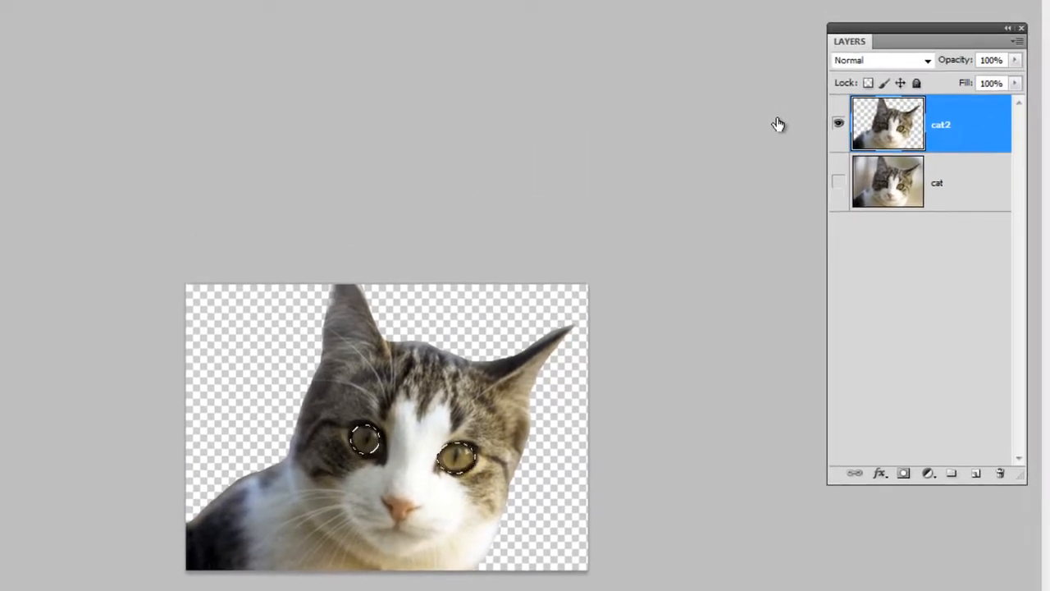
Step: Copy the selected eyes to a new layer and check them with the cat2 layer temporarily hidden
key("ctrl+j")
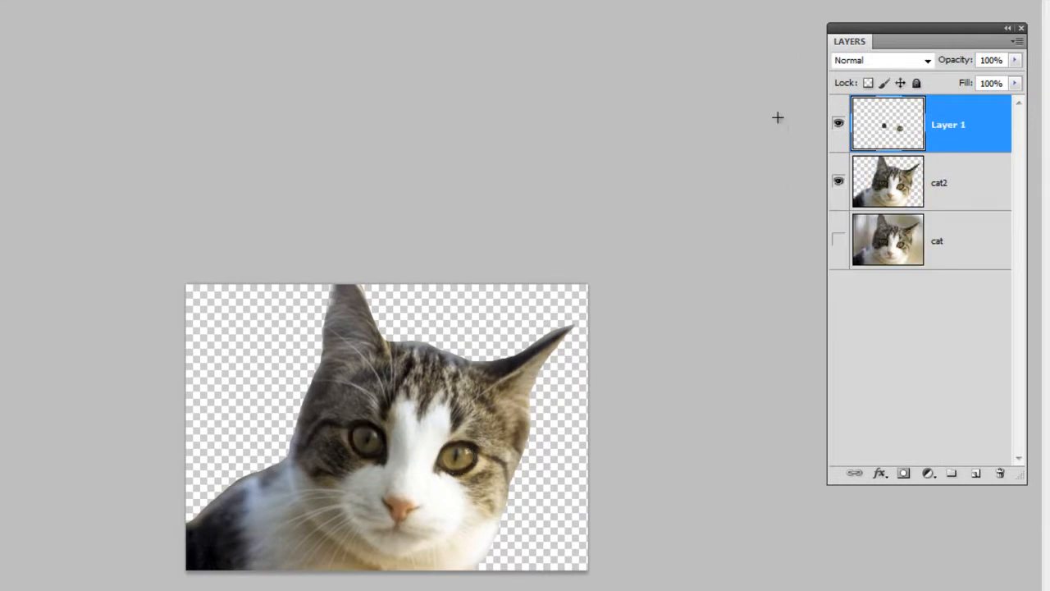
left_click(839, 181)
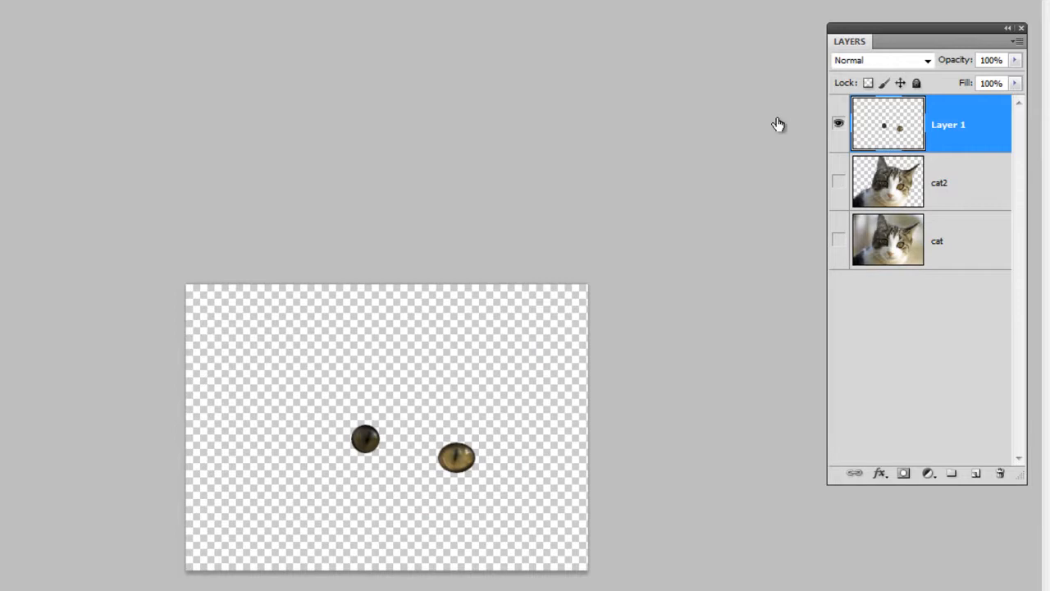
key("ctrl+z")
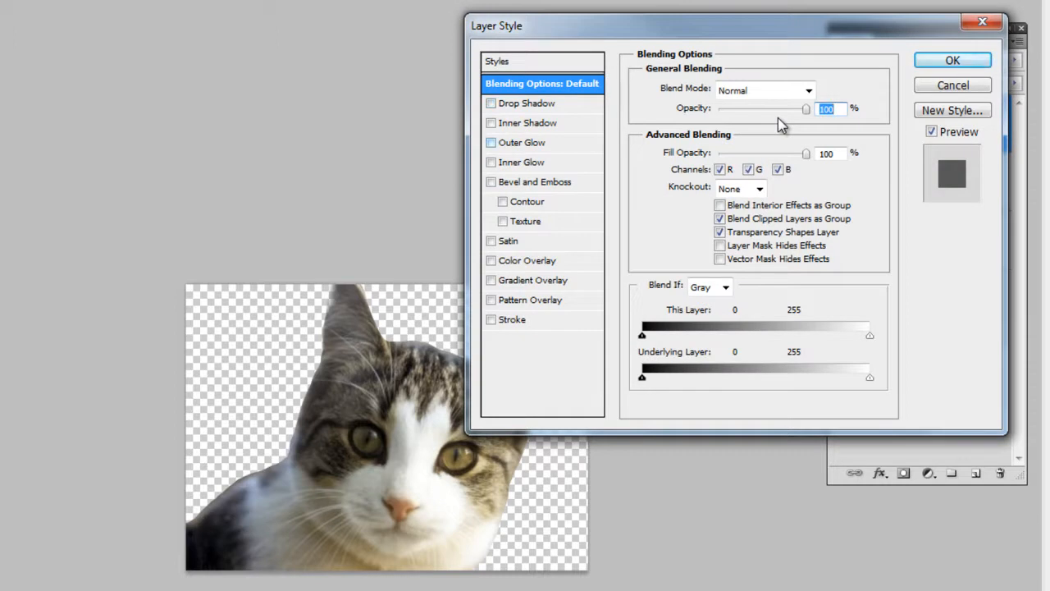
Step: Apply an Outer Glow to the eyes layer with 71% opacity, 41% spread and 49 px size
left_click(490, 143)
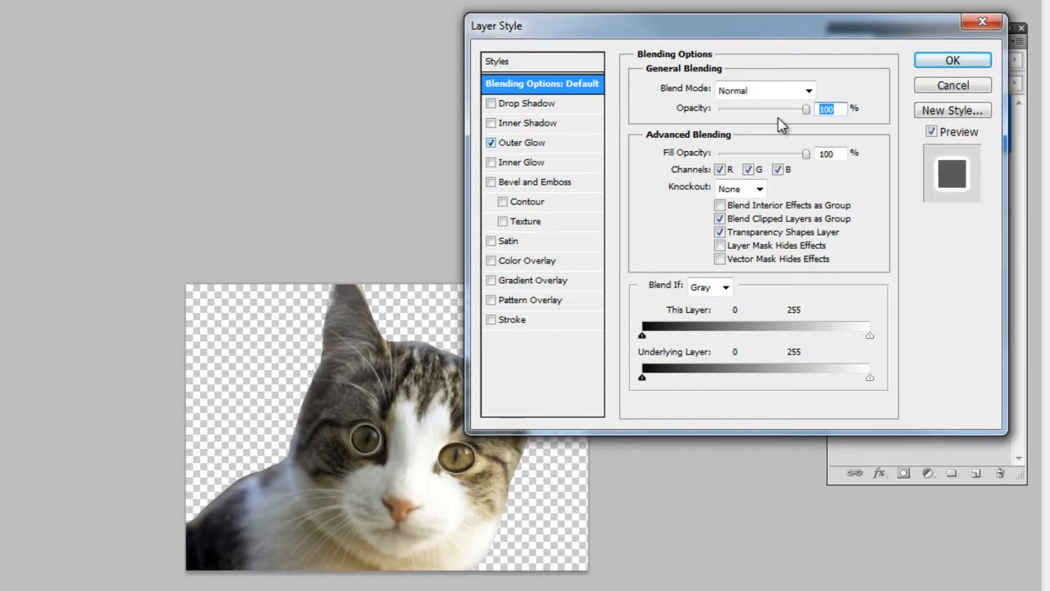
left_click(523, 143)
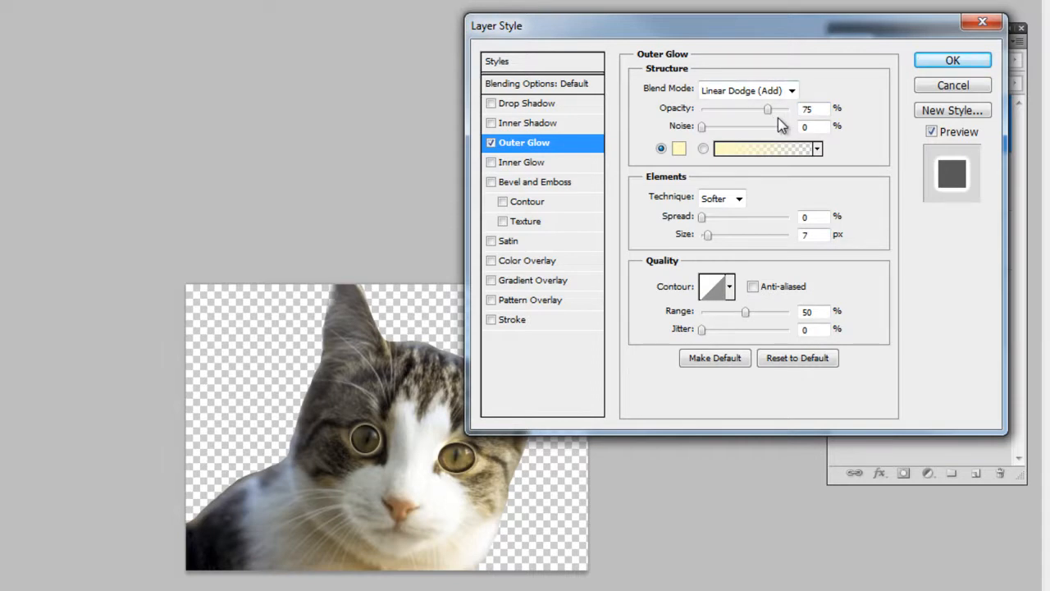
mouse_move(768, 110)
left_mouse_down()
mouse_move(750, 109)
mouse_move(764, 109)
left_mouse_up()
left_click_drag(702, 217, 723, 236)
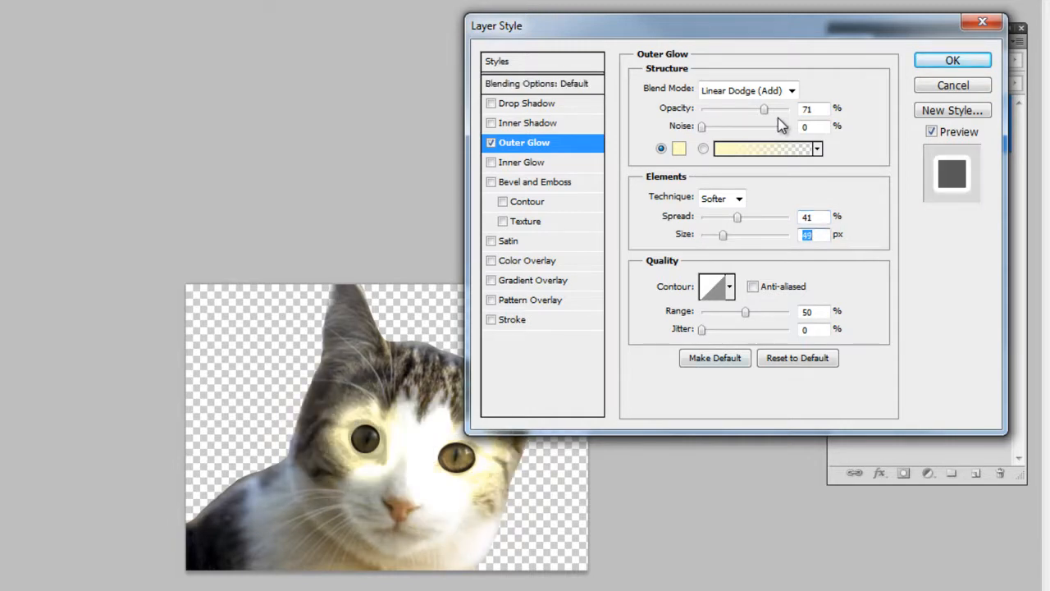
key("Return")
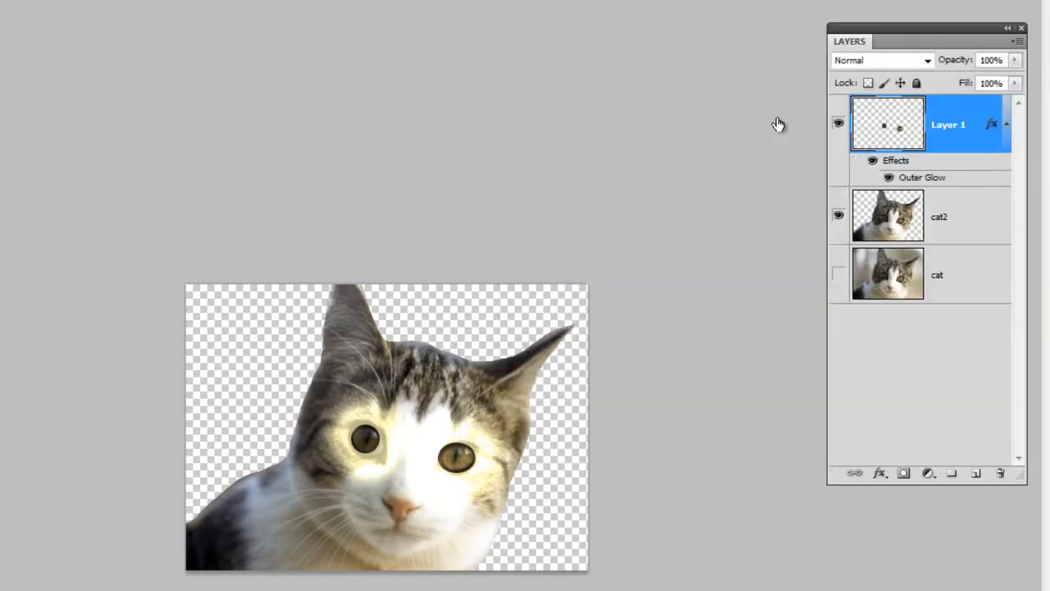
Step: Duplicate the glowing eyes layer and preview the blend modes on the copy, from Multiply through to Saturation
key("ctrl+j")
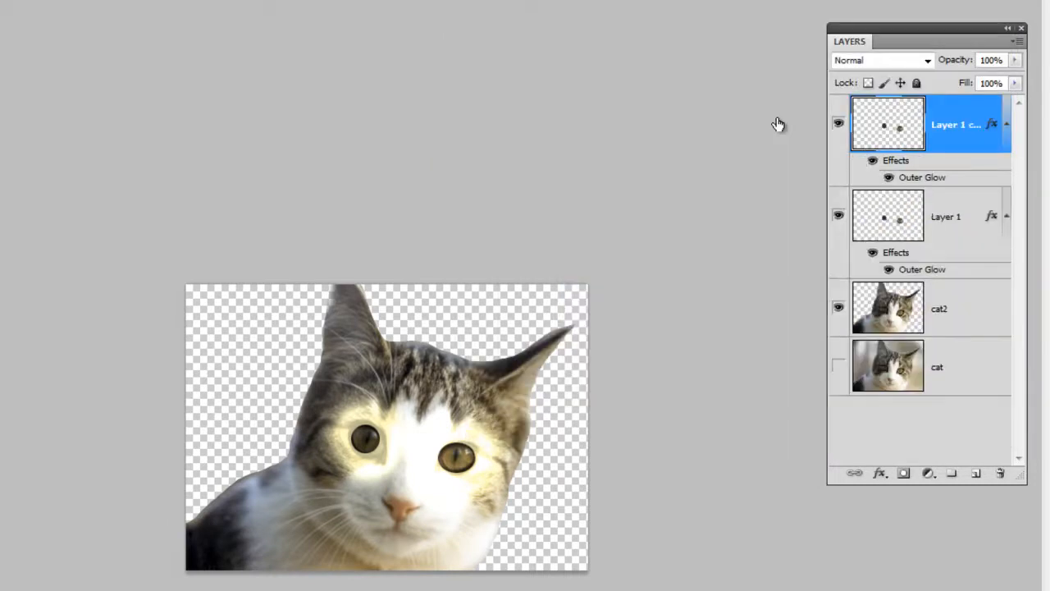
key("alt+Down")
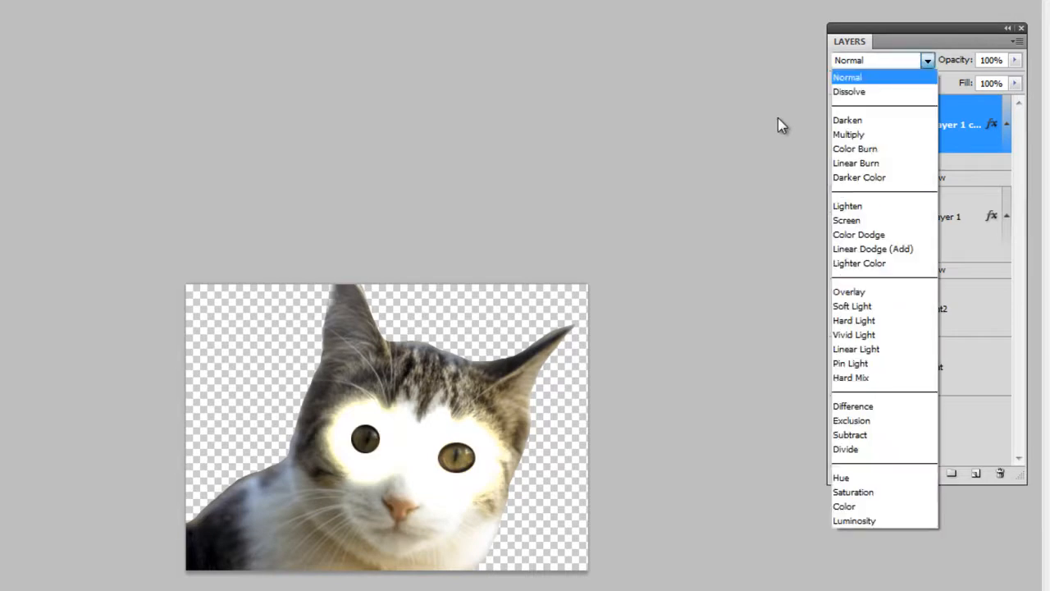
key("Escape")
key("Down")
key("Down")
key("Down")
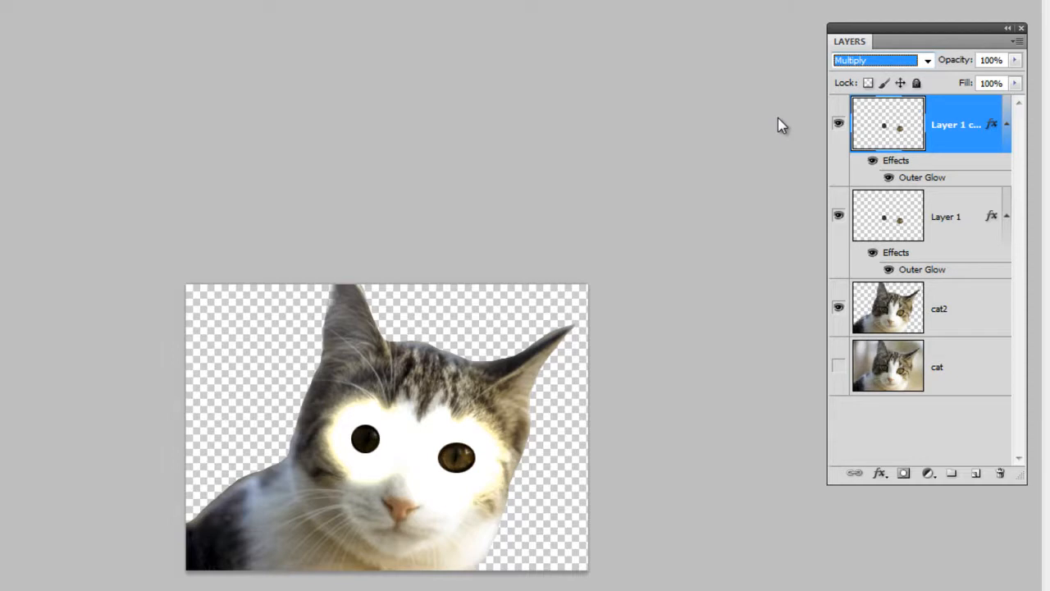
key("Down")
key("Down")
key("Down")
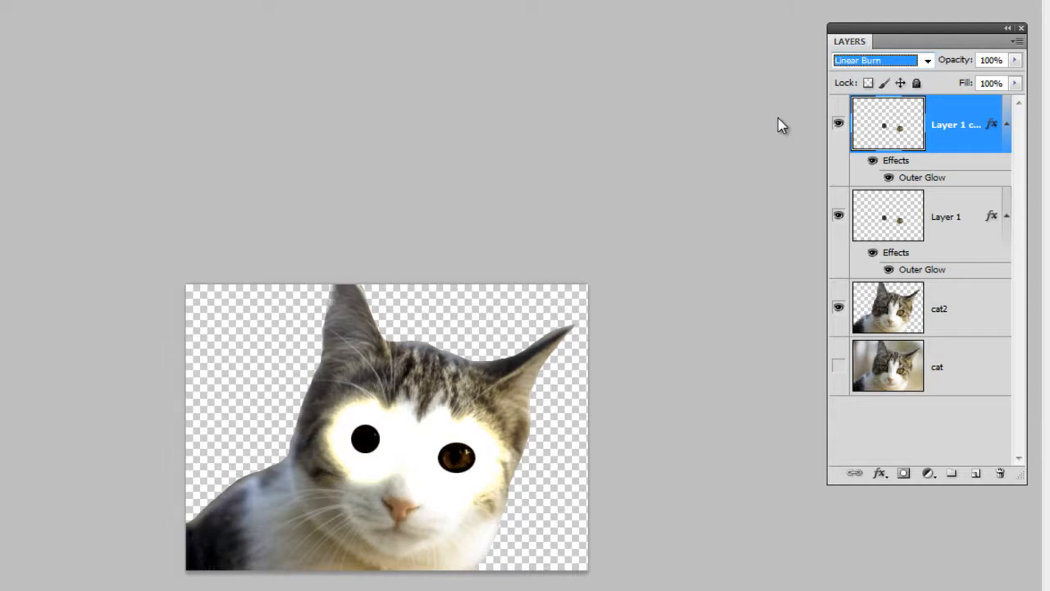
key("Down")
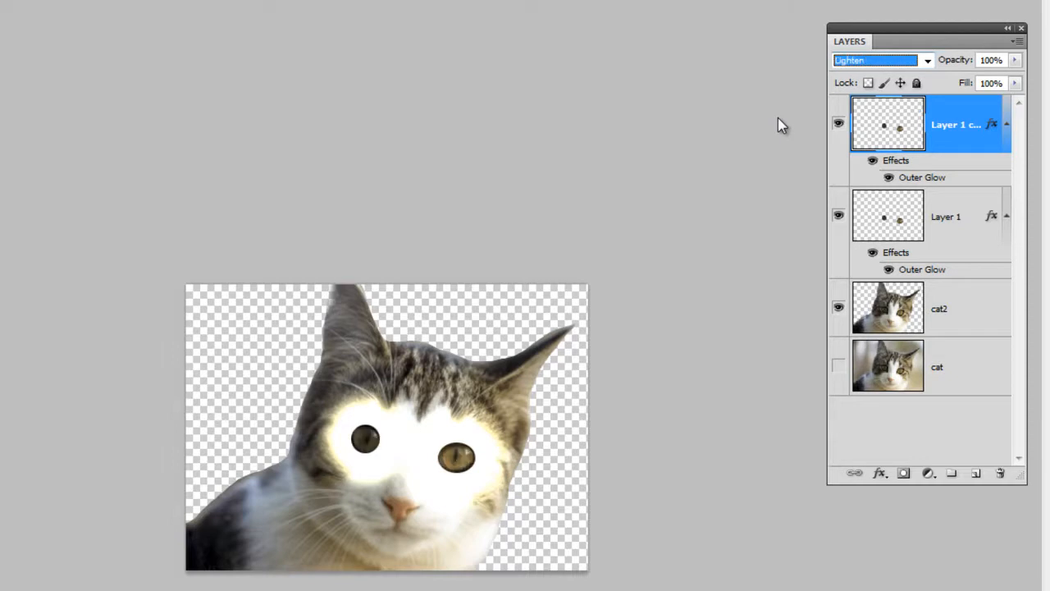
key("Down")
key("Down")
key("Down")
key("Down")
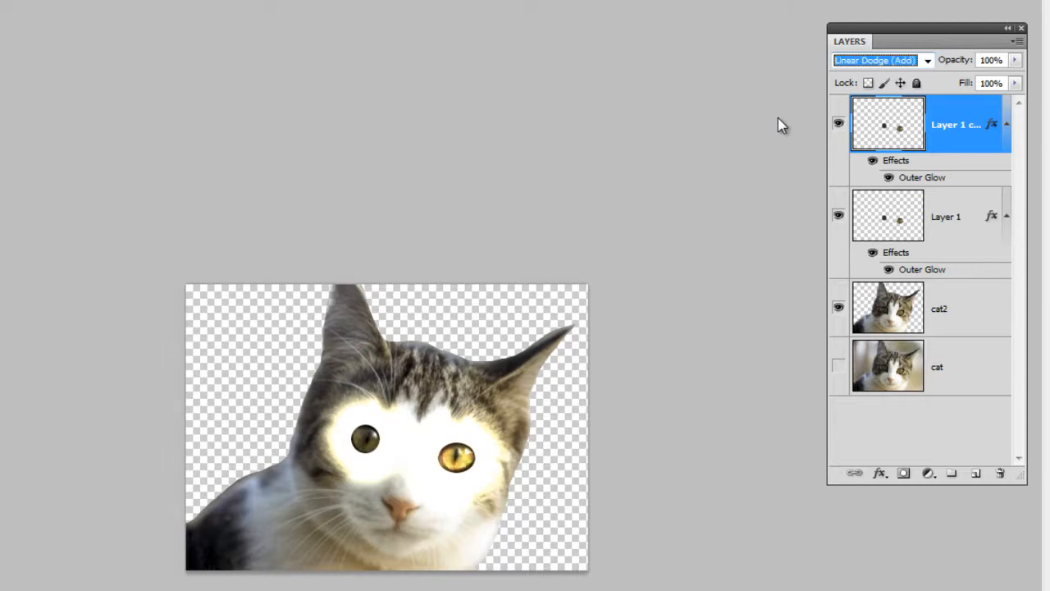
key("Down")
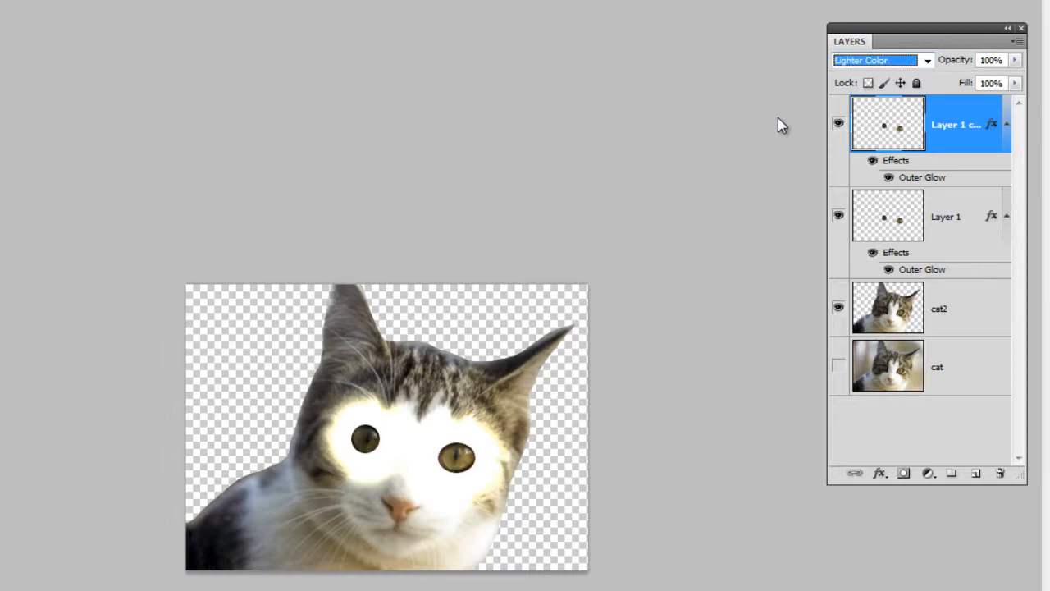
key("Down")
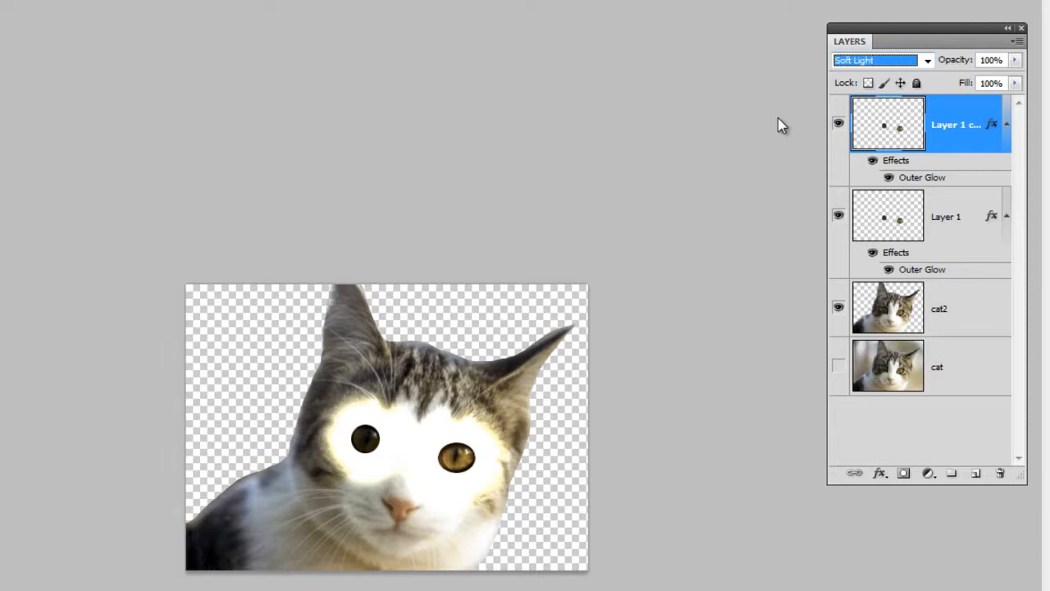
key("Down")
key("alt+Down")
key("Down")
key("Down")
key("Down")
key("Up")
key("Return")
key("Down")
key("Down")
key("Down")
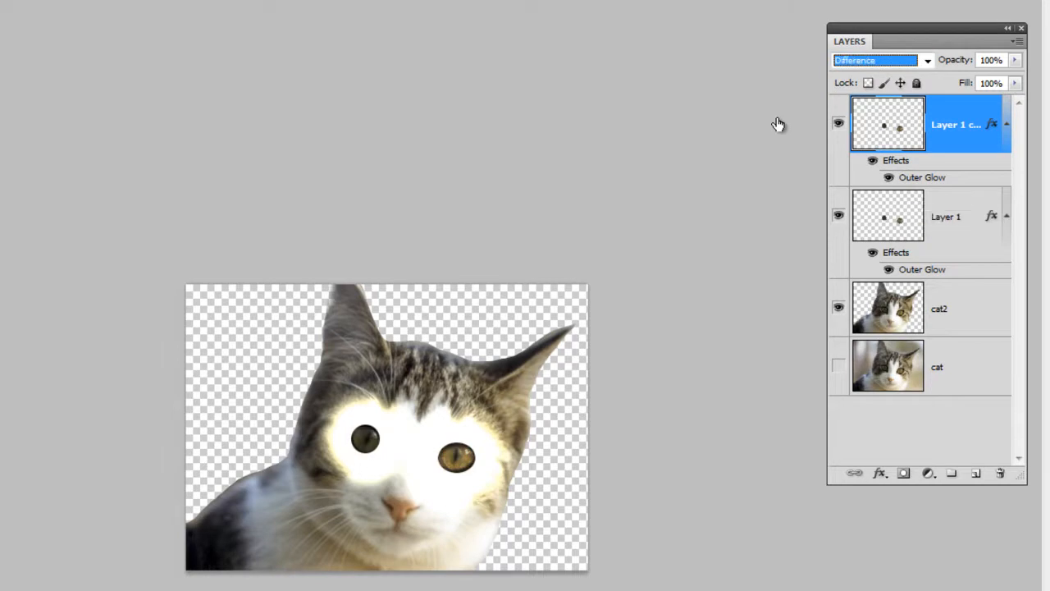
key("Down")
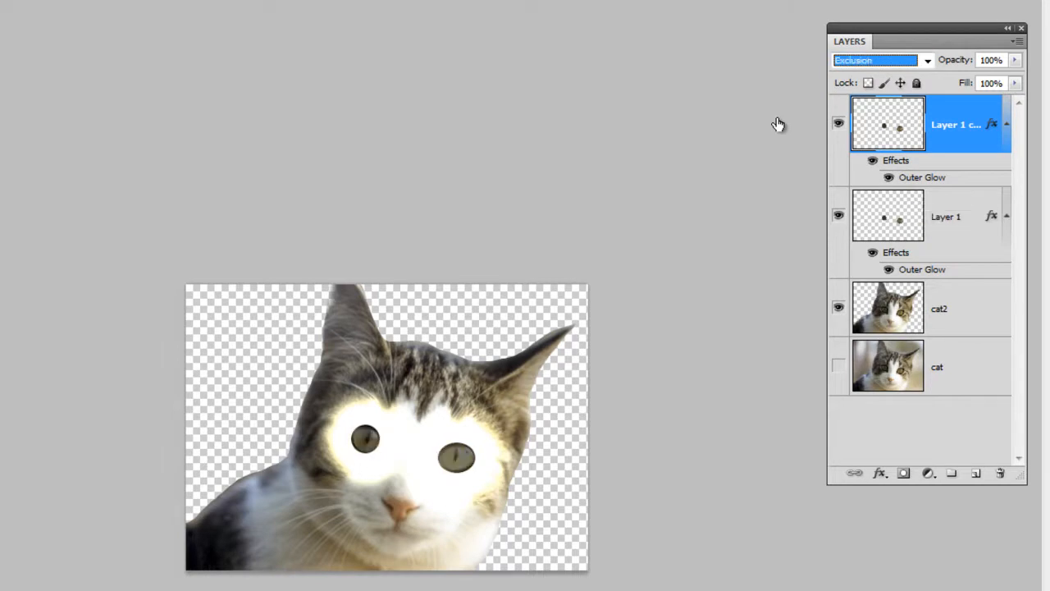
key("Down")
key("Down")
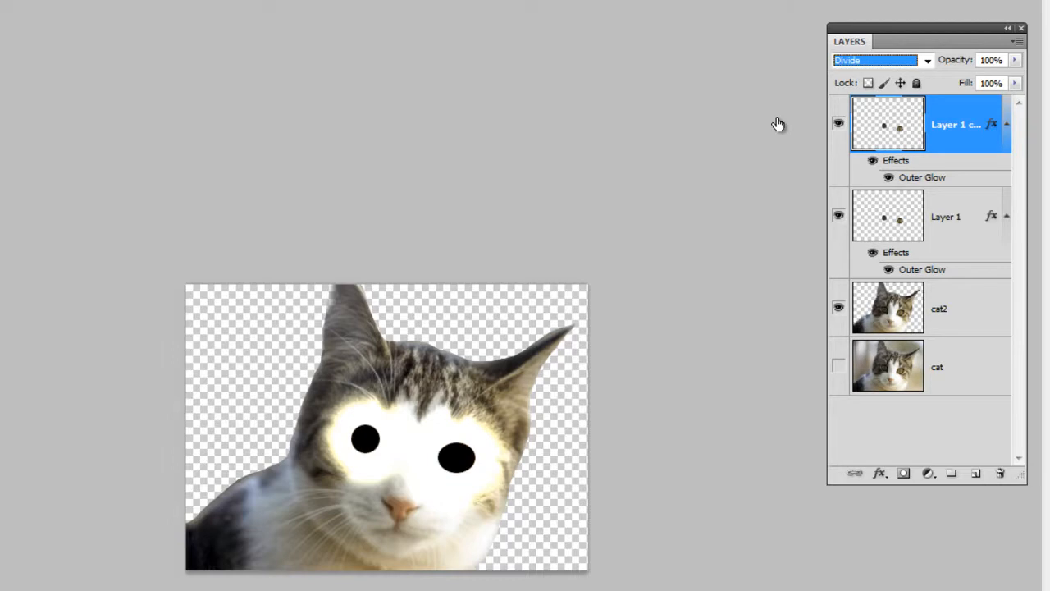
key("Down")
key("Down")
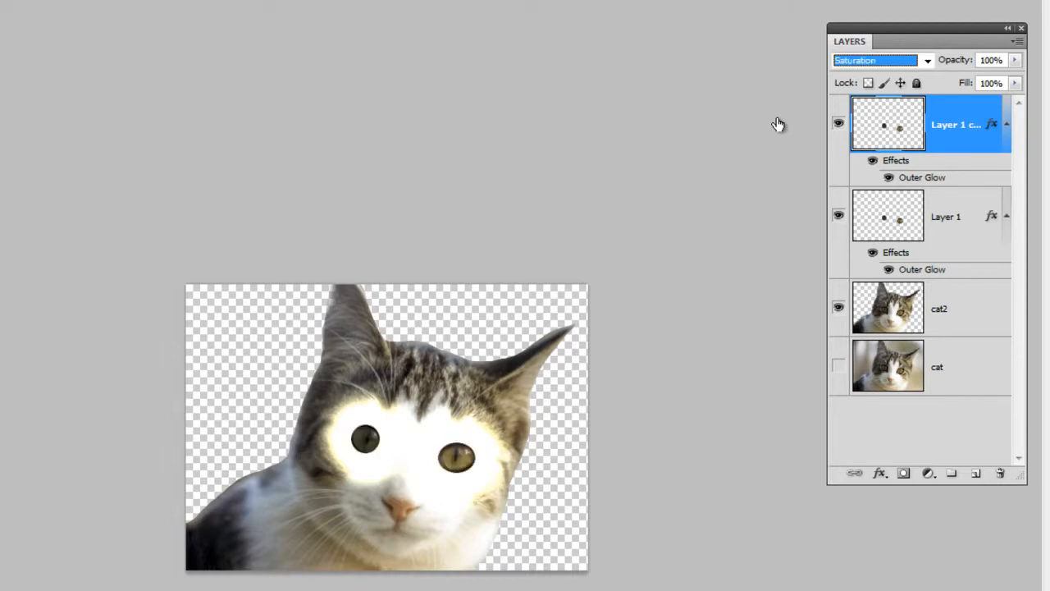
Step: Try Color Burn on the duplicated eyes layer, settle on the Multiply blend mode and lower the layer's opacity to 47%
left_click(928, 61)
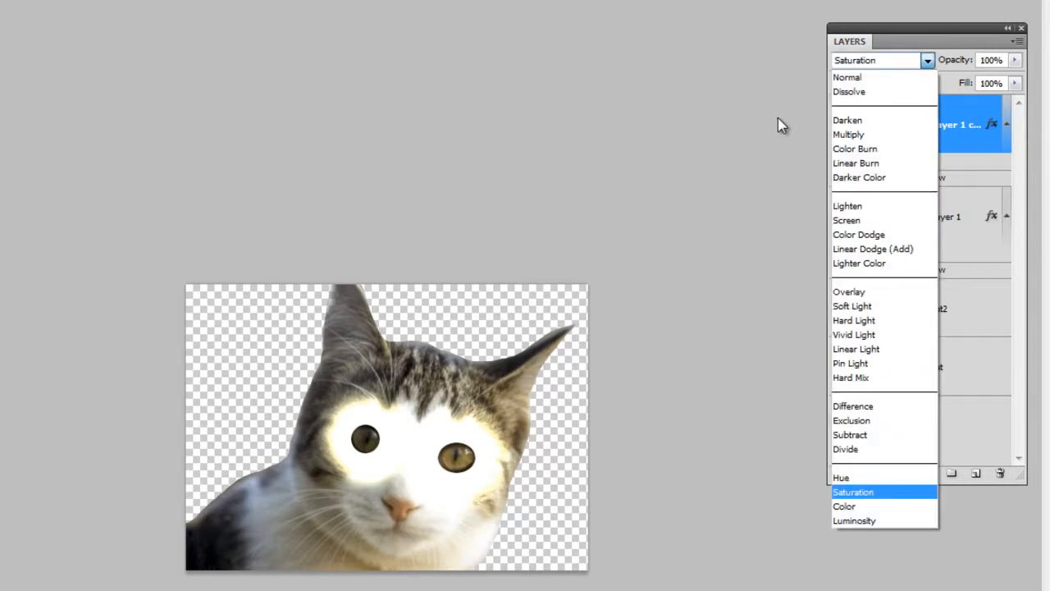
left_click(870, 148)
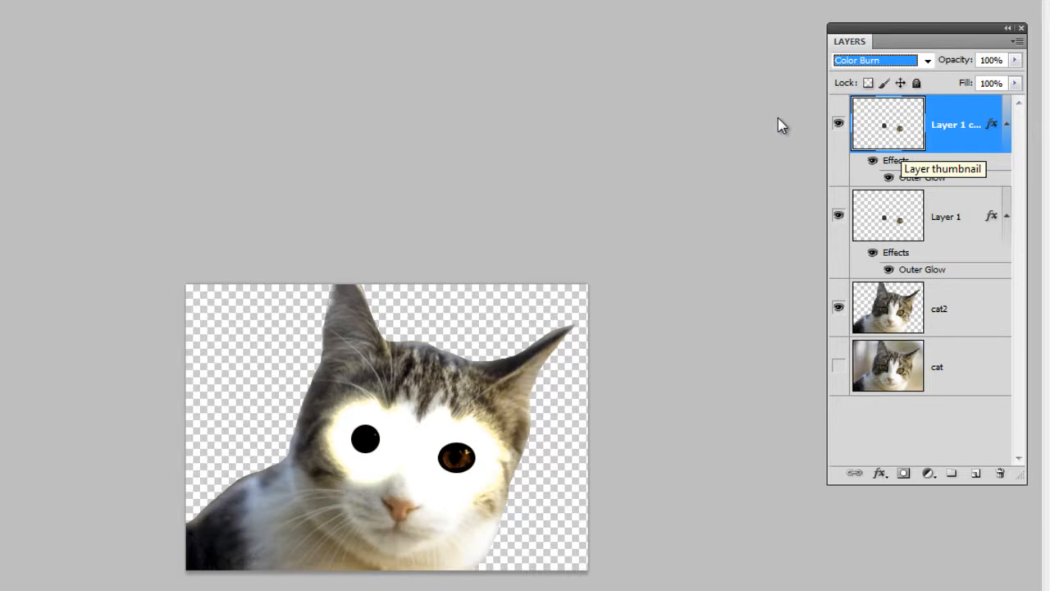
left_click(928, 61)
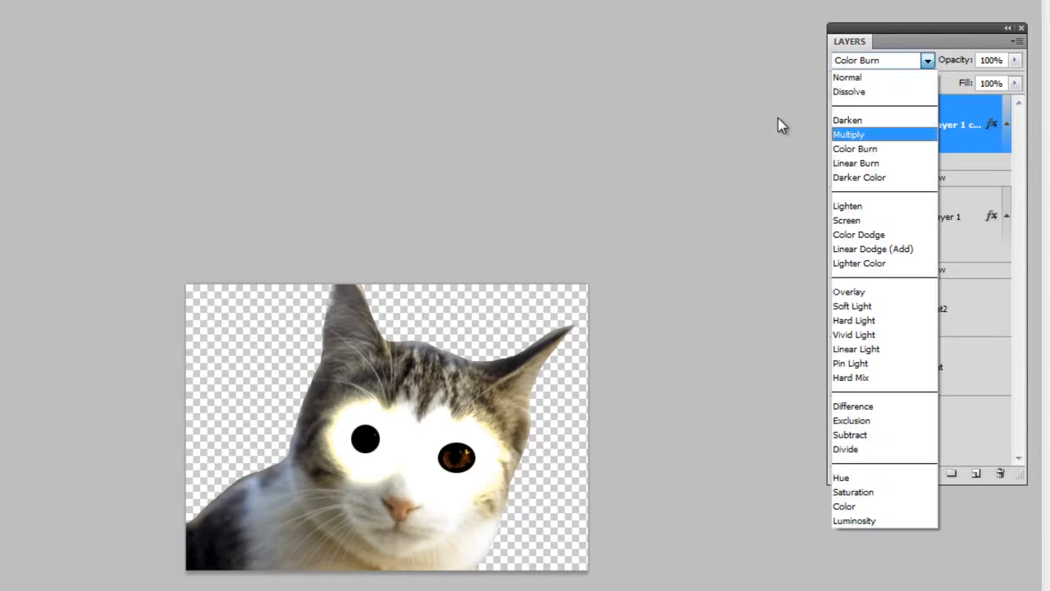
key("Return")
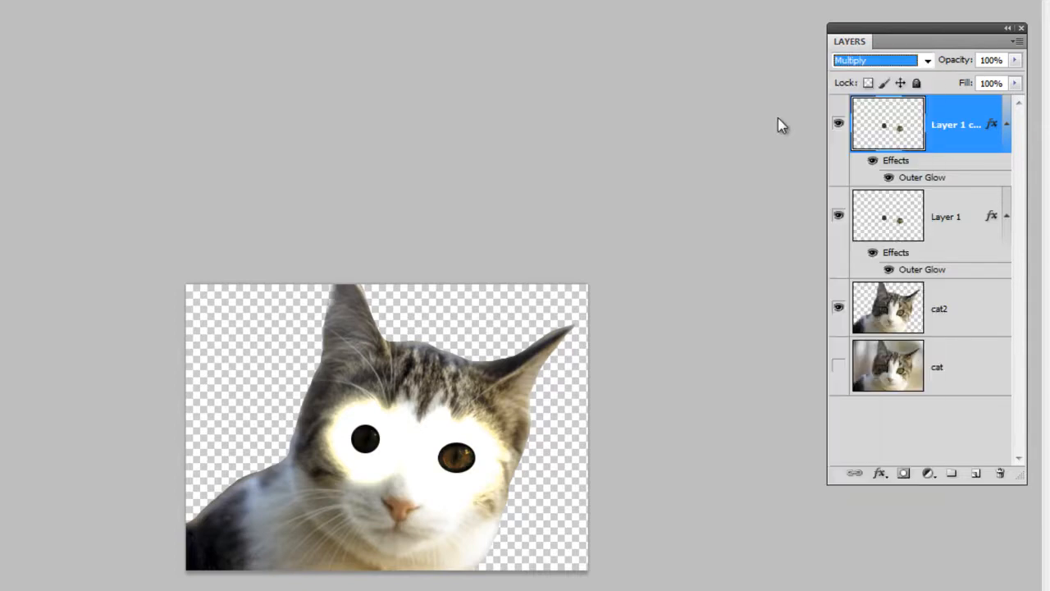
left_click(1015, 60)
mouse_move(1015, 77)
left_mouse_down()
mouse_move(957, 77)
mouse_move(967, 77)
left_mouse_up()
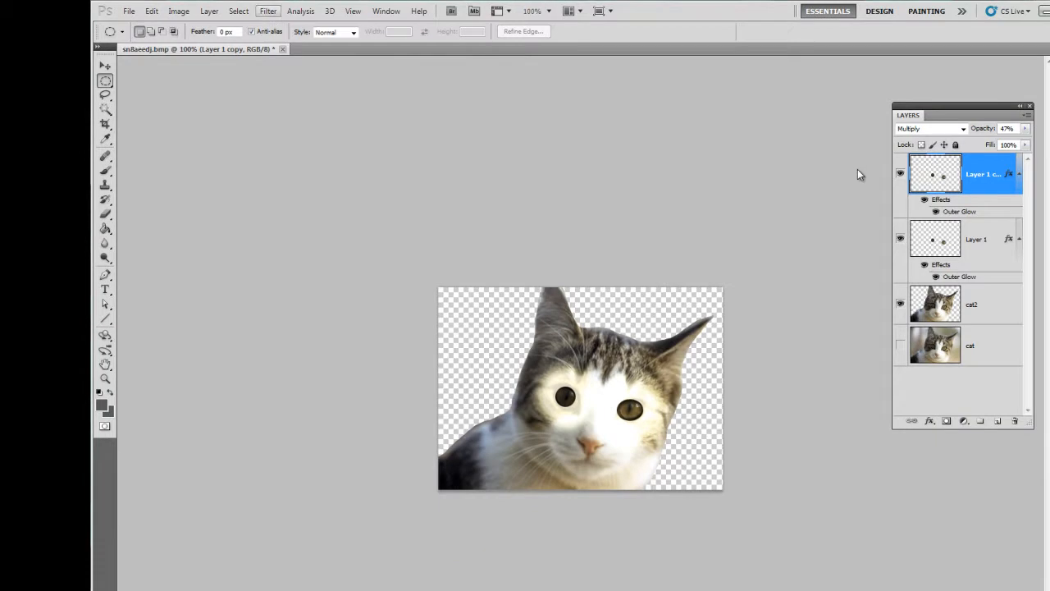
Step: Apply the Water Paper sketch filter to the duplicated eyes layer
left_click(269, 11)
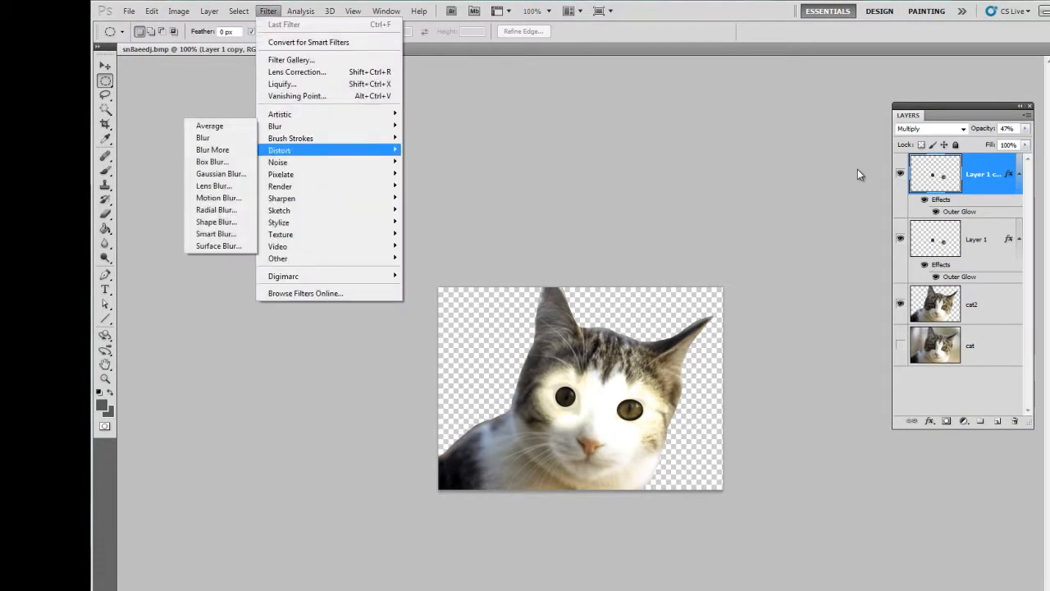
mouse_move(281, 174)
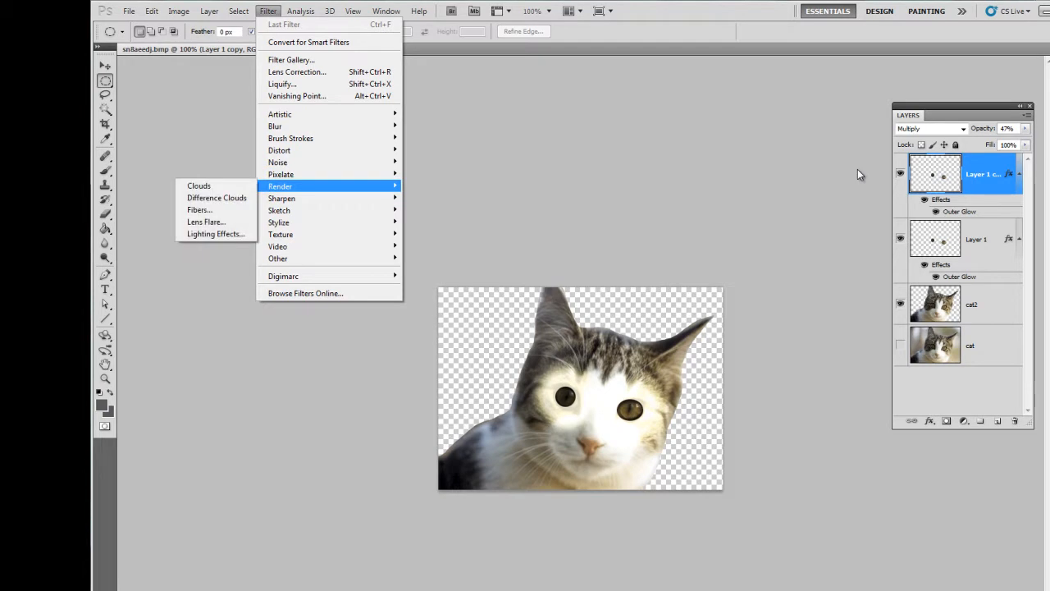
mouse_move(279, 210)
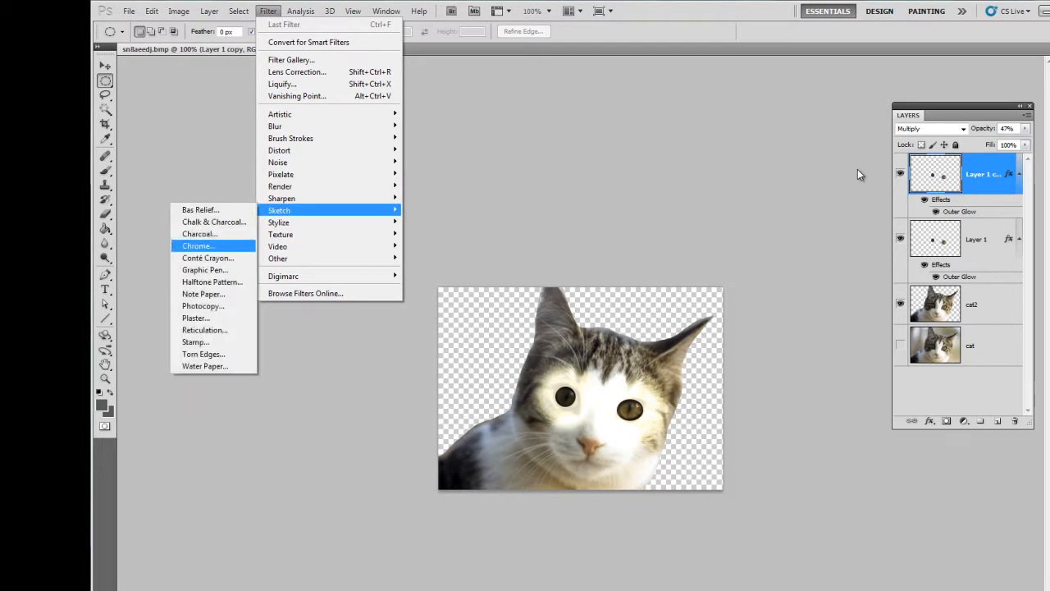
left_click(198, 246)
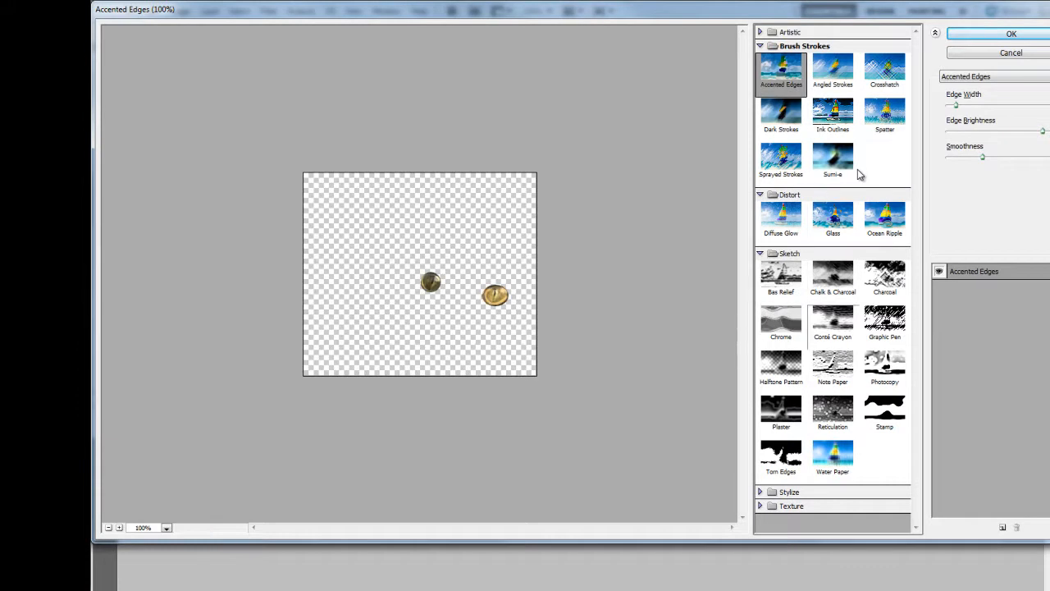
left_click(833, 458)
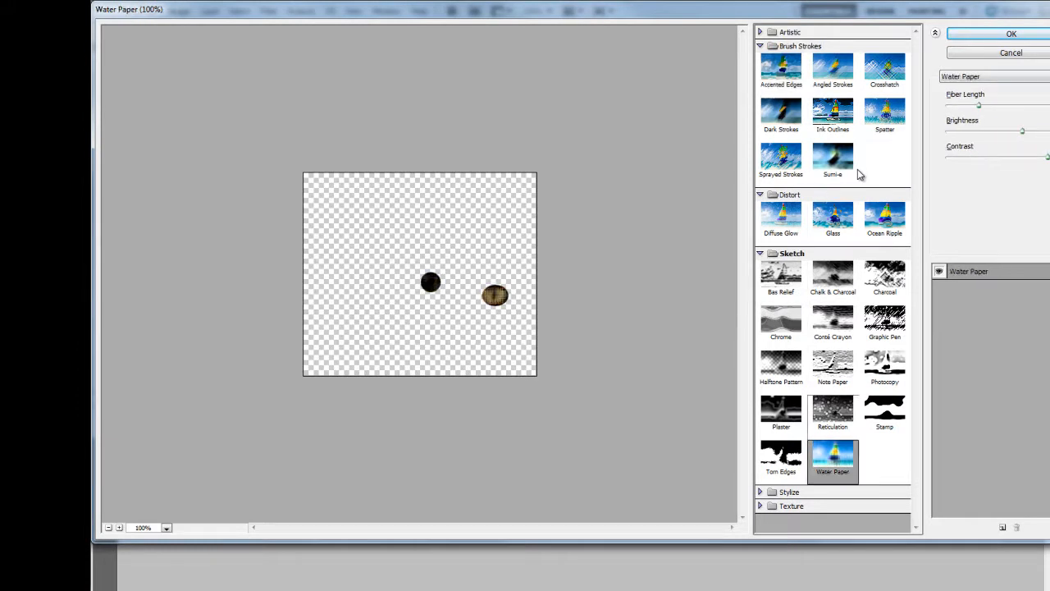
left_click(1011, 34)
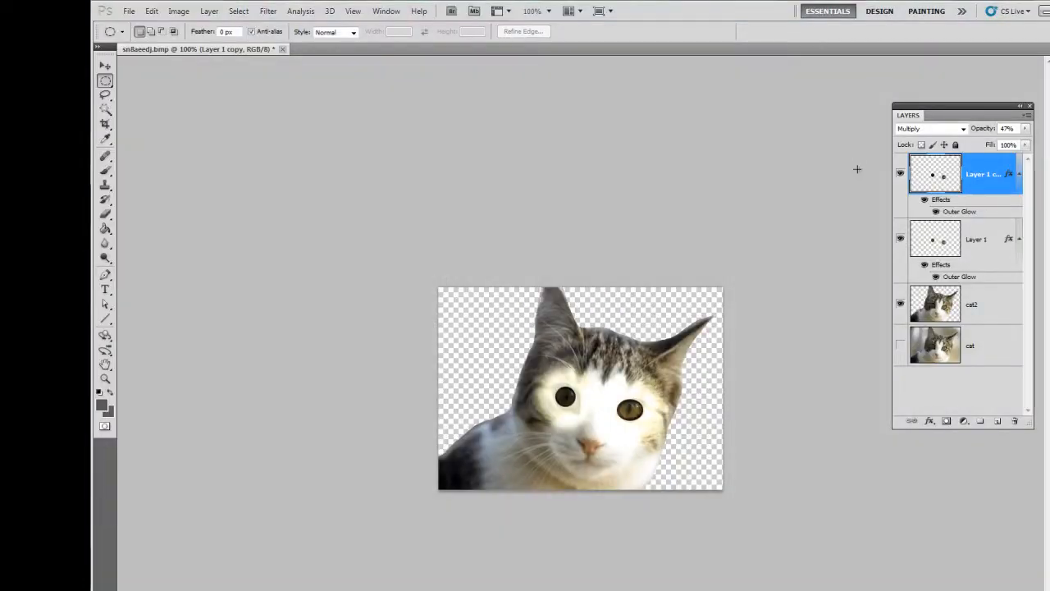
Step: Inspect the filtered eyes copy with Layer 1 and cat2 temporarily hidden, and raise the copy's opacity to full
left_click(901, 239)
left_click(901, 305)
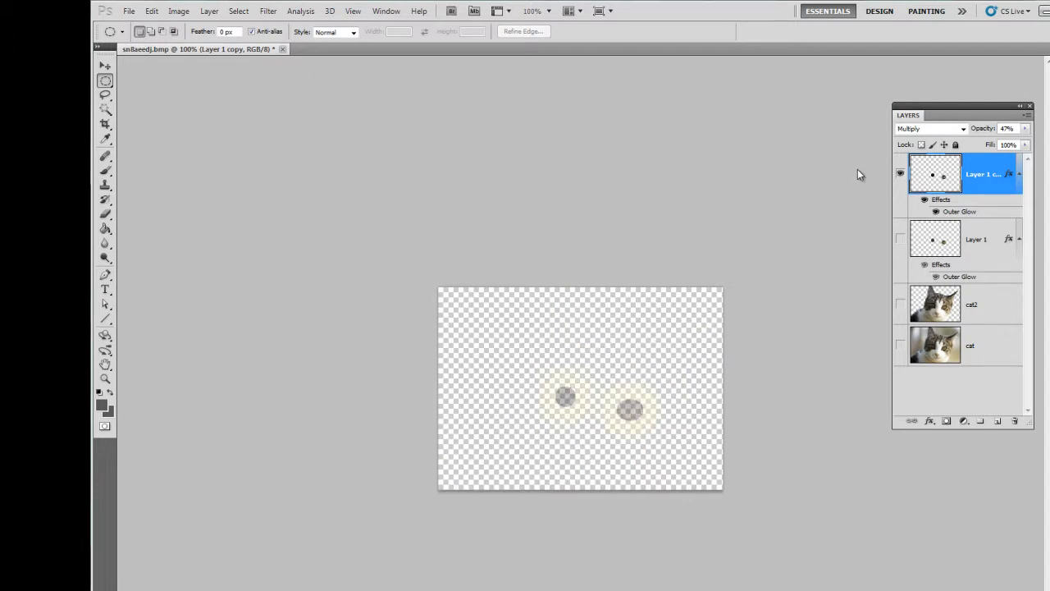
left_click(1025, 128)
left_click_drag(992, 141, 1026, 141)
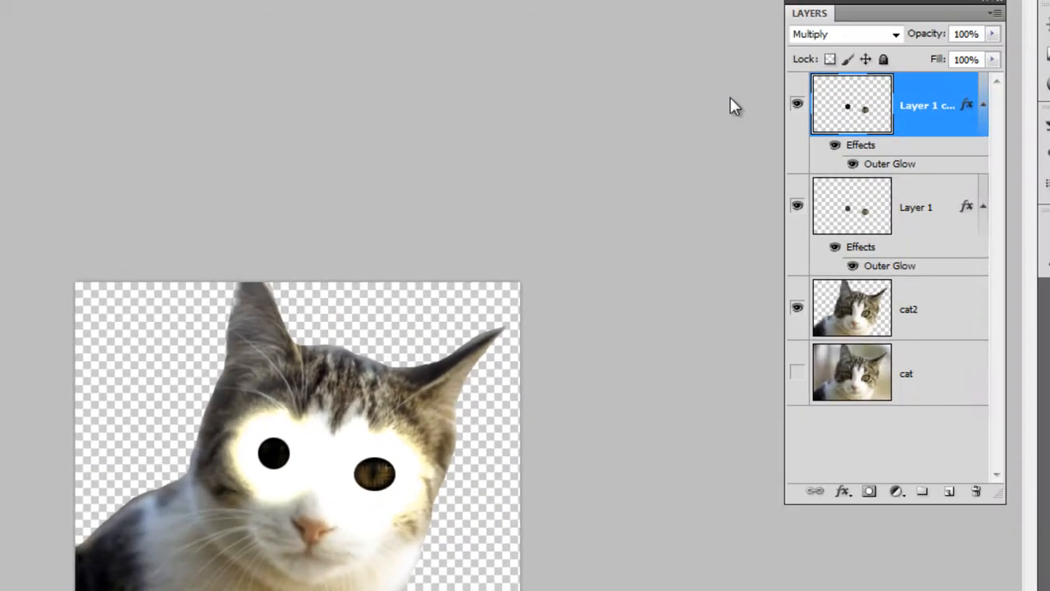
Step: Lower the duplicated eyes layer's opacity to 59%
left_click(993, 34)
left_click_drag(993, 53, 952, 53)
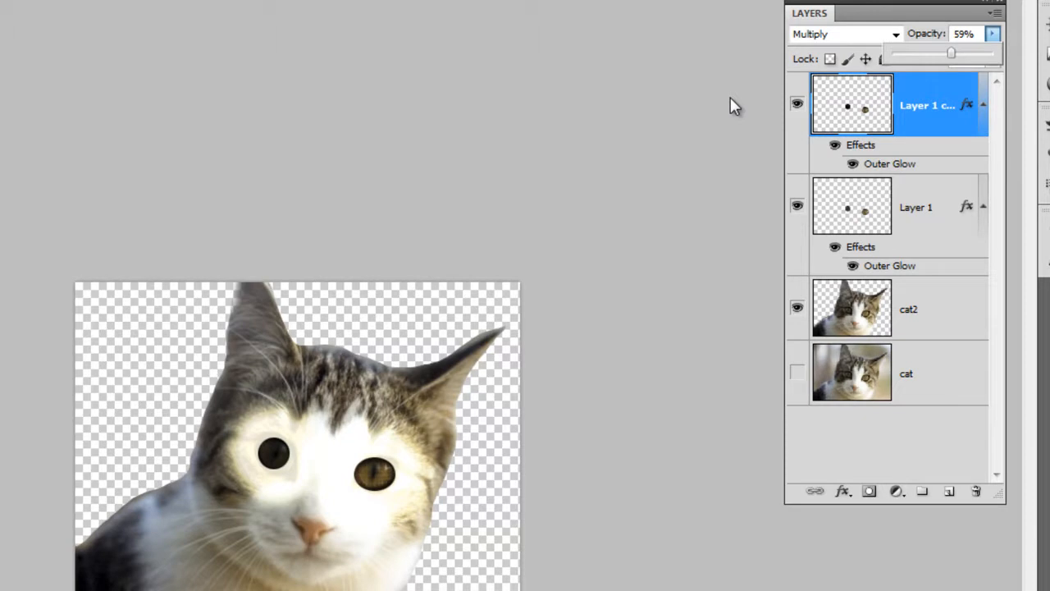
left_click(730, 97)
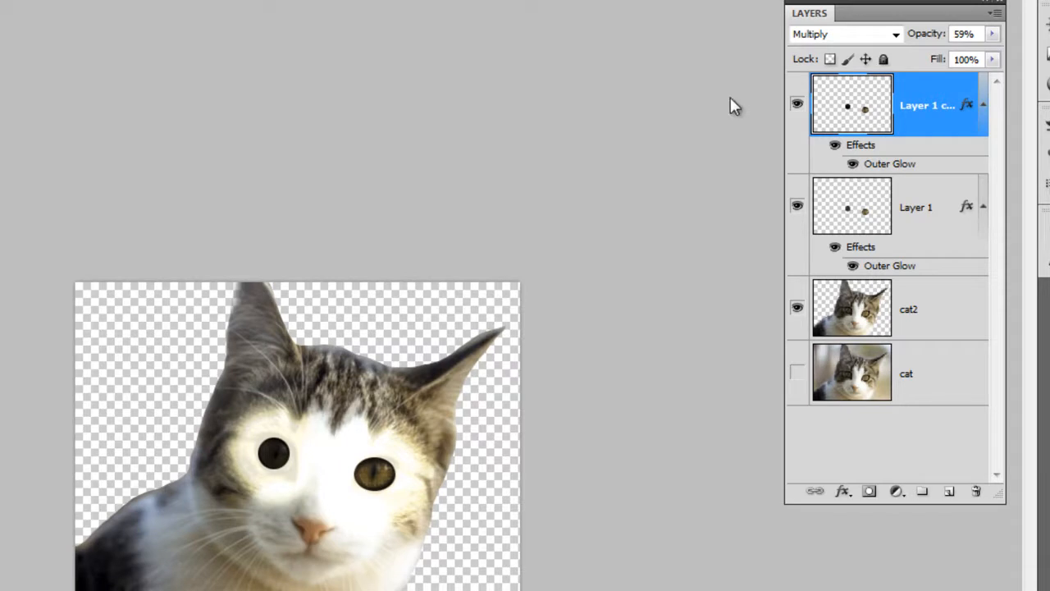
Step: Switch to Firefox, run a new Google image search for a background and open the picture of a ruined, war-torn street
key("alt+Tab")
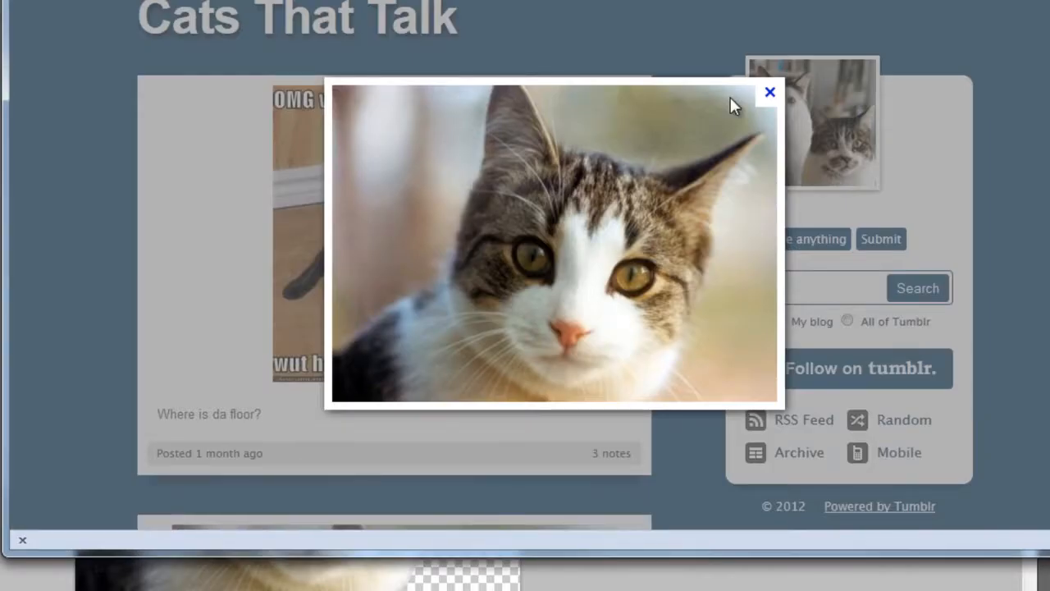
key("alt+Left")
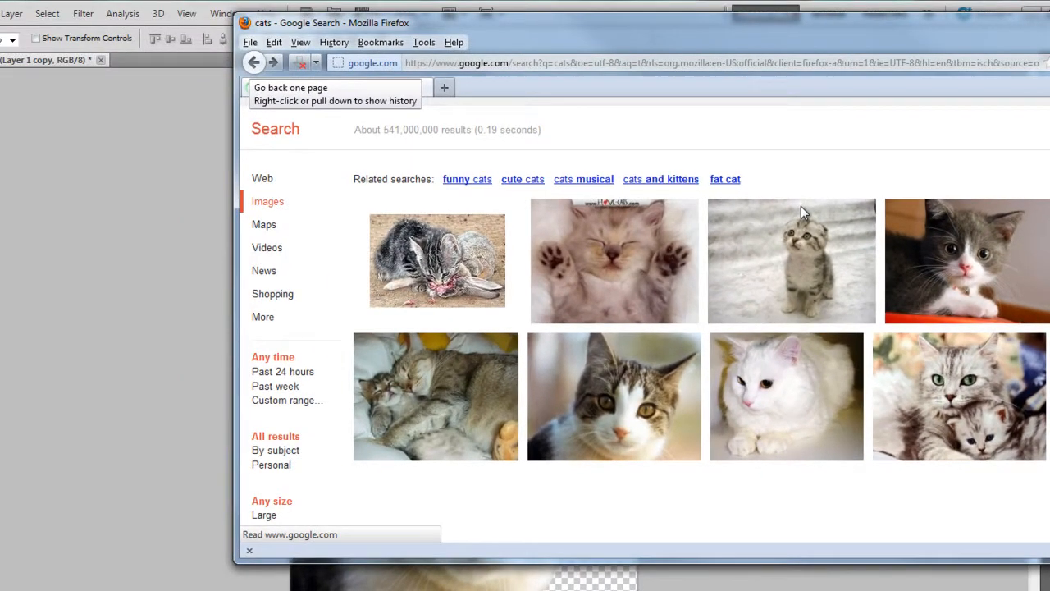
left_click_drag(575, 23, 269, 39)
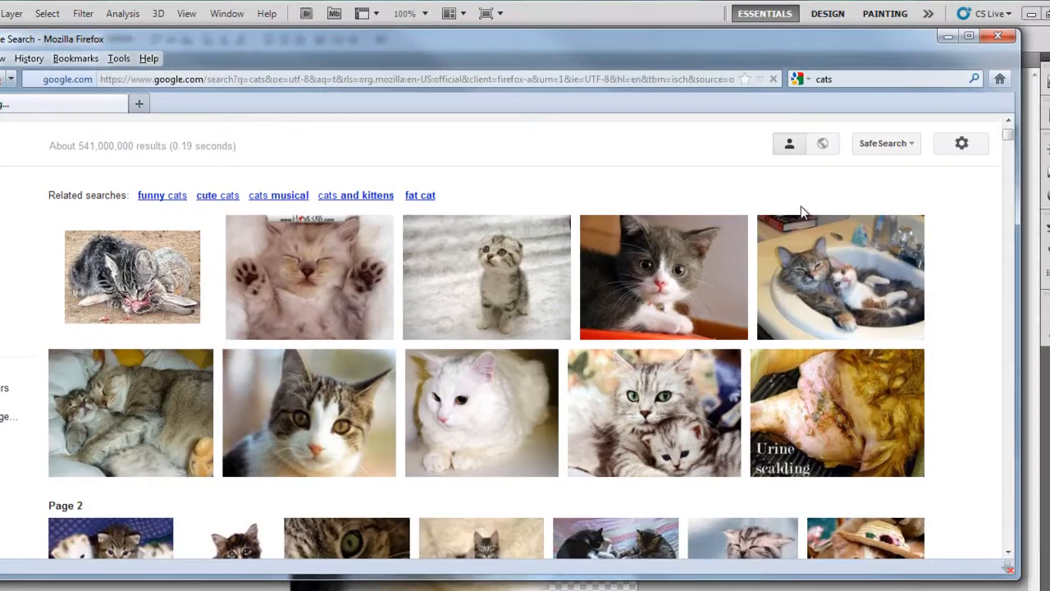
key("ctrl+k")
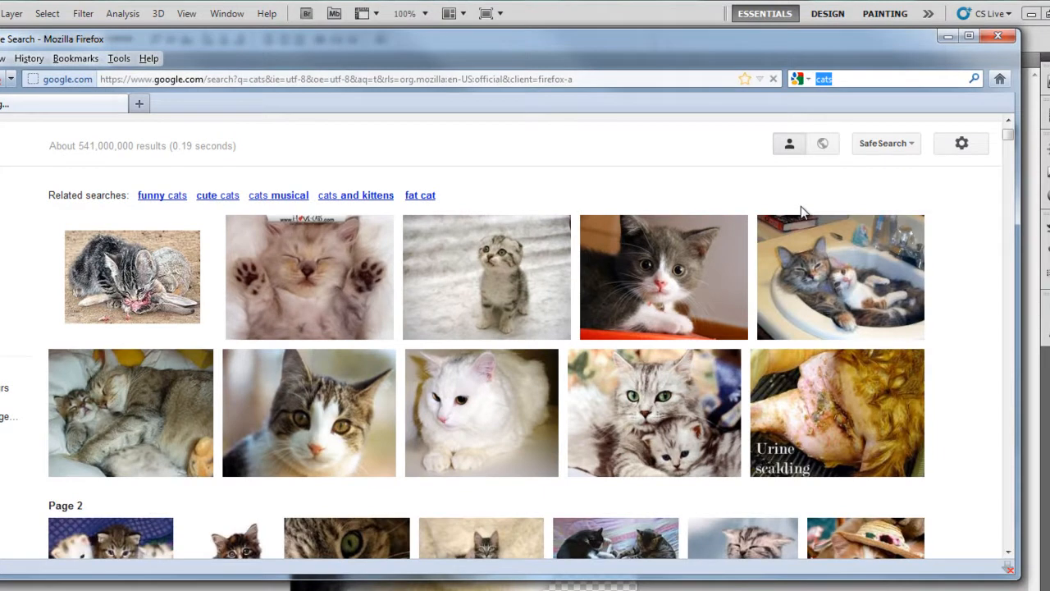
key("Return")
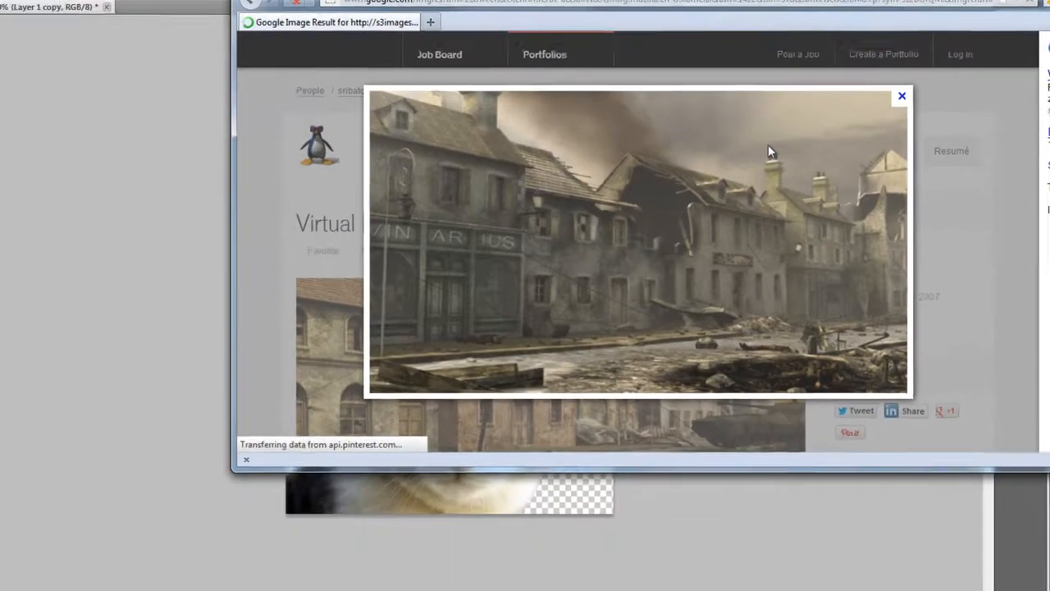
Step: Copy the ruined street picture, switch back to Photoshop and paste it into the cat document as a new layer
left_click_drag(768, 145, 769, 147)
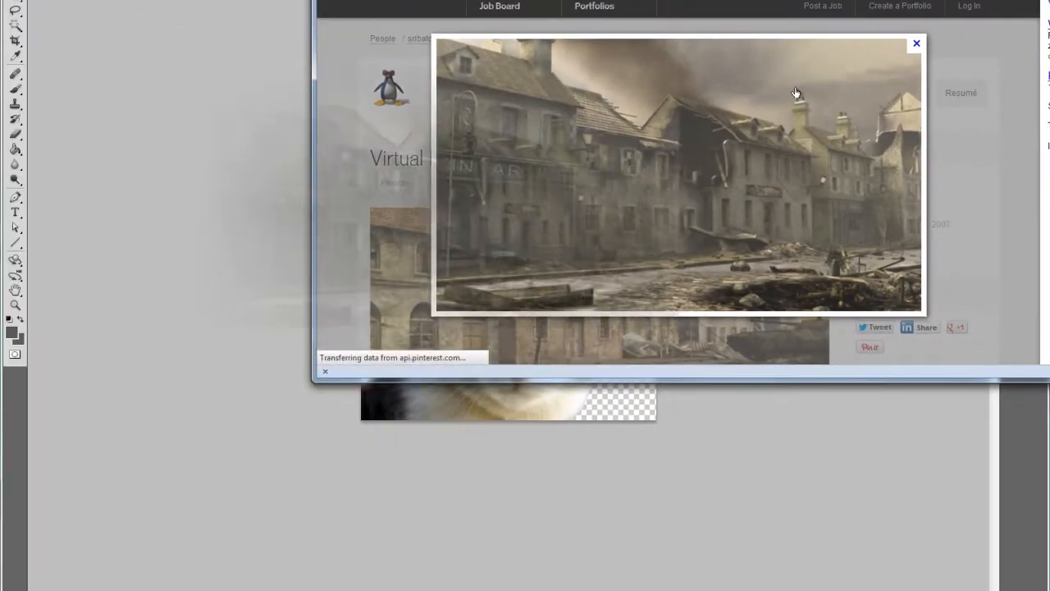
key("alt+Tab")
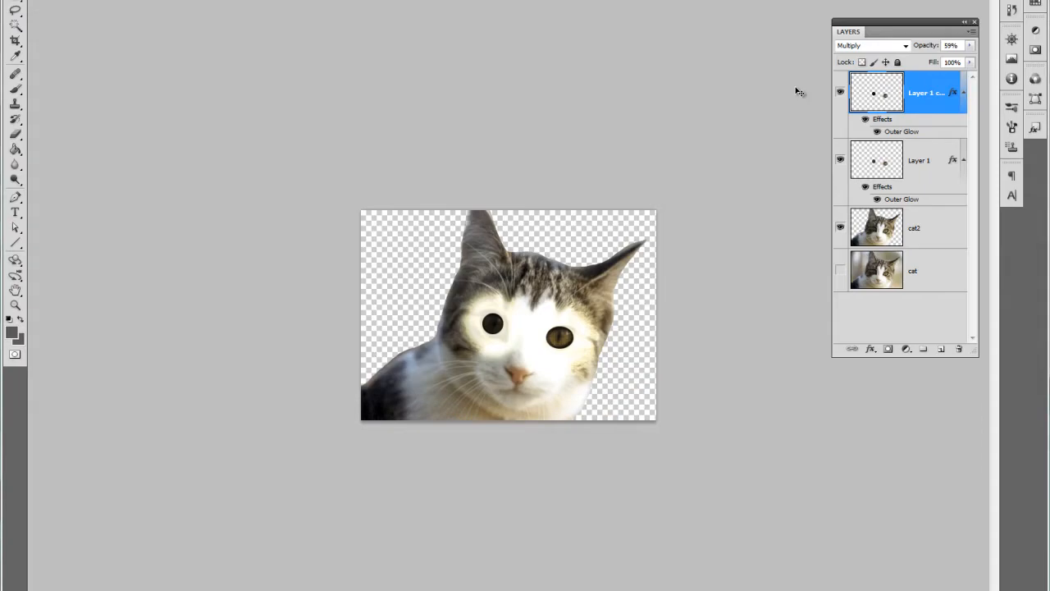
key("ctrl+v")
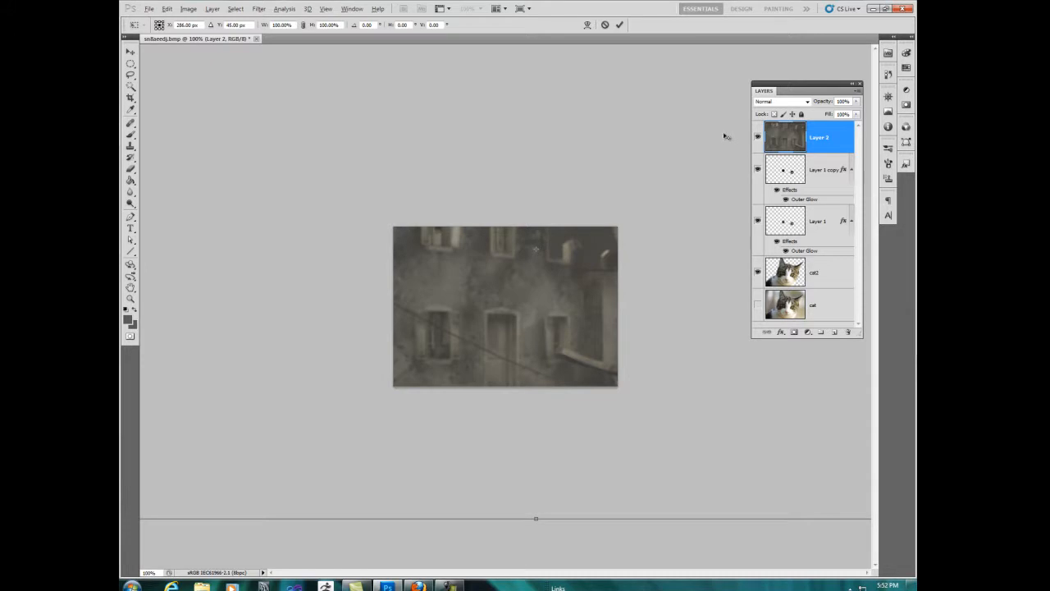
Step: Scale the ruined street picture down to cover the canvas, reposition it, and place its layer beneath cat2
key("ctrl+0")
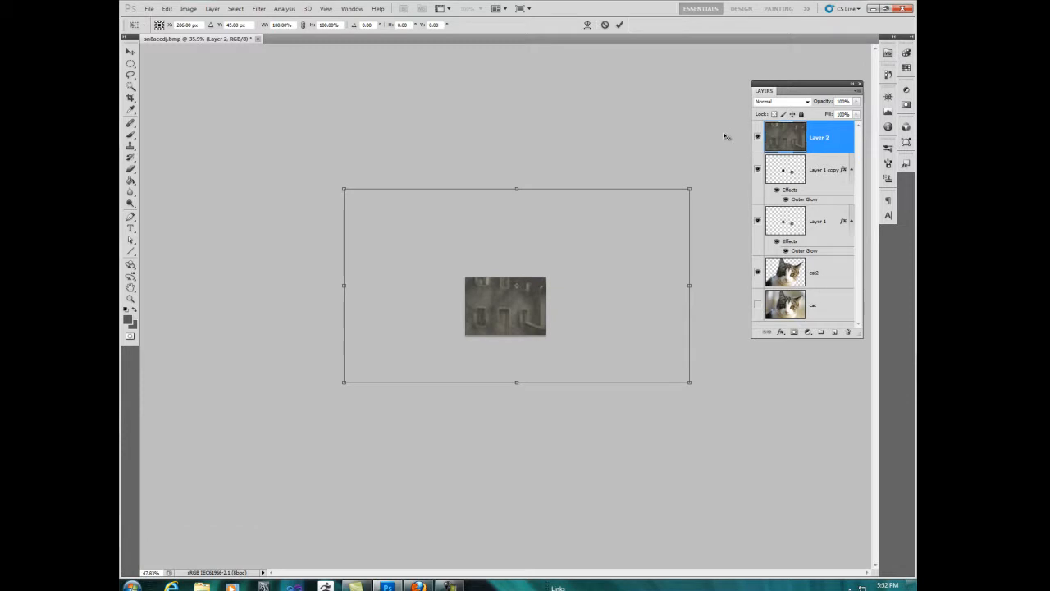
scroll(725, 136, "up", 1)
mouse_move(774, 418)
left_mouse_down()
mouse_move(457, 240)
mouse_move(457, 224)
left_mouse_up()
mouse_move(411, 193)
left_mouse_down()
mouse_move(579, 327)
mouse_move(579, 342)
left_mouse_up()
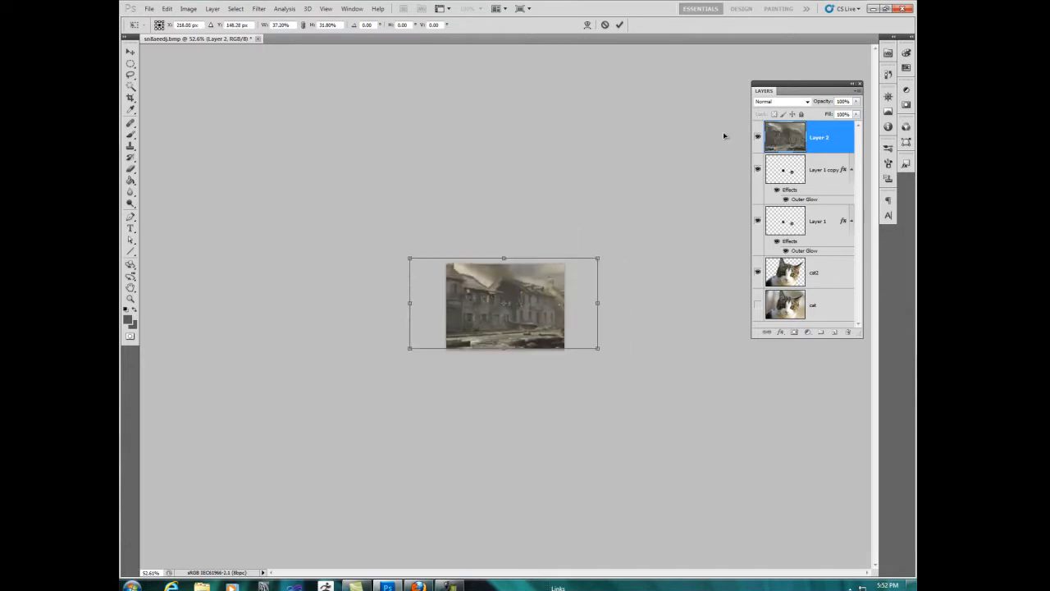
left_click_drag(597, 348, 654, 375)
mouse_move(566, 329)
left_mouse_down()
mouse_move(523, 302)
mouse_move(487, 295)
mouse_move(481, 309)
left_mouse_up()
key("Return")
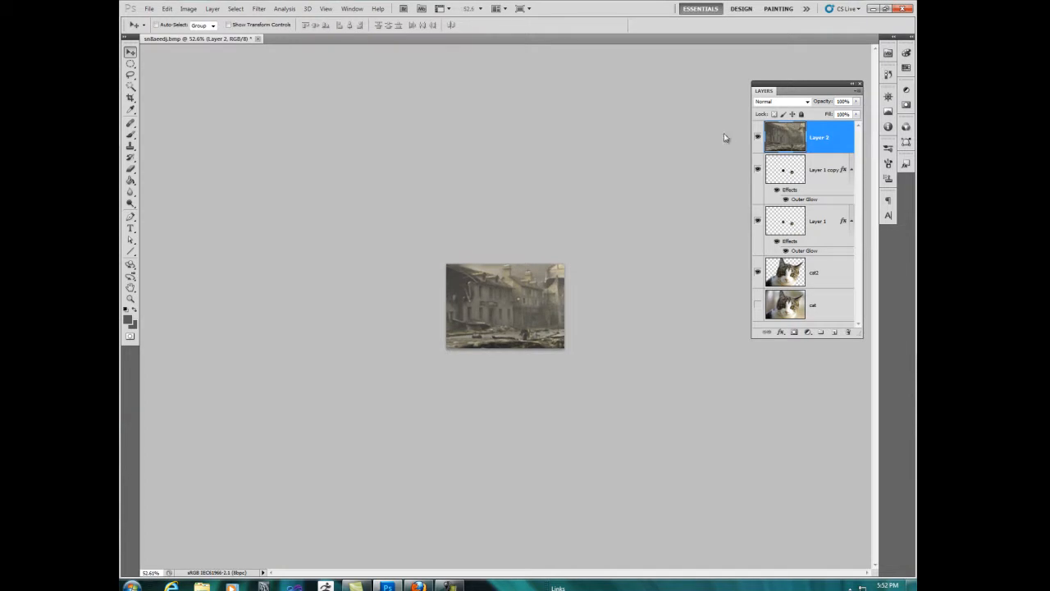
left_click_drag(819, 137, 818, 283)
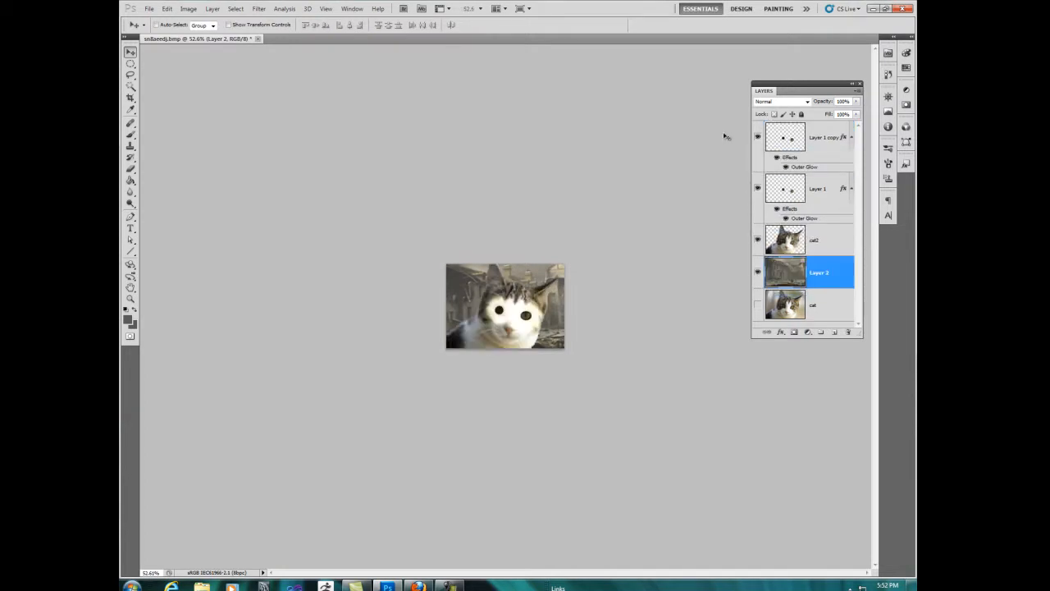
Step: Group the cat2, Layer 1 and Layer 1 copy layers and name the group "cat"
key("alt+bracketright")
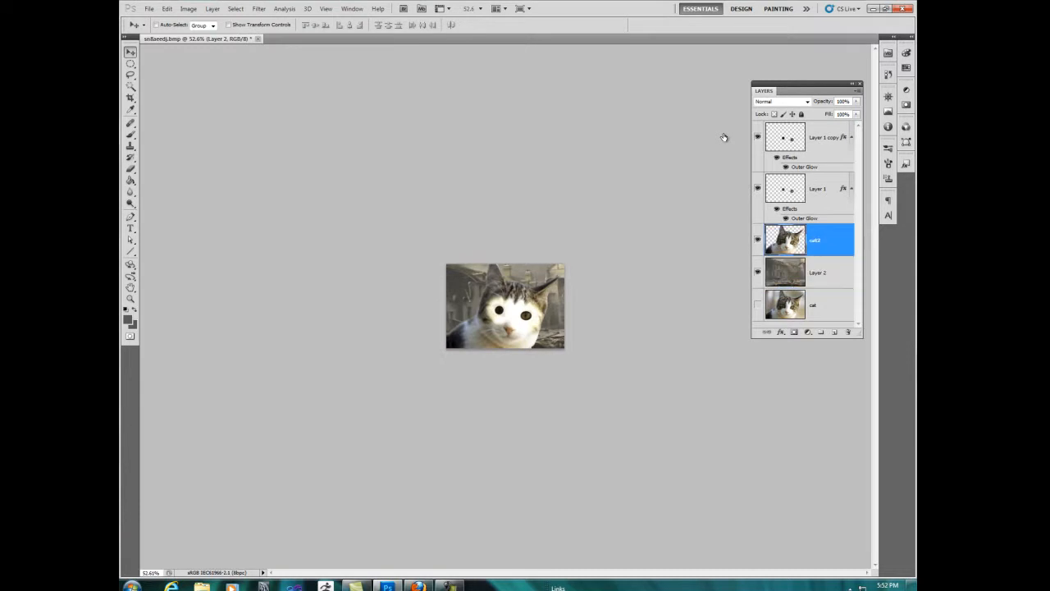
key("alt+shift+bracketright")
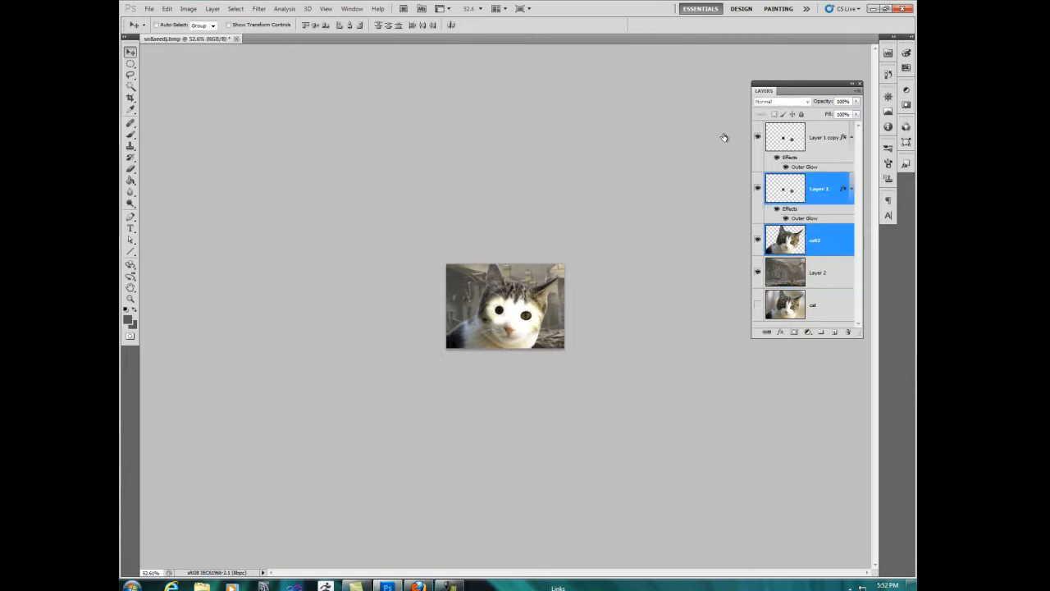
key("alt+shift+bracketright")
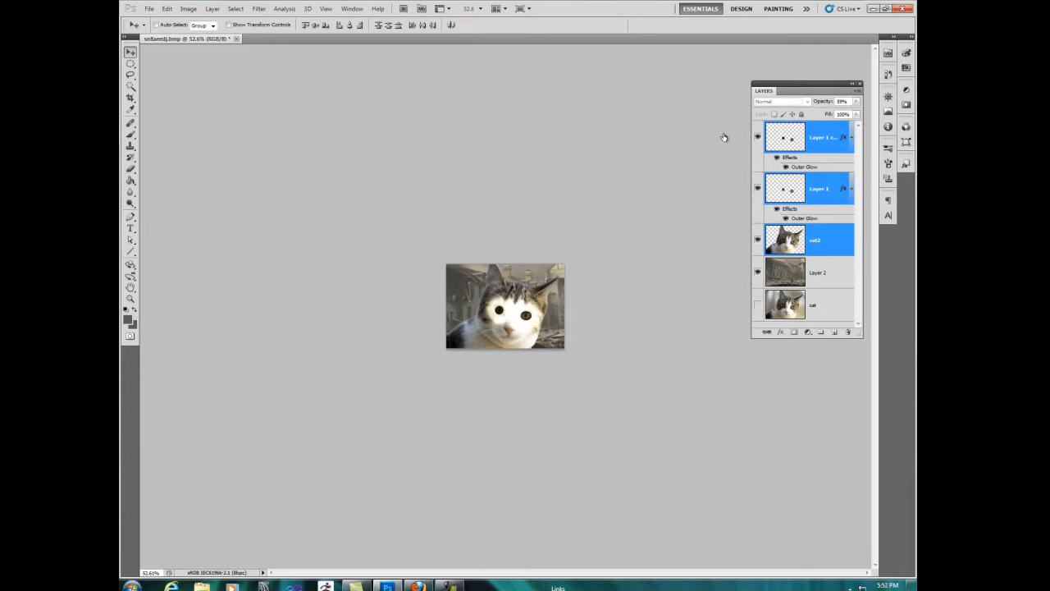
key("ctrl+g")
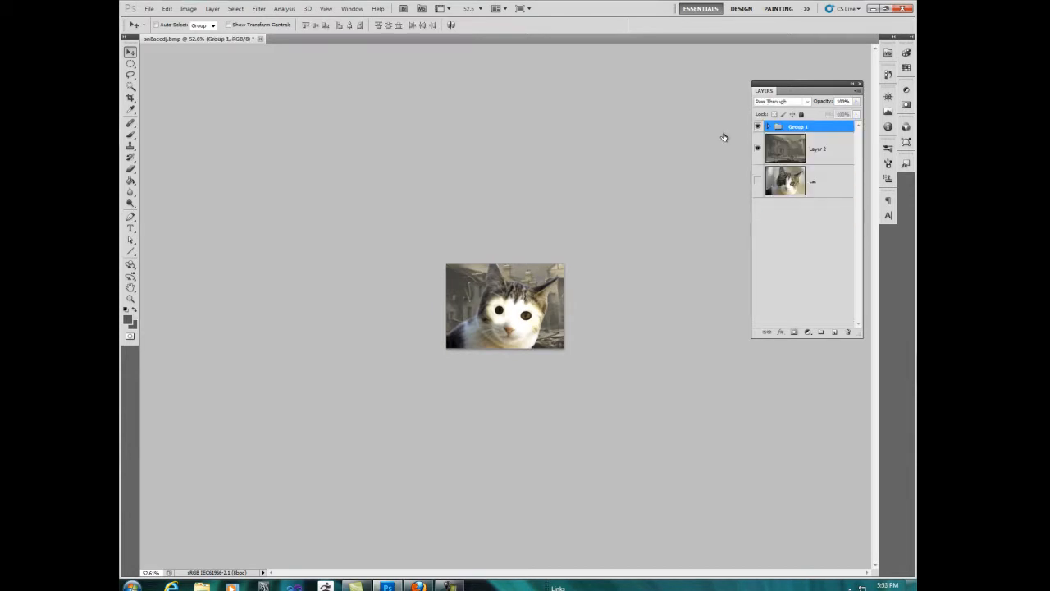
double_click(798, 127)
type("ca")
key("Return")
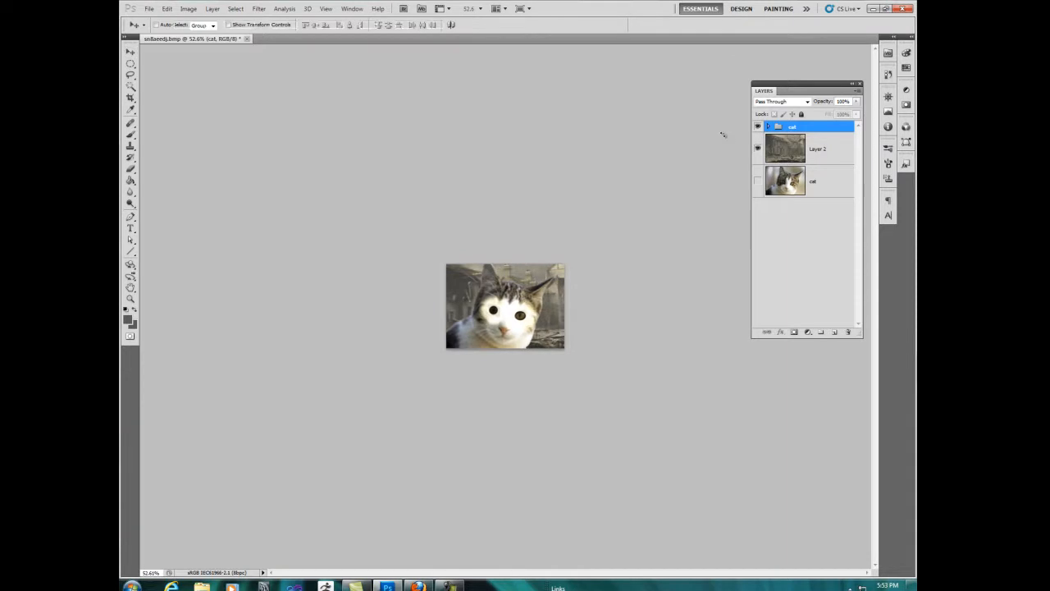
Step: Scale the cat group down to about 57% and place it in the lower-left corner of the street scene
key("ctrl+t")
left_click_drag(556, 264, 507, 300)
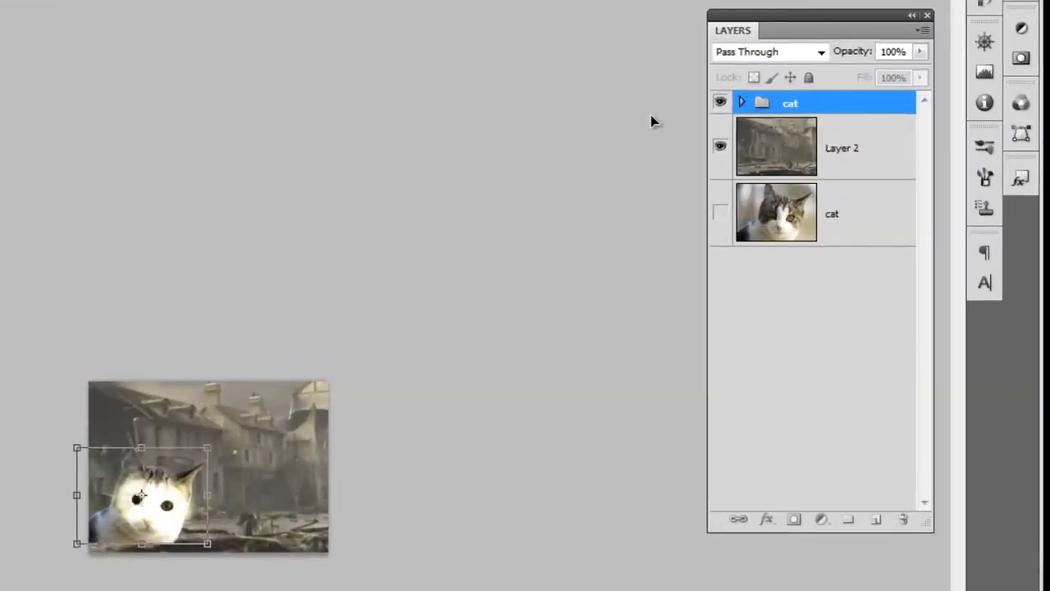
left_click_drag(141, 495, 139, 505)
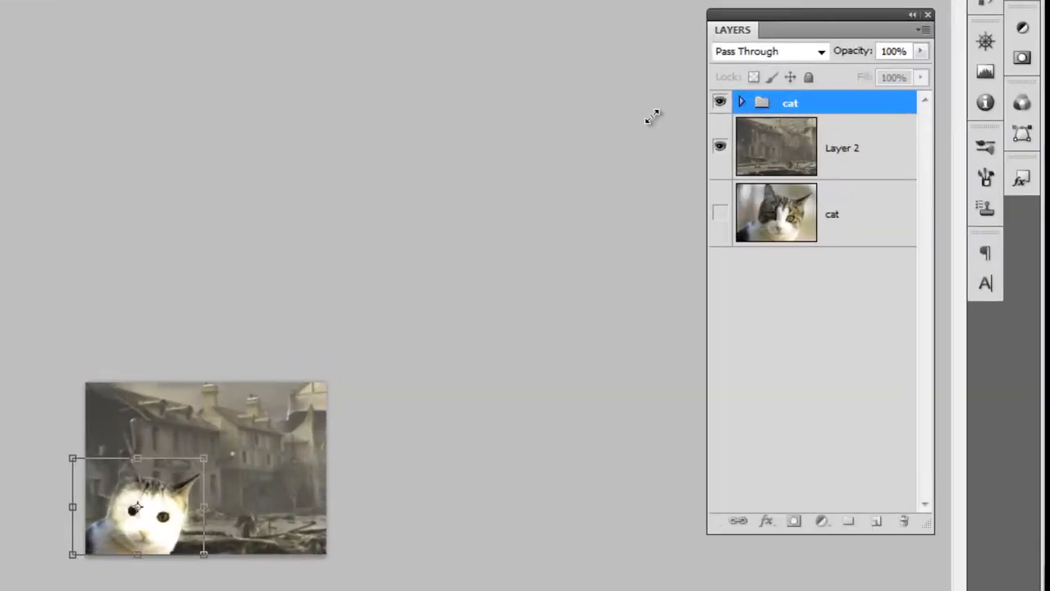
left_click_drag(204, 458, 178, 477)
key("Return")
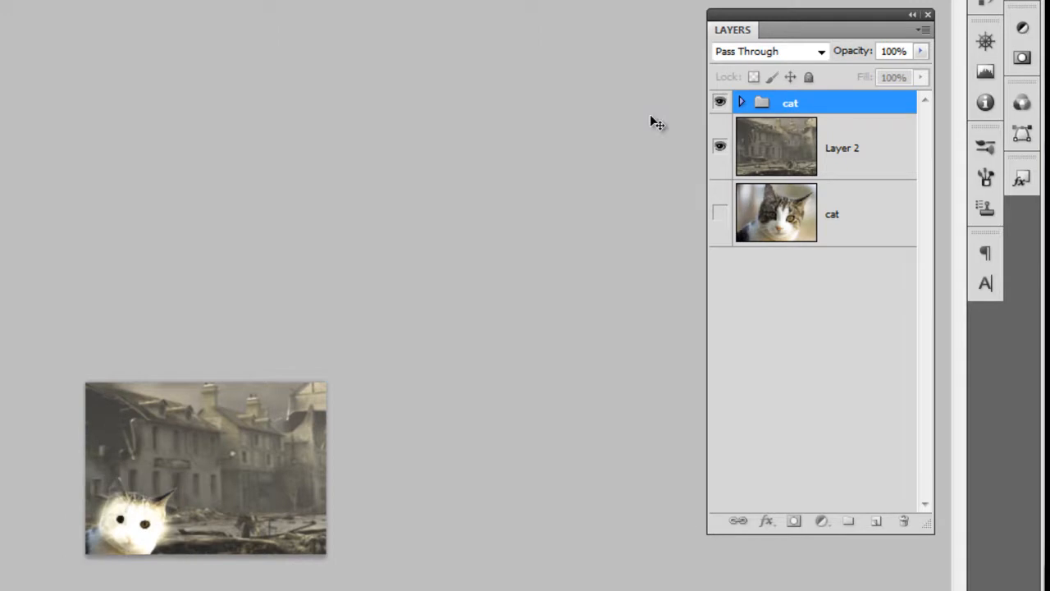
Step: Select a rectangular piece of the front building's wall at its corner on Layer 2 and copy it to a new layer
key("ctrl+plus")
key("ctrl+plus")
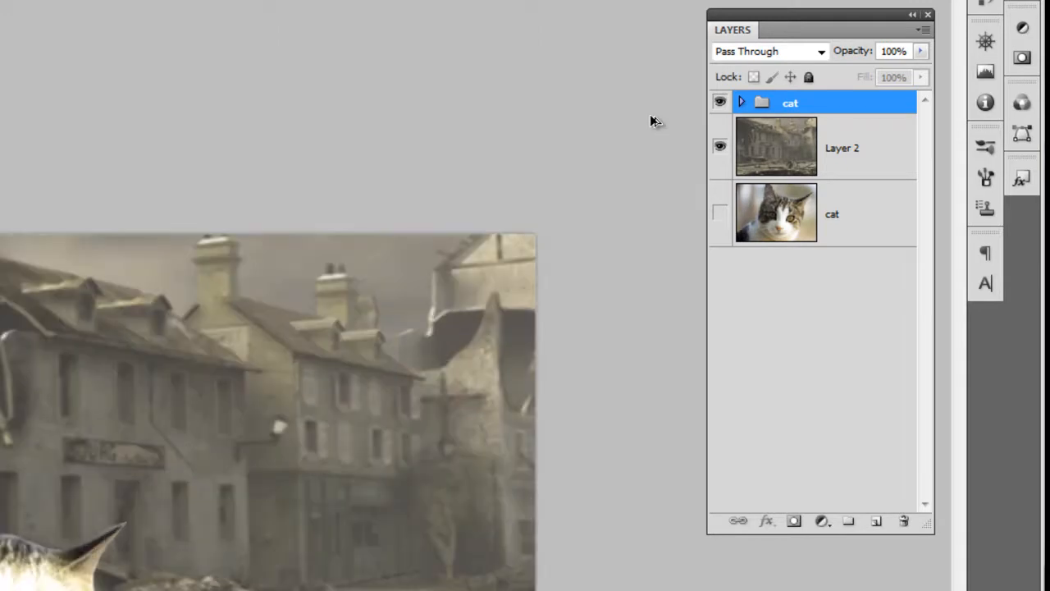
key("ctrl+plus")
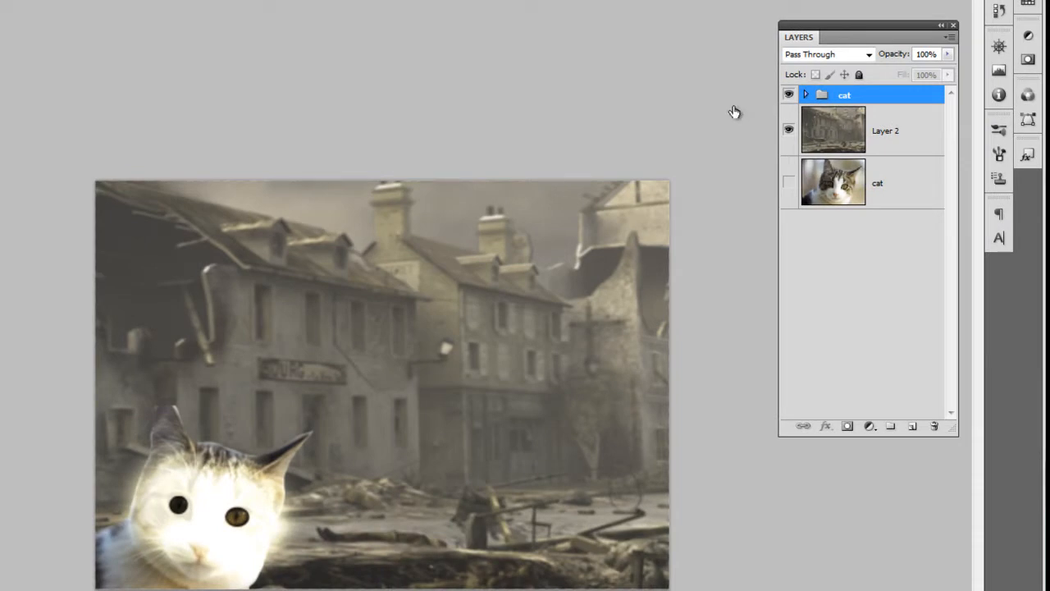
key("alt+bracketleft")
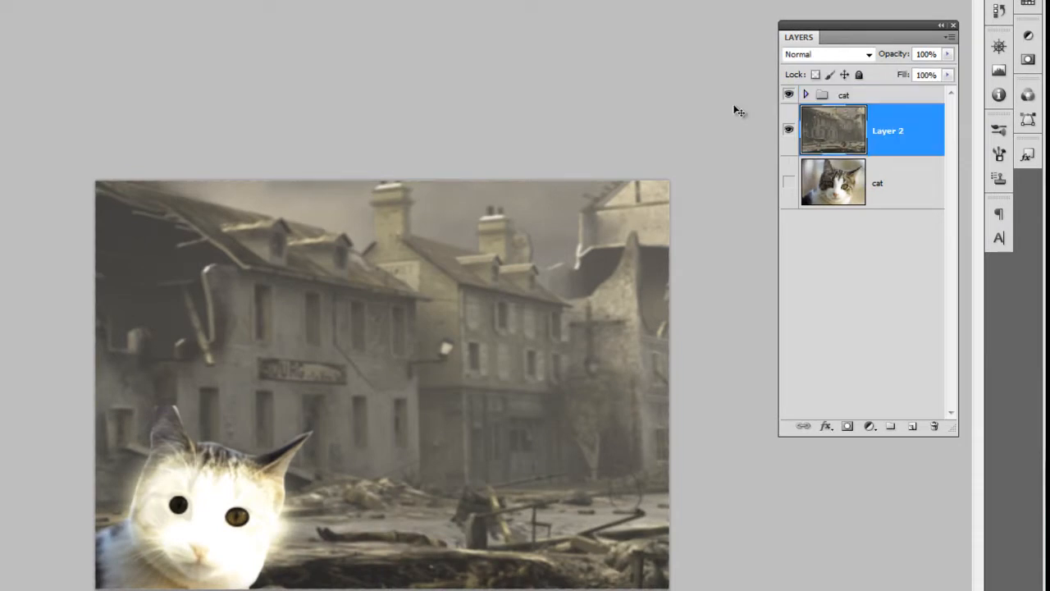
key("l")
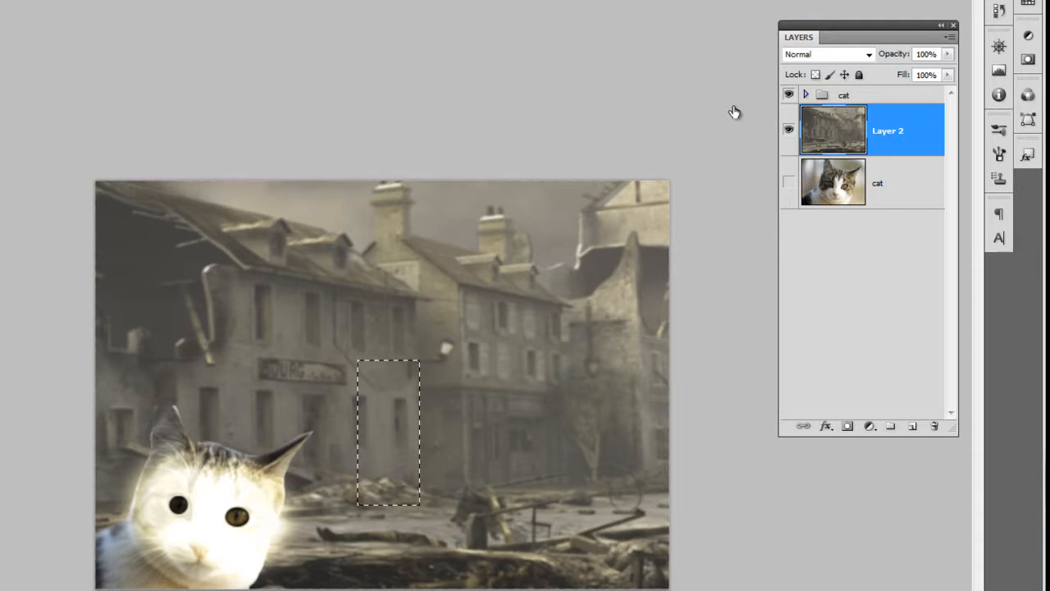
key("ctrl+j")
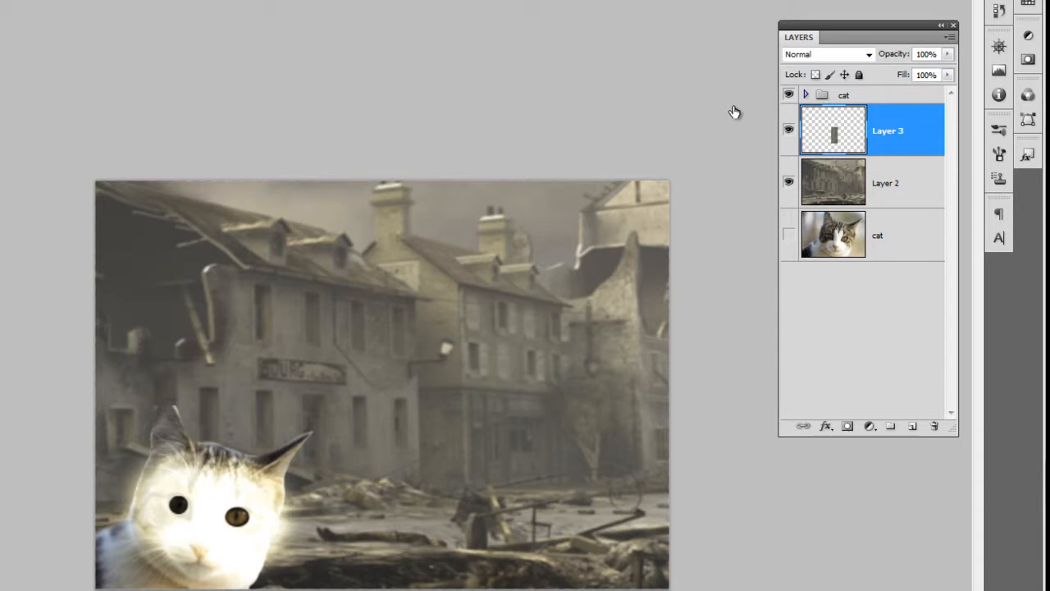
Step: Move the cat group beneath the copied wall piece in the layer order
key("alt+comma")
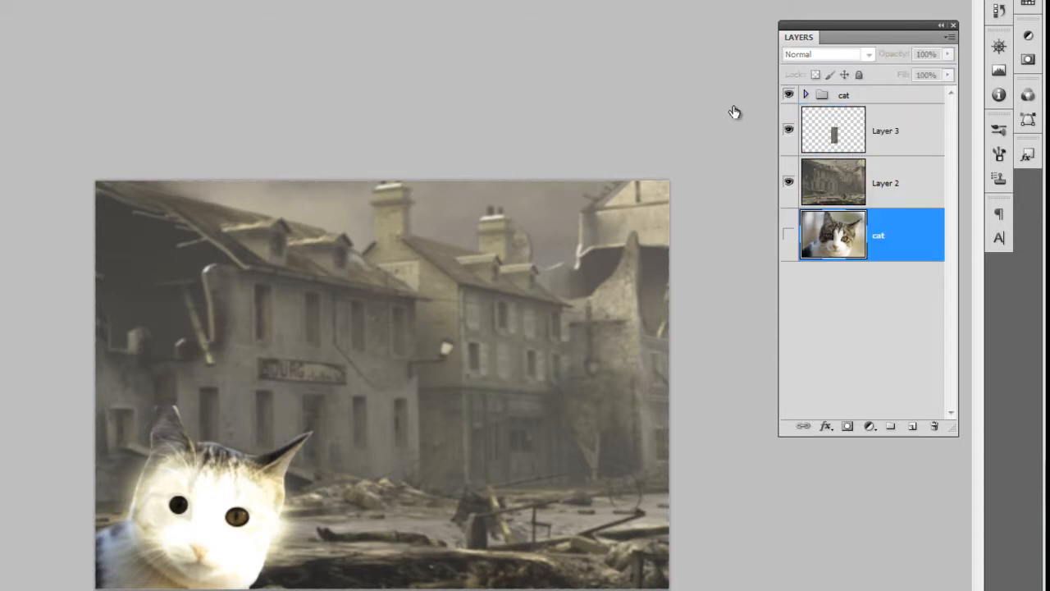
key("alt+period")
key("ctrl+bracketleft")
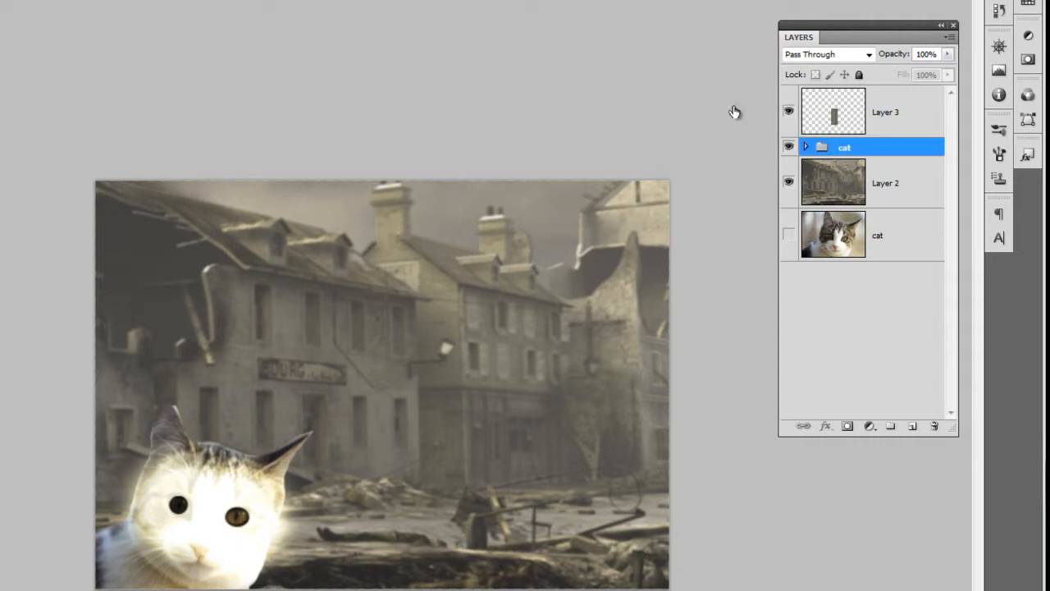
Step: Move the cat group partly behind the building's corner and scale it down to a small head beside the wall
key("v")
key("shift+Right")
key("shift+Right")
key("shift+Right")
key("shift+Right")
key("shift+Right")
key("shift+Right")
key("shift+Right")
key("shift+Right")
key("shift+Right")
key("shift+Right")
key("shift+Right")
key("shift+Right")
key("shift+Right")
key("shift+Right")
key("shift+Right")
key("shift+Right")
key("shift+Right")
key("shift+Right")
key("shift+Right")
key("shift+Right")
key("shift+Up")
key("shift+Up")
key("shift+Up")
key("shift+Up")
key("shift+Up")
key("shift+Up")
key("shift+Up")
key("shift+Up")
key("shift+Up")
key("shift+Up")
key("shift+Up")
key("shift+Up")
key("shift+Up")
key("shift+Up")
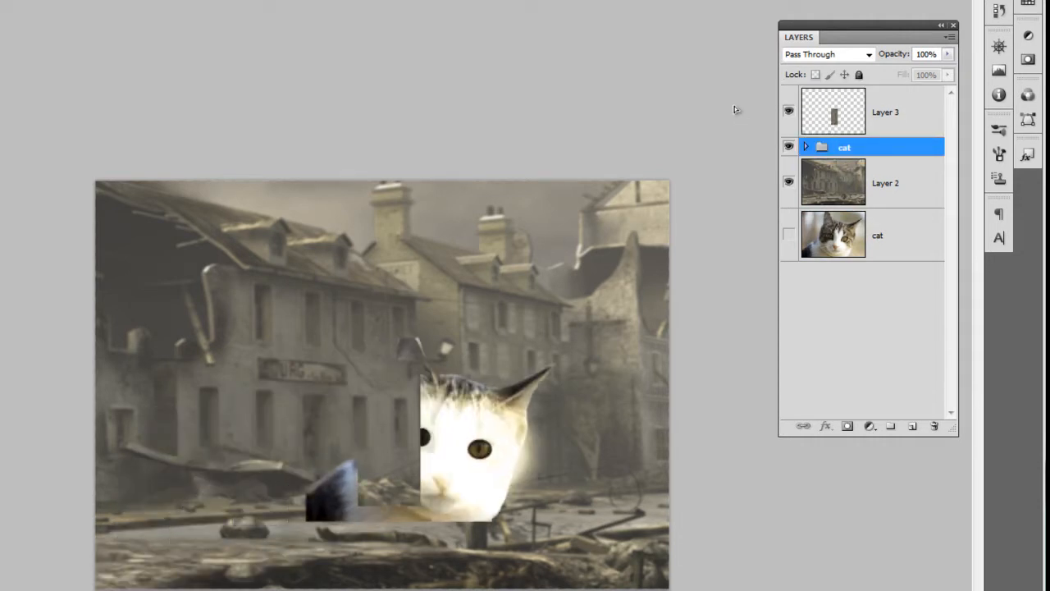
key("ctrl+t")
left_click_drag(547, 288, 421, 454)
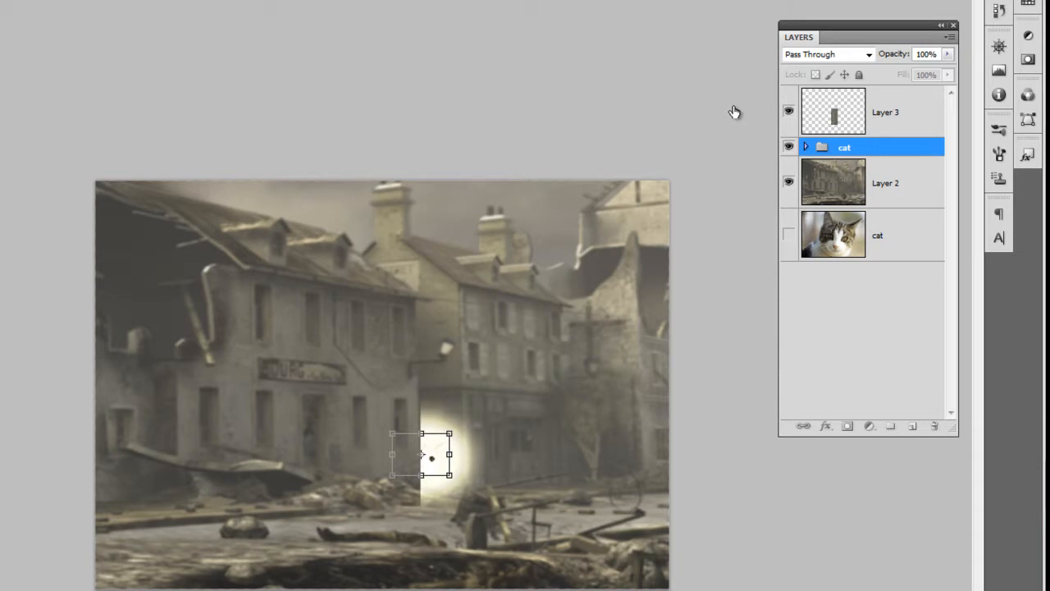
key("Return")
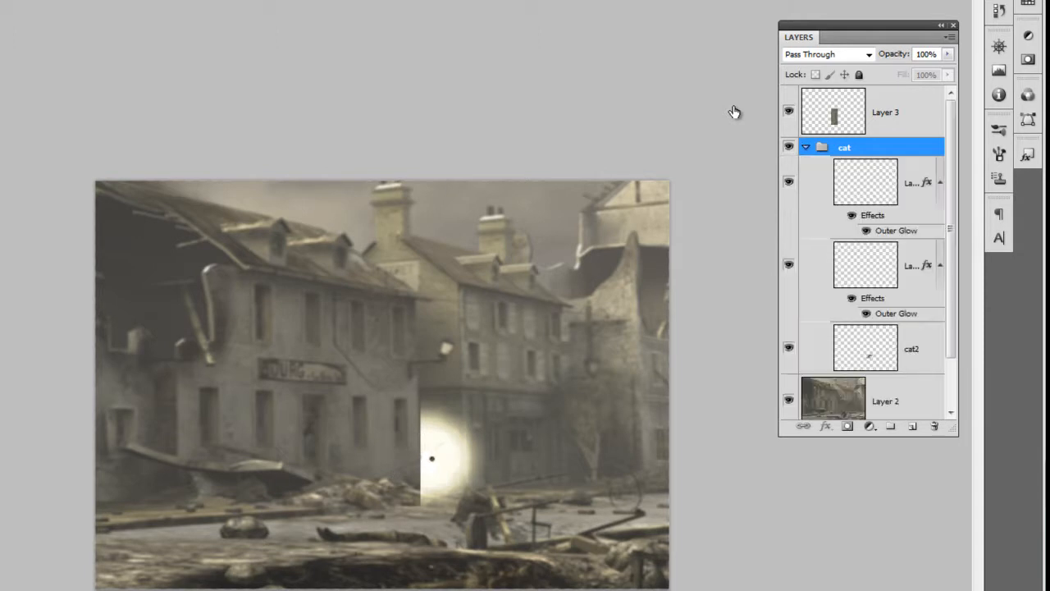
Step: Reduce the duplicated eyes layer's Outer Glow to a spread of 9% and a size of 5 px
key("alt+bracketleft")
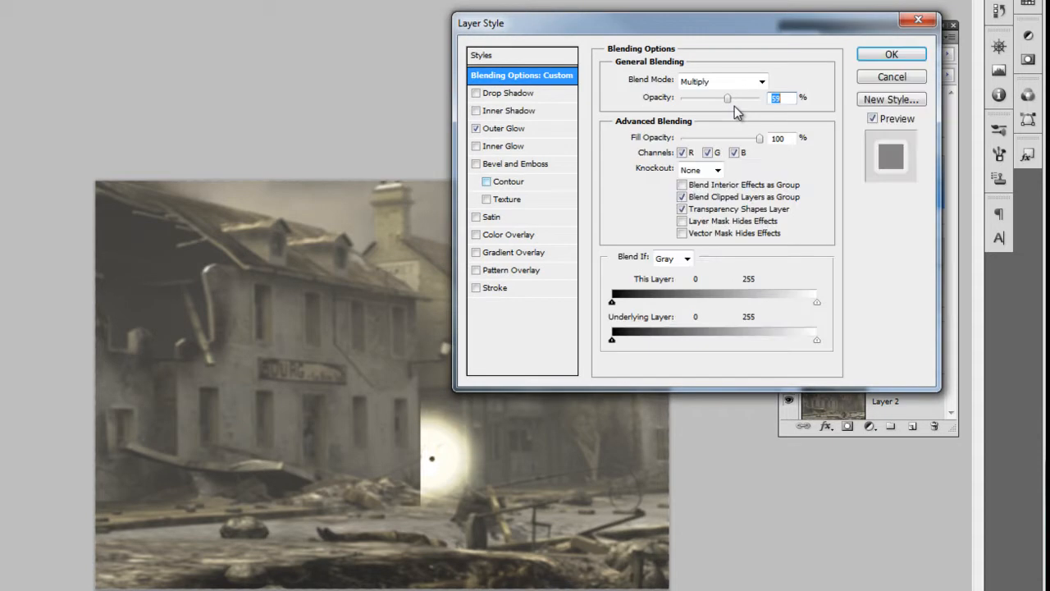
key("ctrl+3")
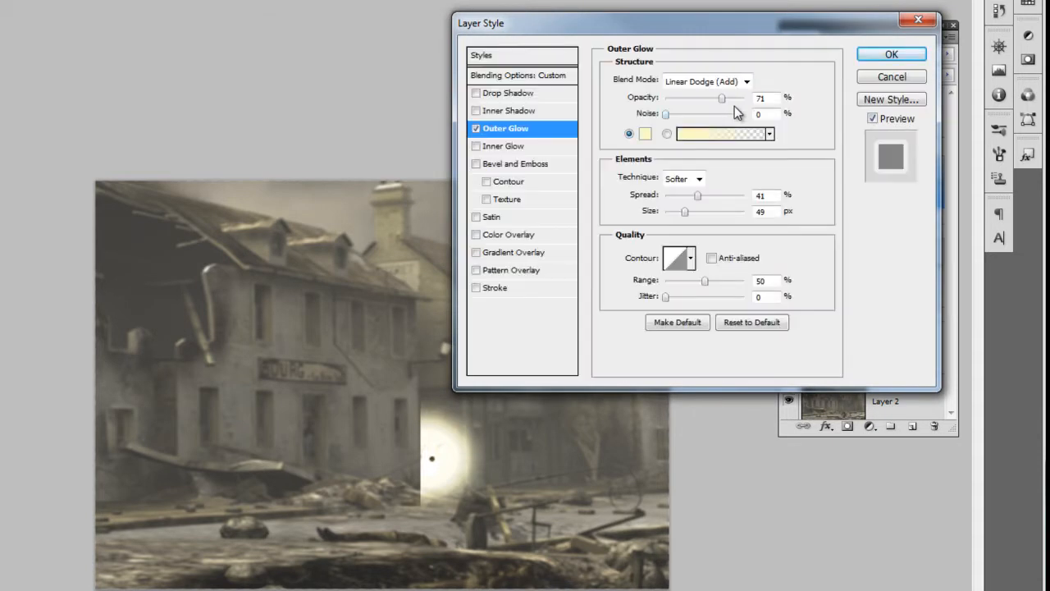
mouse_move(685, 212)
left_mouse_down()
mouse_move(669, 211)
mouse_move(687, 195)
mouse_move(673, 195)
left_mouse_up()
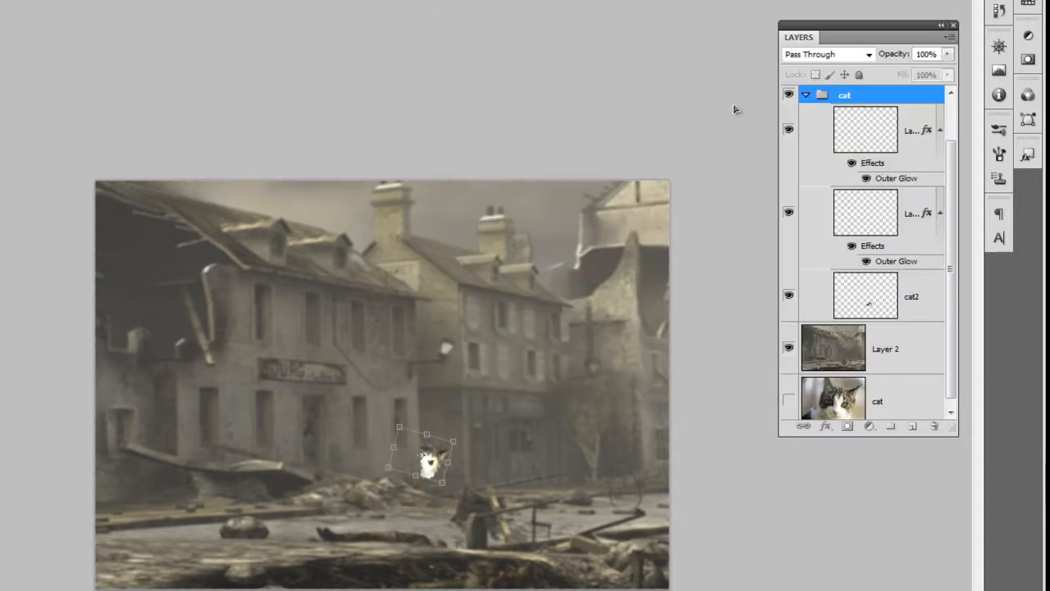
Step: Tilt the cat group clockwise and reposition it so the head peeks out from behind the building's corner
mouse_move(433, 463)
left_mouse_down()
mouse_move(423, 465)
mouse_move(443, 482)
left_mouse_up()
key("Return")
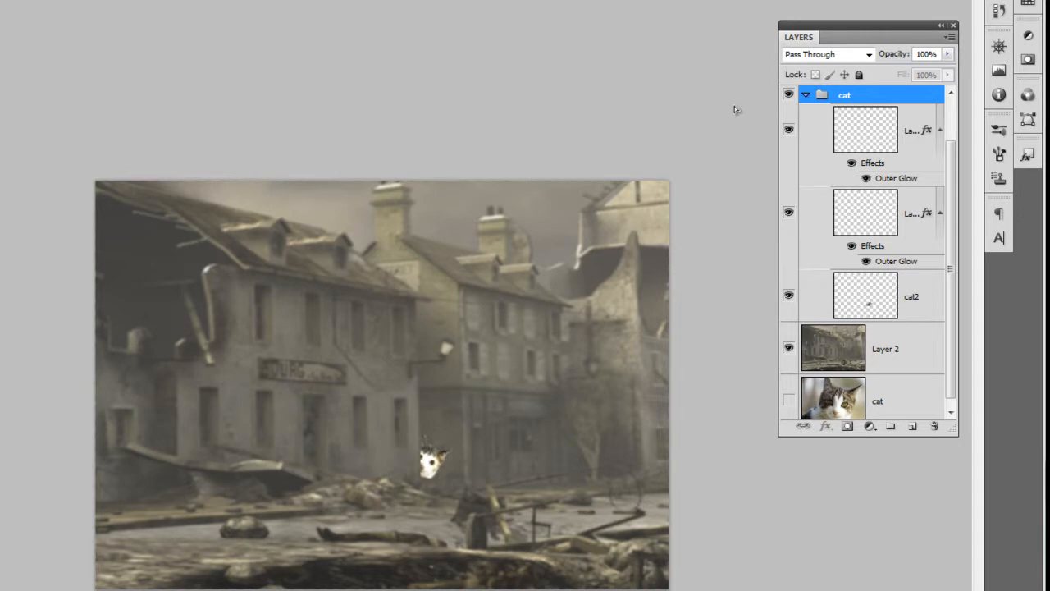
left_click_drag(432, 473, 422, 473)
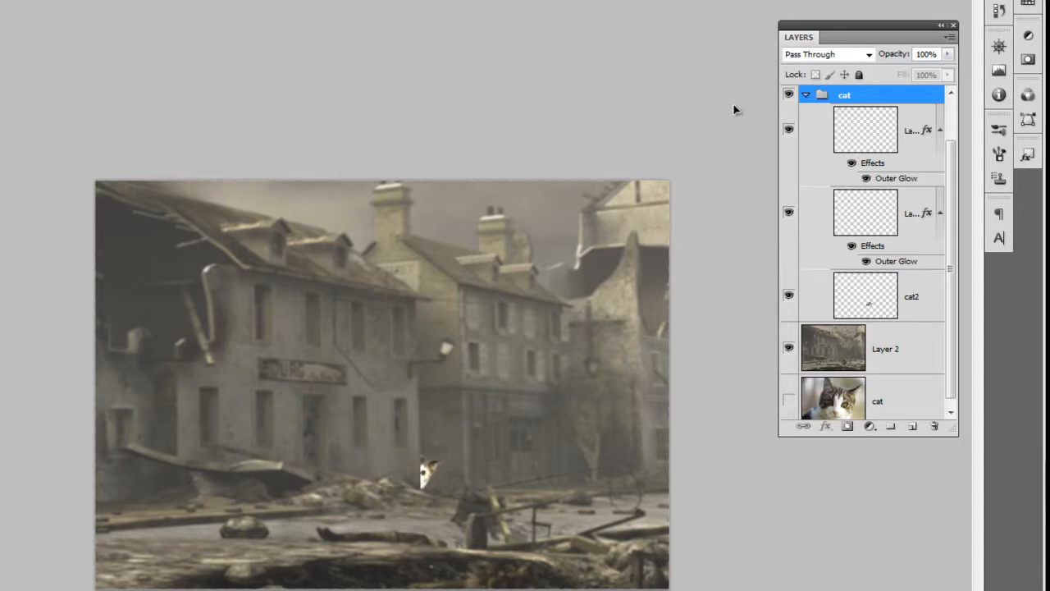
key("ctrl+t")
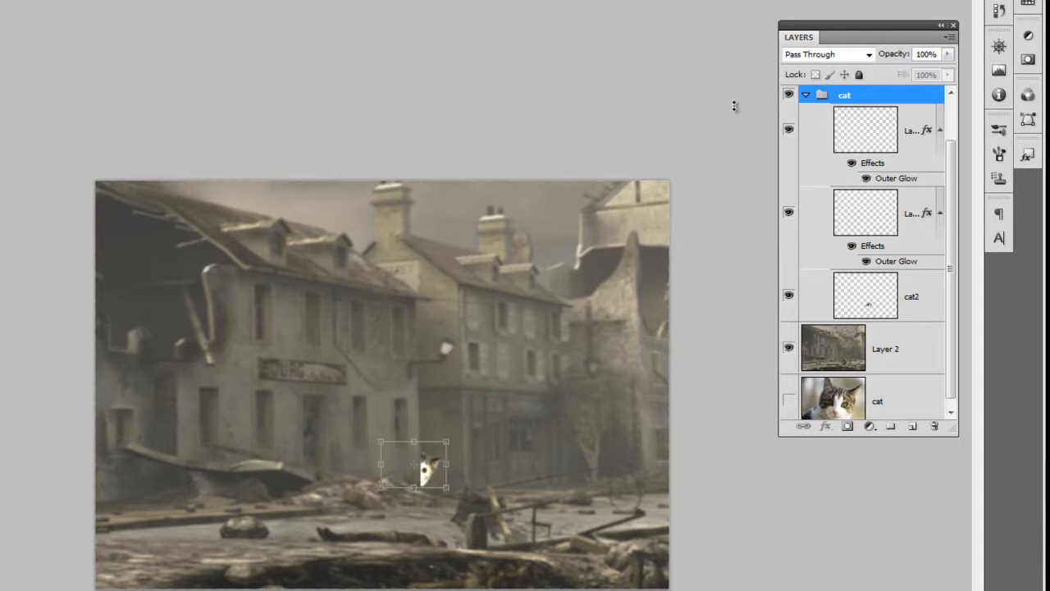
mouse_move(456, 435)
left_mouse_down()
mouse_move(463, 451)
mouse_move(430, 473)
mouse_move(438, 483)
left_mouse_up()
key("shift+Up")
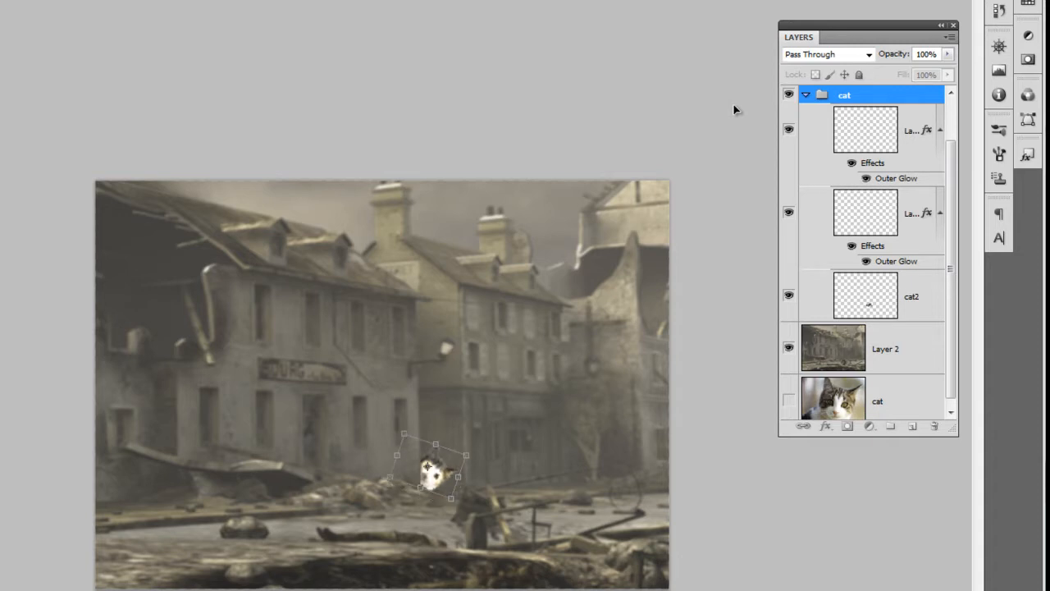
key("Return")
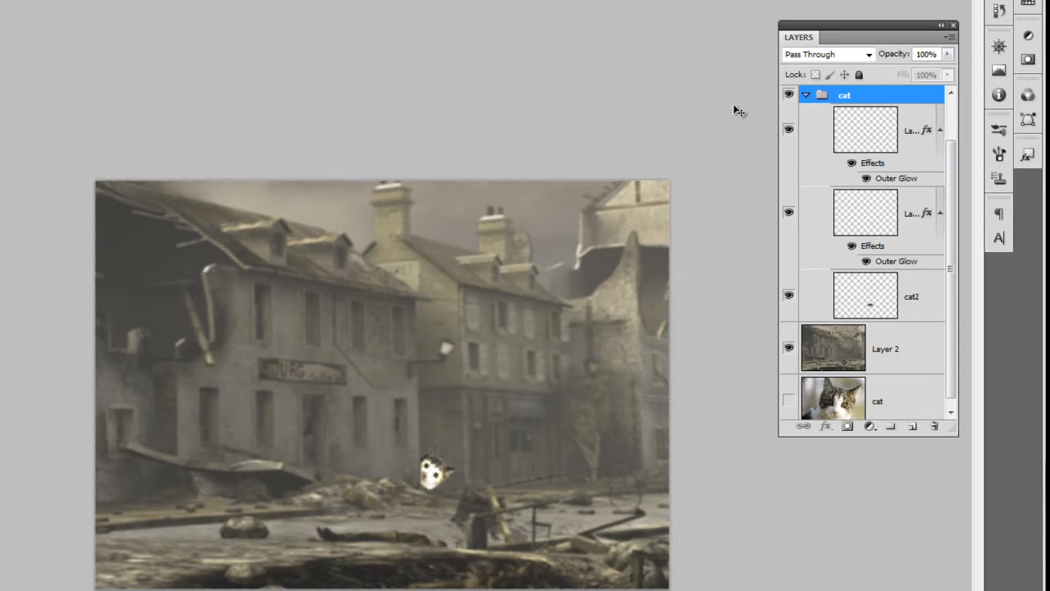
Step: Try the Pen tool by drawing a closed path across the buildings on Layer 2, and undo the path
left_click(888, 349)
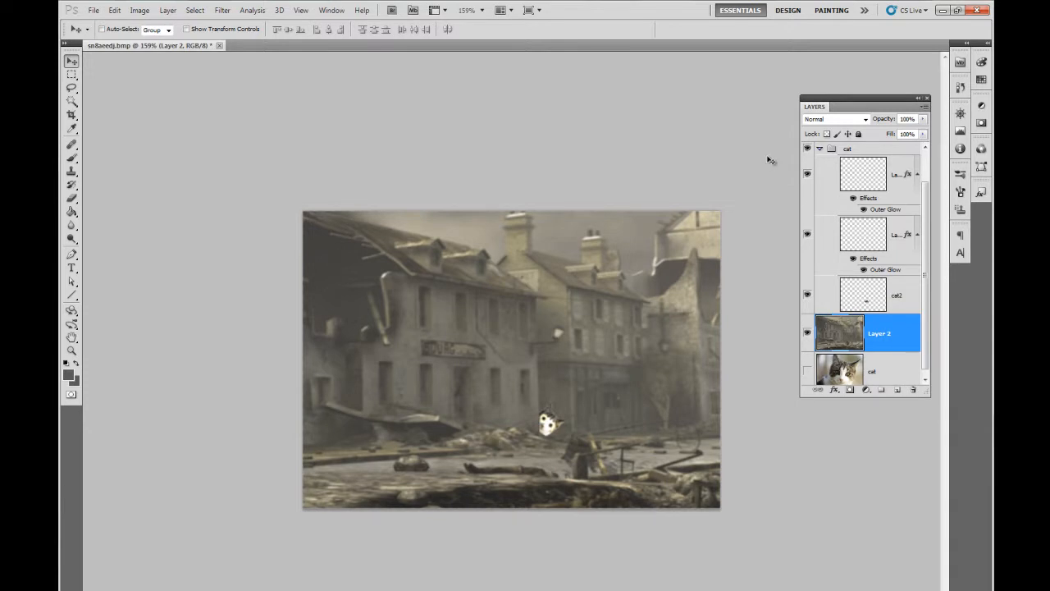
key("p")
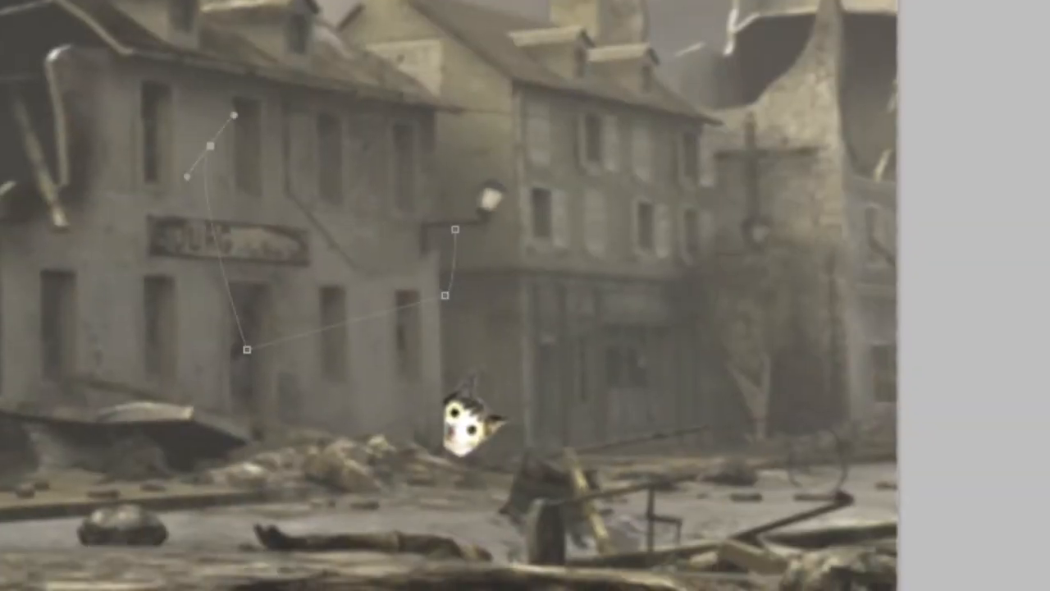
left_click(564, 187)
left_click(455, 229)
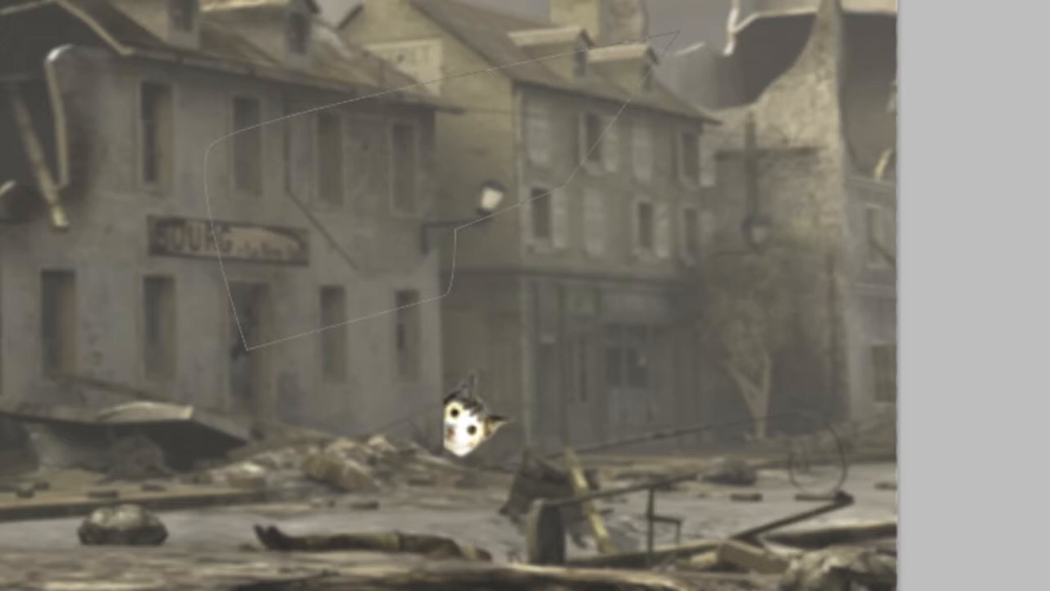
key("ctrl+z")
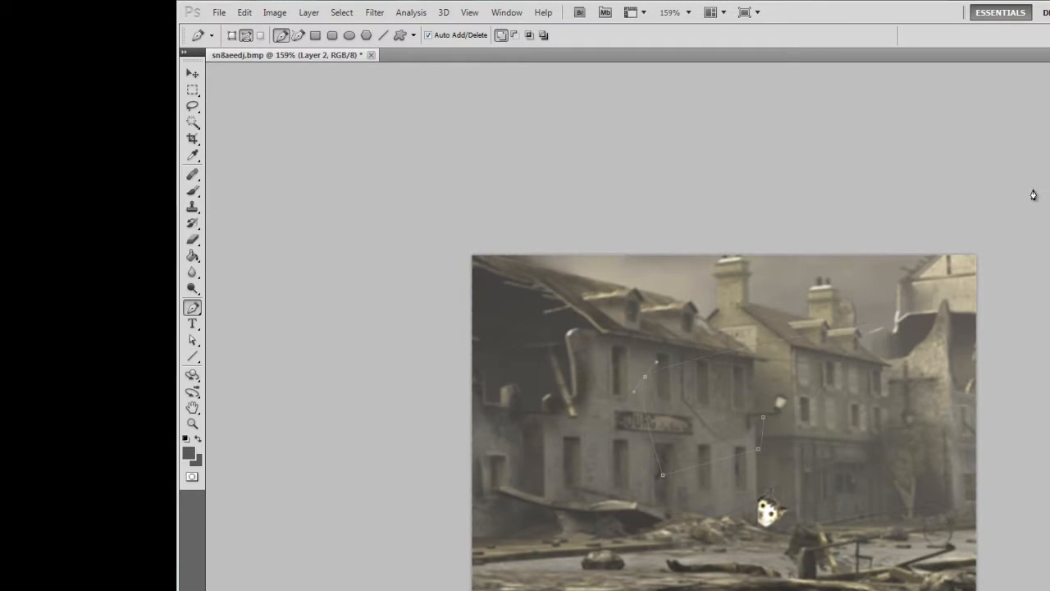
key("ctrl+z")
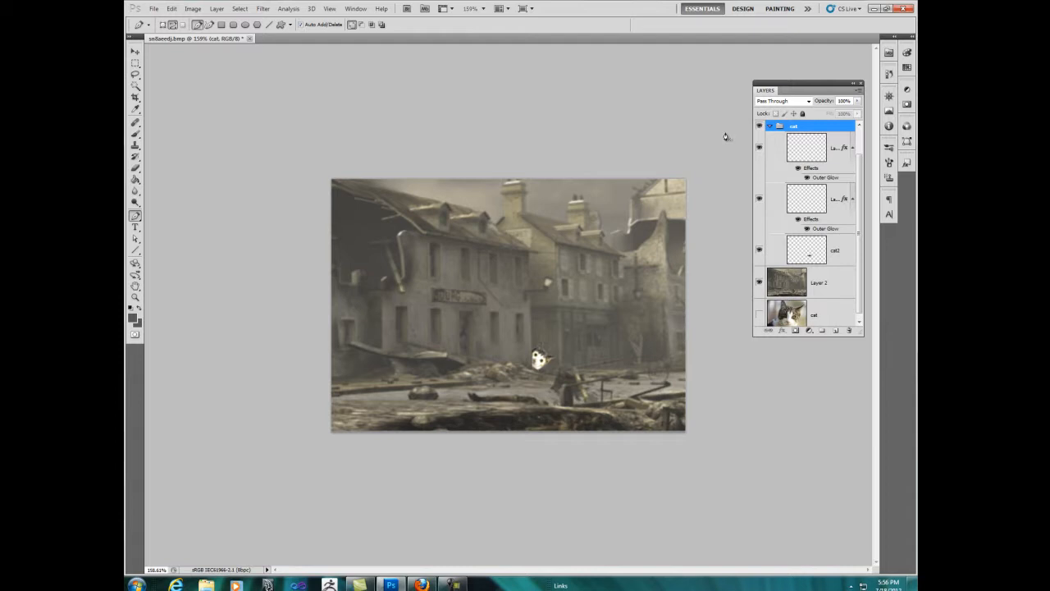
key("v")
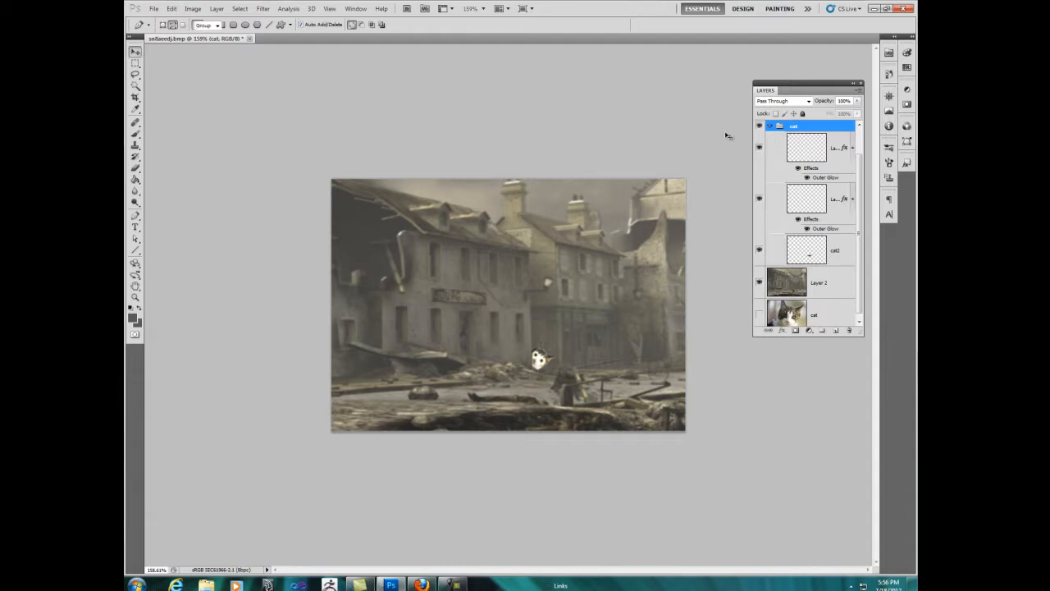